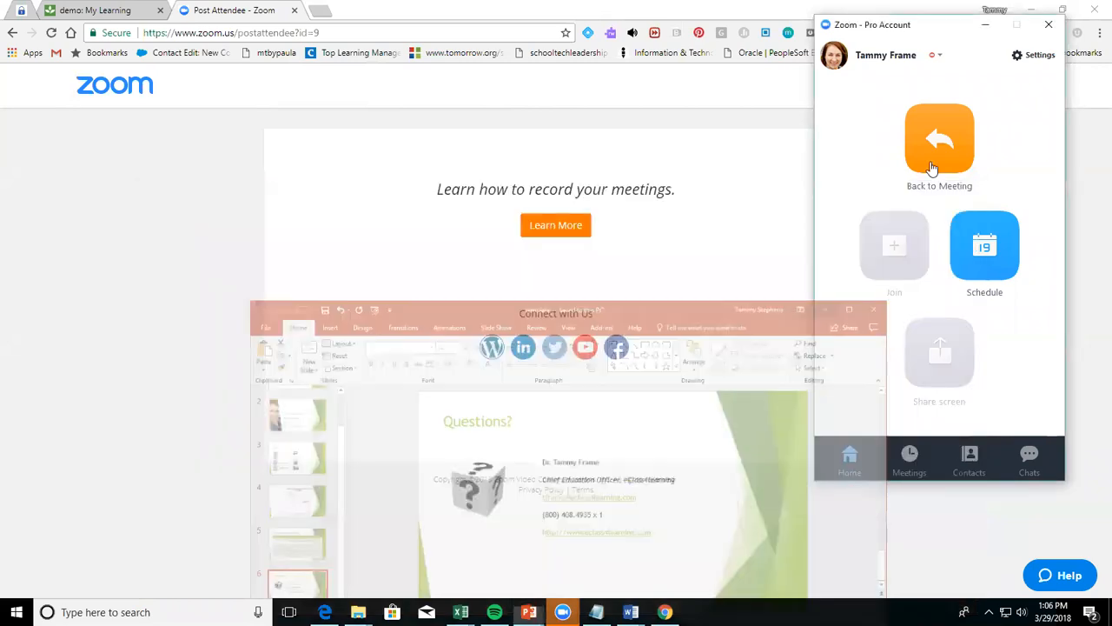
Minimize the Zoom window, switch to the Totara demo site in the browser and open its home page
left_click(986, 25)
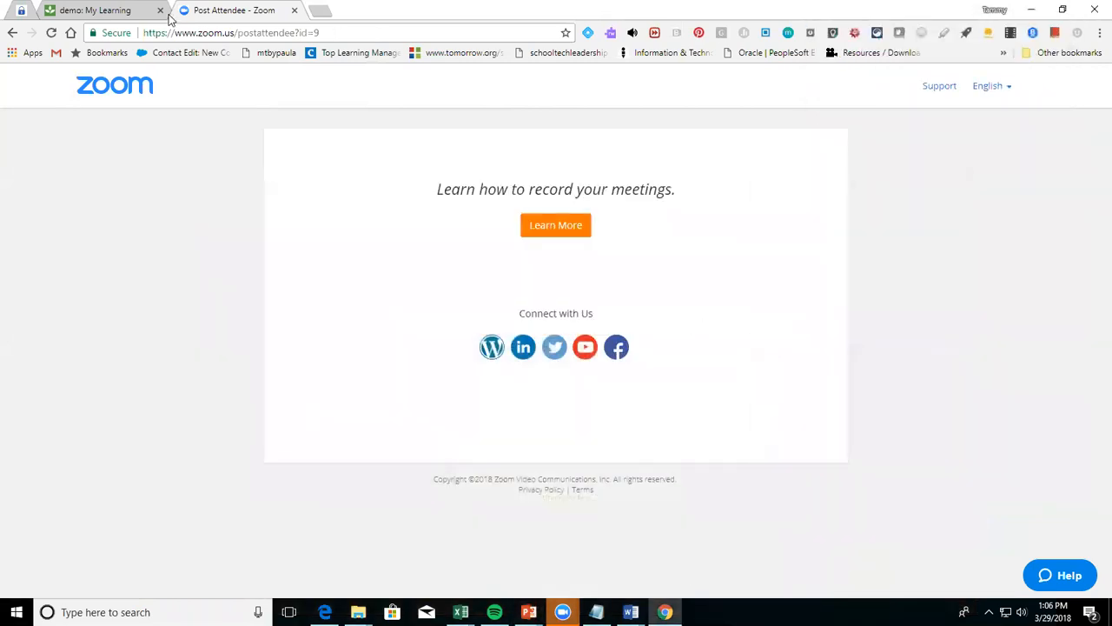
left_click(98, 13)
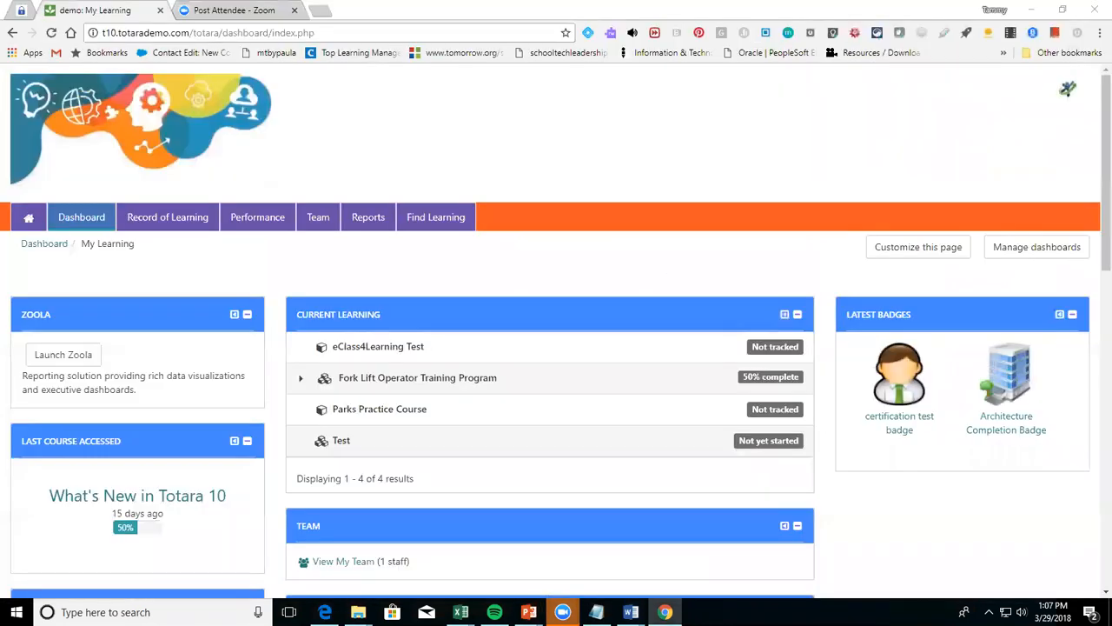
key("alt+Tab")
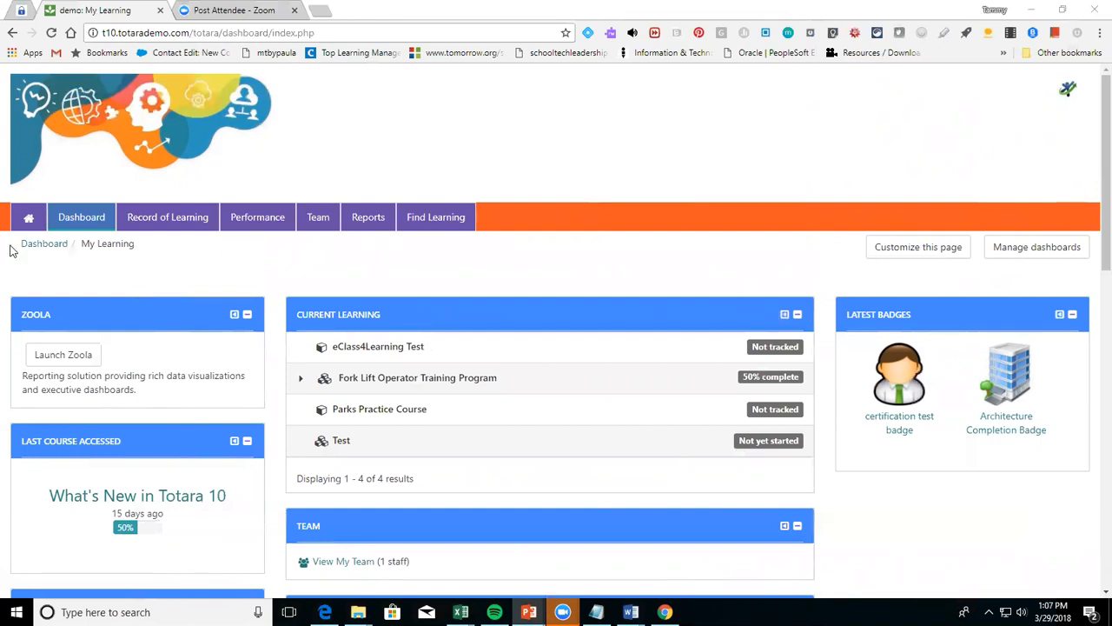
left_click(28, 221)
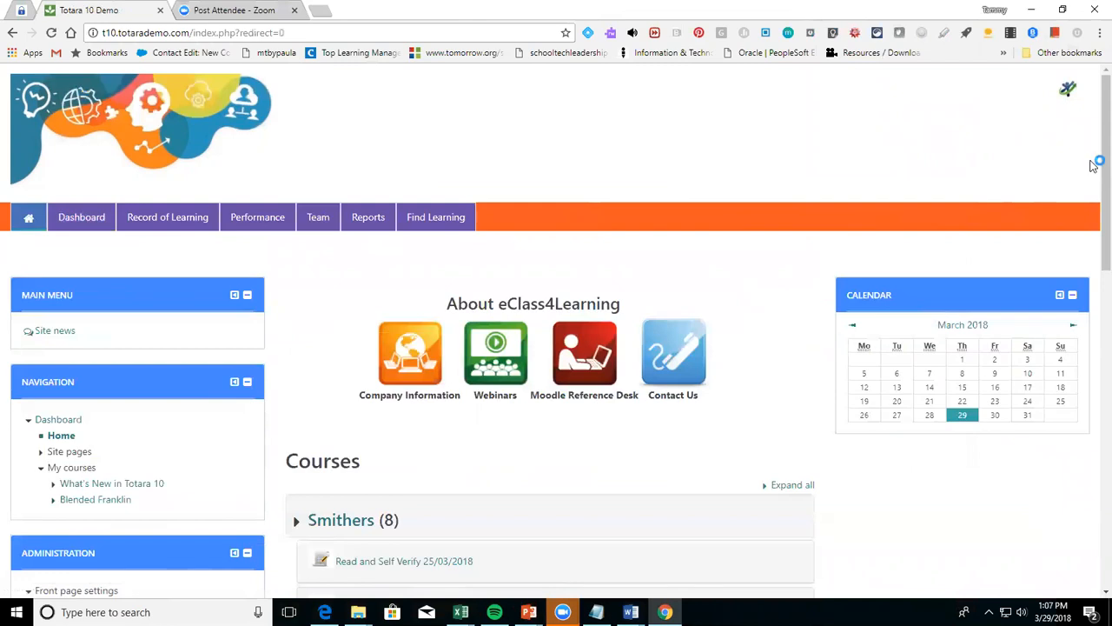
Expand the Courses section under Site administration to show the course management options
left_click_drag(1105, 162, 1106, 322)
left_click(94, 306)
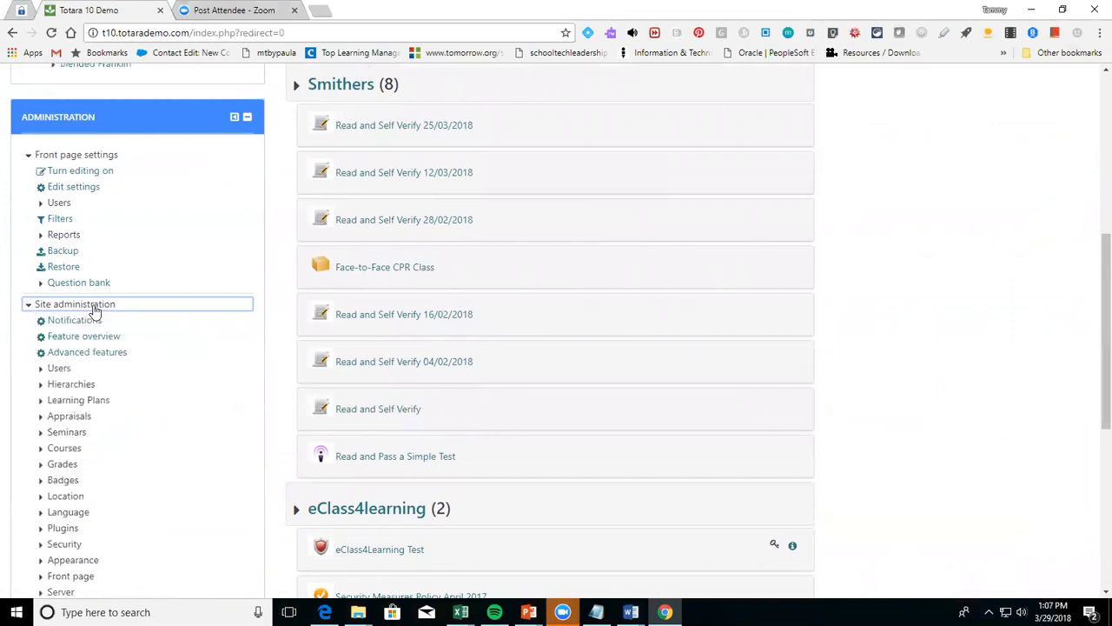
left_click(65, 451)
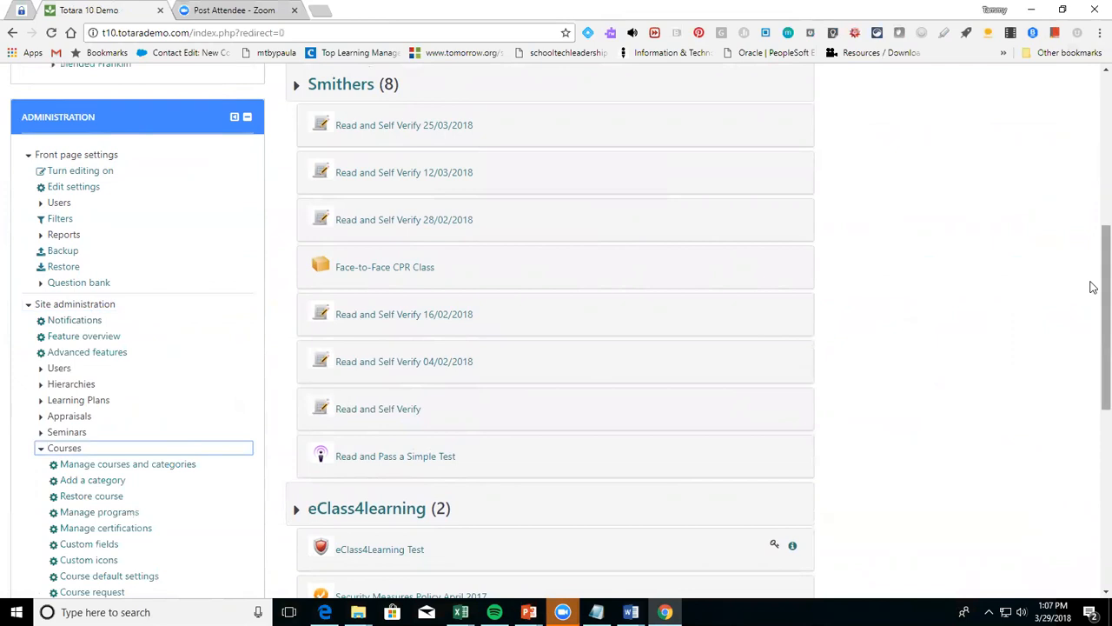
scroll(1094, 314, "down", 1)
scroll(1094, 330, "down", 2)
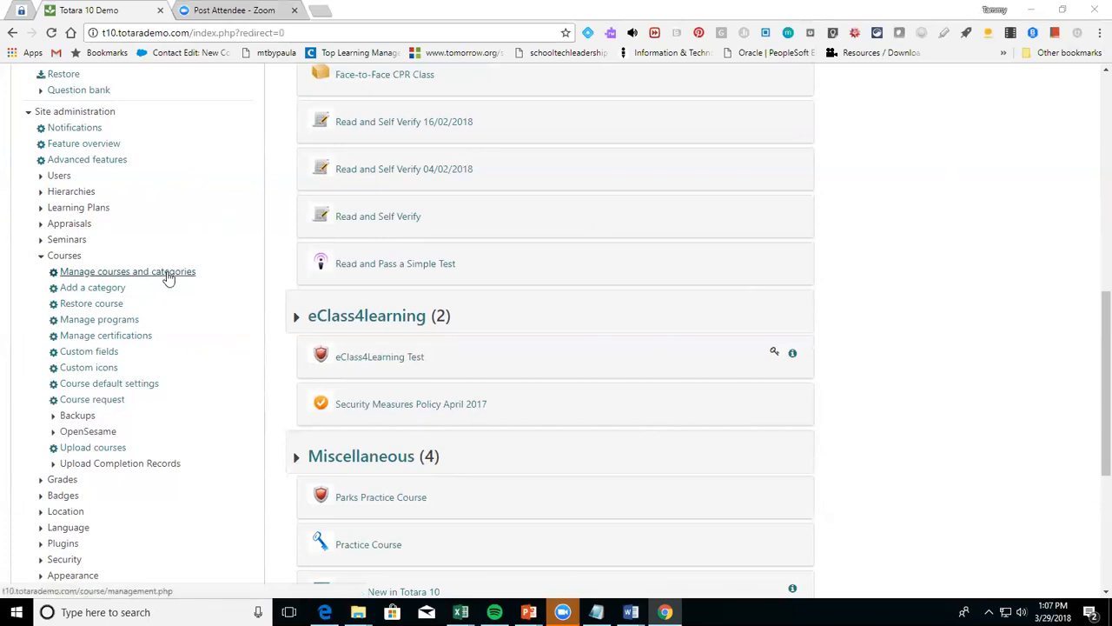
Collapse the Smithers, eClass4learning and Miscellaneous course categories in the home page's course list
left_click_drag(1092, 322, 1092, 236)
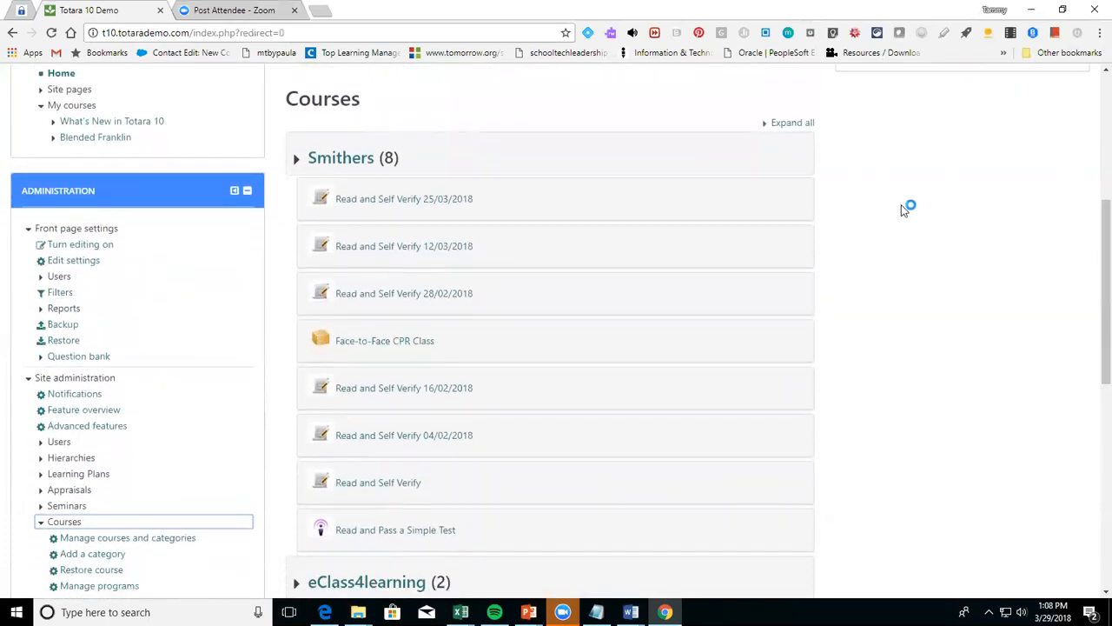
left_click(296, 159)
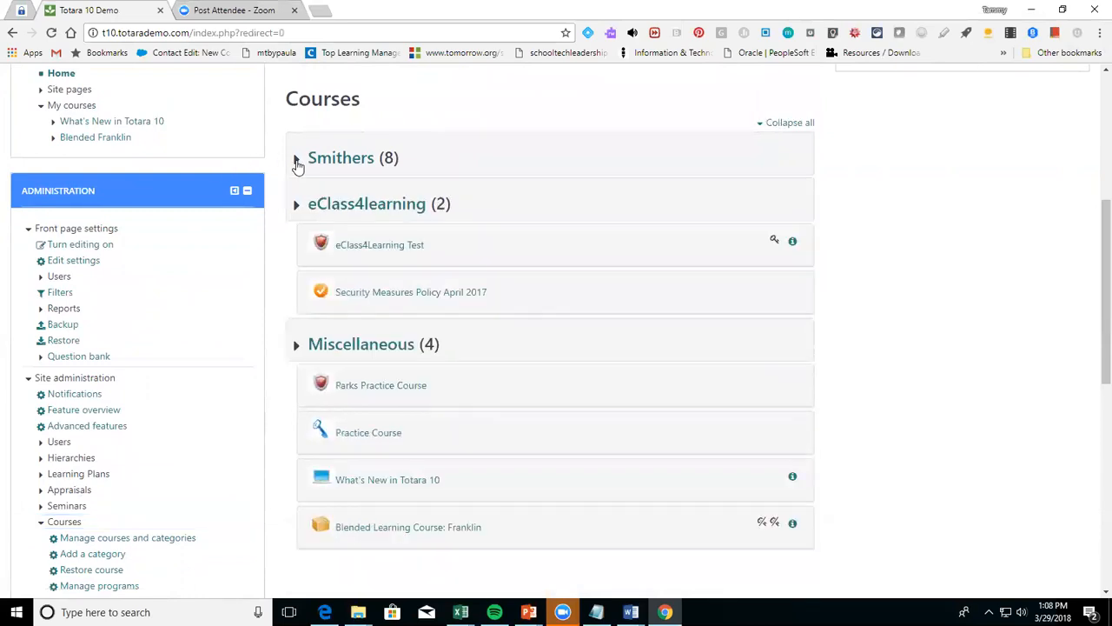
left_click(294, 210)
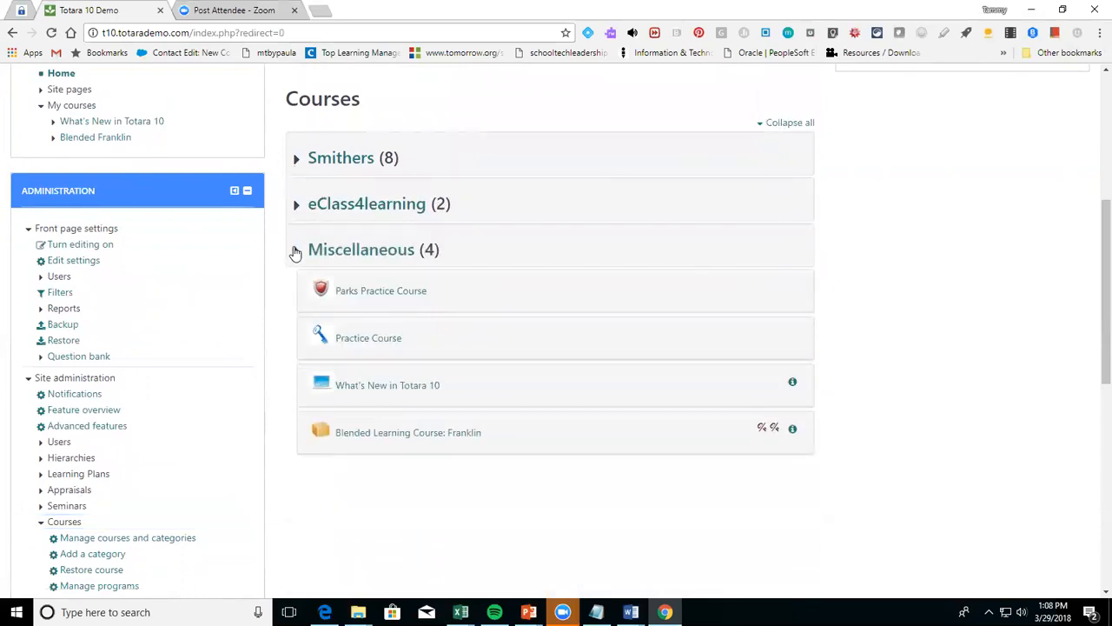
left_click(297, 251)
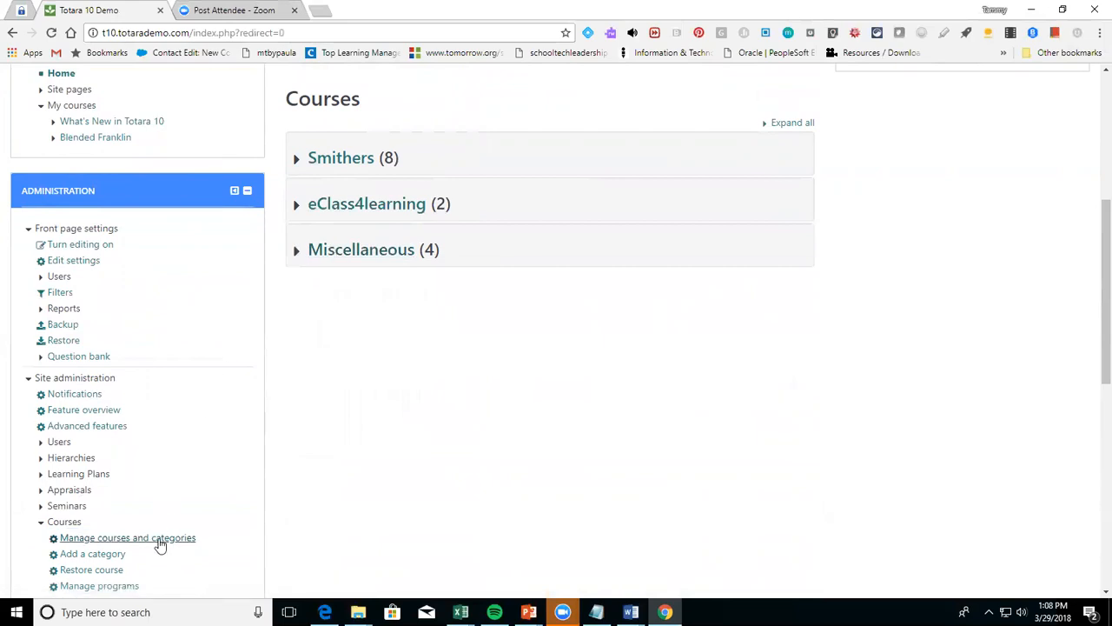
Open the course and category management page and bring its category and course lists into view
left_click(161, 540)
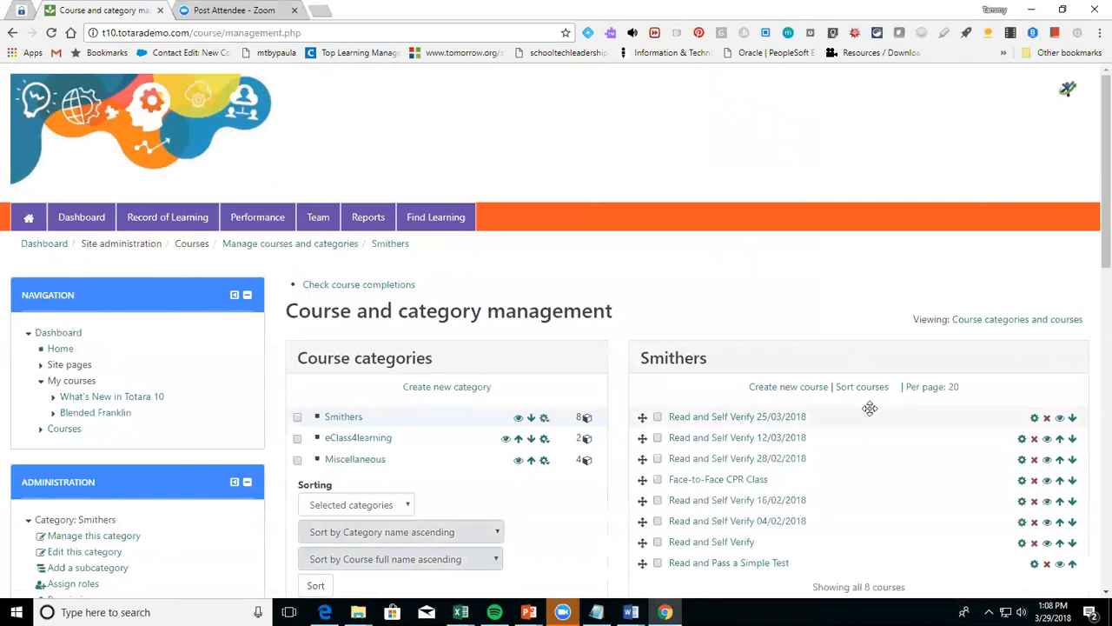
left_click_drag(1104, 148, 1105, 215)
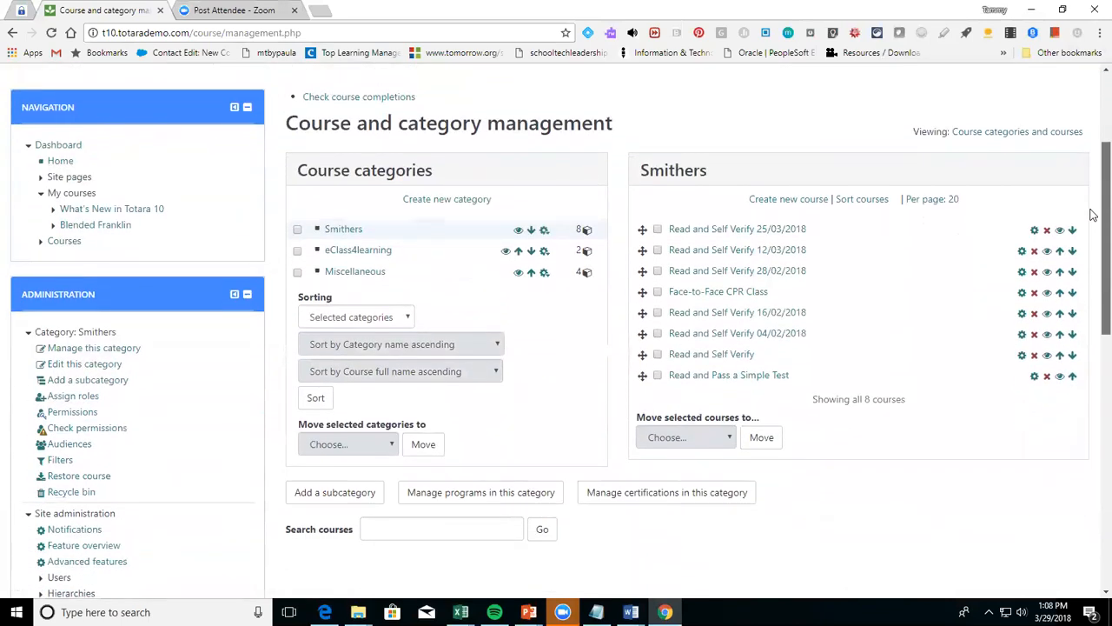
scroll(1093, 214, "down", 1)
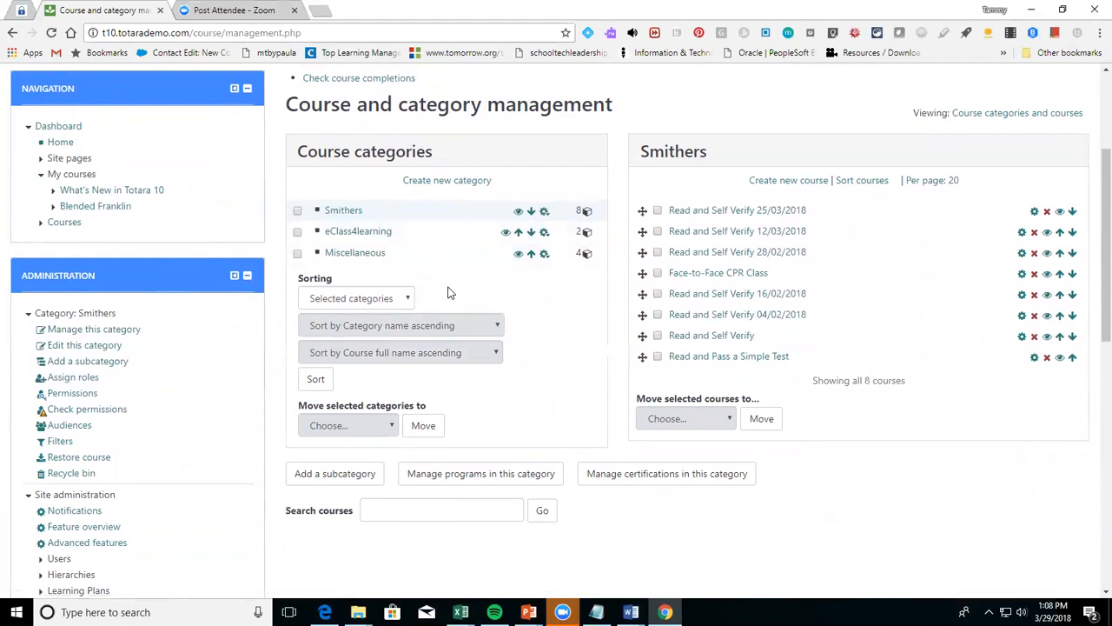
Create a course category named "Test Catagory" with Top as its parent category
left_click(452, 183)
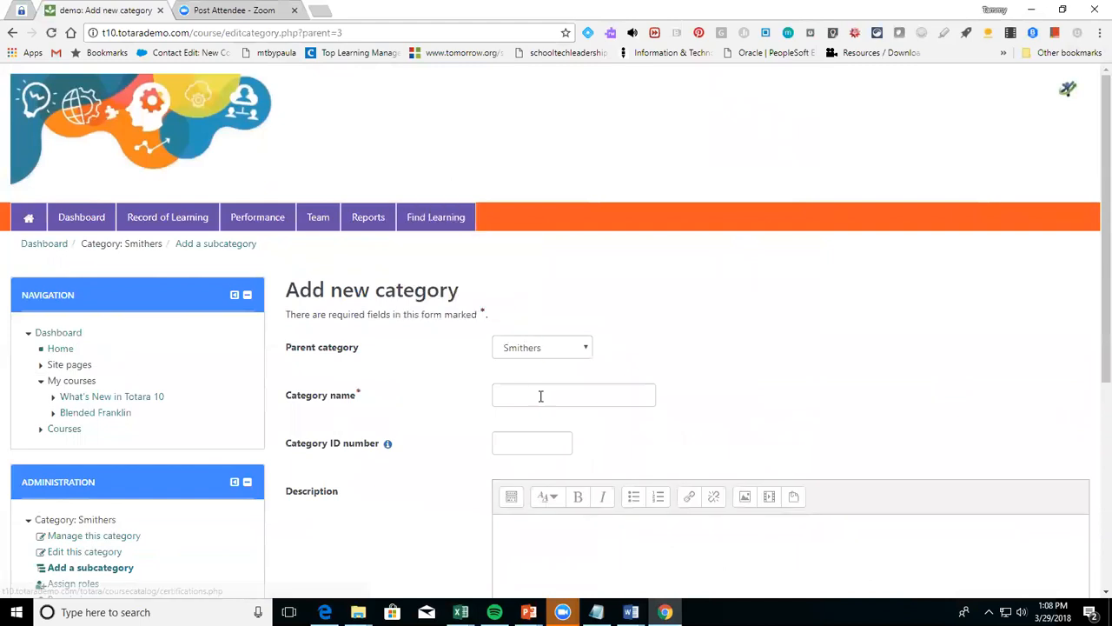
left_click(551, 349)
left_click(528, 368)
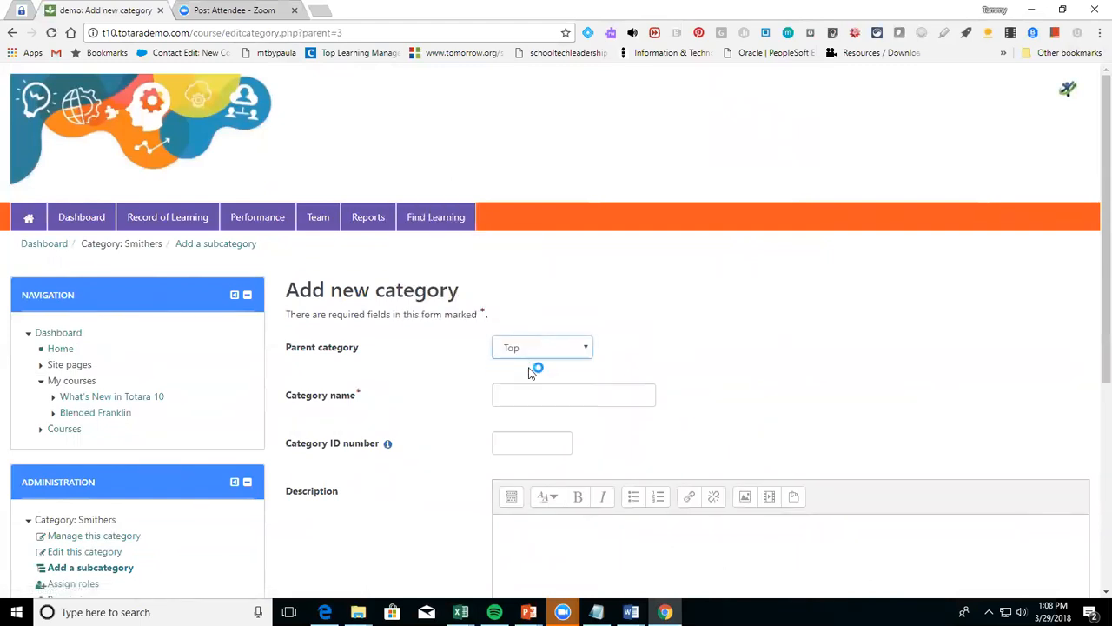
left_click(532, 393)
type("Test Catagory")
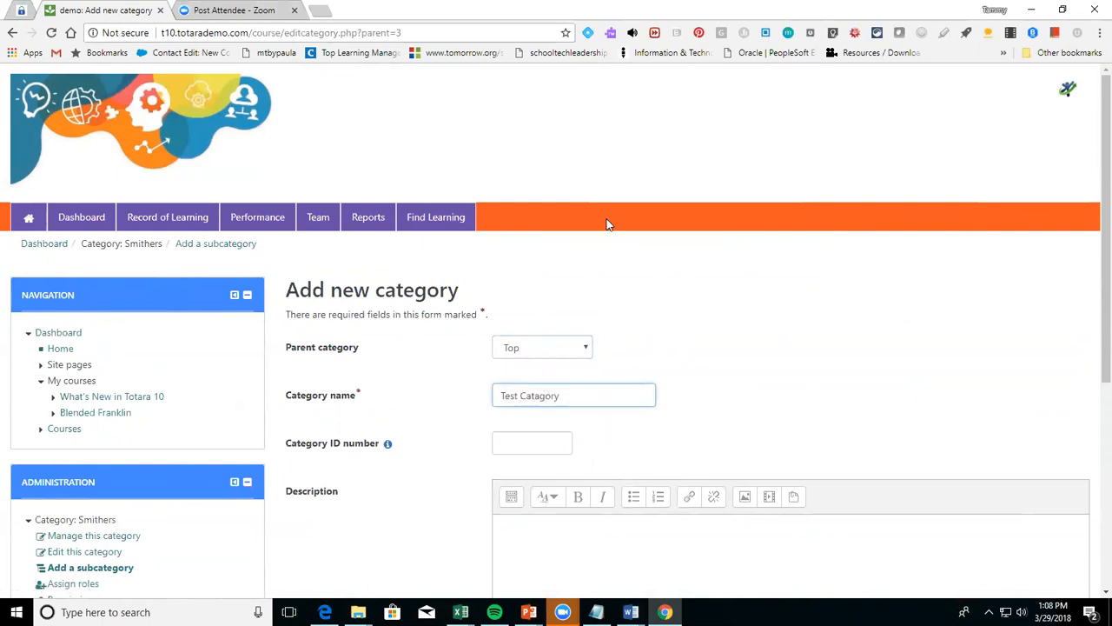
left_click_drag(1093, 285, 1094, 418)
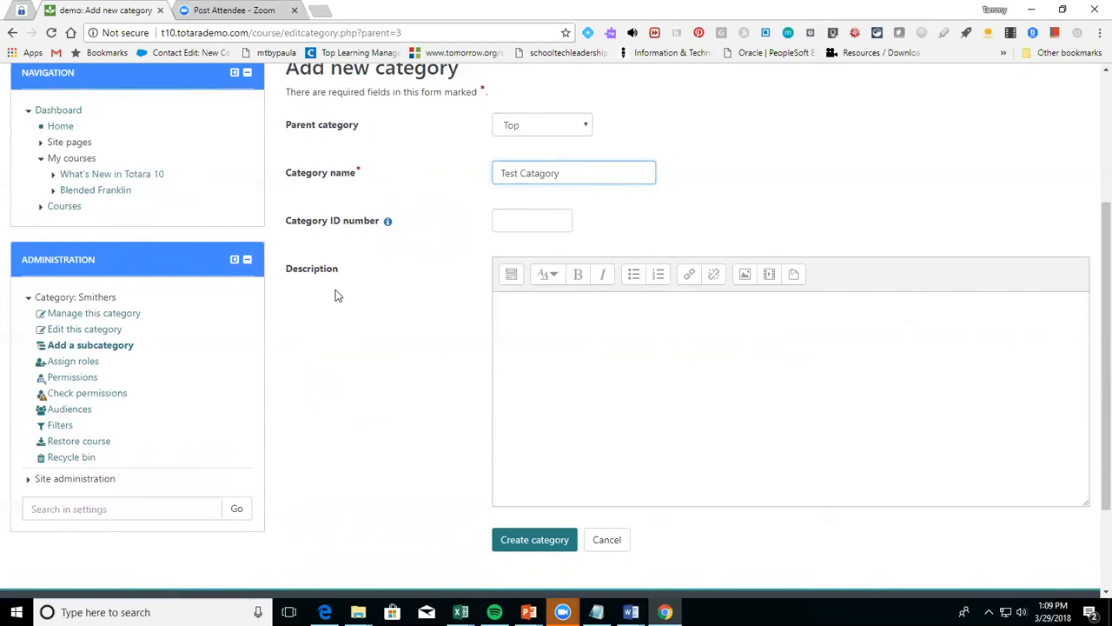
left_click(521, 545)
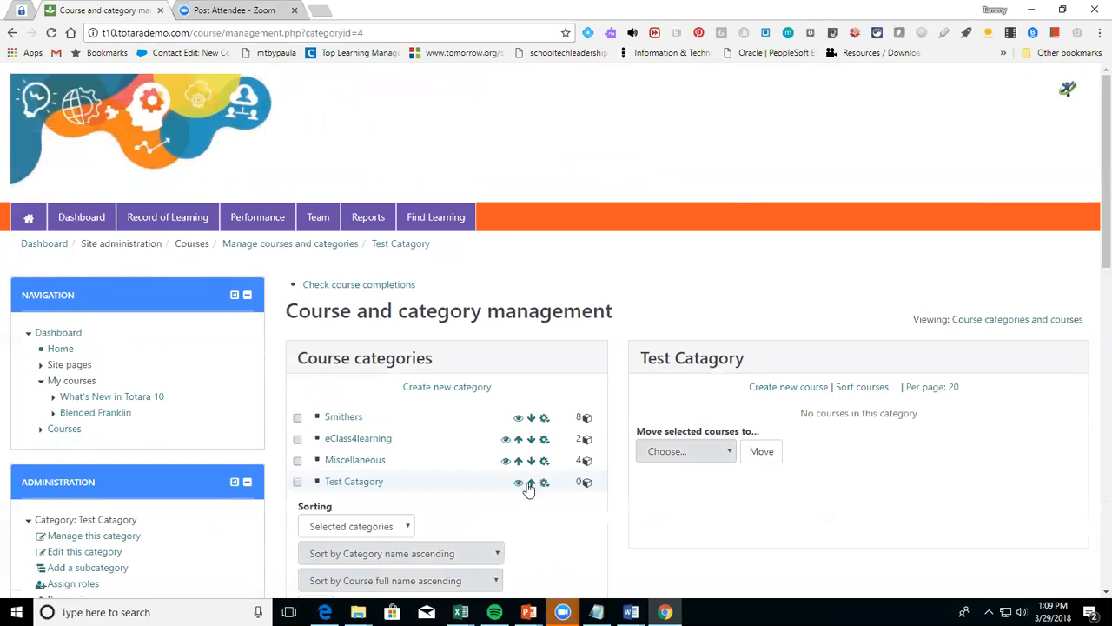
Start a new course in Test Catagory with the full name "Test Course" and short name "TC"
left_click(772, 388)
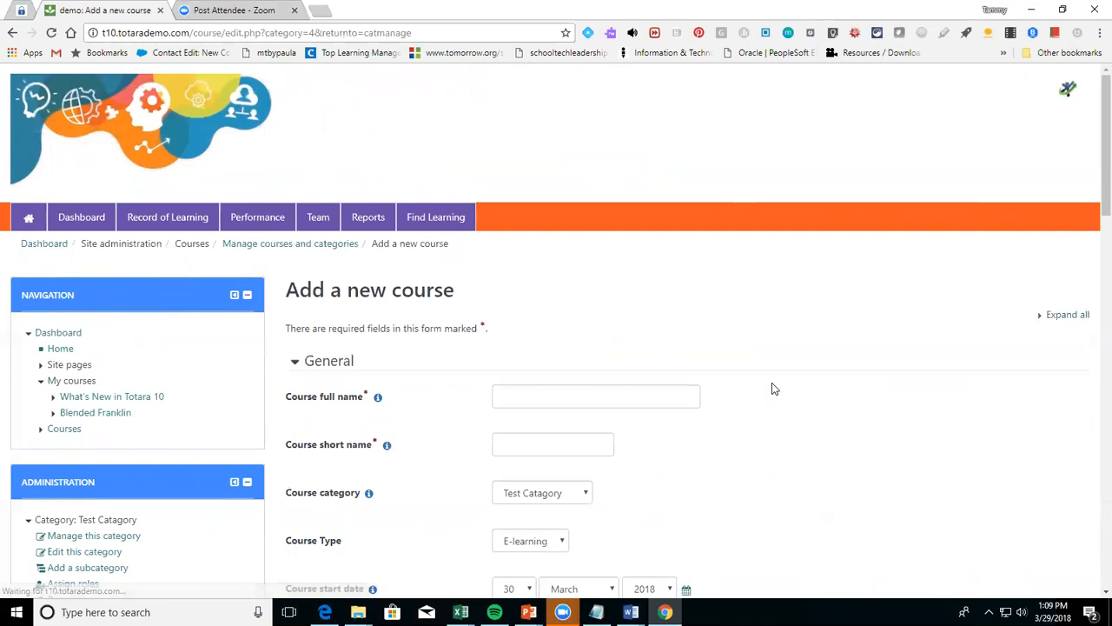
left_click(673, 396)
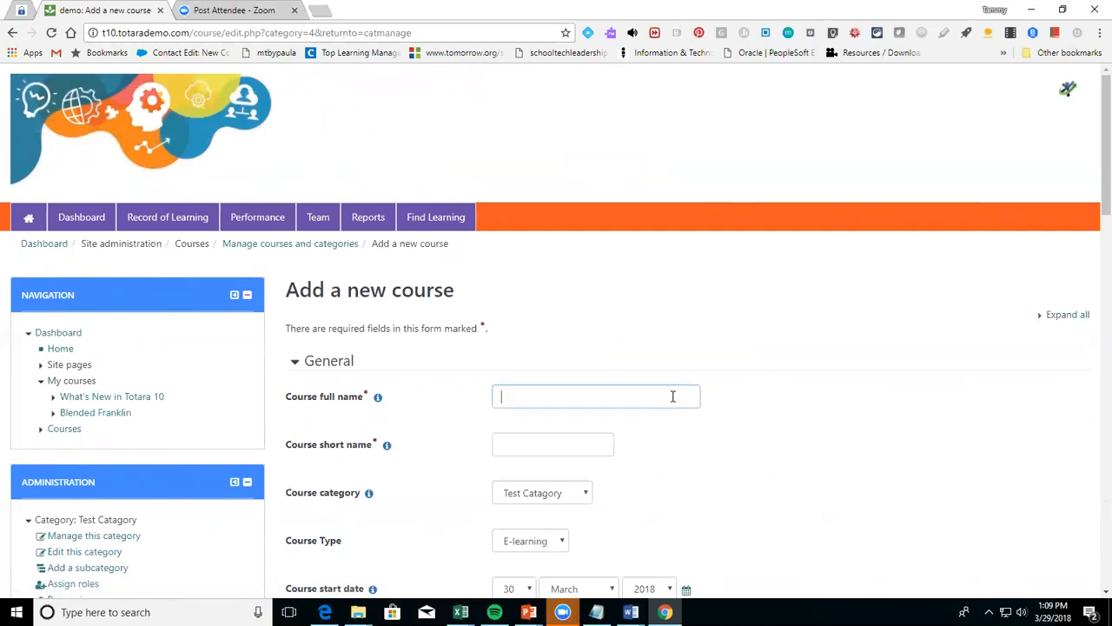
type("Test ")
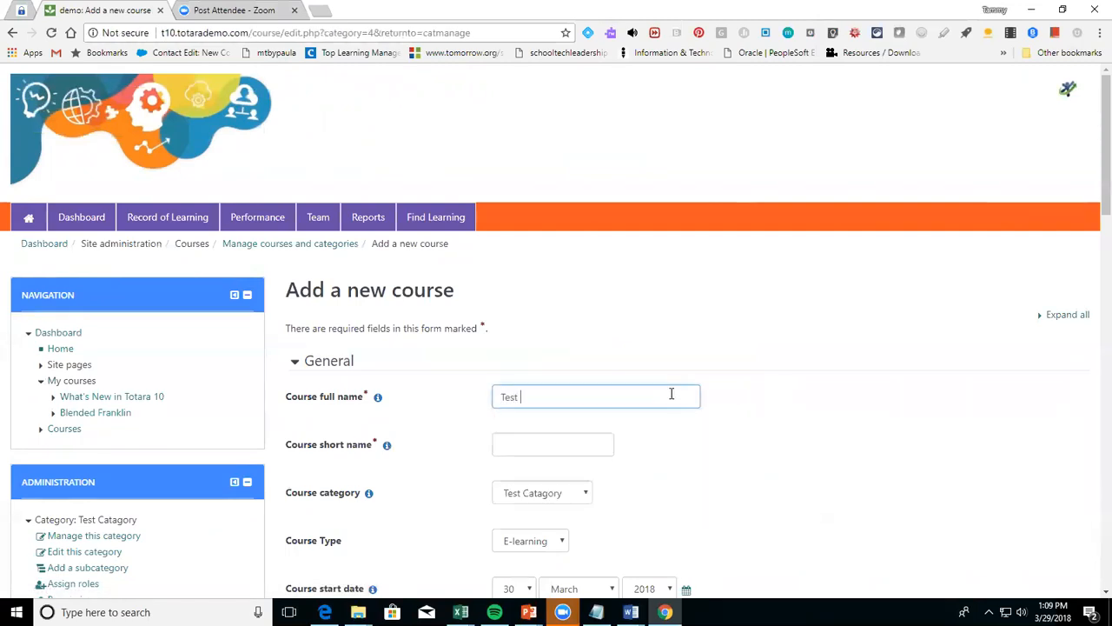
type("Course")
key("Tab")
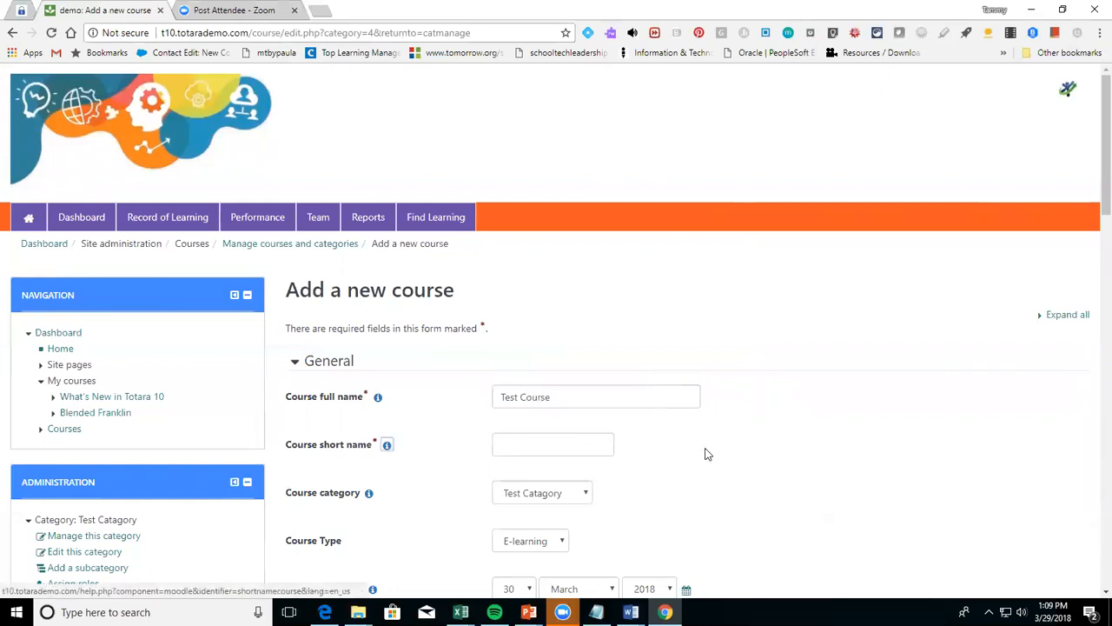
left_click(548, 443)
type("TC")
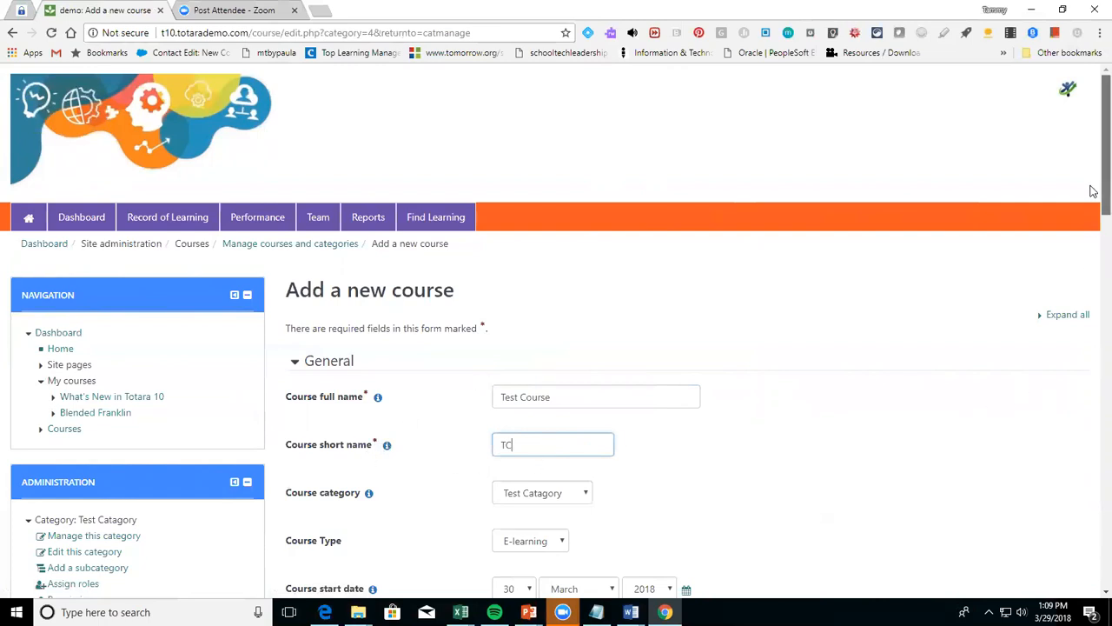
Keep Test Catagory as the course category and E-learning as the course type, and disable the course end date
left_click_drag(1093, 191, 1093, 263)
left_click(541, 216)
left_click(536, 218)
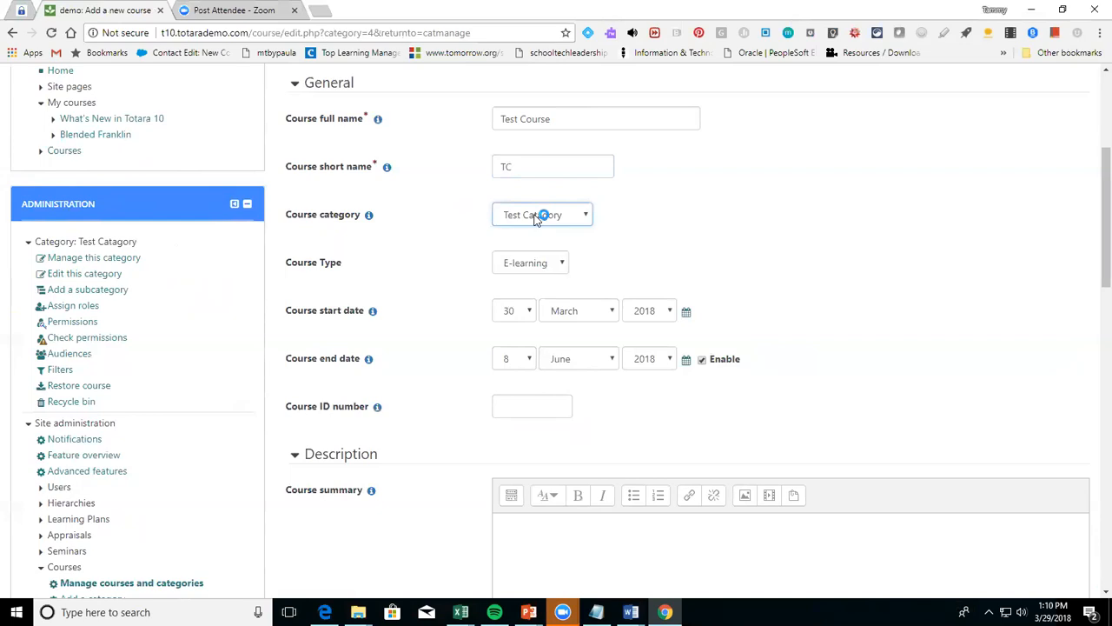
left_click(546, 265)
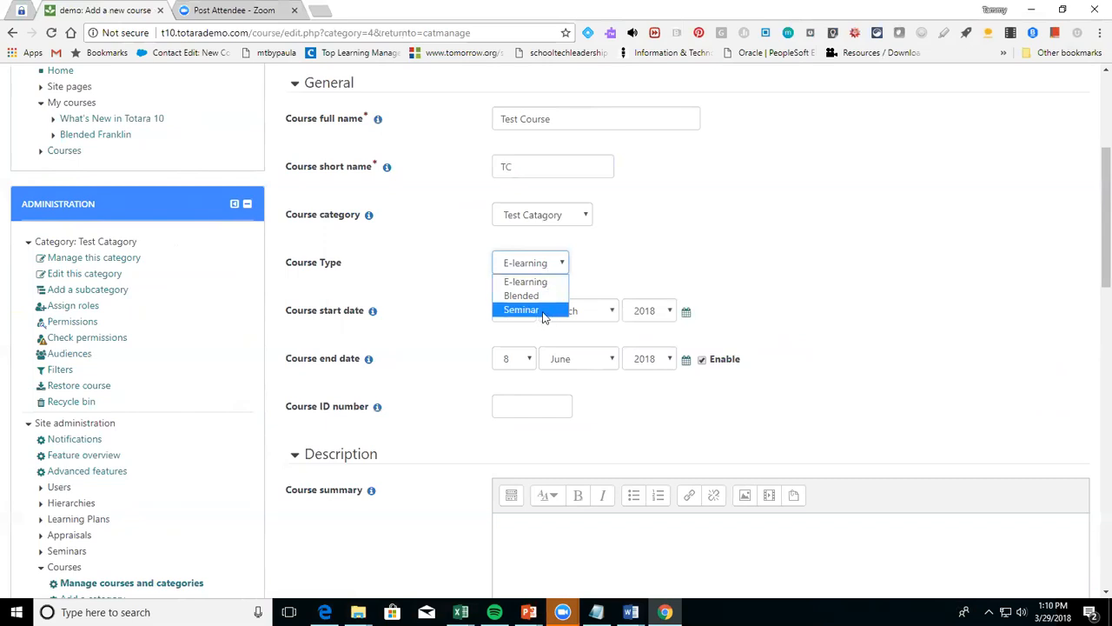
left_click(642, 265)
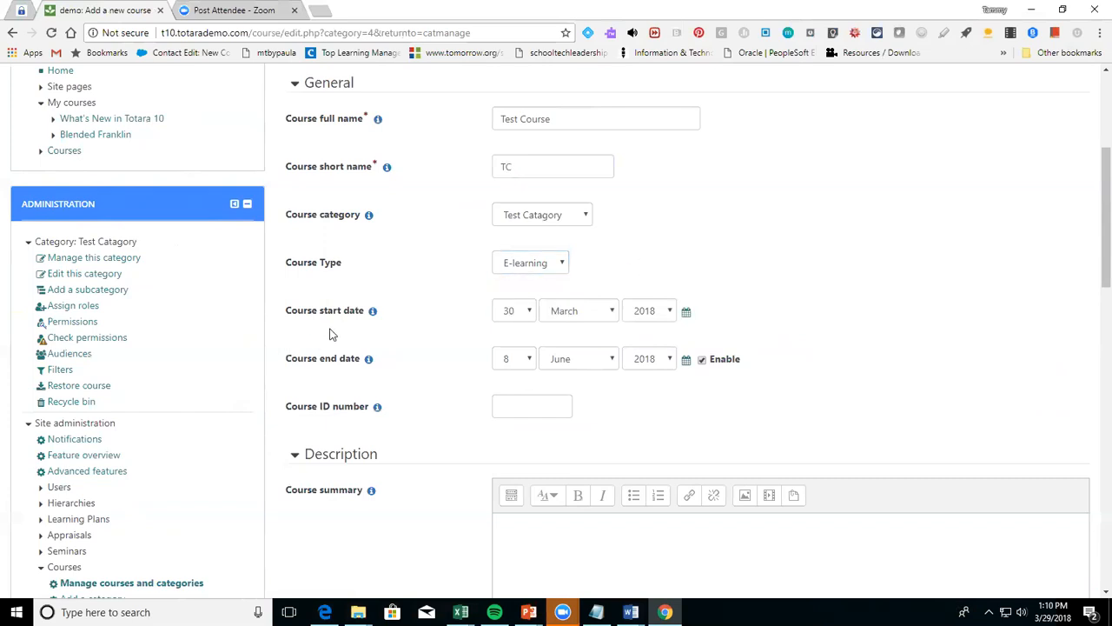
left_click(702, 360)
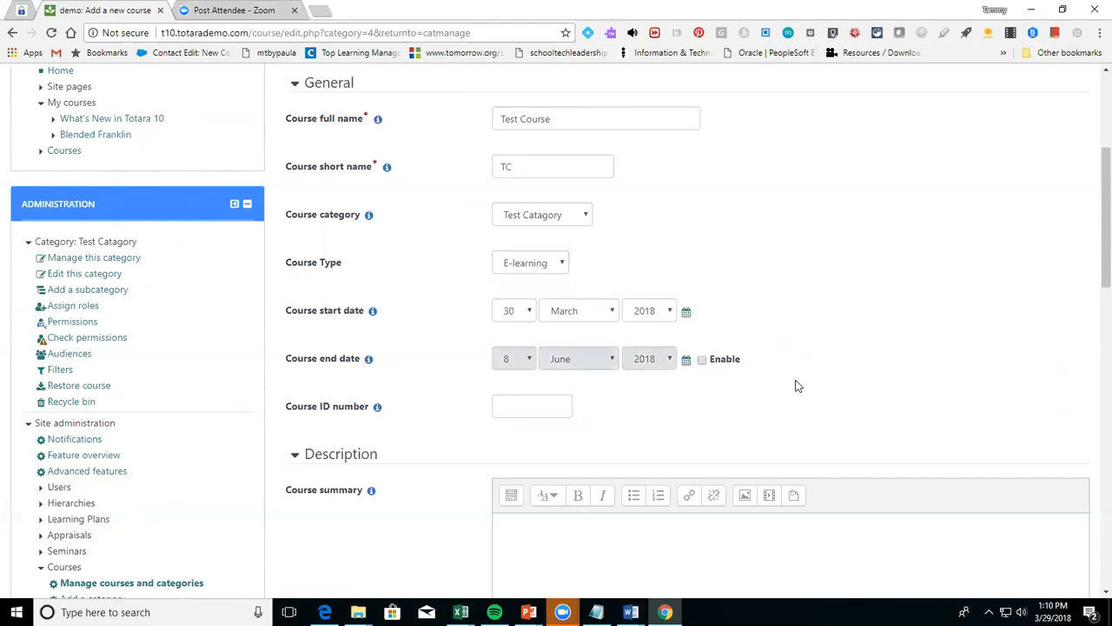
Expand all sections of the new course form and set the course format to Topics format
left_click_drag(1106, 275, 1107, 432)
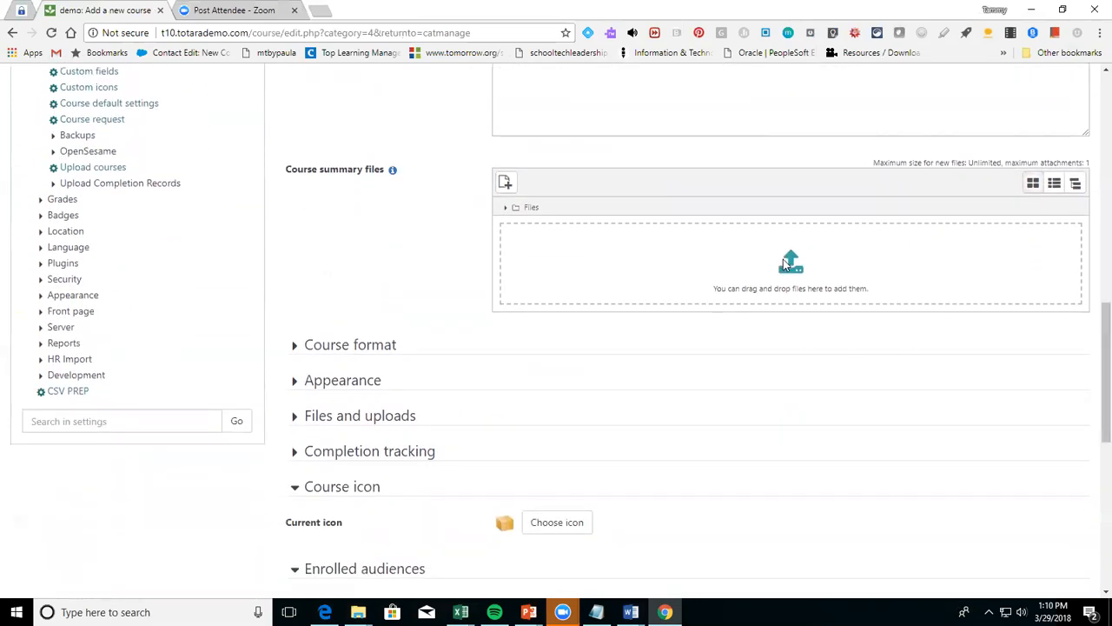
left_click_drag(1093, 340, 1094, 93)
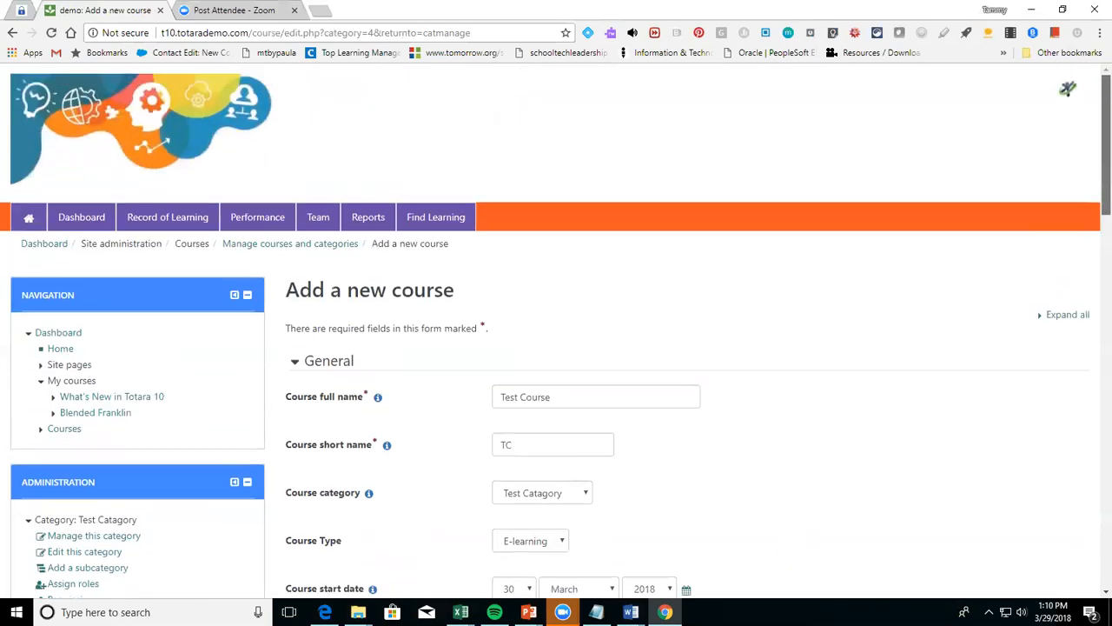
left_click(1083, 315)
left_click_drag(1095, 137, 1106, 257)
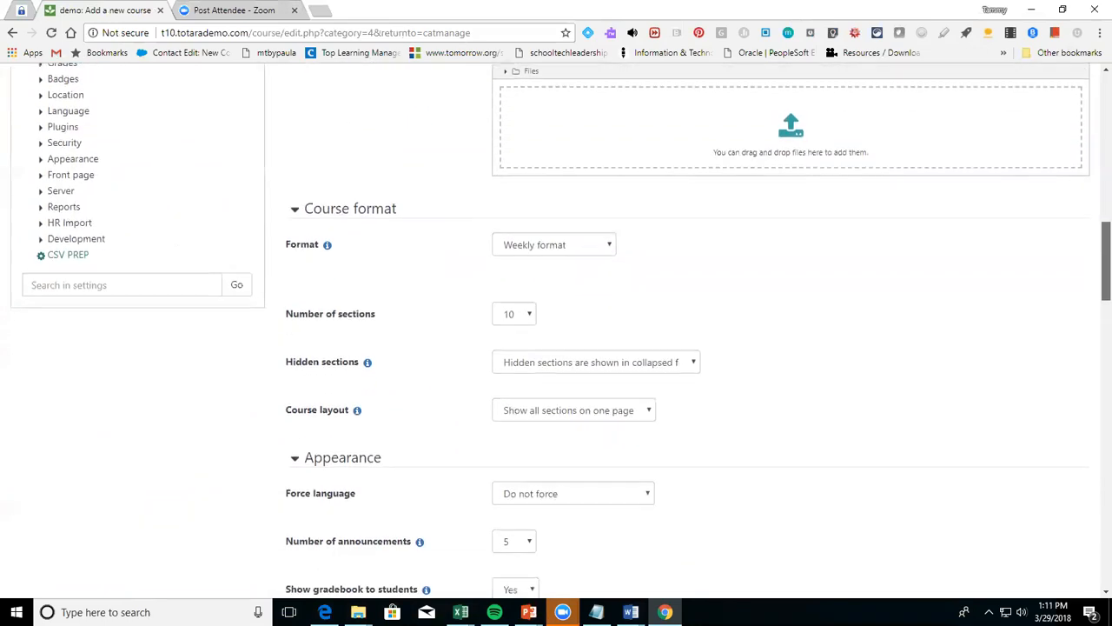
left_click(606, 250)
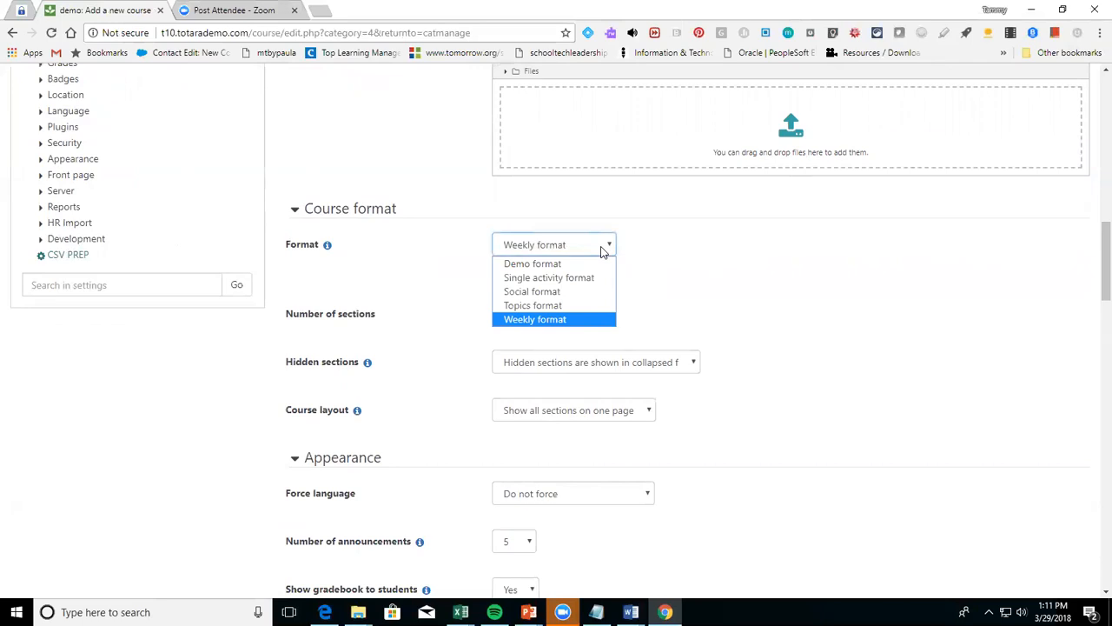
left_click(584, 306)
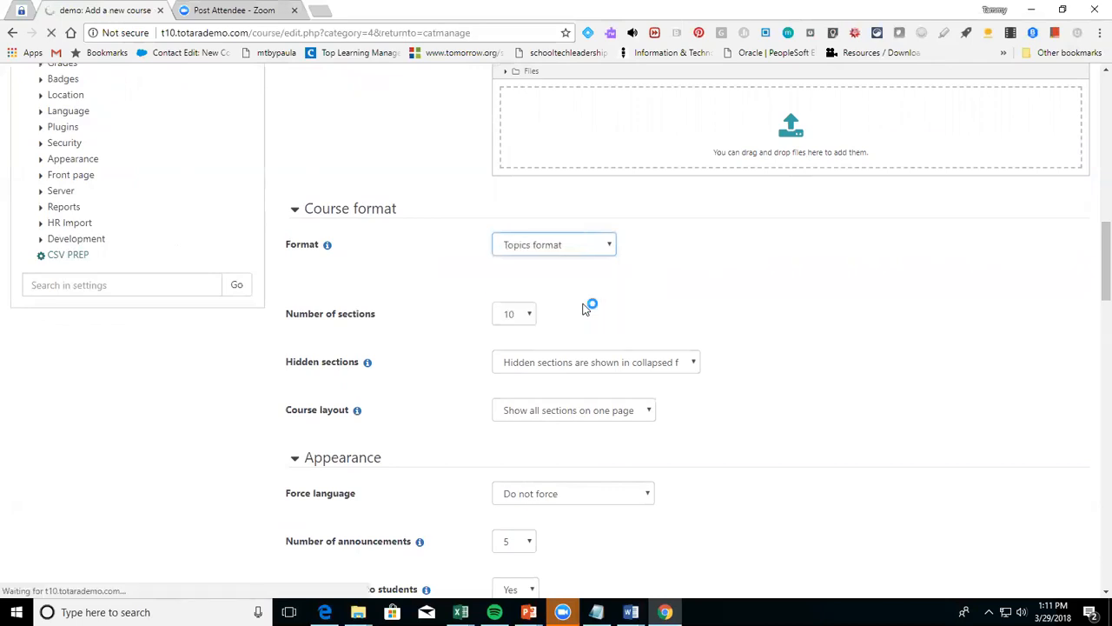
left_click(586, 113)
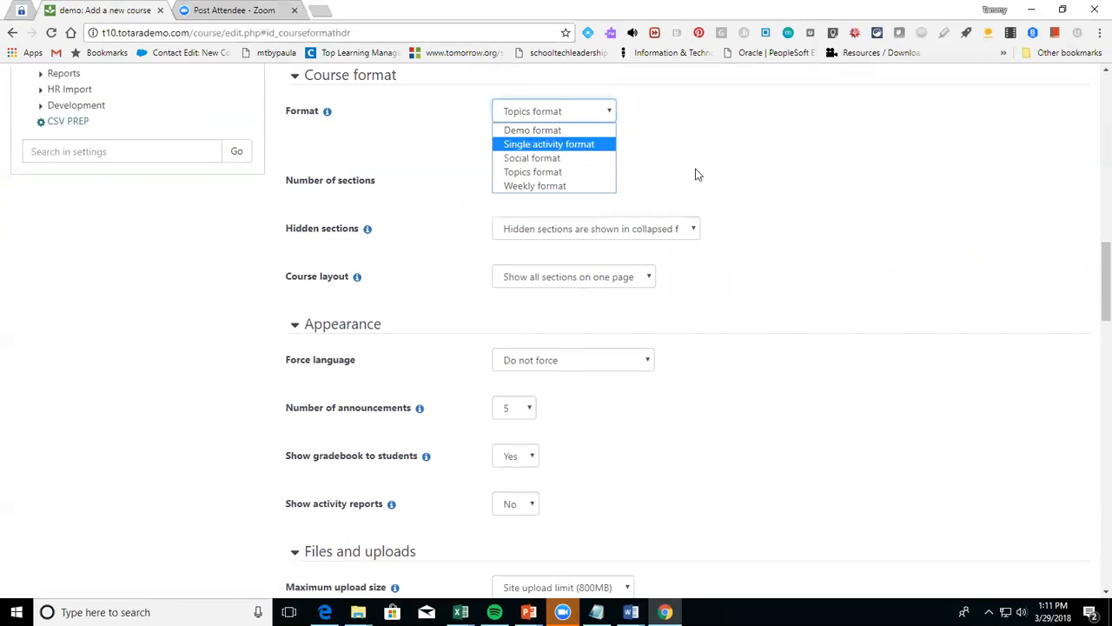
left_click(743, 178)
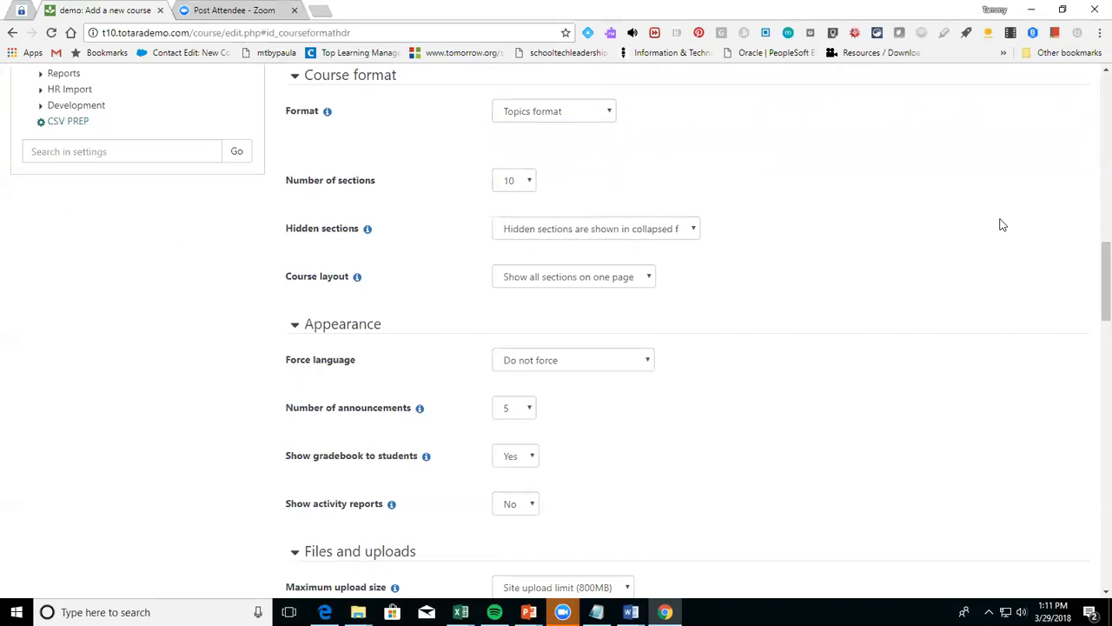
Set the number of sections to 1 and keep the course layout at Show all sections on one page
left_click(525, 186)
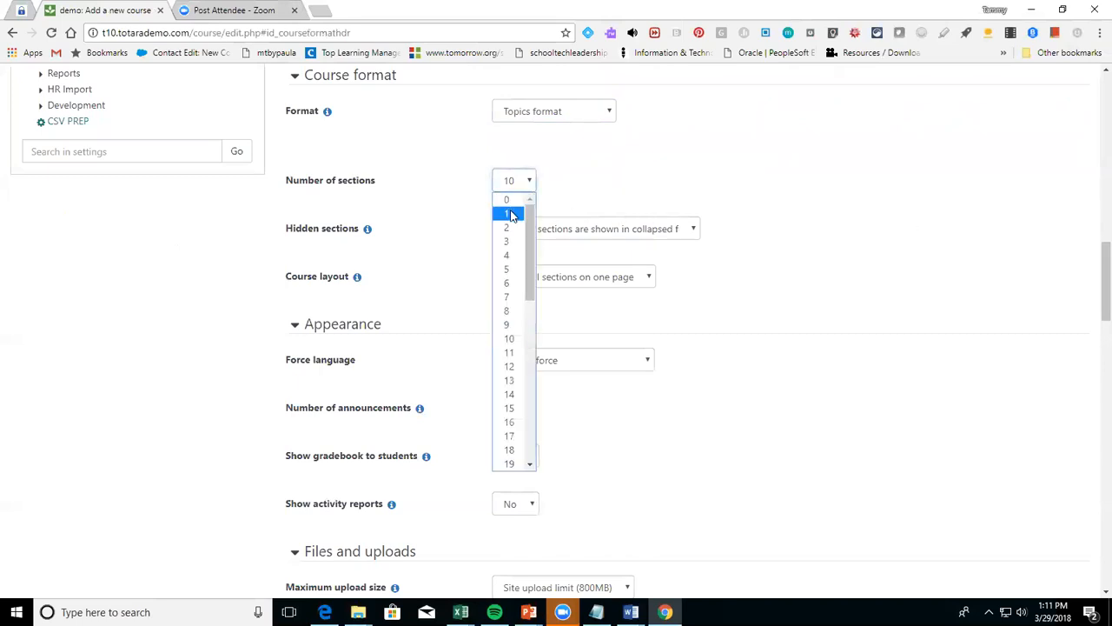
left_click(512, 215)
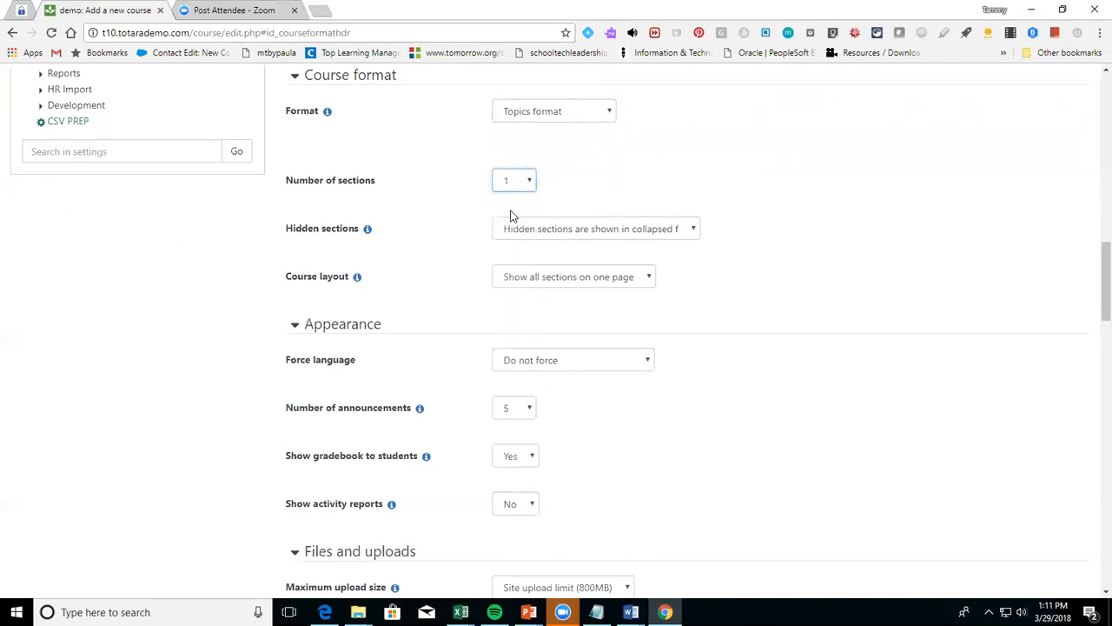
left_click(530, 282)
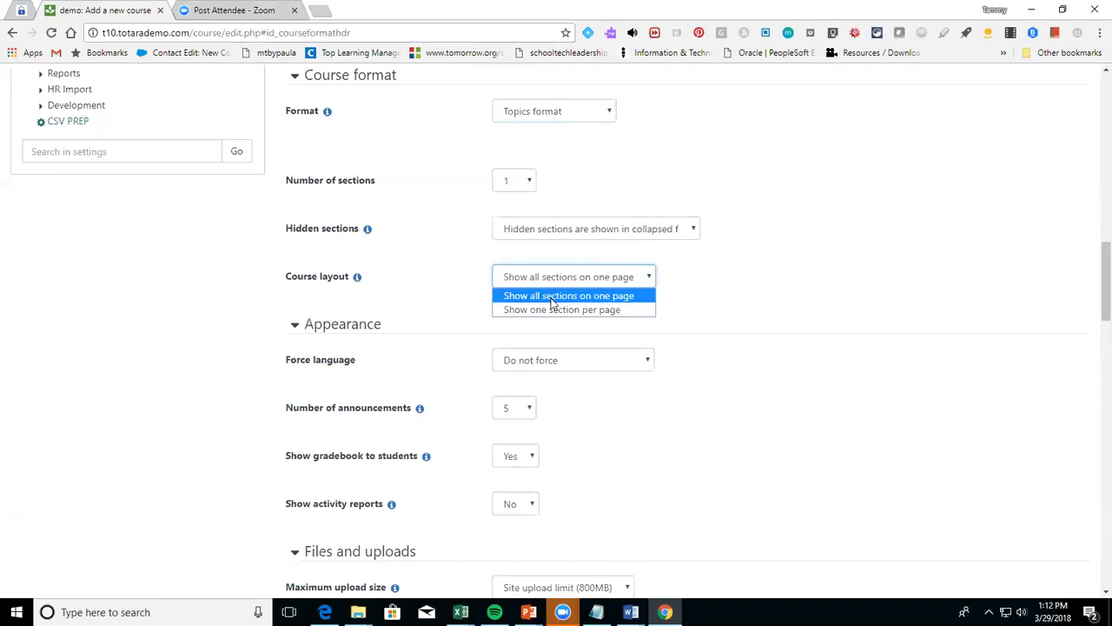
left_click(552, 300)
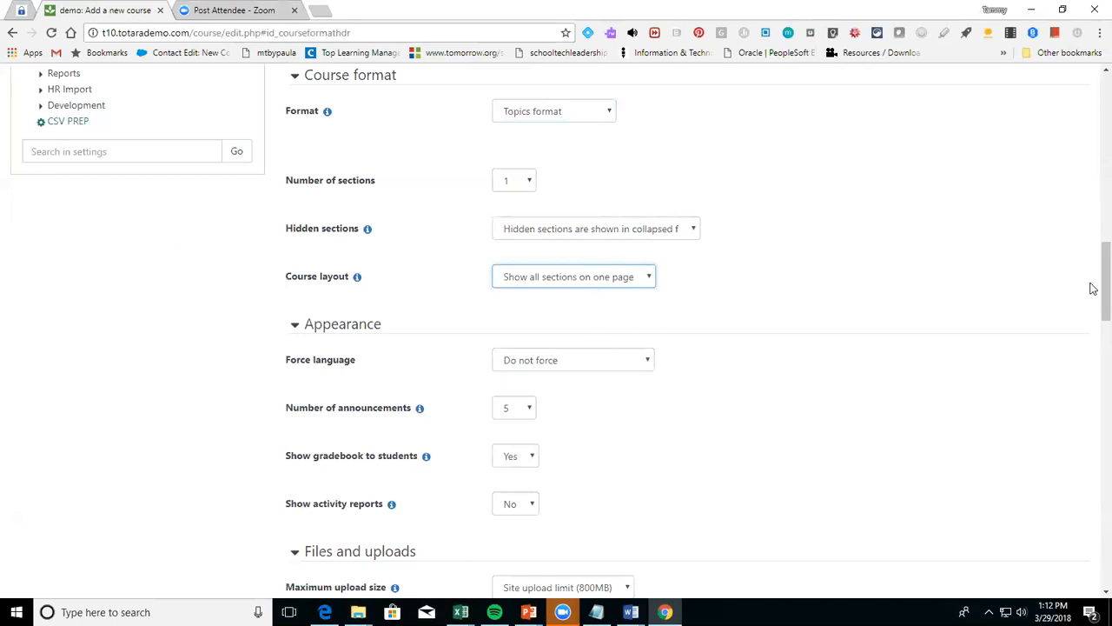
Turn off showing the gradebook to students in the course's Appearance settings
scroll(1092, 333, "down", 1)
scroll(1093, 322, "down", 2)
scroll(1092, 309, "up", 1)
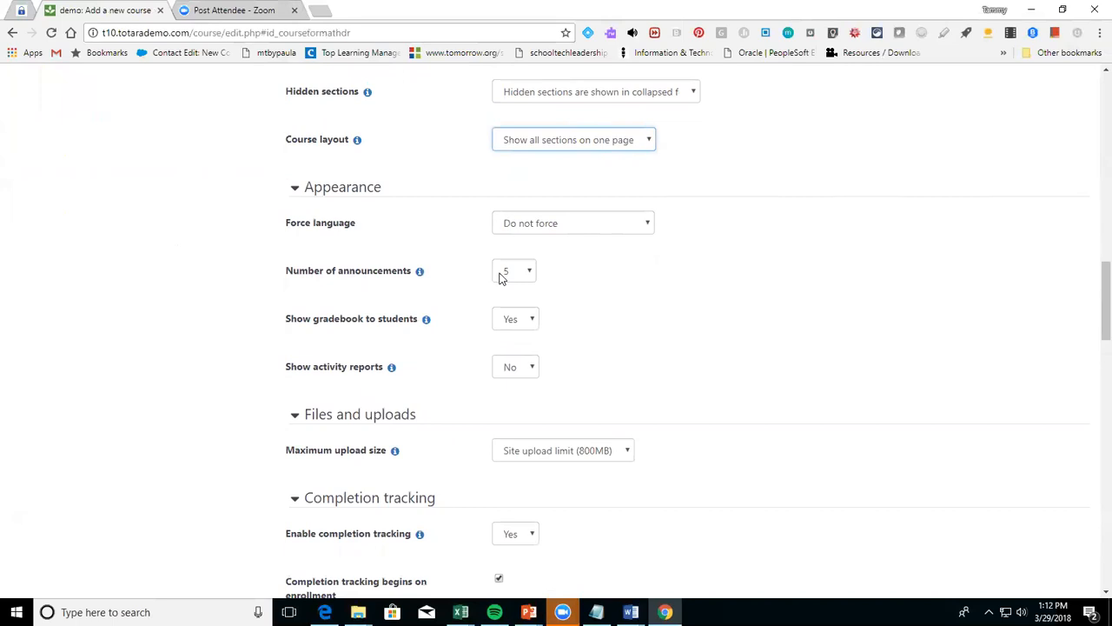
left_click(516, 321)
left_click(522, 337)
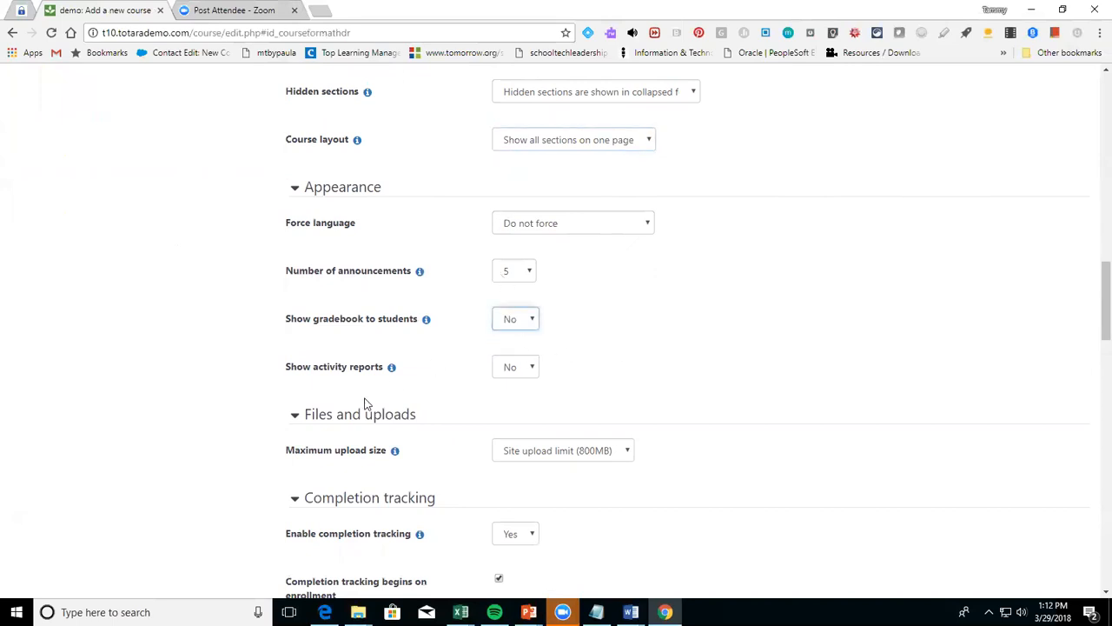
Review the available maximum upload sizes for the course and keep Site upload limit (800MB)
left_click_drag(1094, 315, 1093, 359)
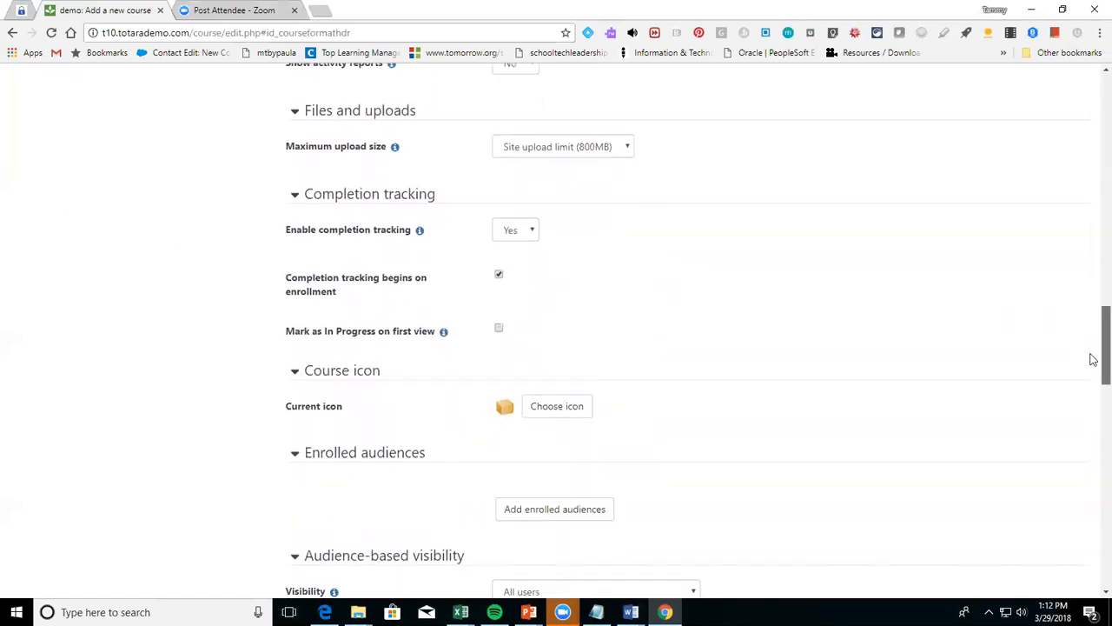
left_click(616, 147)
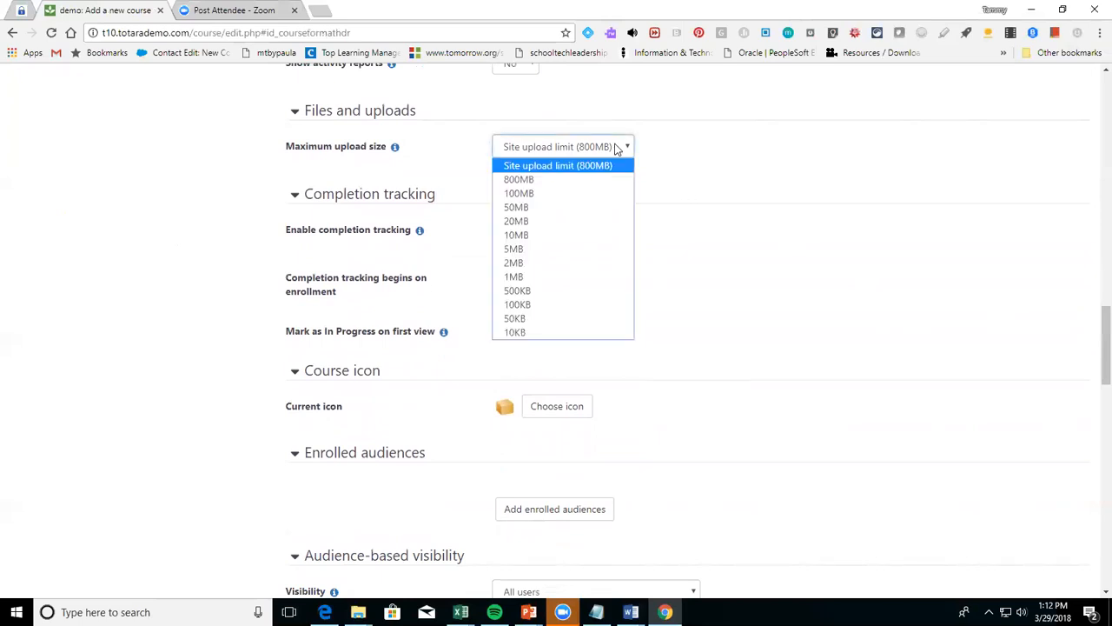
left_click(617, 148)
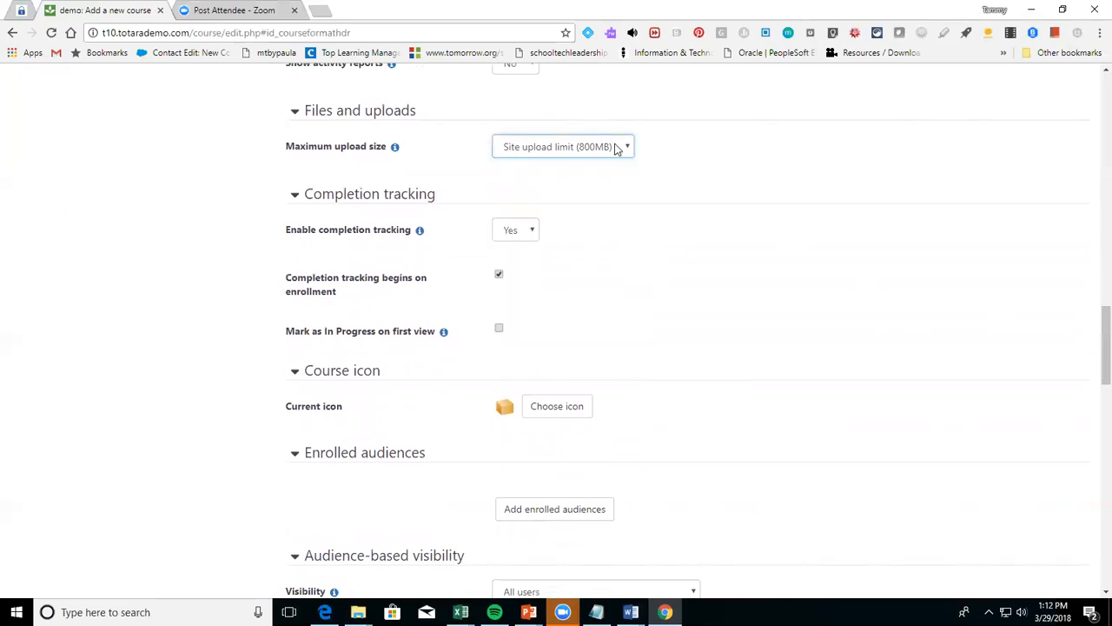
left_click(616, 148)
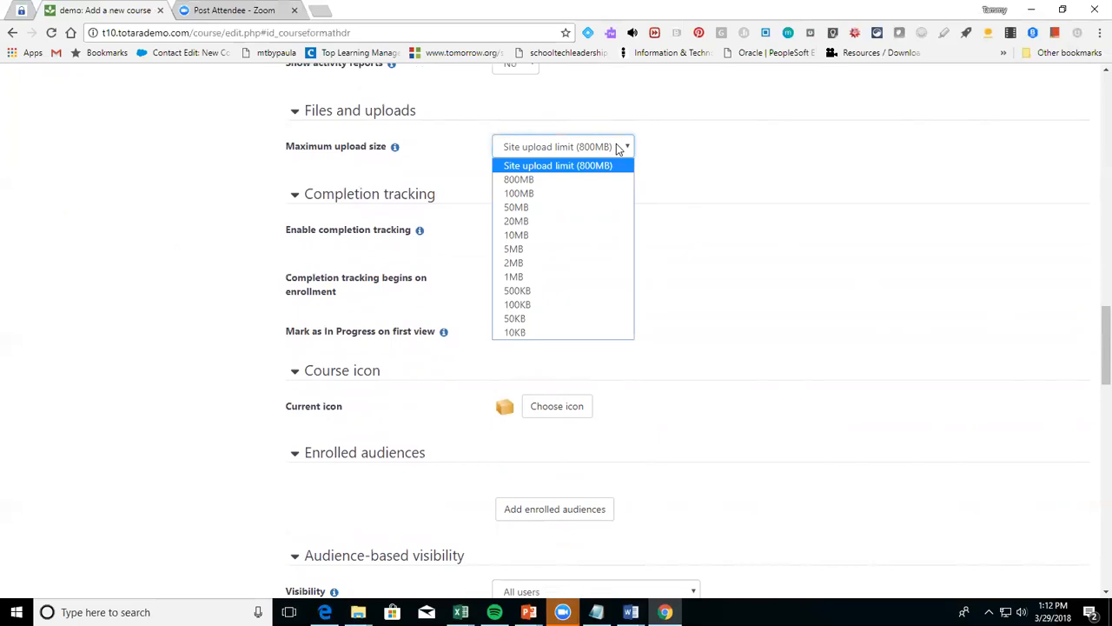
left_click(725, 172)
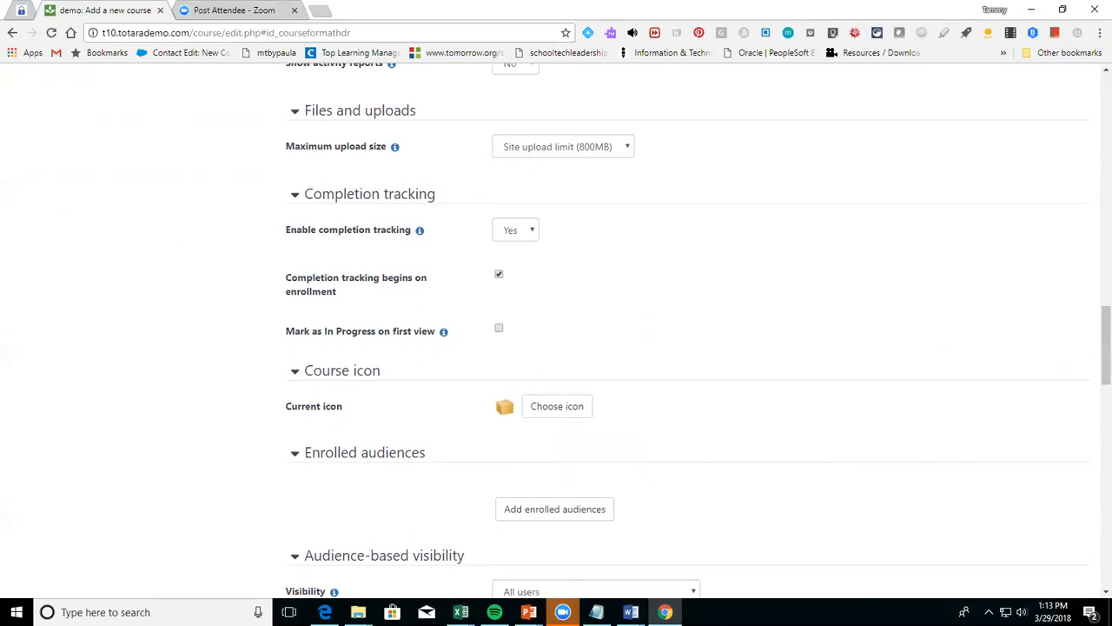
Choose the blue wrench picture as the course icon
scroll(1090, 356, "down", 2)
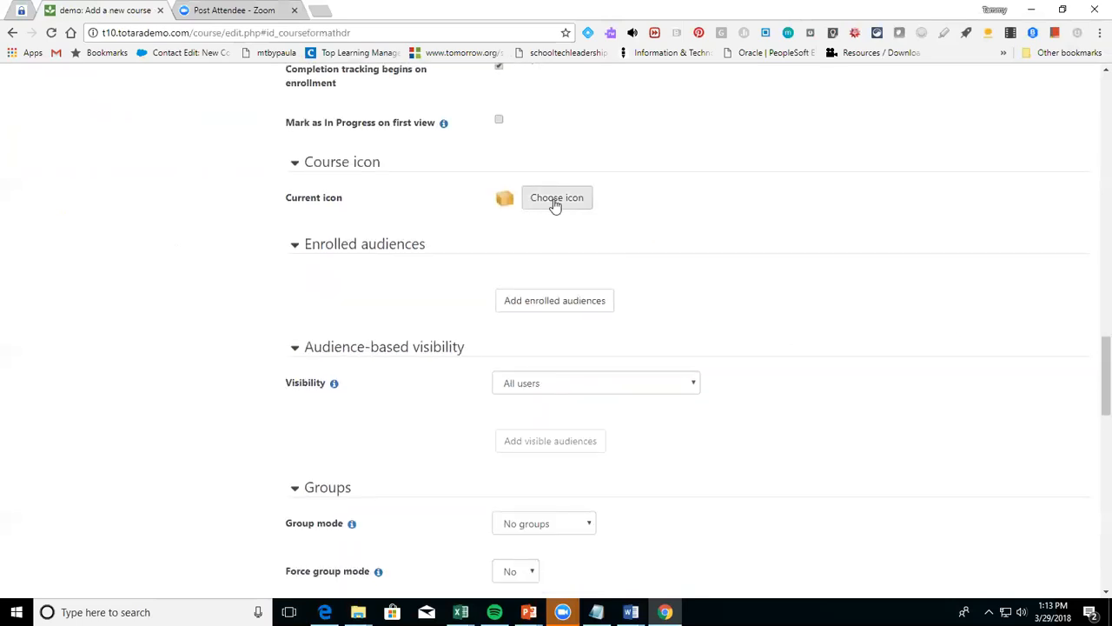
left_click(556, 200)
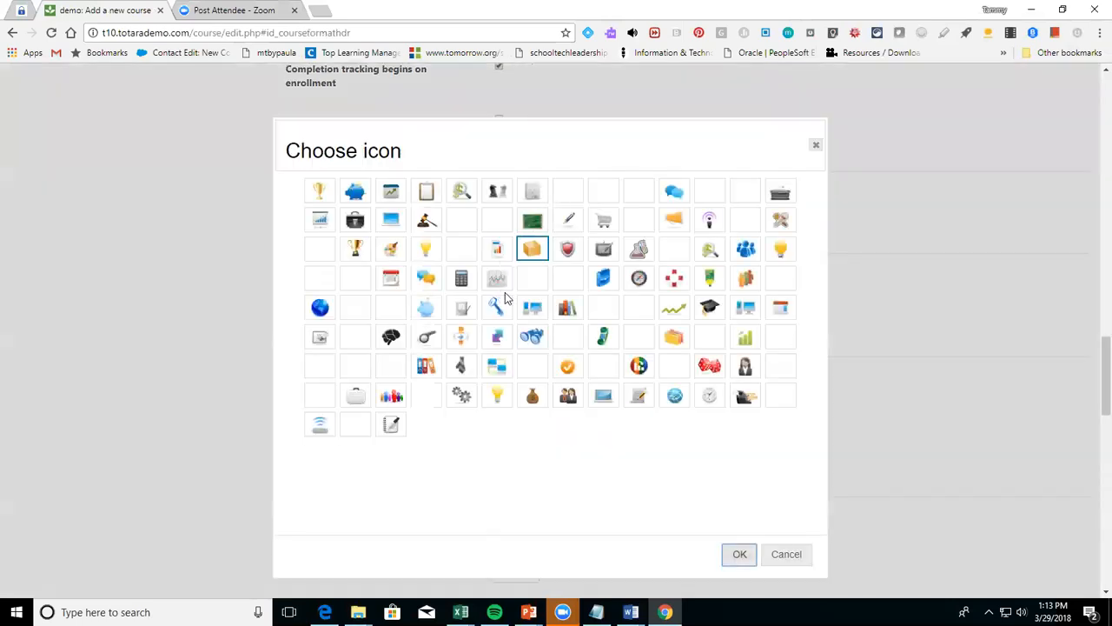
left_click(497, 307)
left_click(739, 555)
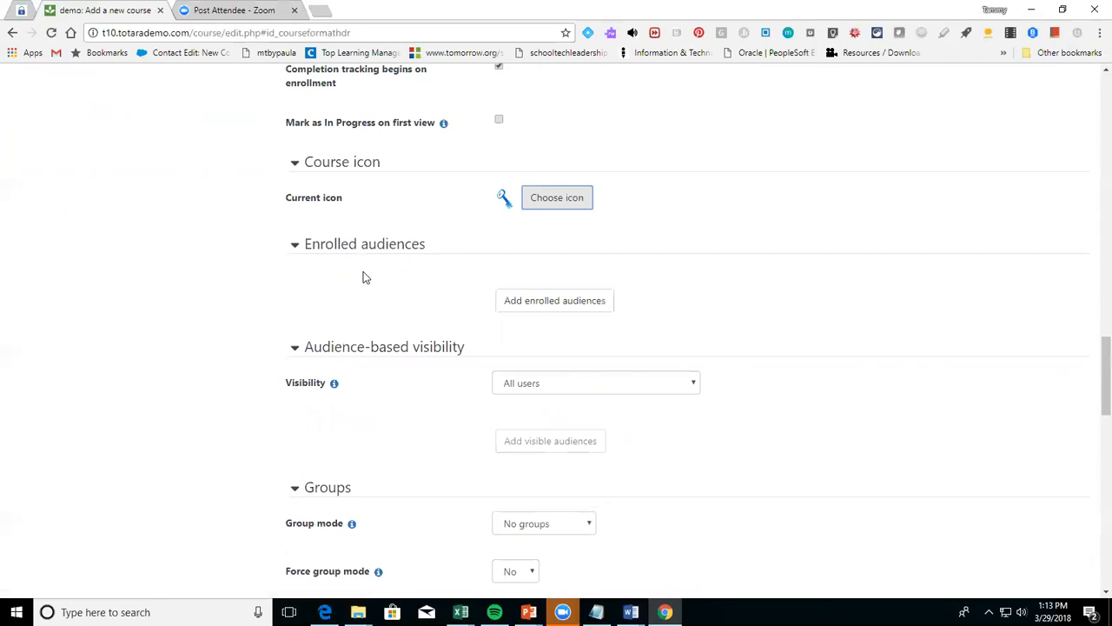
Look over the remaining role renaming, custom field and tag settings, and save the course, returning to category management
left_click_drag(1100, 390, 1086, 472)
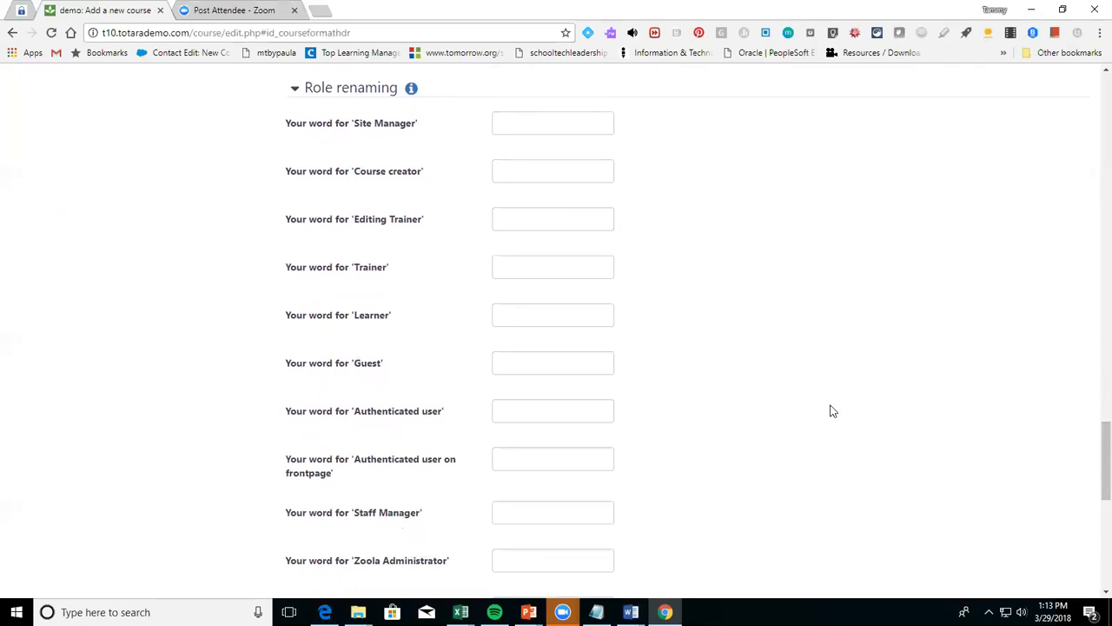
left_click_drag(1101, 447, 1107, 524)
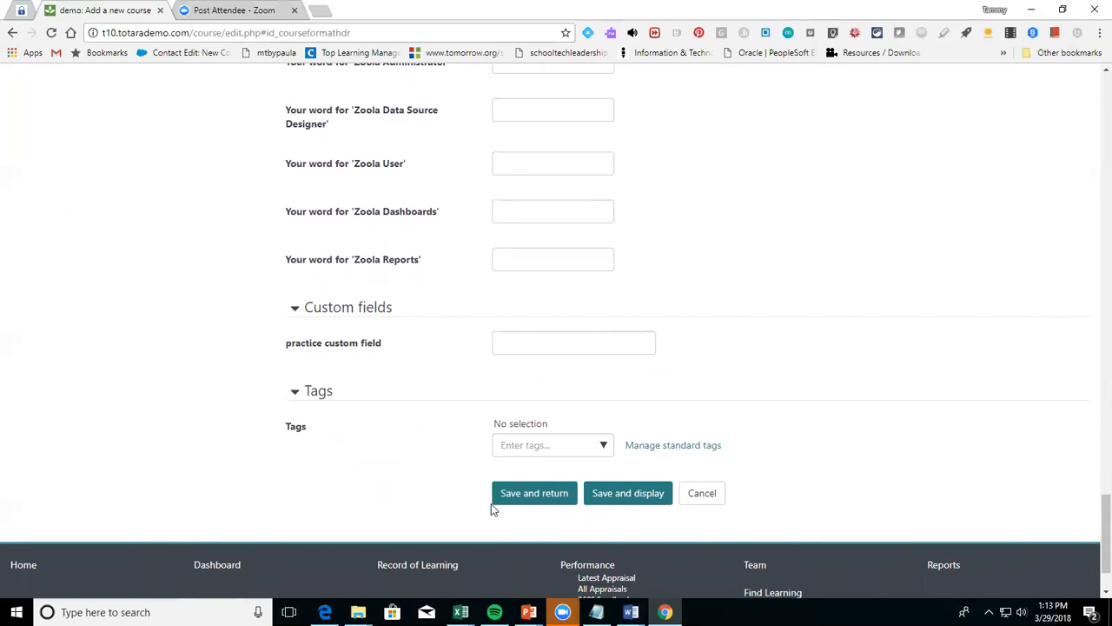
left_click(514, 502)
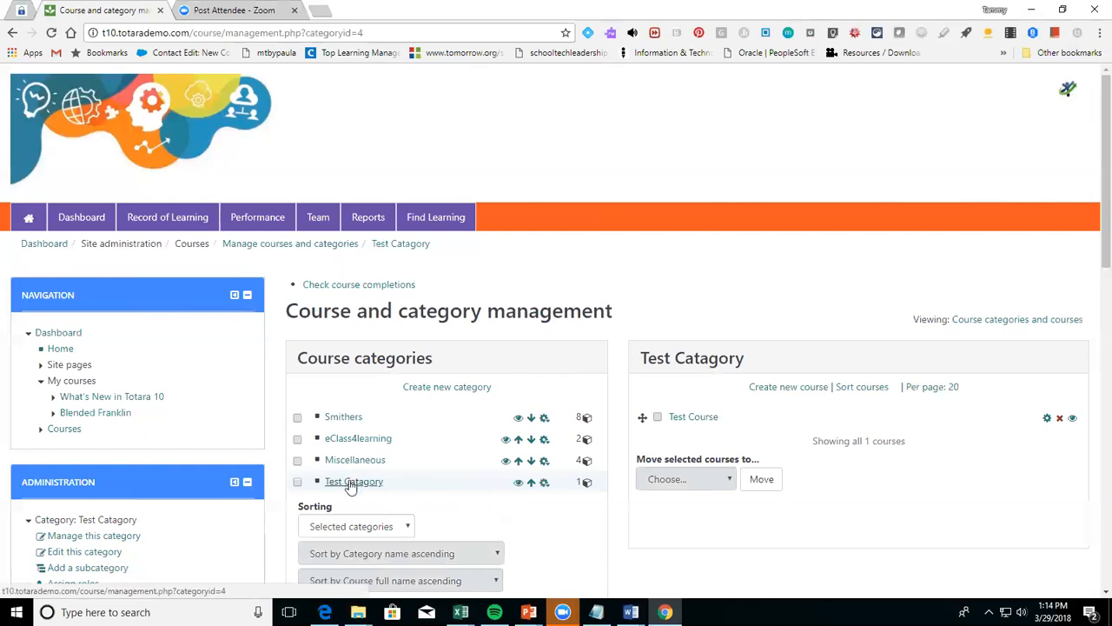
Start another course in Test Catagory with the full name "Test Seminar" and short name "TS"
left_click(778, 389)
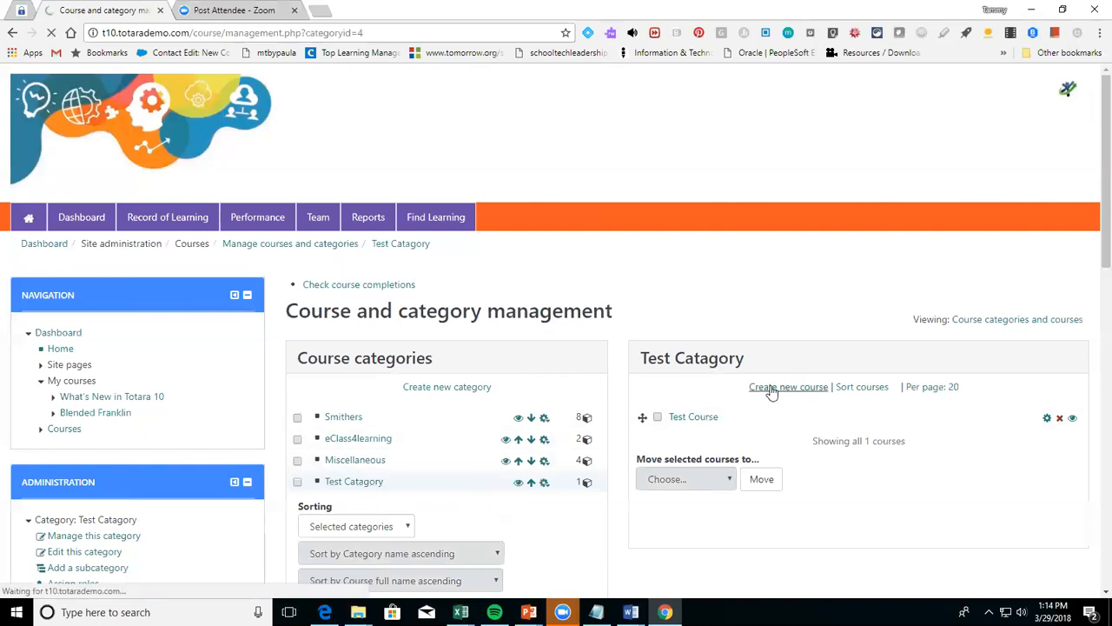
left_click(598, 395)
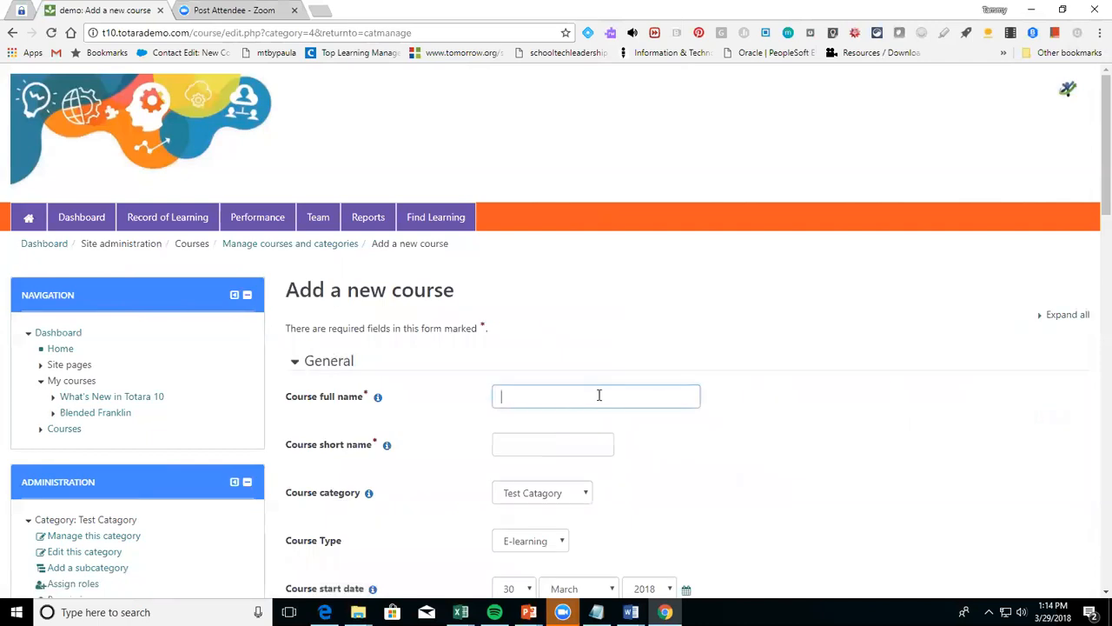
type("Test Sim")
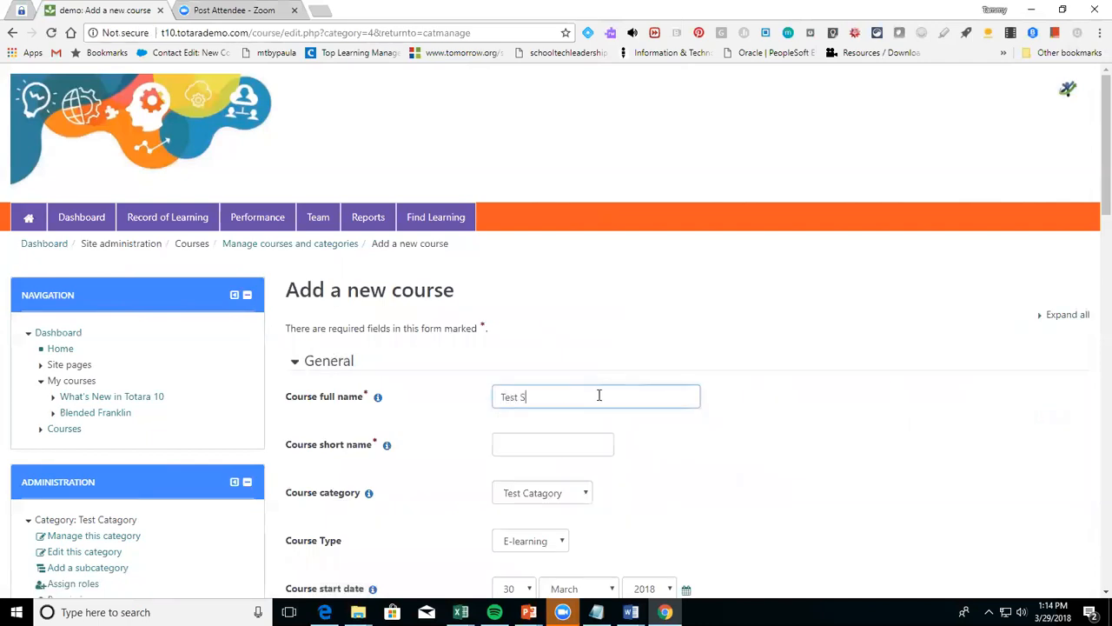
key("BackSpace")
key("BackSpace")
type("eminar")
left_click(557, 449)
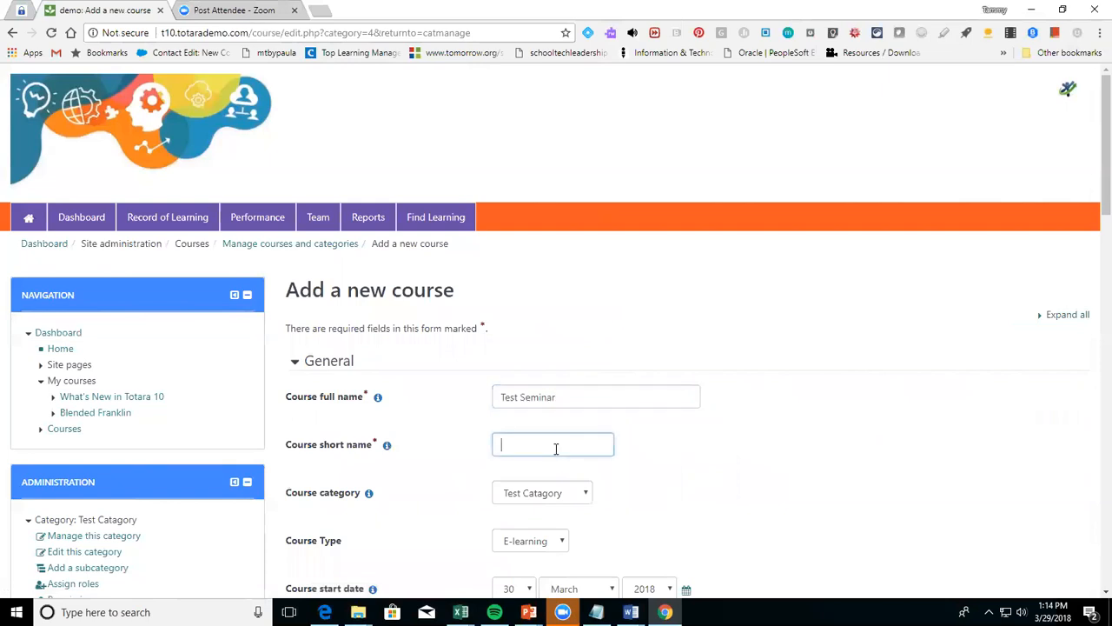
type("TS")
Set the course type of Test Seminar to Seminar and disable the course end date
left_click(540, 550)
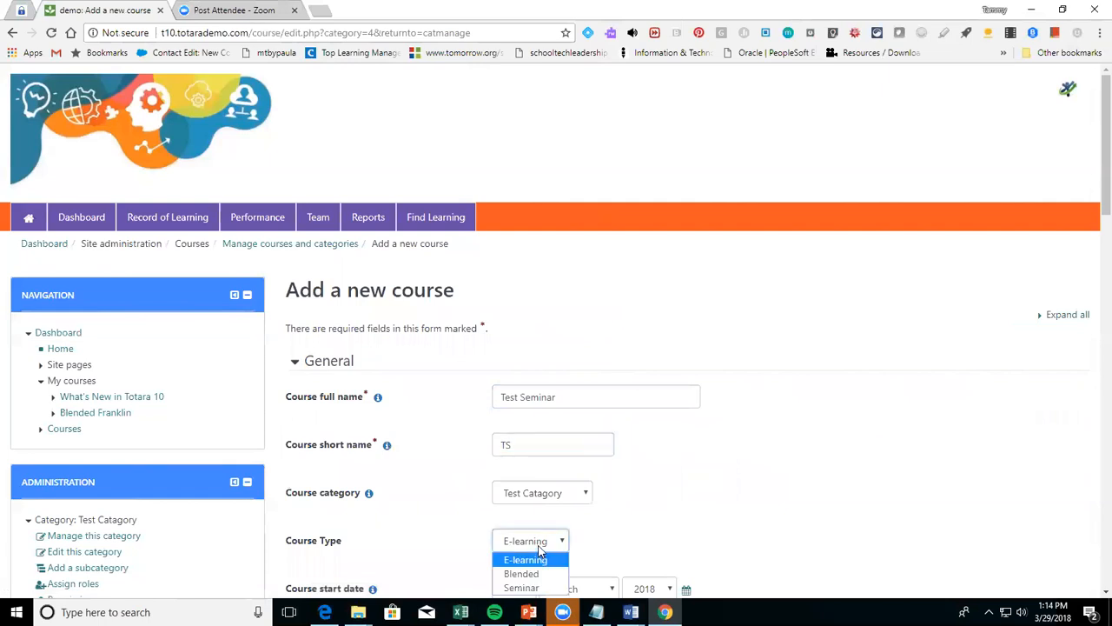
left_click_drag(1103, 212, 1103, 217)
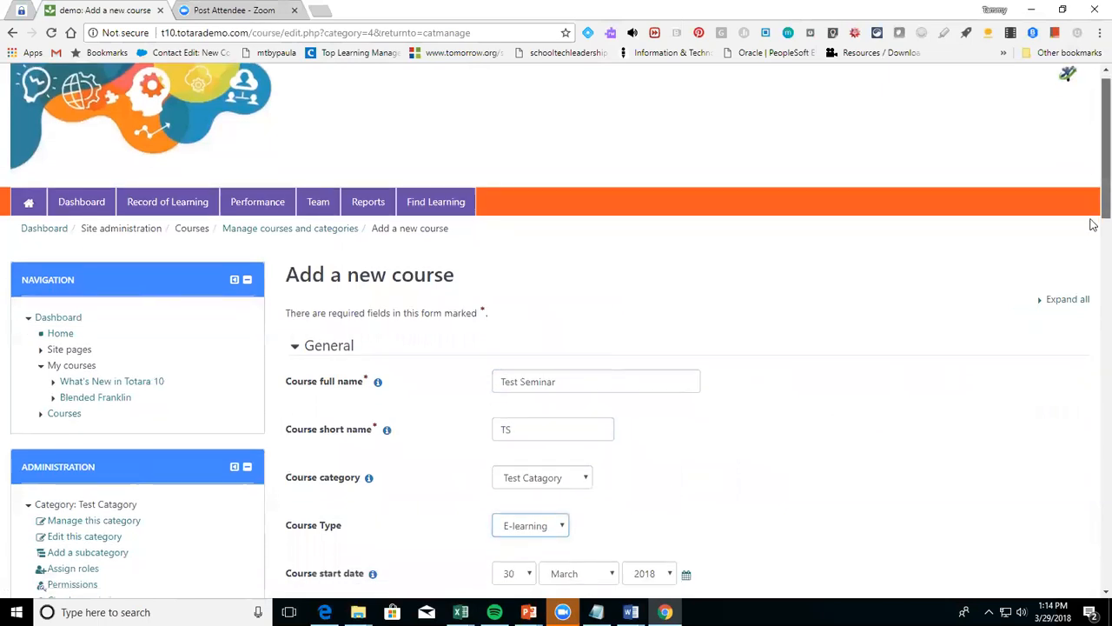
scroll(1093, 224, "down", 4)
left_click(552, 224)
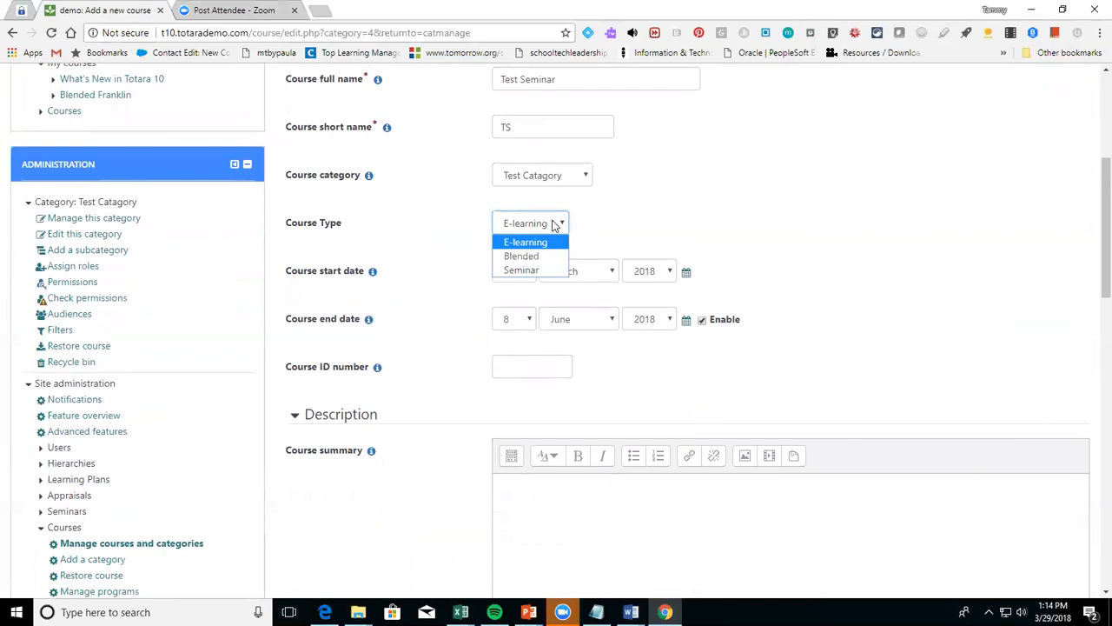
left_click(522, 269)
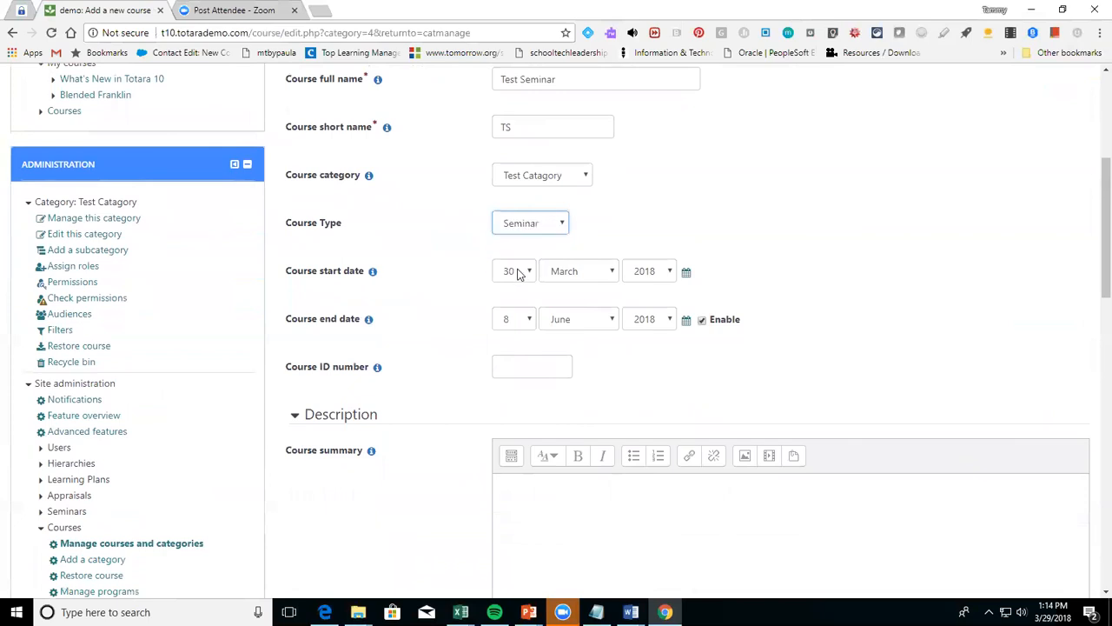
left_click(711, 320)
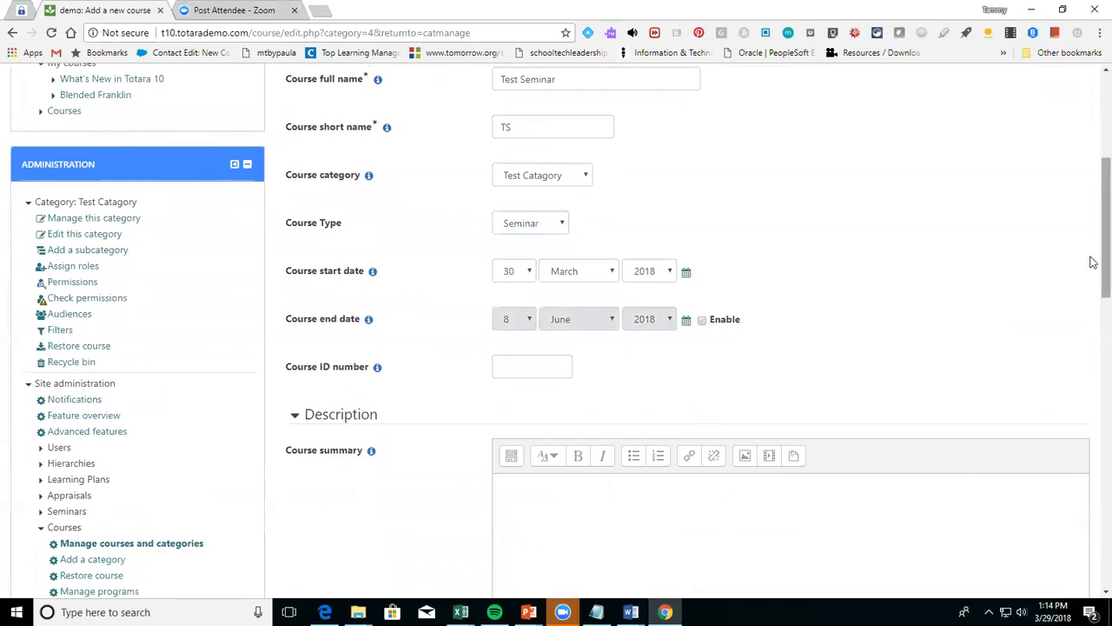
Set the seminar course's format to Topics format with 1 section
scroll(1093, 262, "down", 2)
scroll(1087, 348, "down", 5)
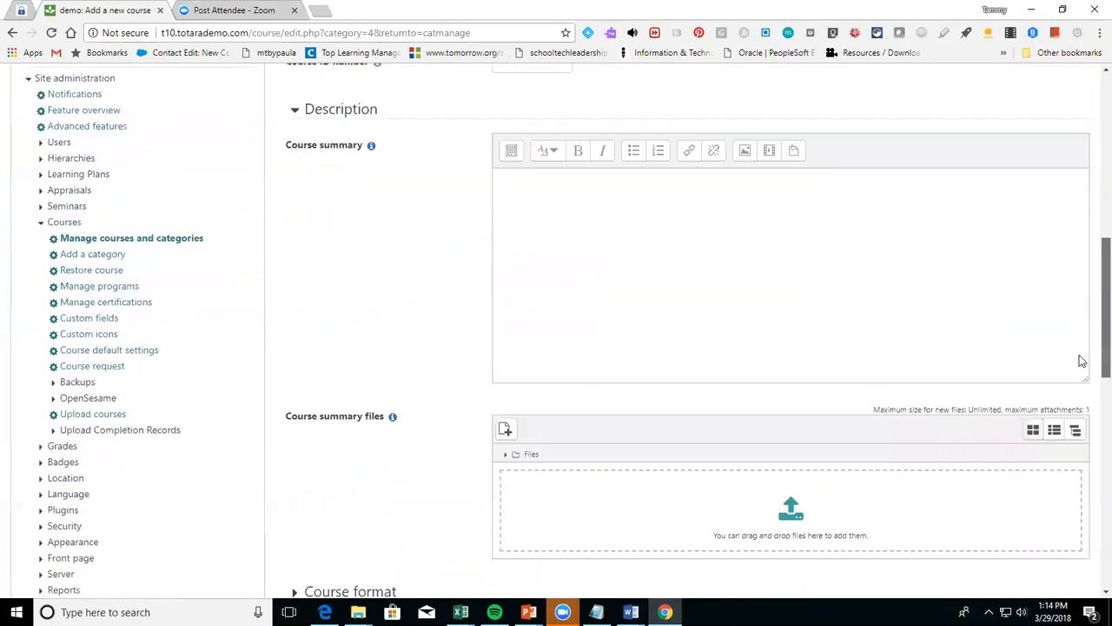
scroll(1072, 414, "down", 1)
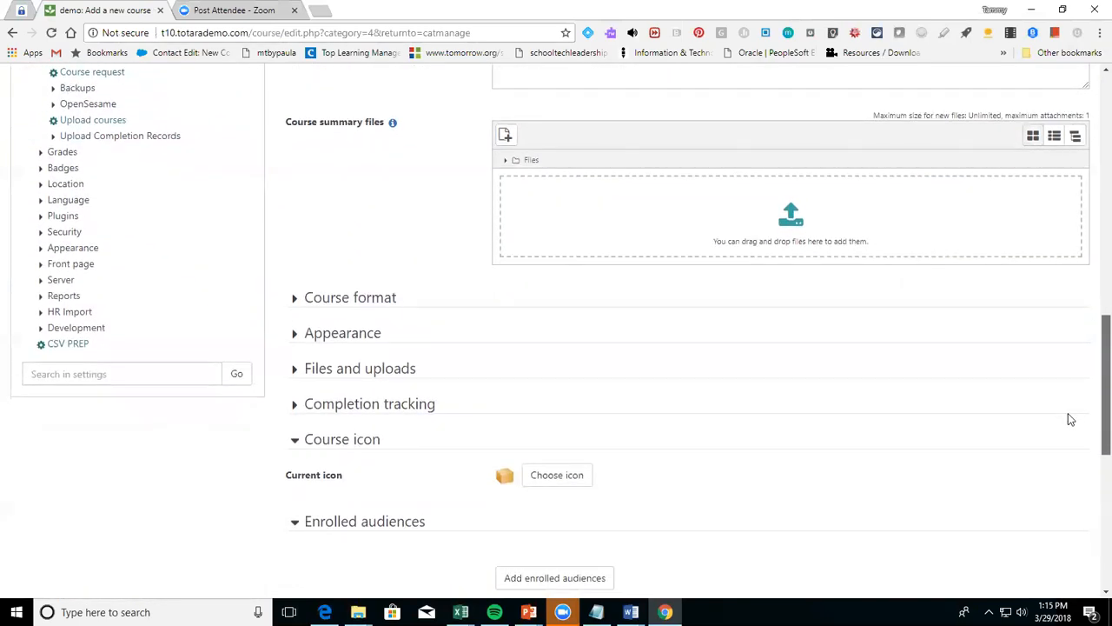
left_click(363, 300)
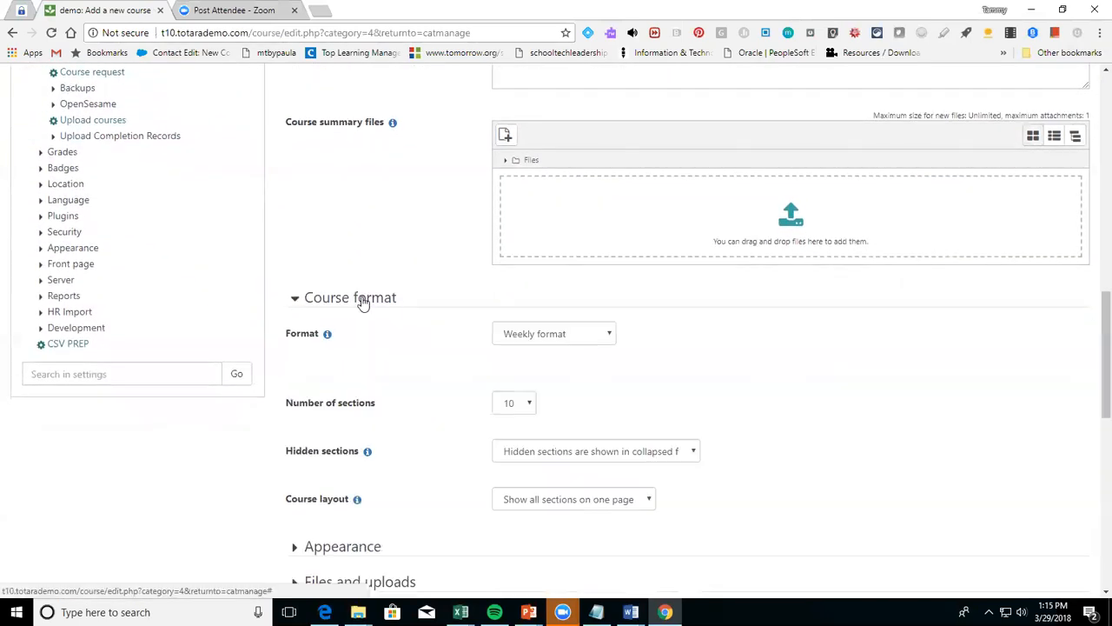
left_click(529, 337)
left_click(546, 397)
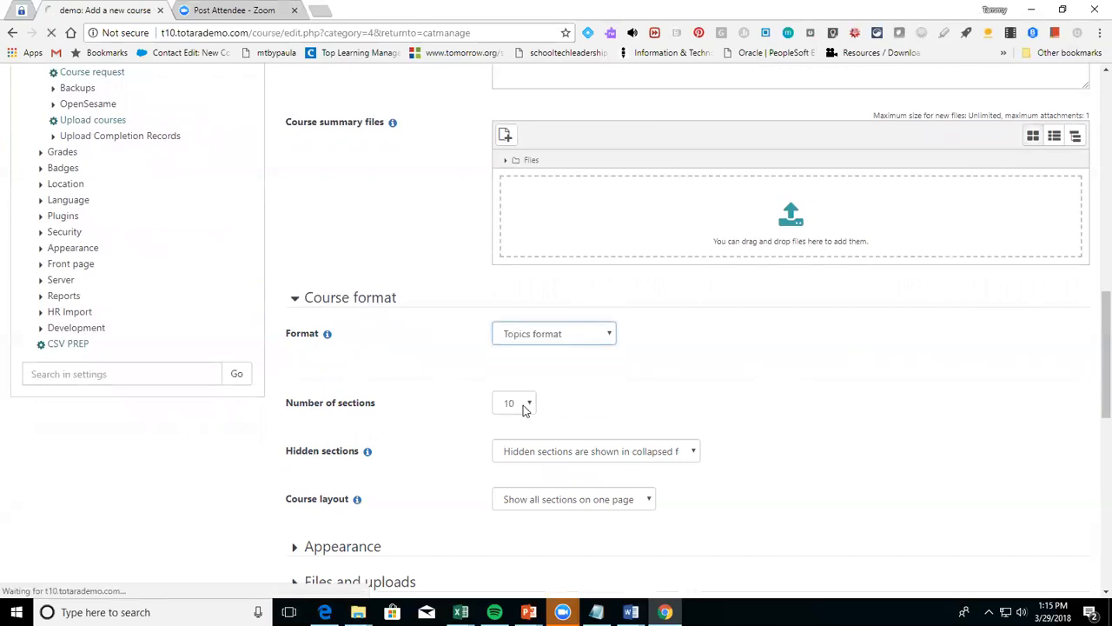
left_click(523, 404)
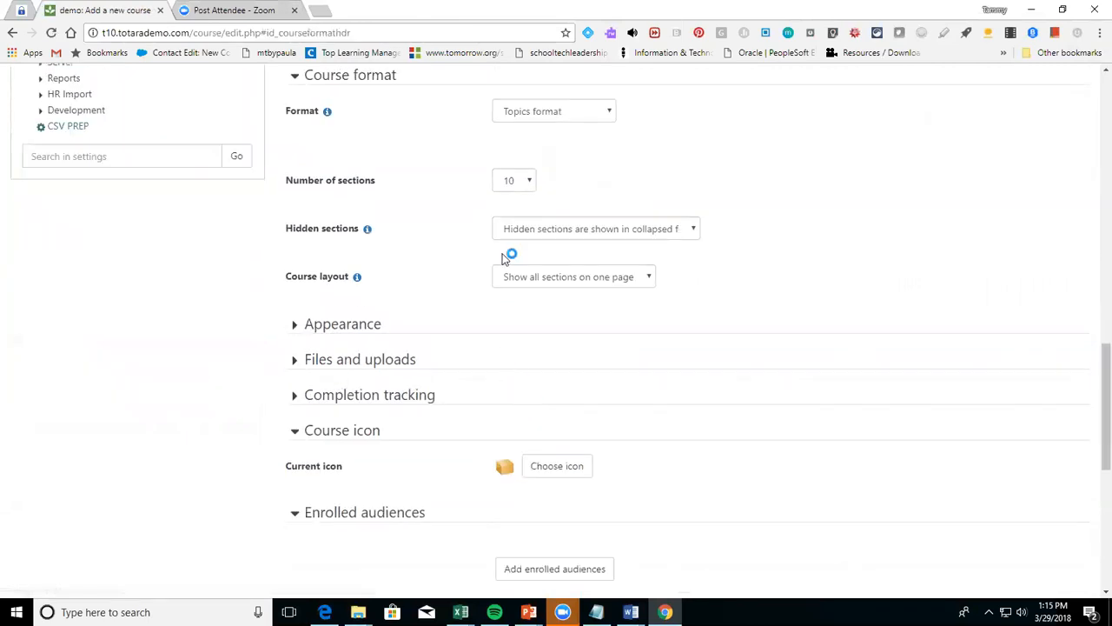
left_click(525, 182)
left_click(511, 214)
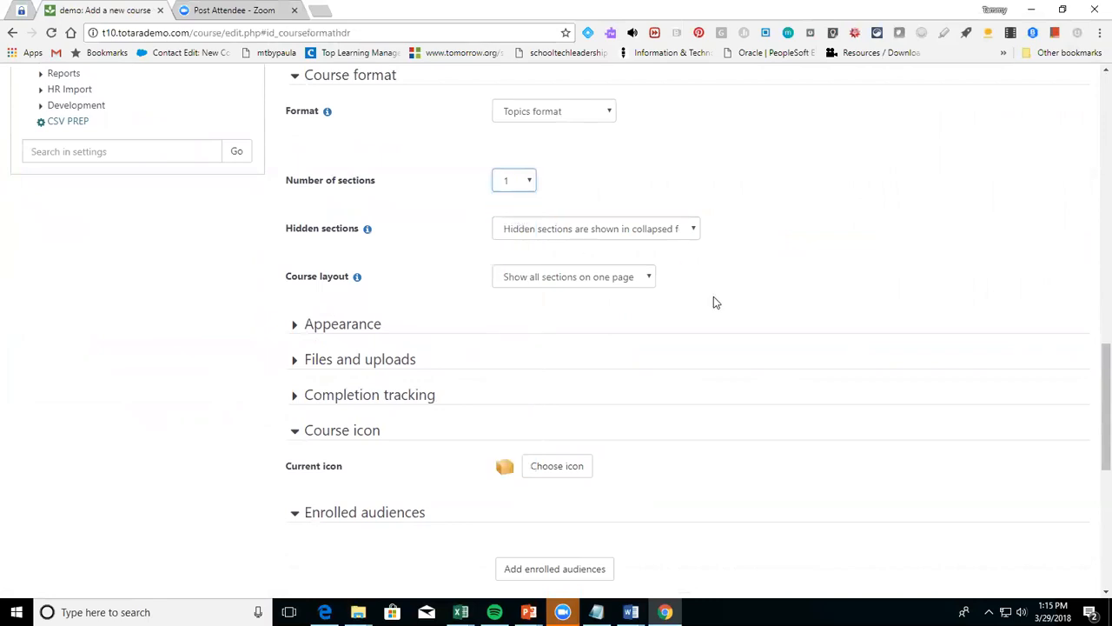
Choose the red-topped calendar picture as the icon of the seminar course
left_click(578, 468)
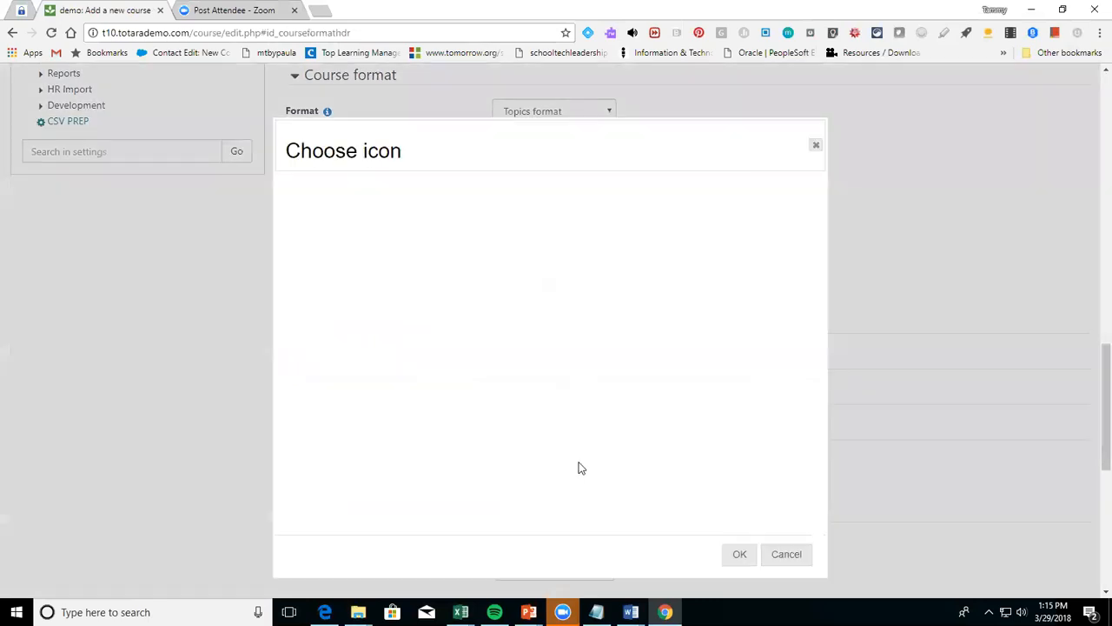
left_click(386, 278)
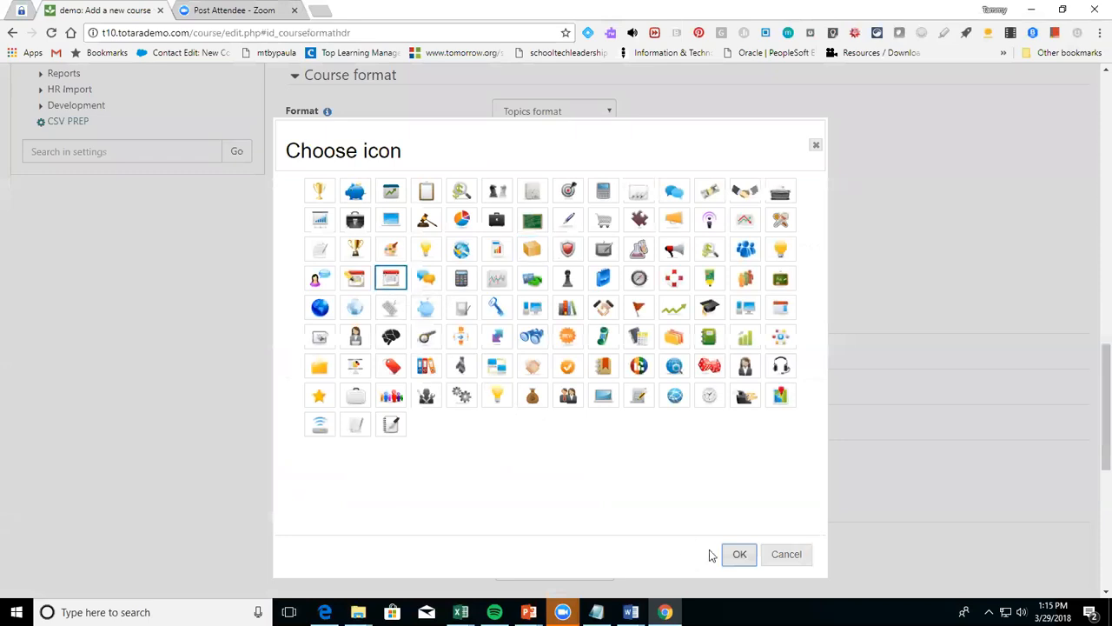
left_click(737, 555)
scroll(1093, 426, "down", 4)
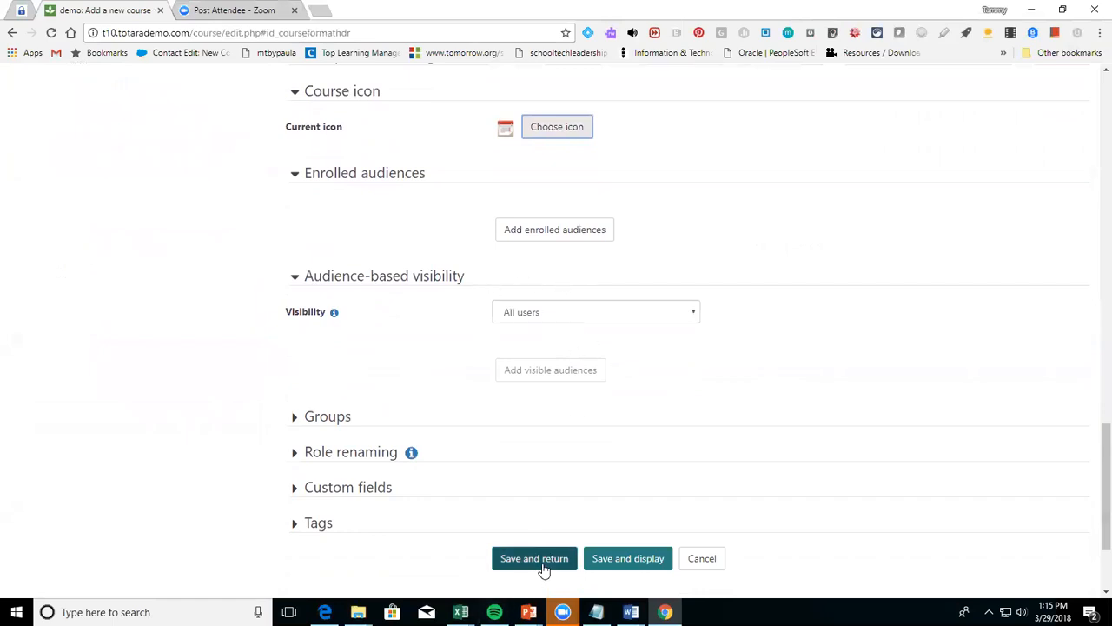
Save the Test Seminar course and reopen it from the course catalog filtered to the Seminar type
left_click(638, 563)
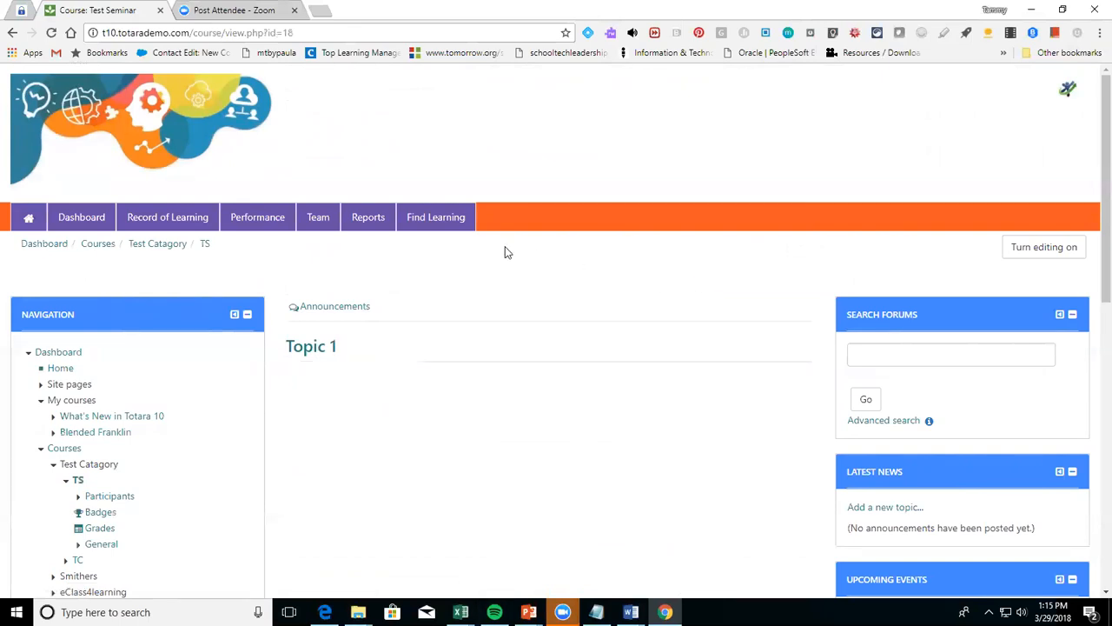
mouse_move(435, 217)
left_click(420, 248)
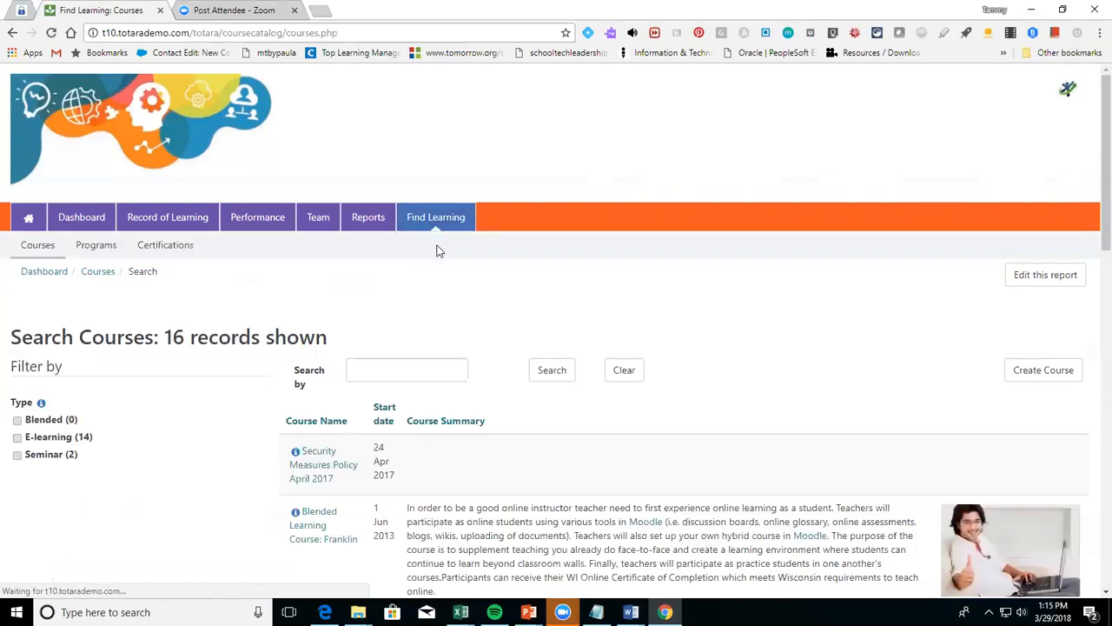
left_click(16, 456)
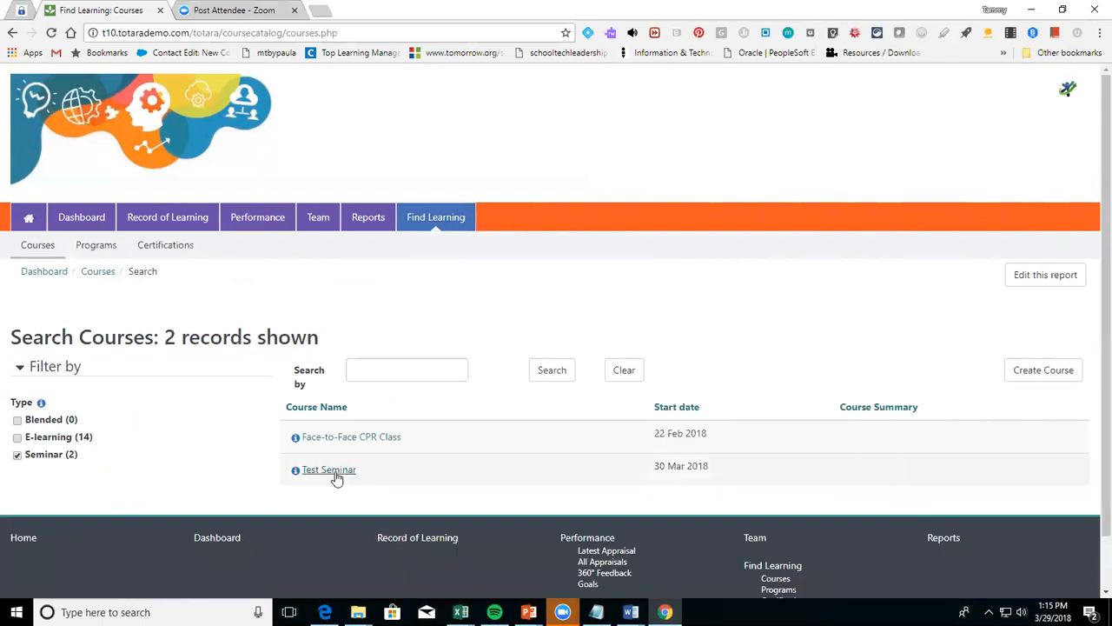
left_click(335, 474)
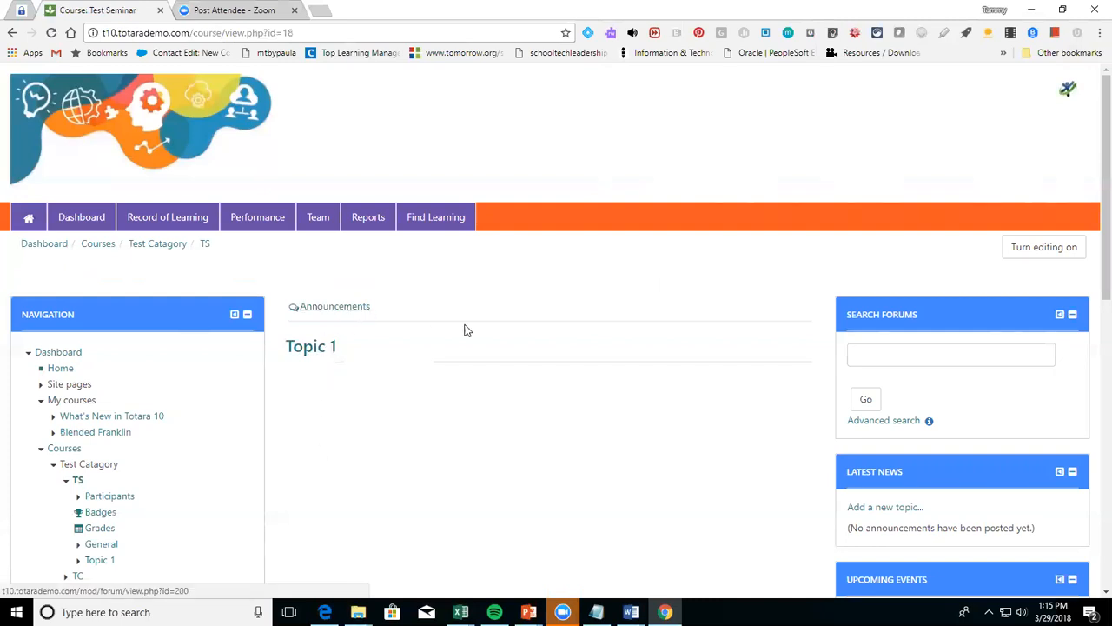
Dock the Navigation and Administration blocks of the Test Seminar course and turn editing on
left_click(234, 315)
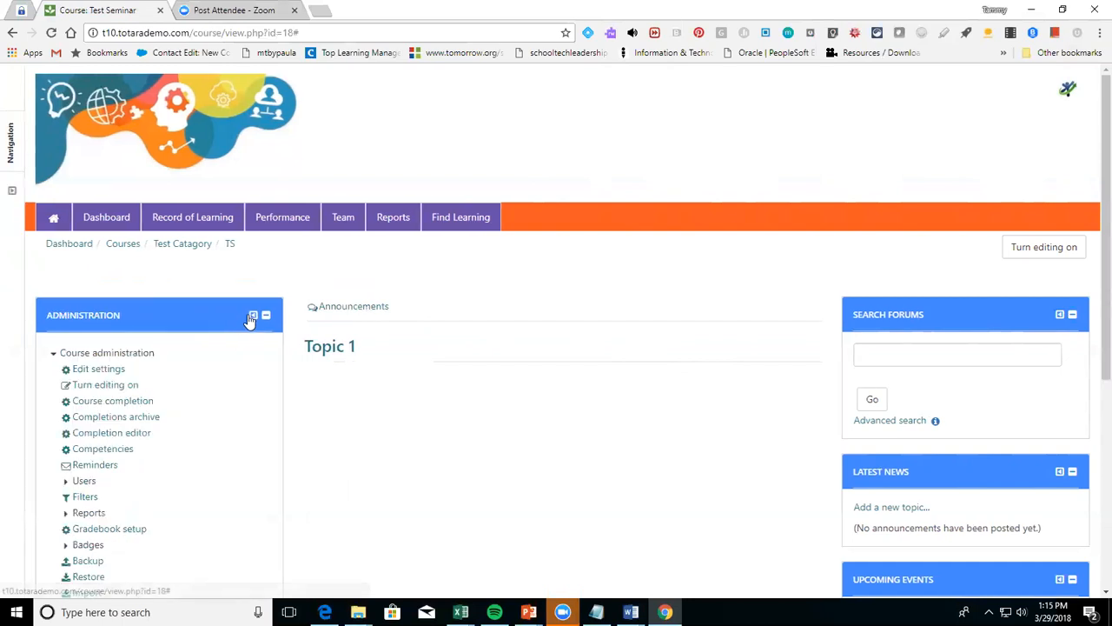
left_click(253, 316)
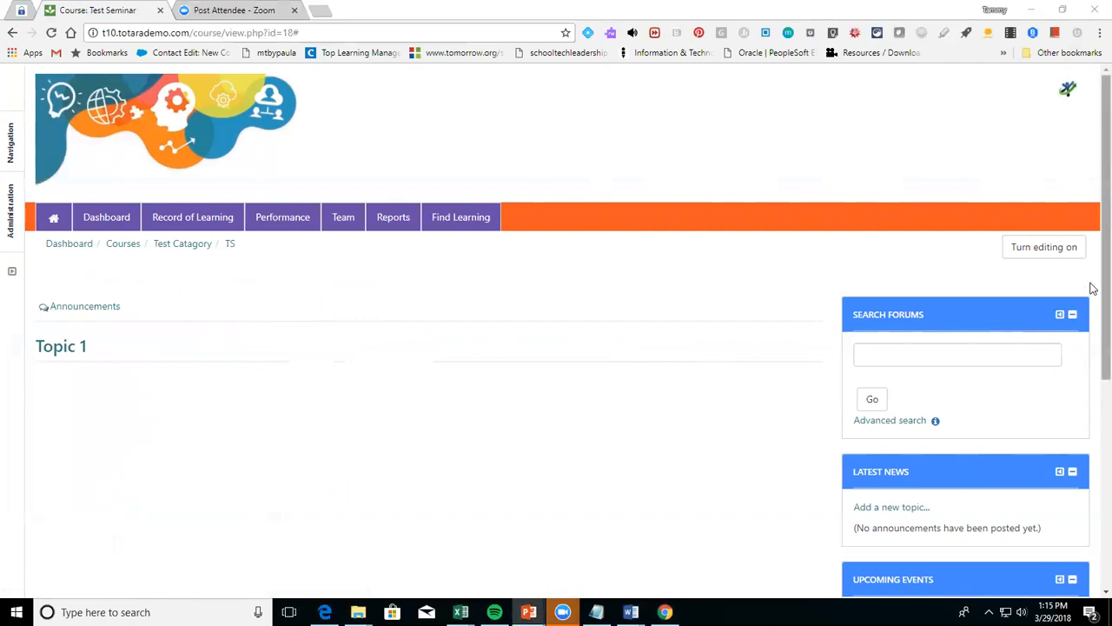
left_click(1036, 252)
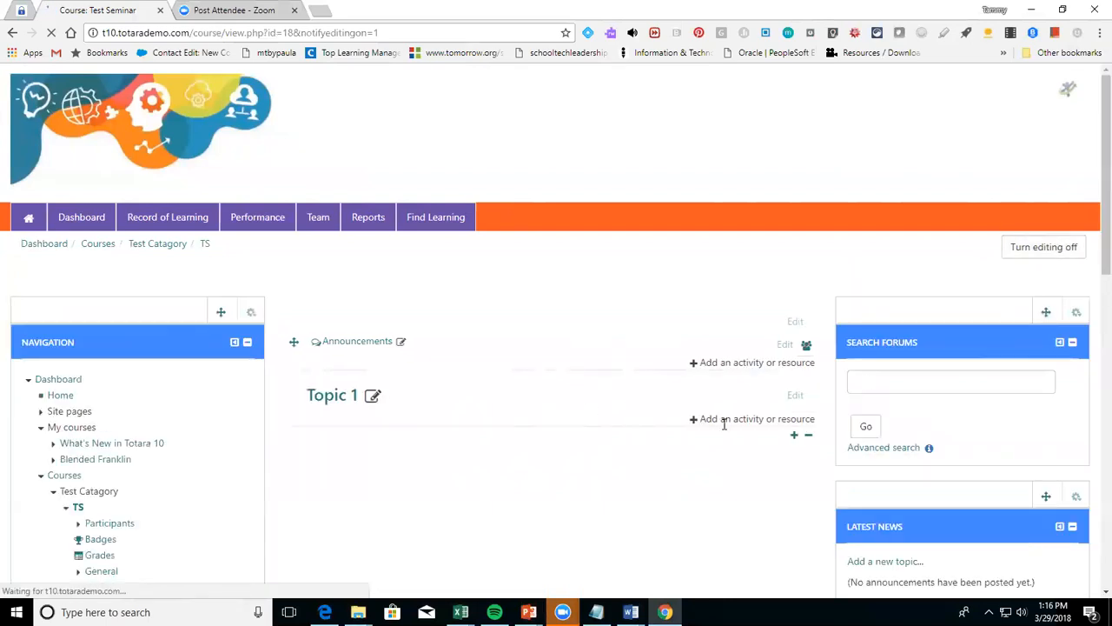
Rename the Topic 1 section as "Sign up for the webinar below"
left_click(348, 396)
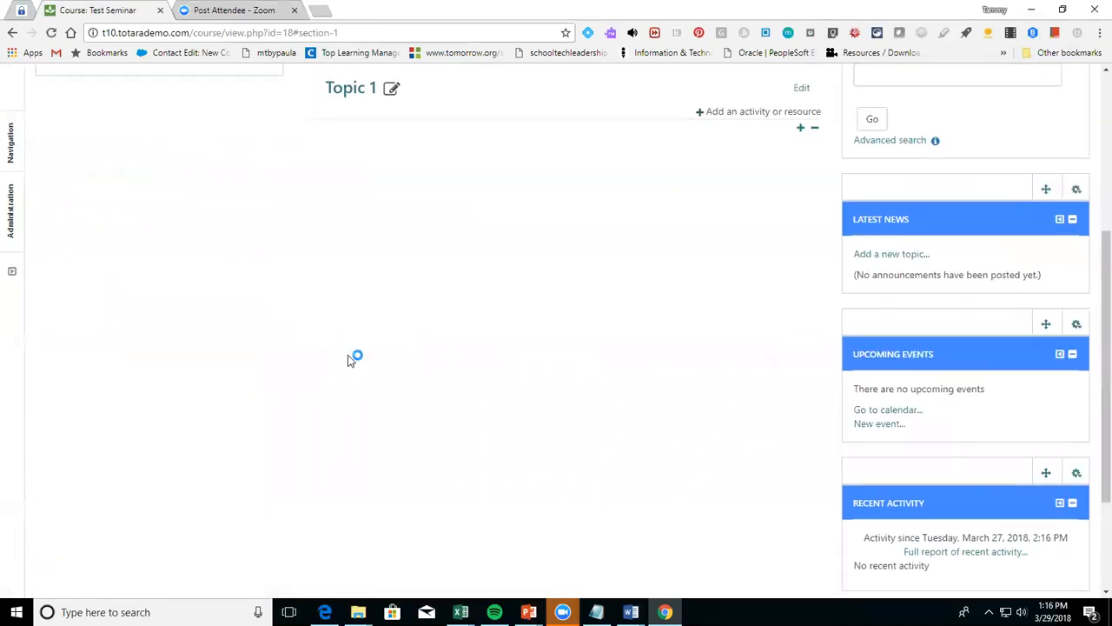
left_click(392, 93)
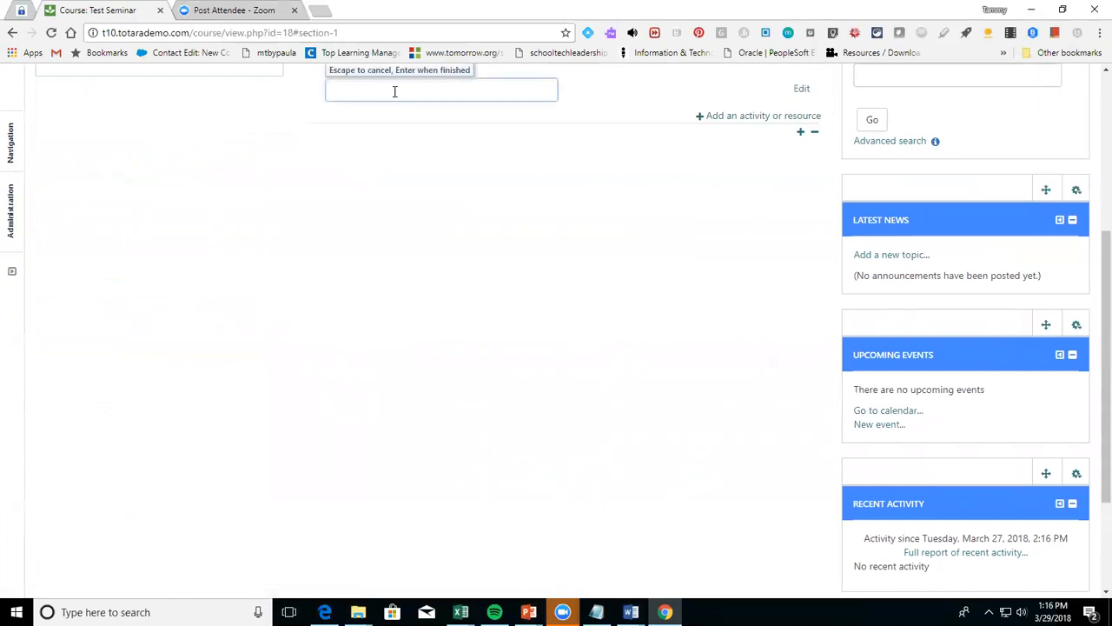
type("Sign up f")
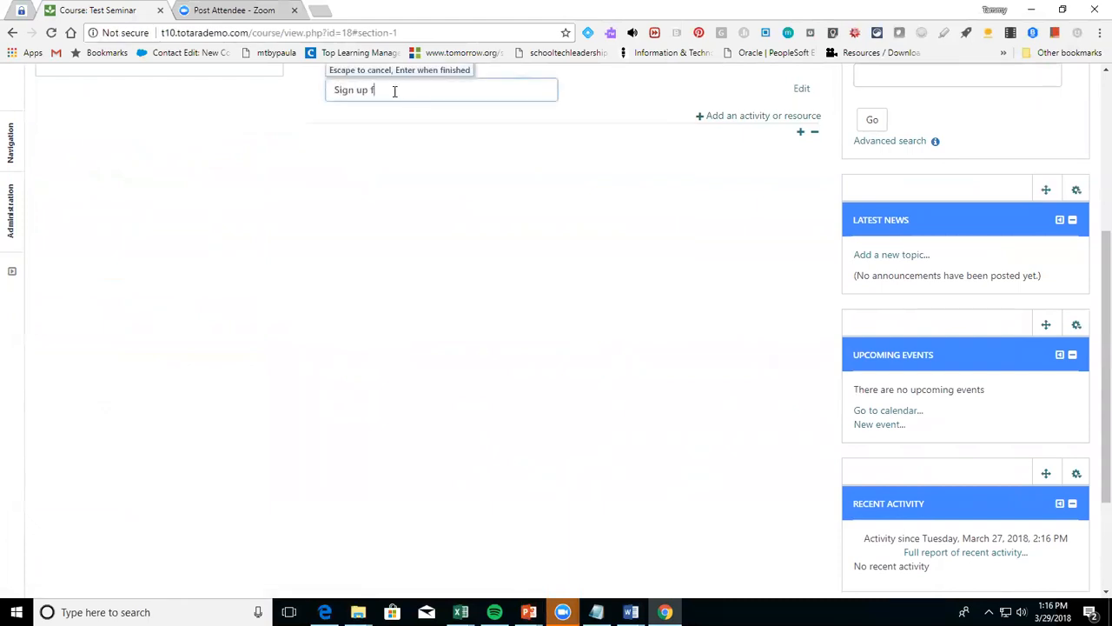
type("or the webinar below")
key("Escape")
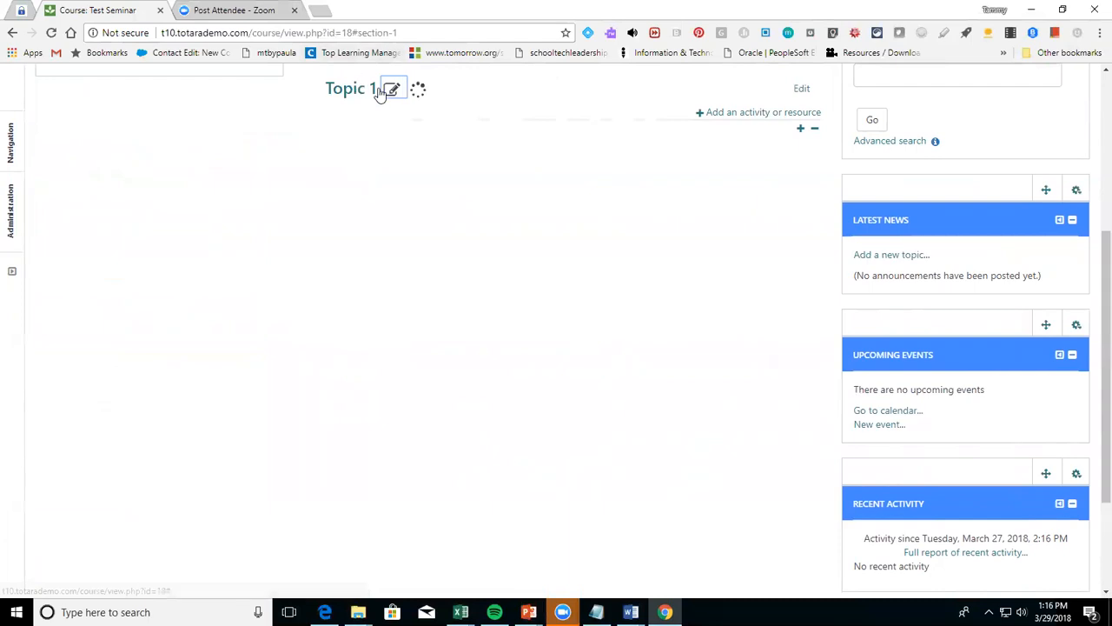
Add a Seminar activity to the renamed section and name it "Live Webinar on Instructional Design"
left_click(745, 113)
left_click_drag(528, 241, 528, 302)
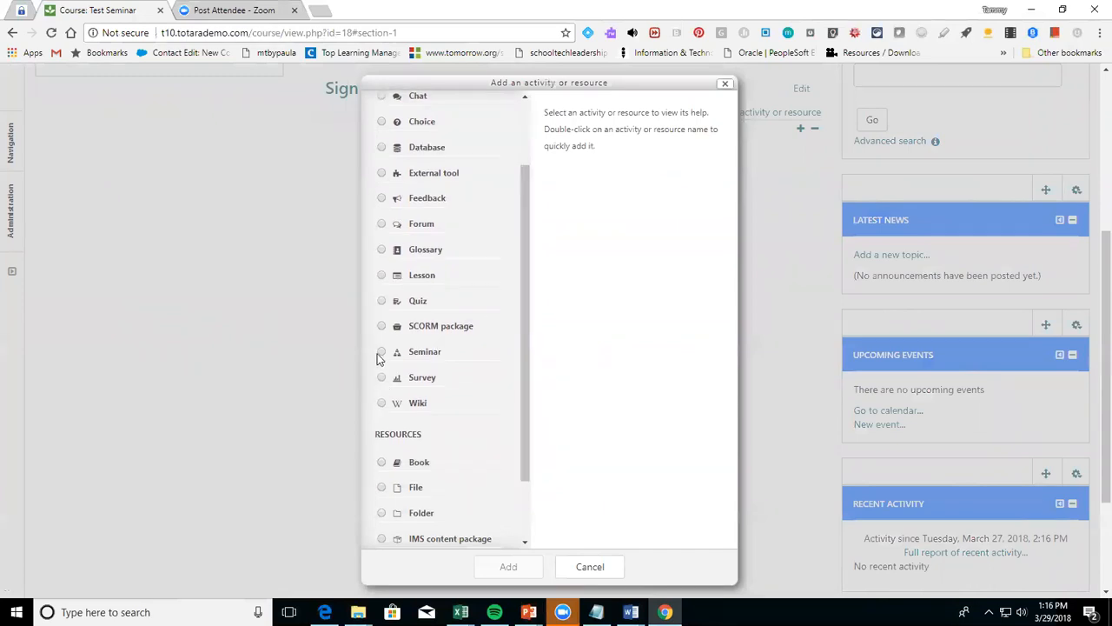
left_click(381, 352)
left_click(508, 566)
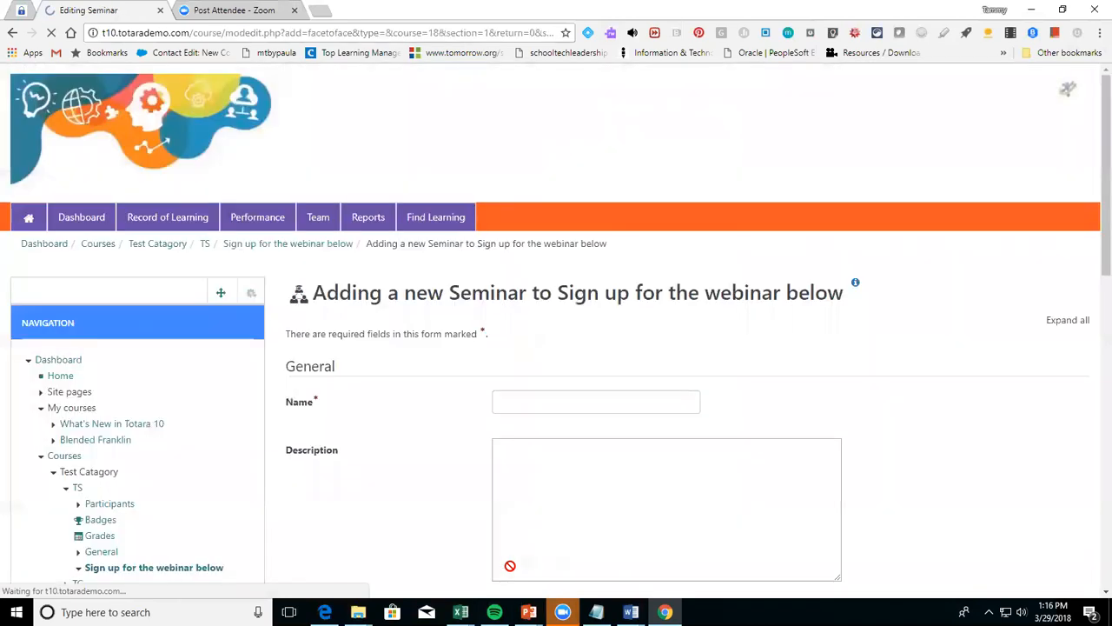
left_click(573, 399)
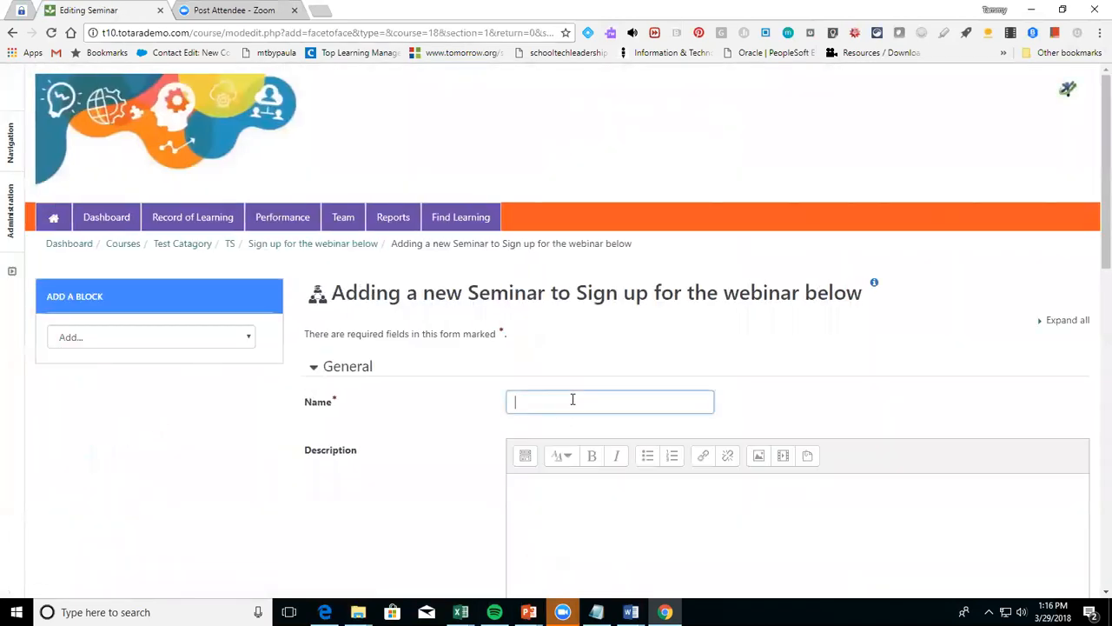
type("Live Webinar on Instructional Design")
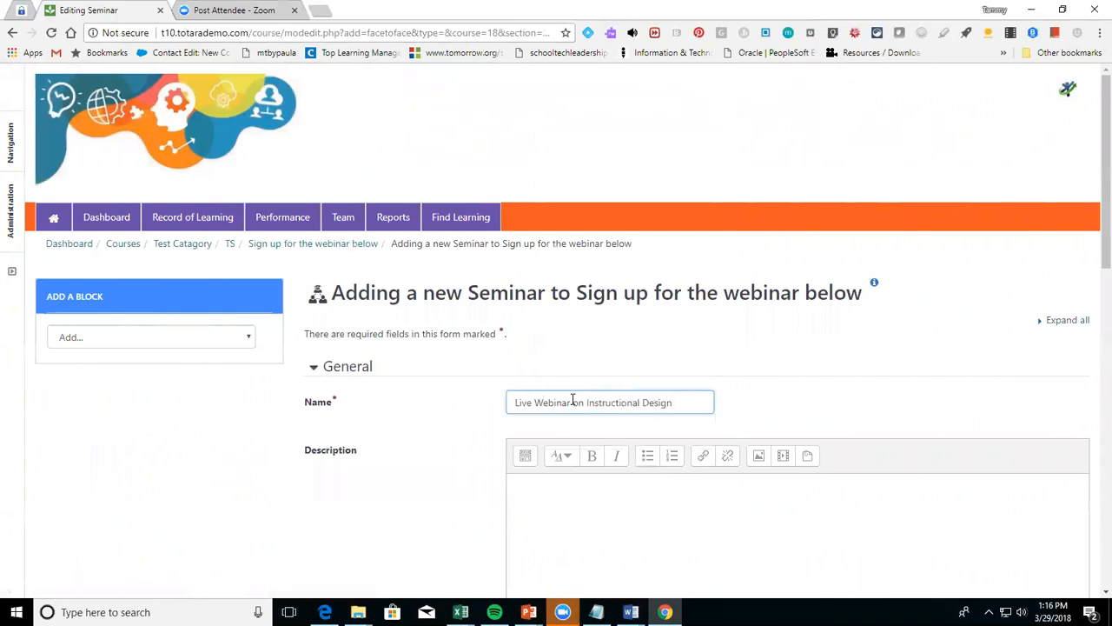
Enable third-party notification about wait-listed events and set Users can declare interest to Always for the seminar
scroll(1094, 384, "down", 2)
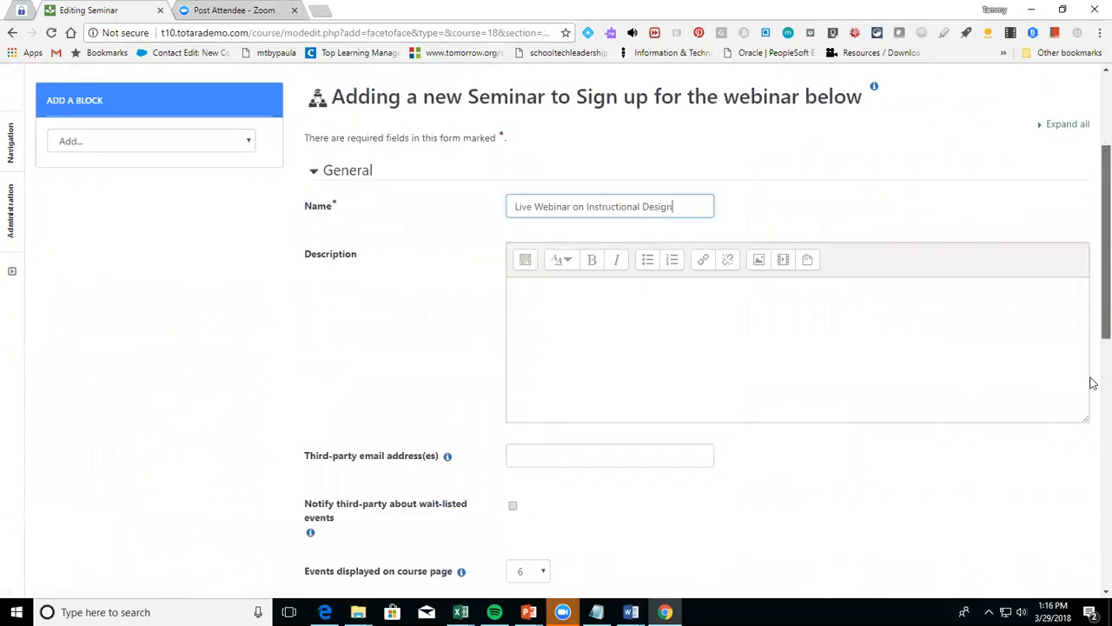
scroll(1093, 383, "down", 3)
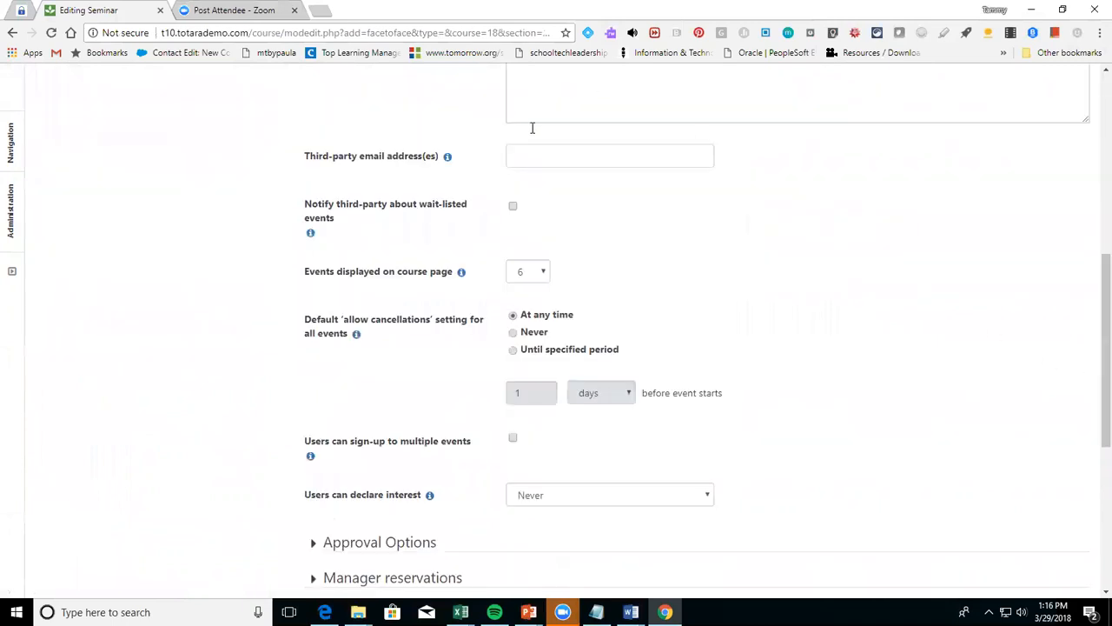
left_click(560, 157)
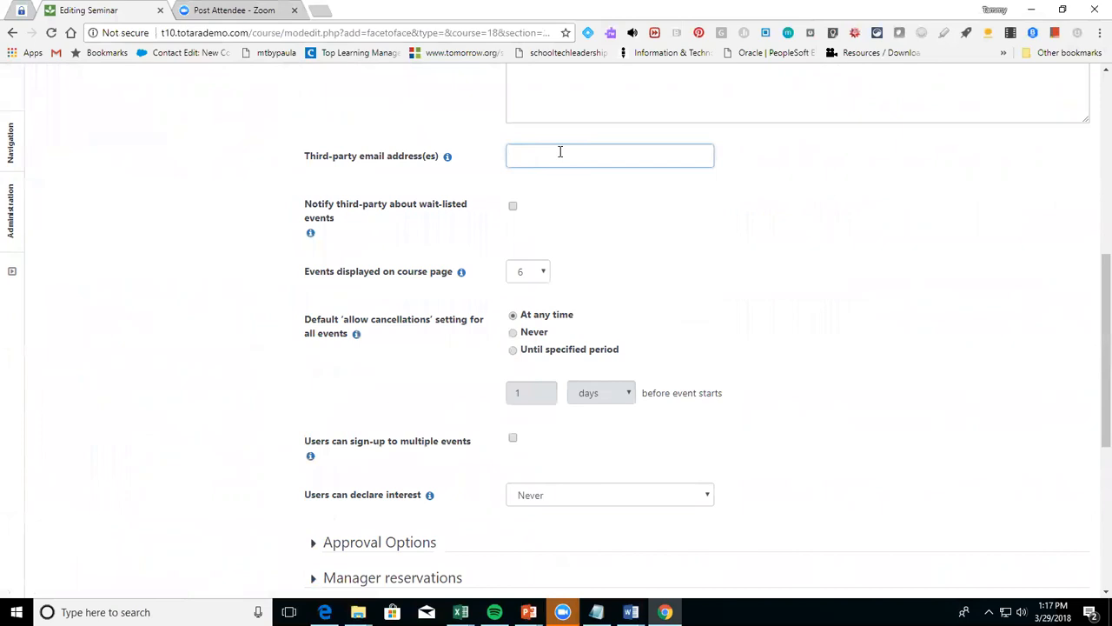
left_click(513, 208)
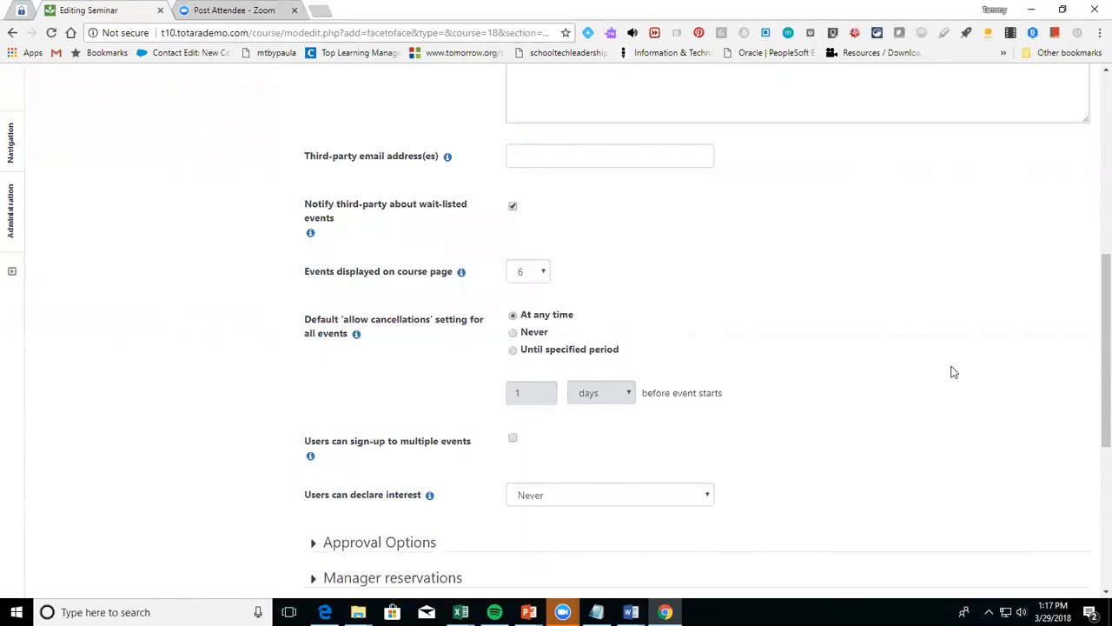
left_click_drag(1091, 334, 1033, 425)
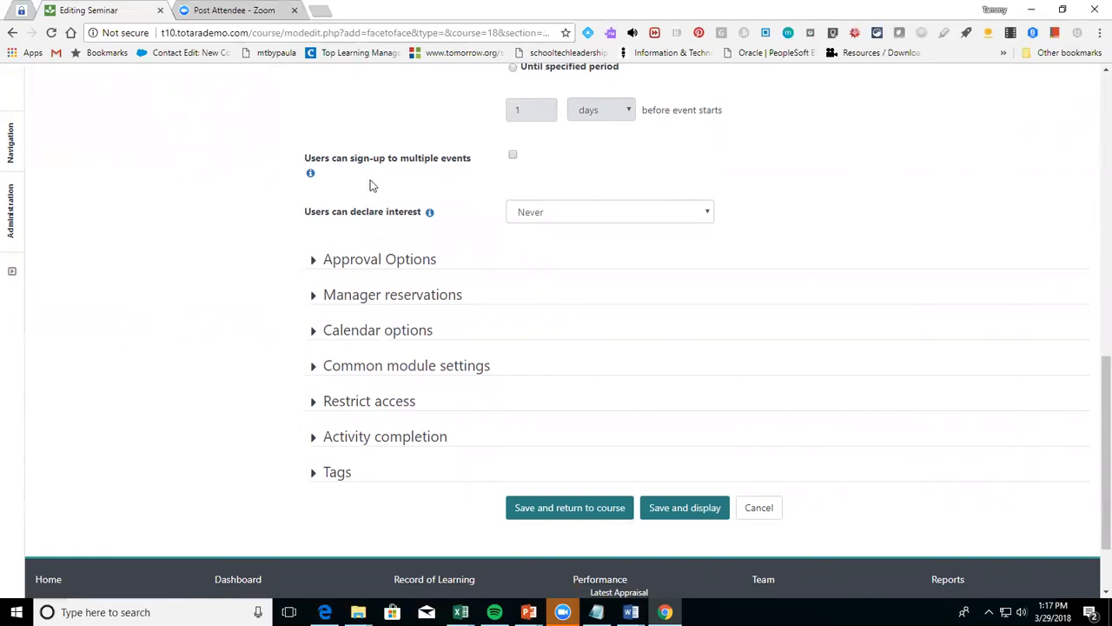
left_click(546, 215)
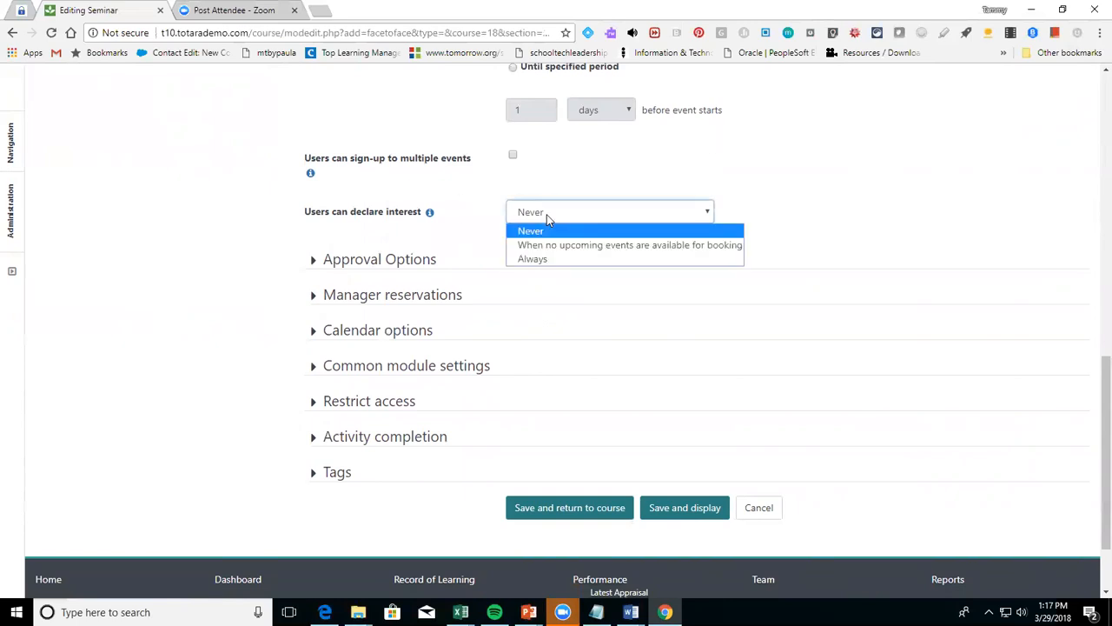
left_click(540, 260)
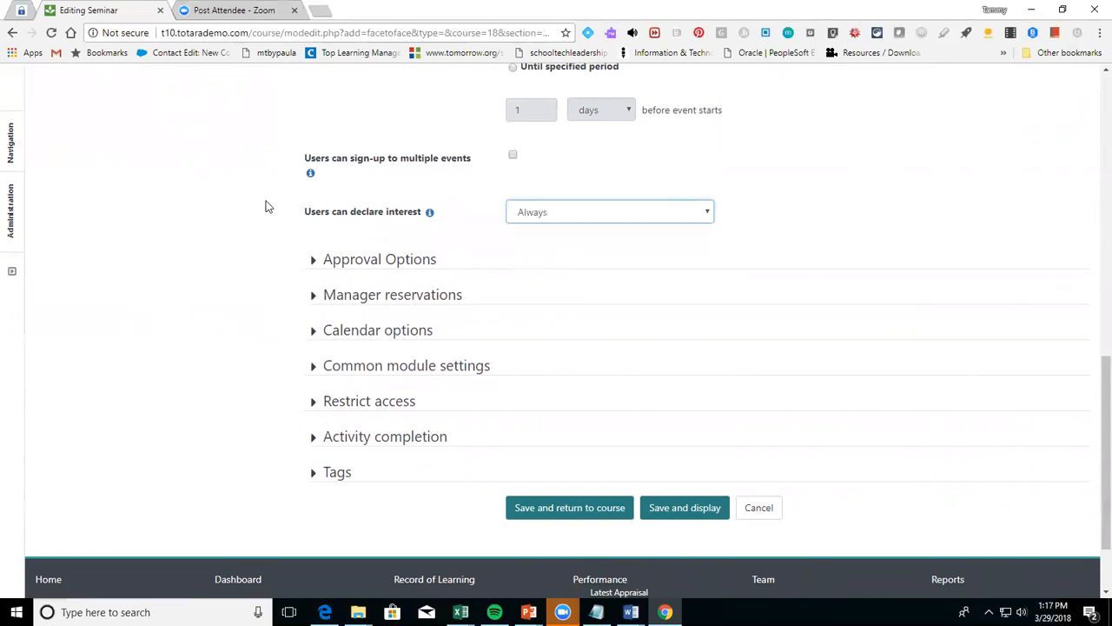
Expand all sections of the seminar settings form to reach the Approval Options
scroll(1091, 373, "up", 4)
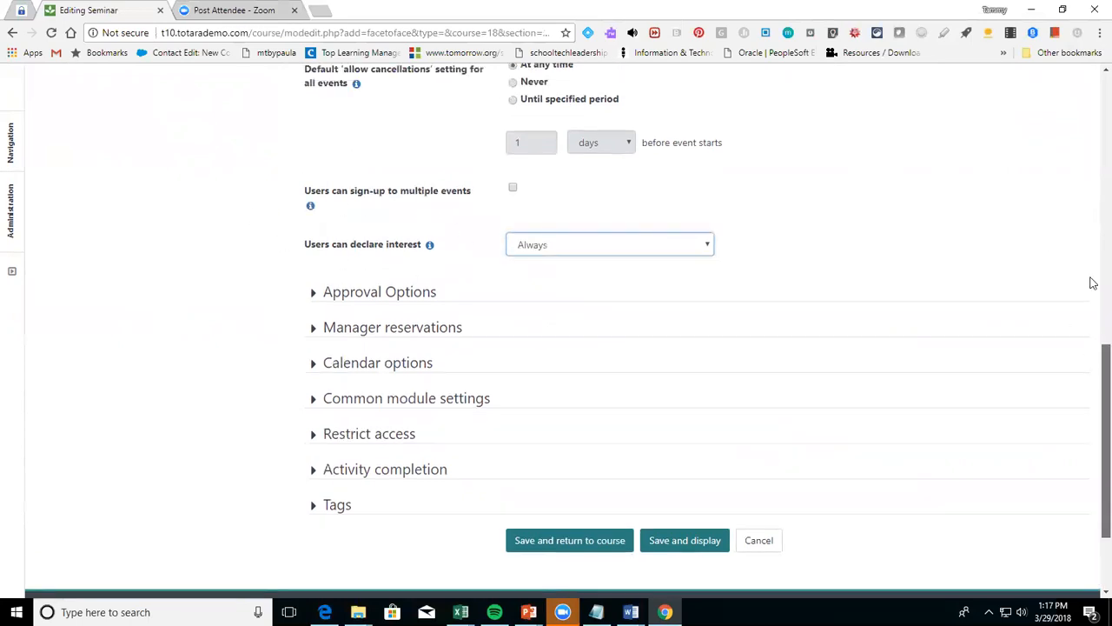
scroll(1085, 139, "up", 3)
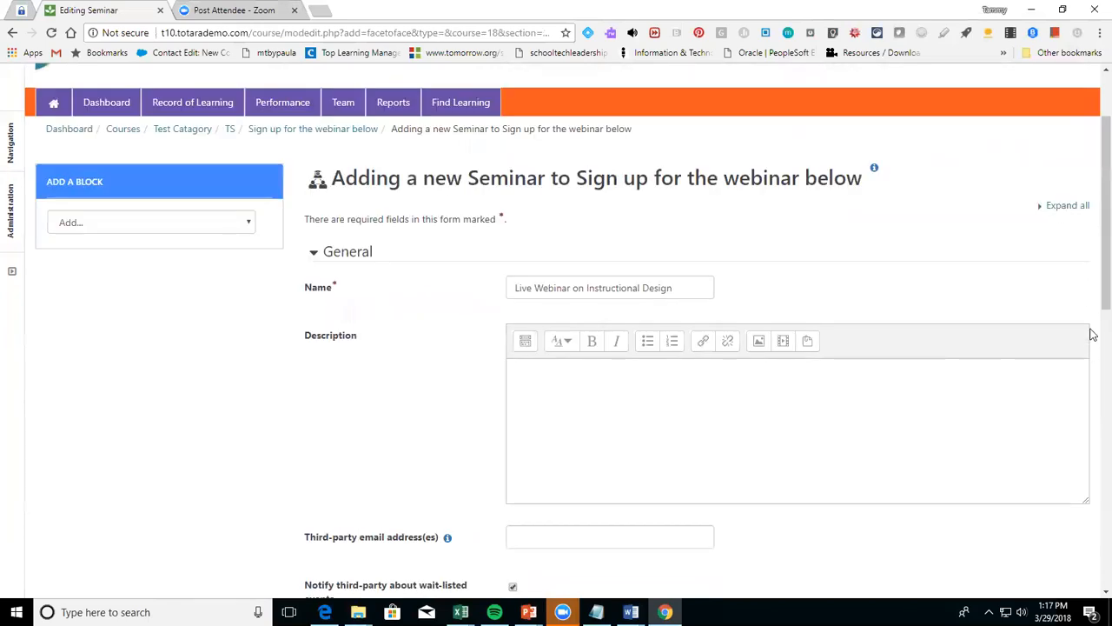
scroll(1055, 231, "down", 4)
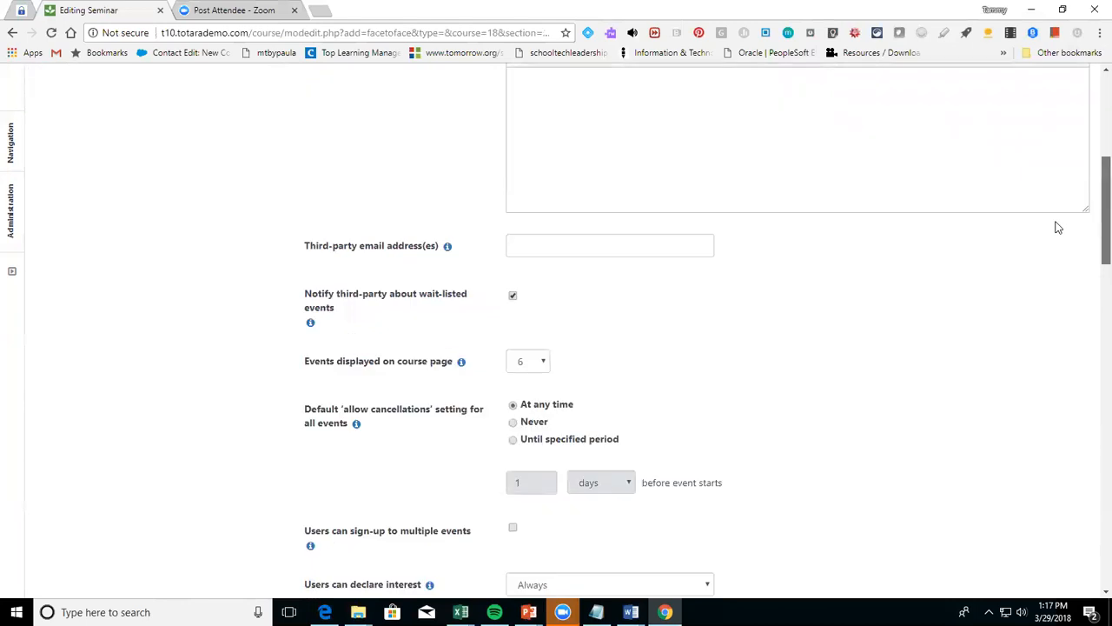
scroll(1054, 261, "down", 3)
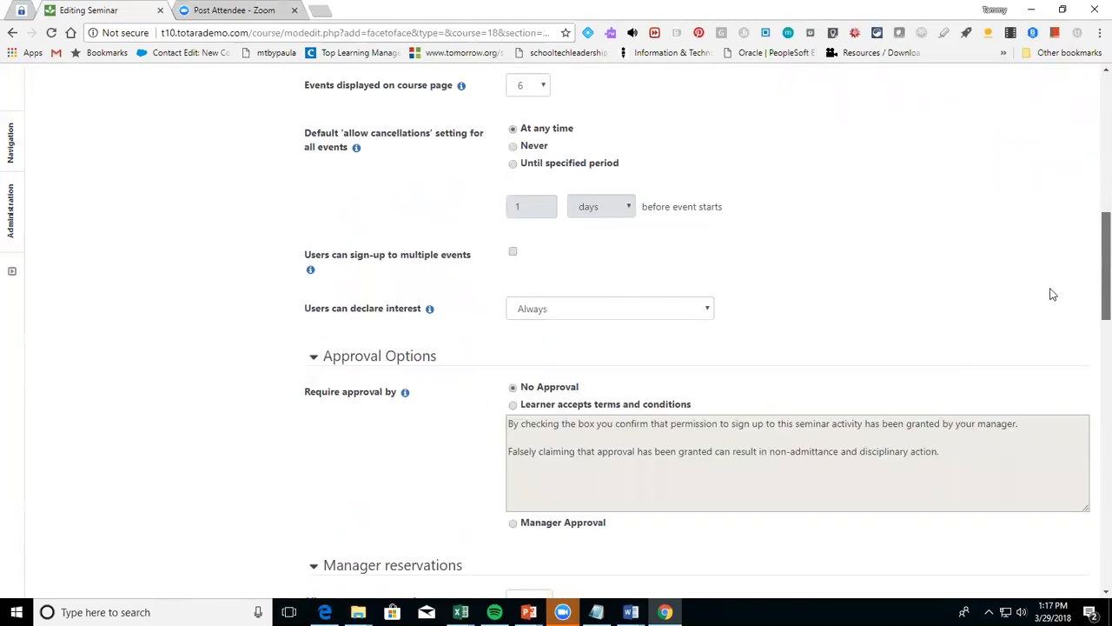
scroll(1053, 293, "down", 2)
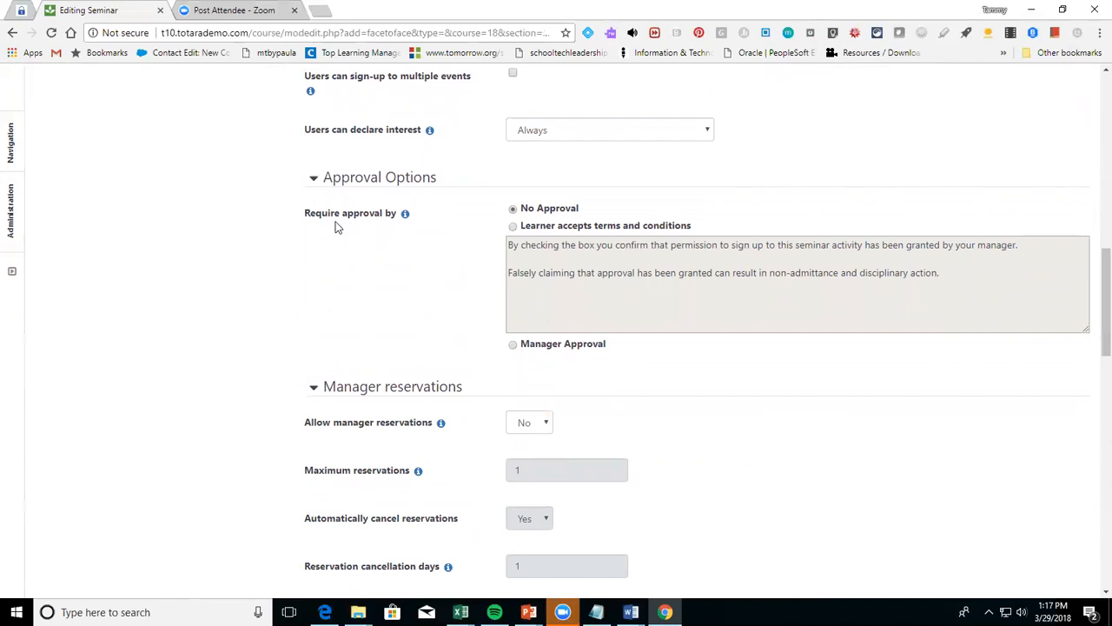
Try Learner accepts terms and conditions and Manager Approval as the seminar's approval requirement, ending on No Approval
left_click(515, 230)
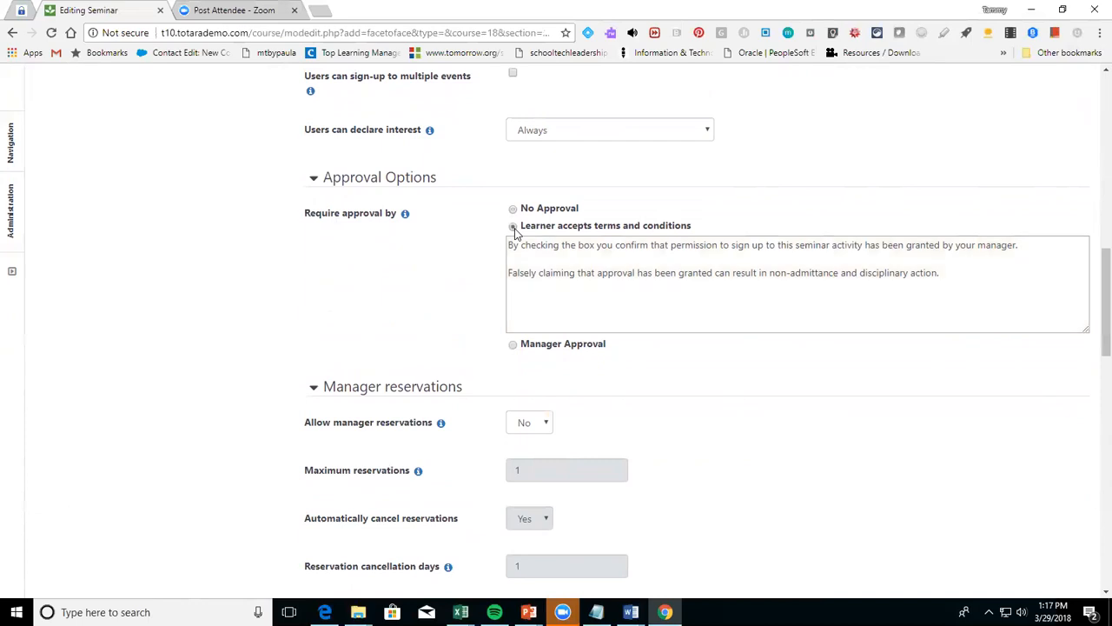
left_click(518, 259)
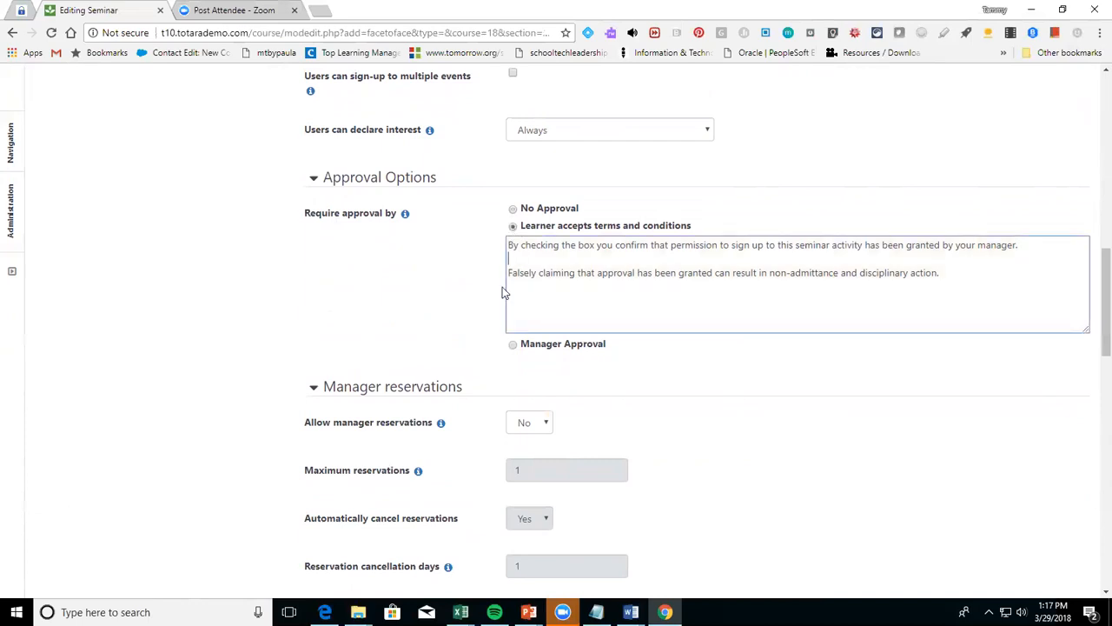
left_click(515, 346)
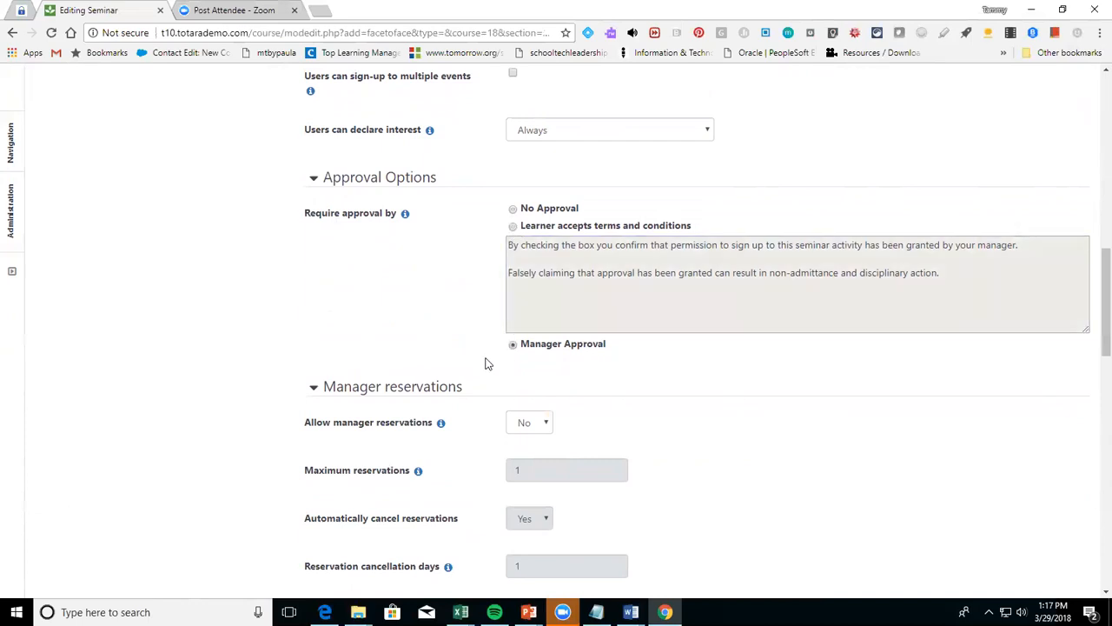
left_click(513, 210)
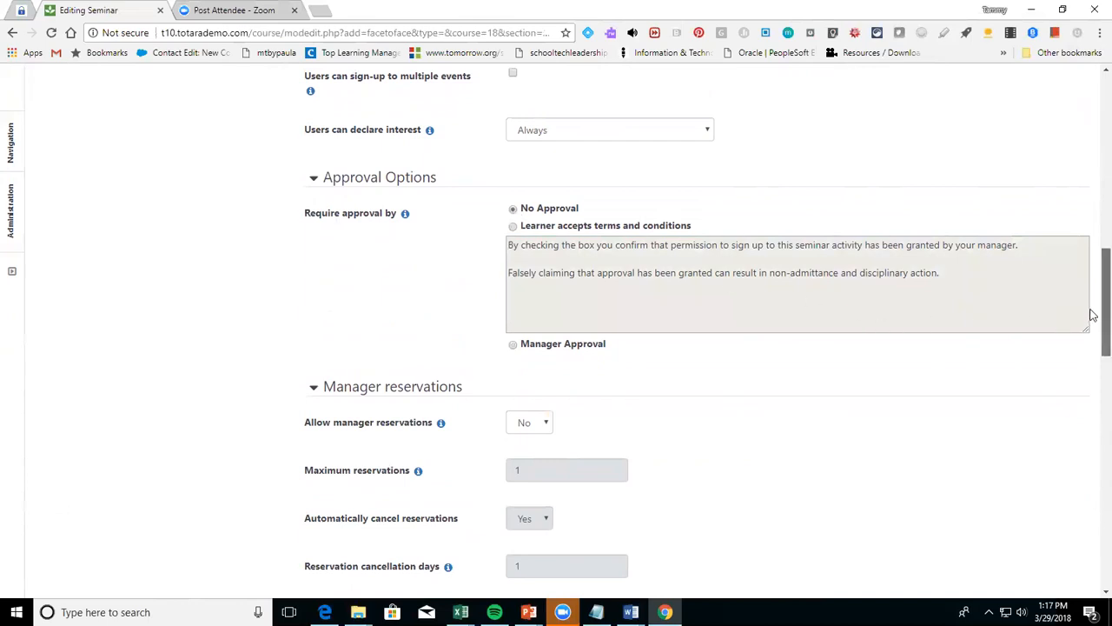
Set the seminar's completion tracking to Show activity as complete when conditions are met, requiring the status Fully attended
scroll(1092, 322, "down", 2)
scroll(1094, 340, "down", 3)
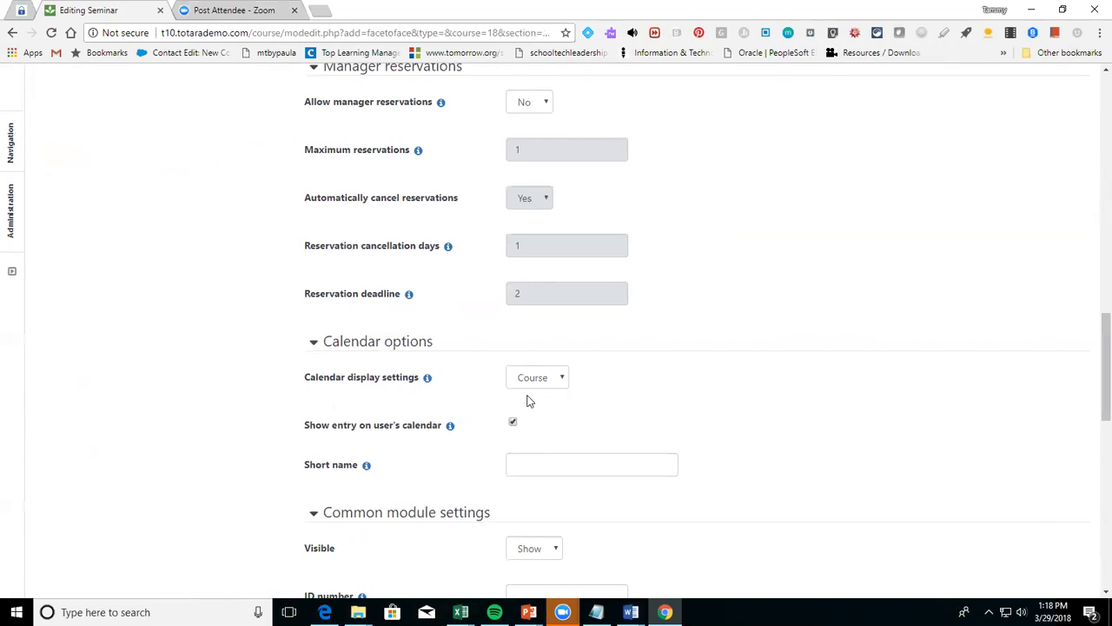
left_click_drag(1093, 385, 1089, 517)
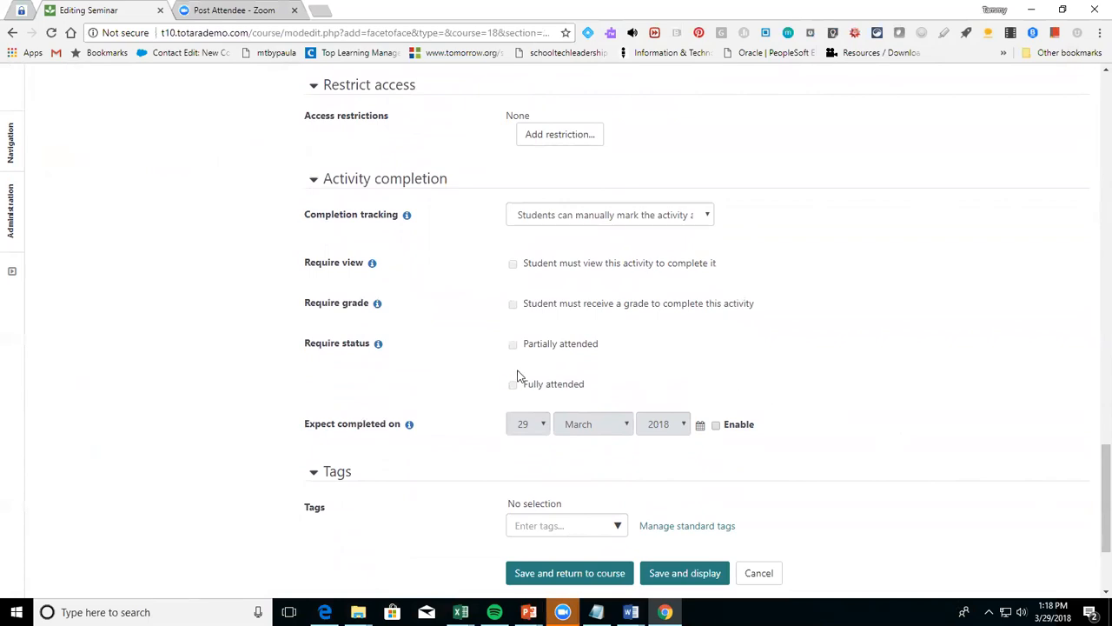
left_click(560, 213)
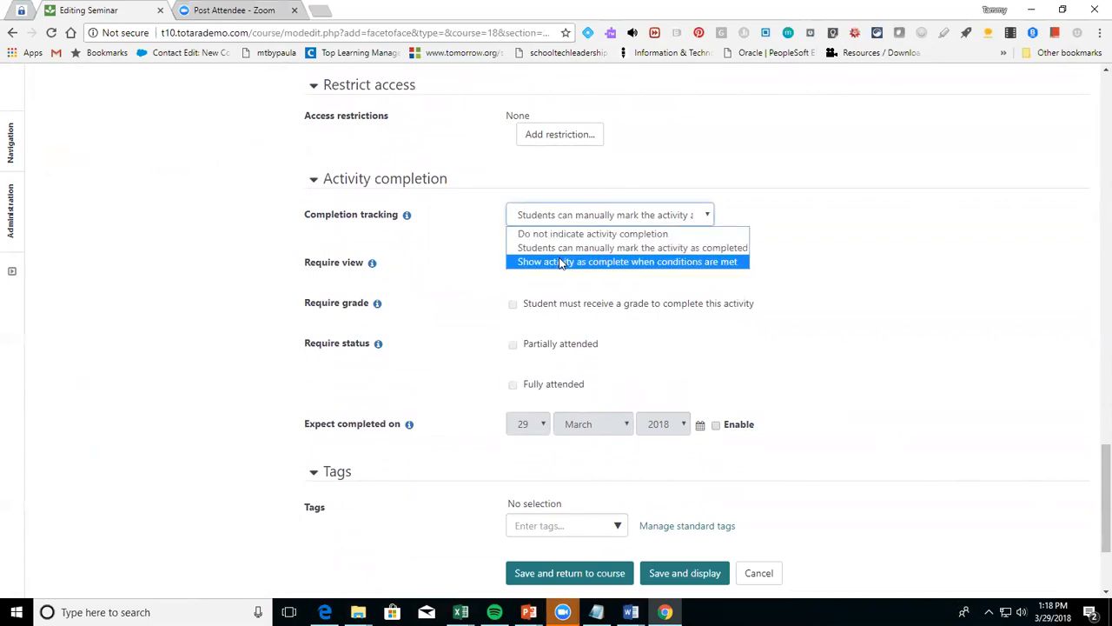
left_click(563, 261)
left_click(513, 385)
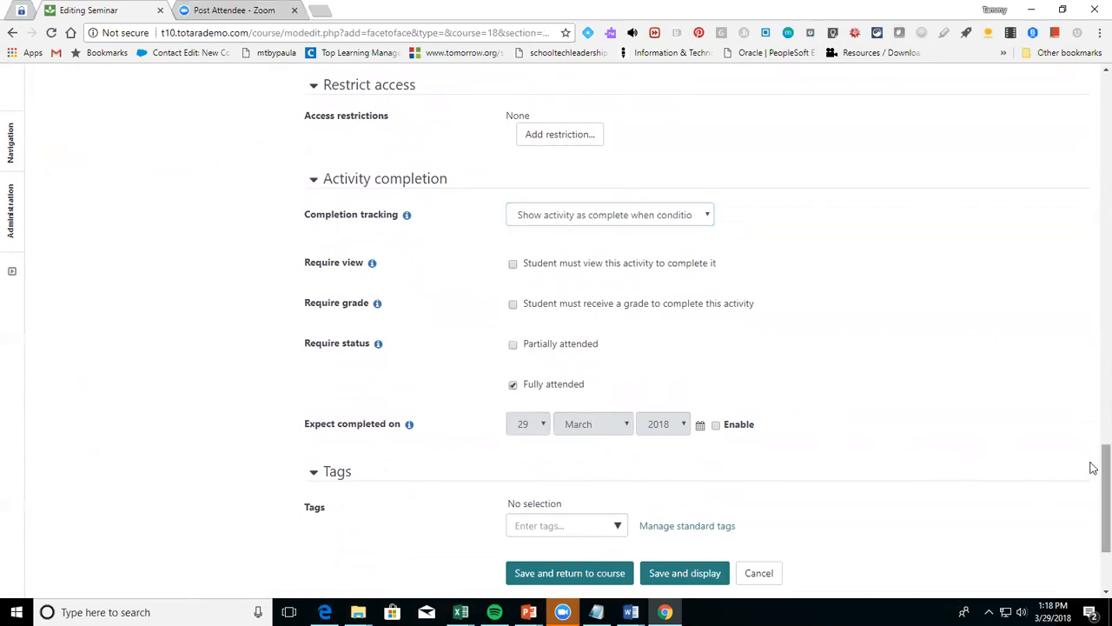
Save the seminar activity's settings and display its events page
scroll(1093, 483, "down", 1)
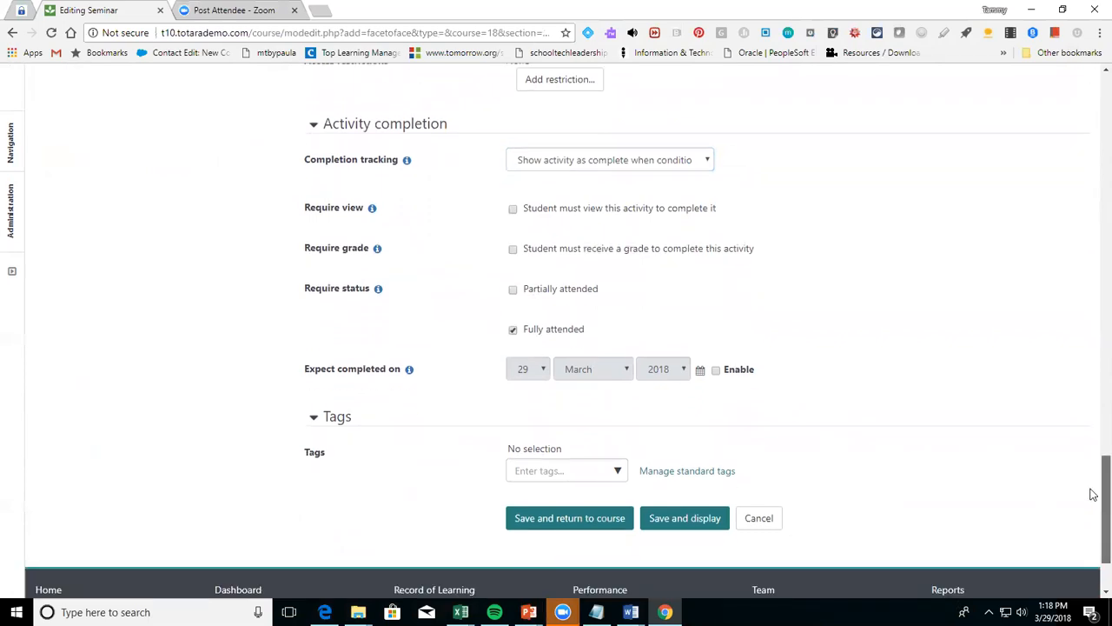
scroll(1093, 495, "down", 1)
left_click(703, 452)
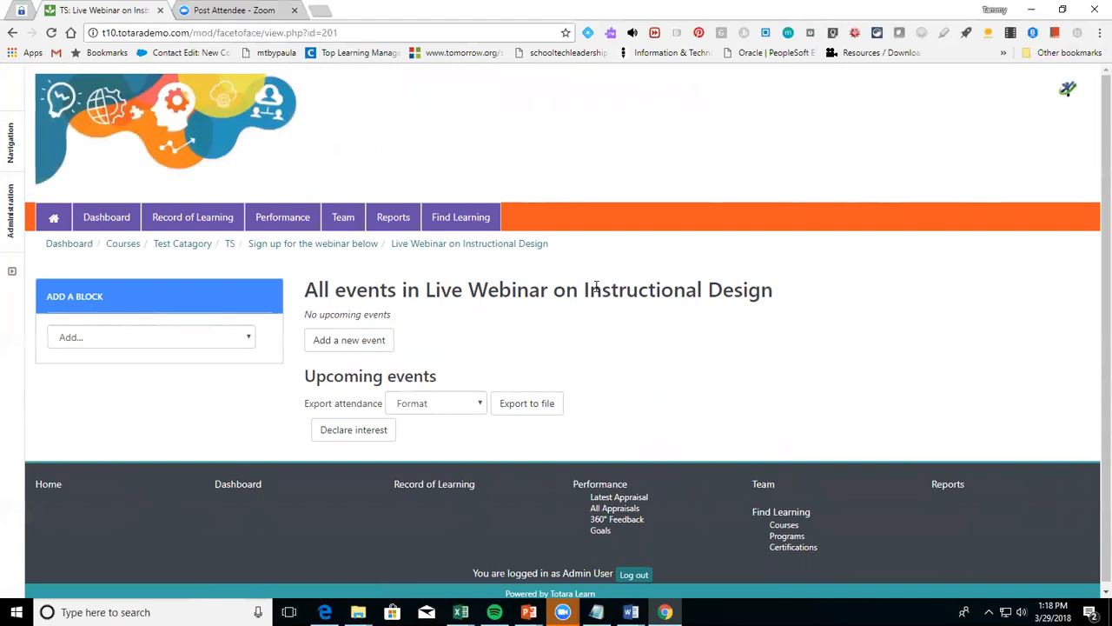
Start a new event for the Live Webinar on Instructional Design and enable its sign-up opening and closing dates
left_click(363, 344)
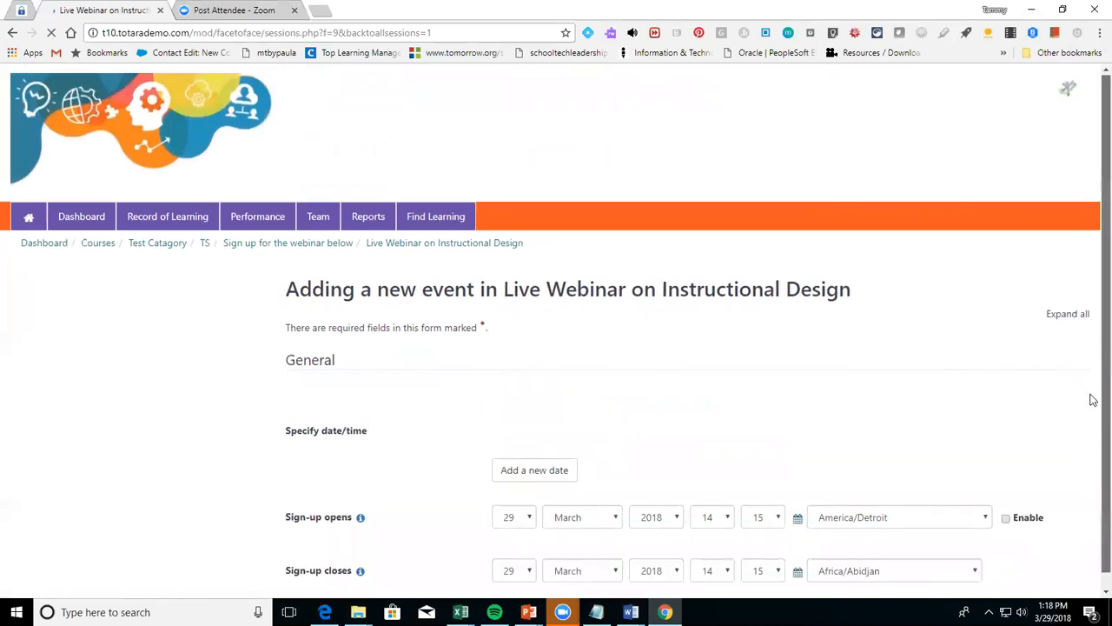
scroll(1094, 413, "down", 3)
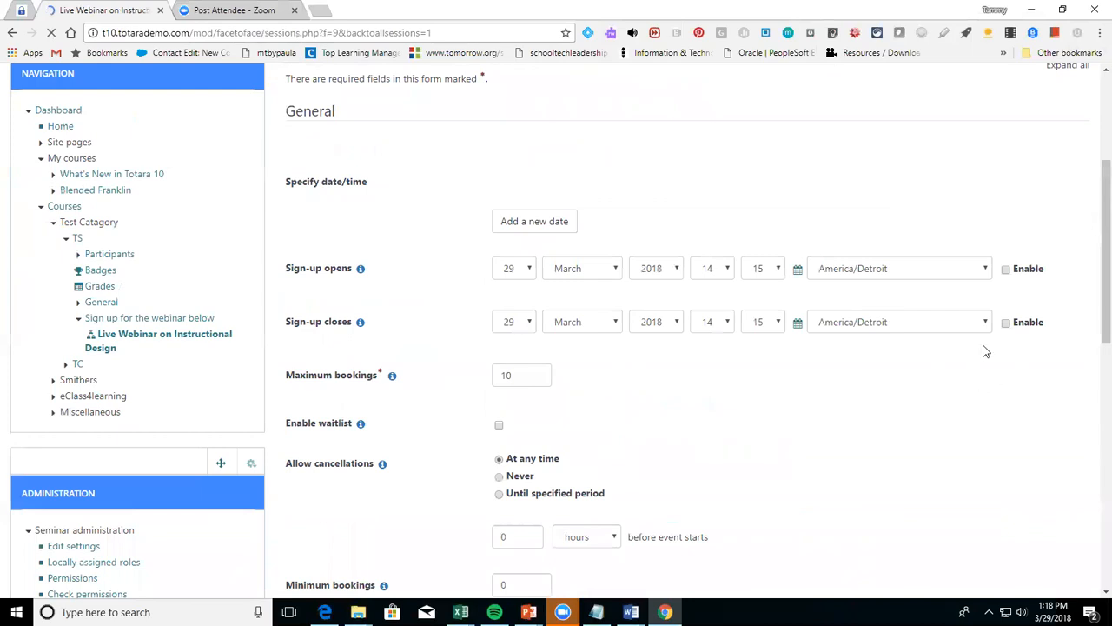
left_click(1006, 270)
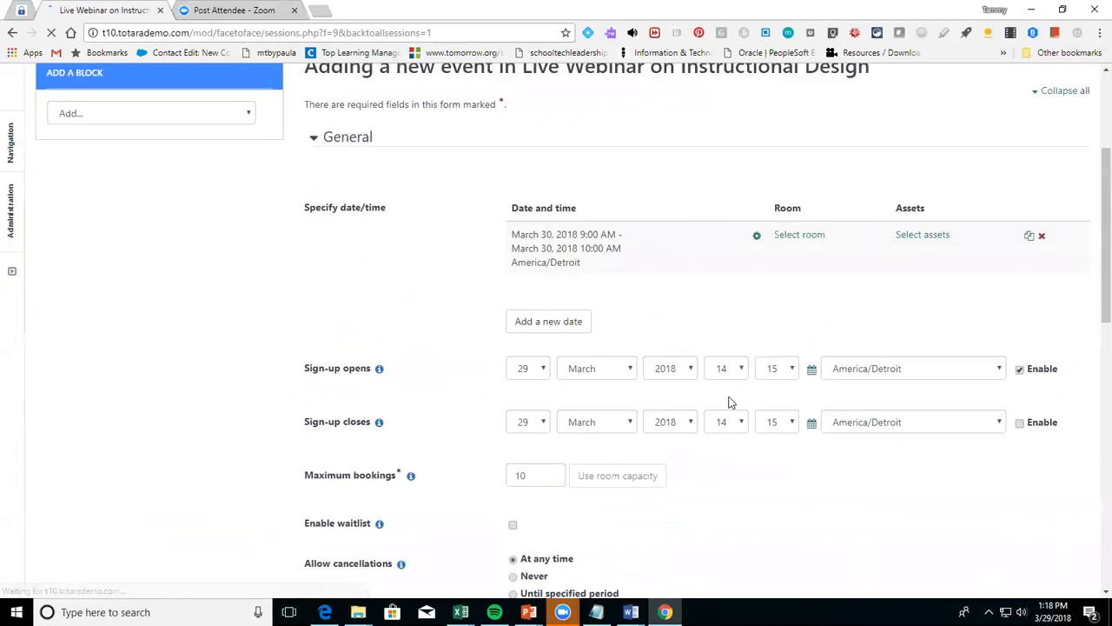
left_click(1021, 424)
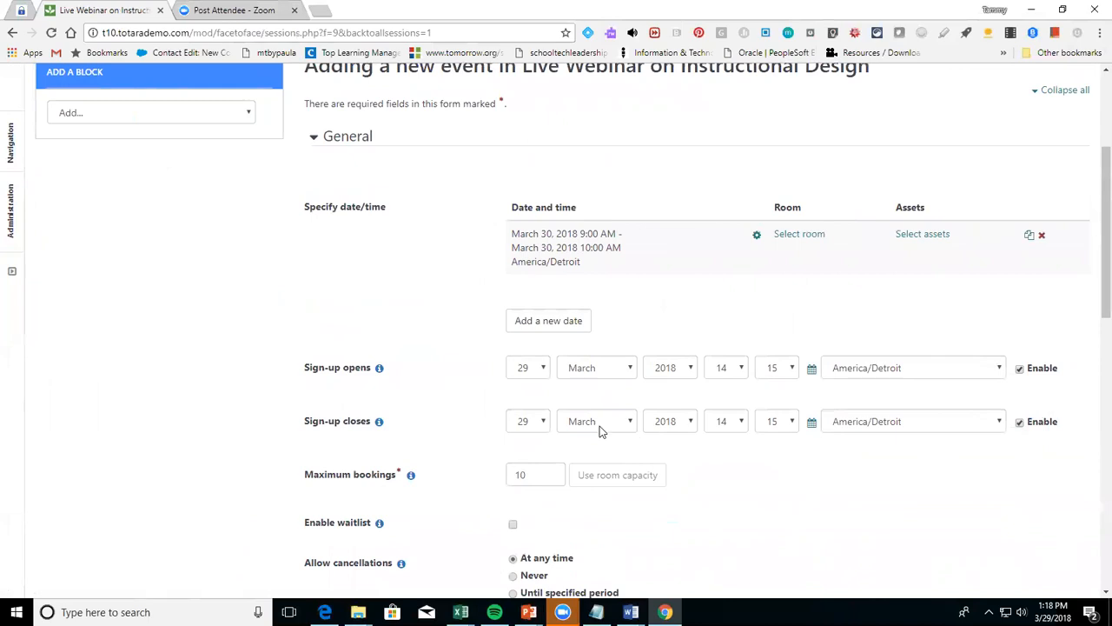
left_click(574, 427)
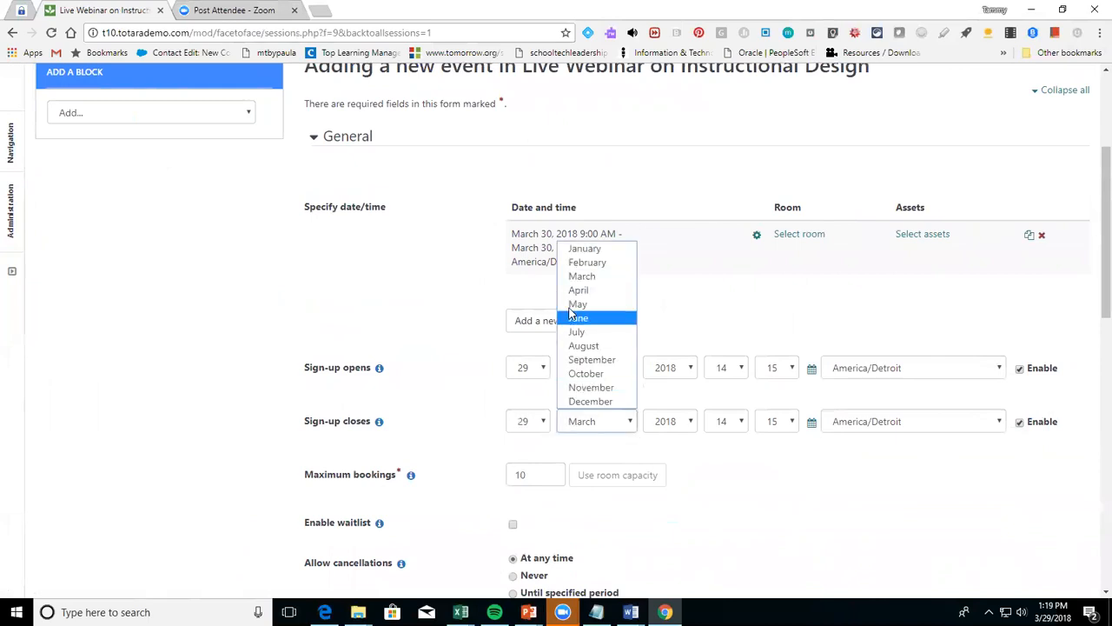
left_click(577, 291)
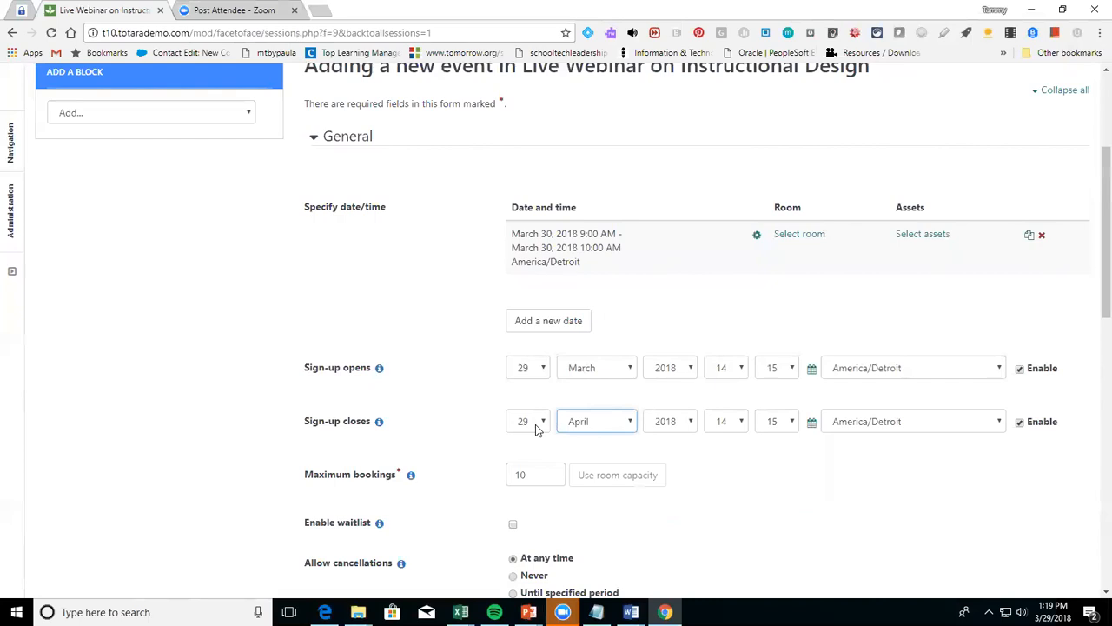
left_click(596, 426)
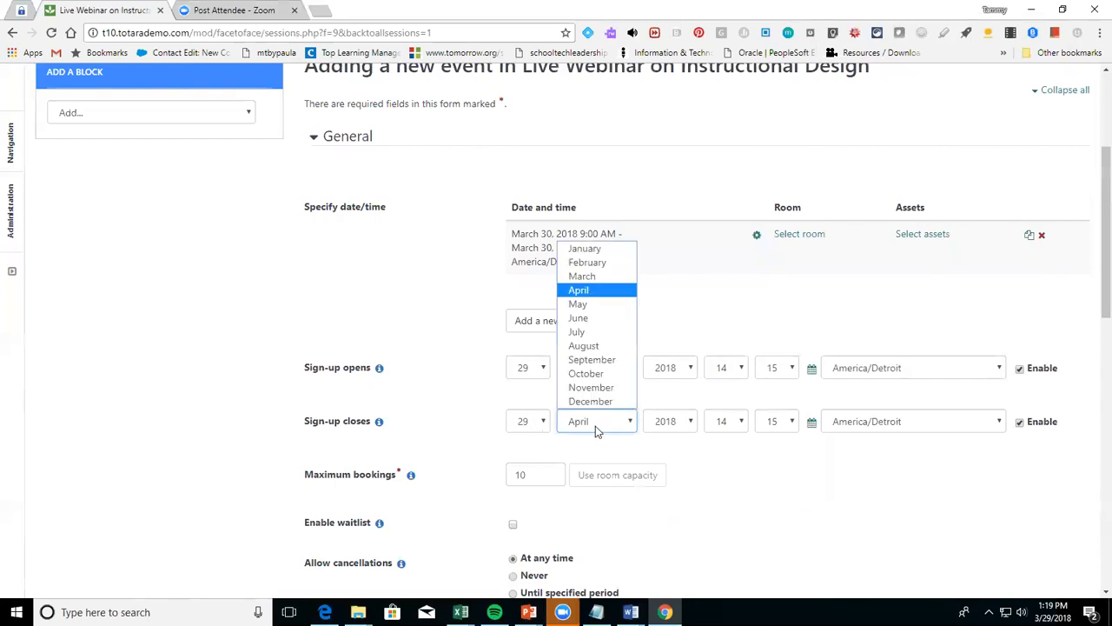
left_click(588, 282)
Set the day on which the event's sign-up closes to 30
left_click(543, 423)
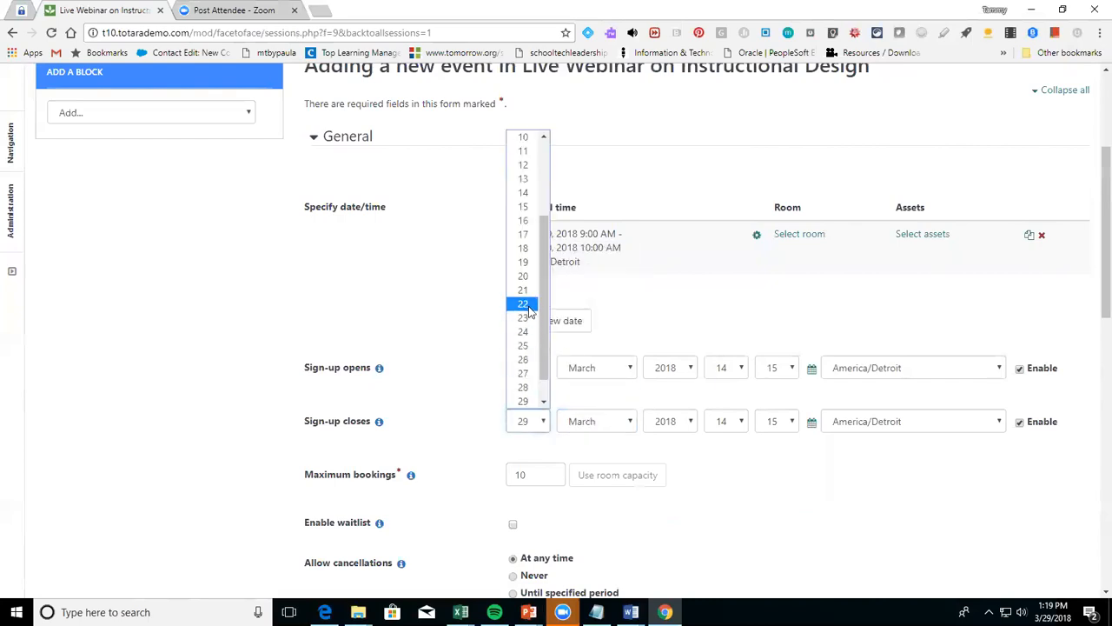
left_click_drag(545, 322, 552, 354)
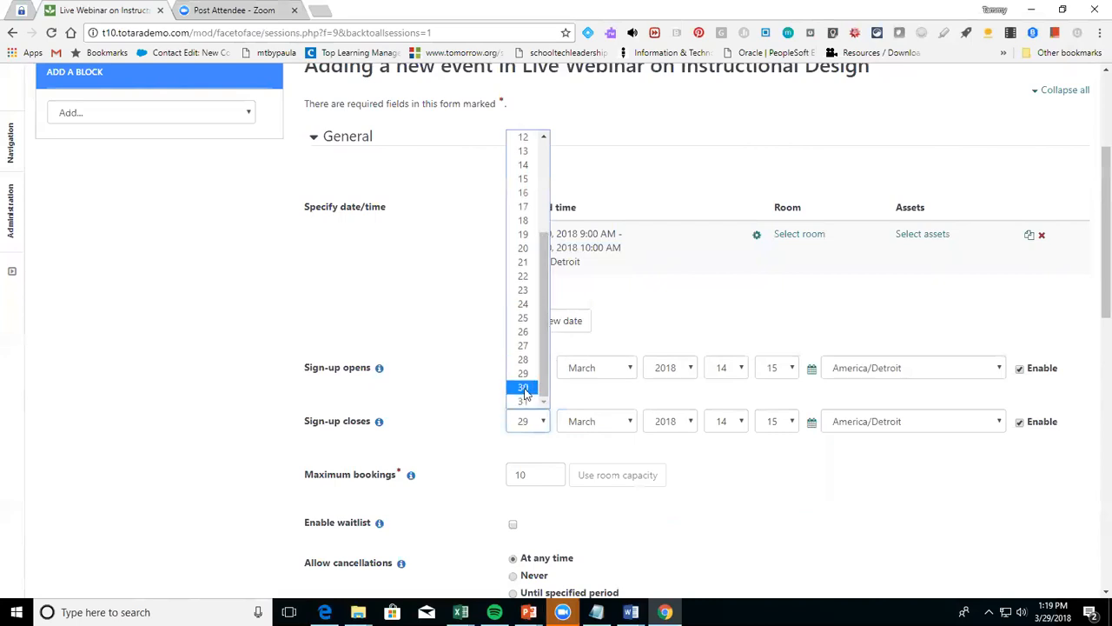
left_click(525, 389)
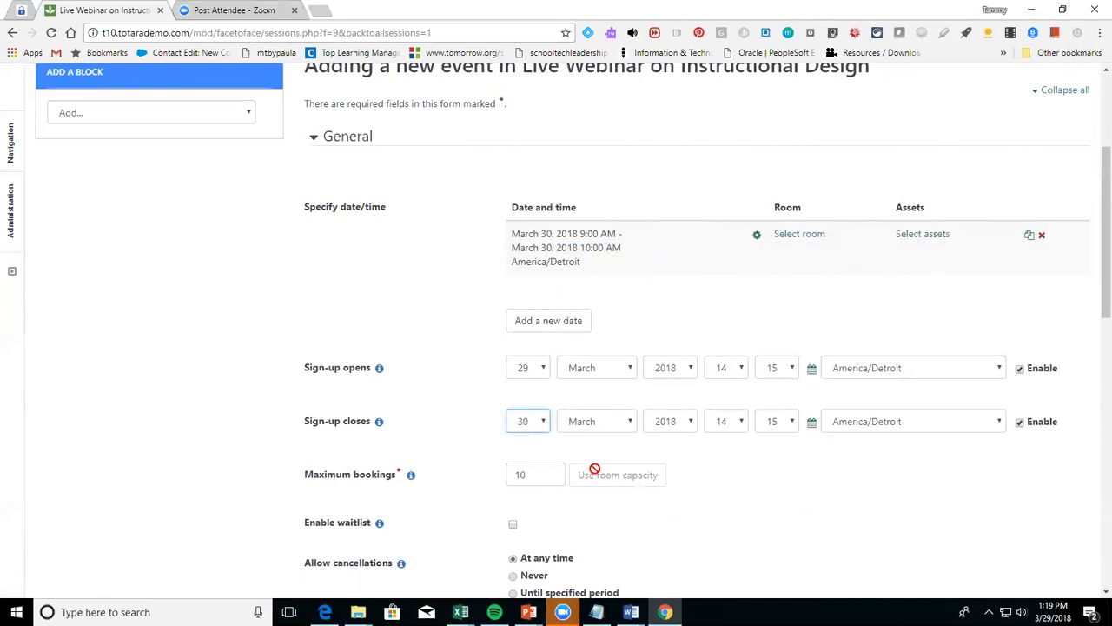
Enable the waitlist for the event and try to save the event
left_click(531, 481)
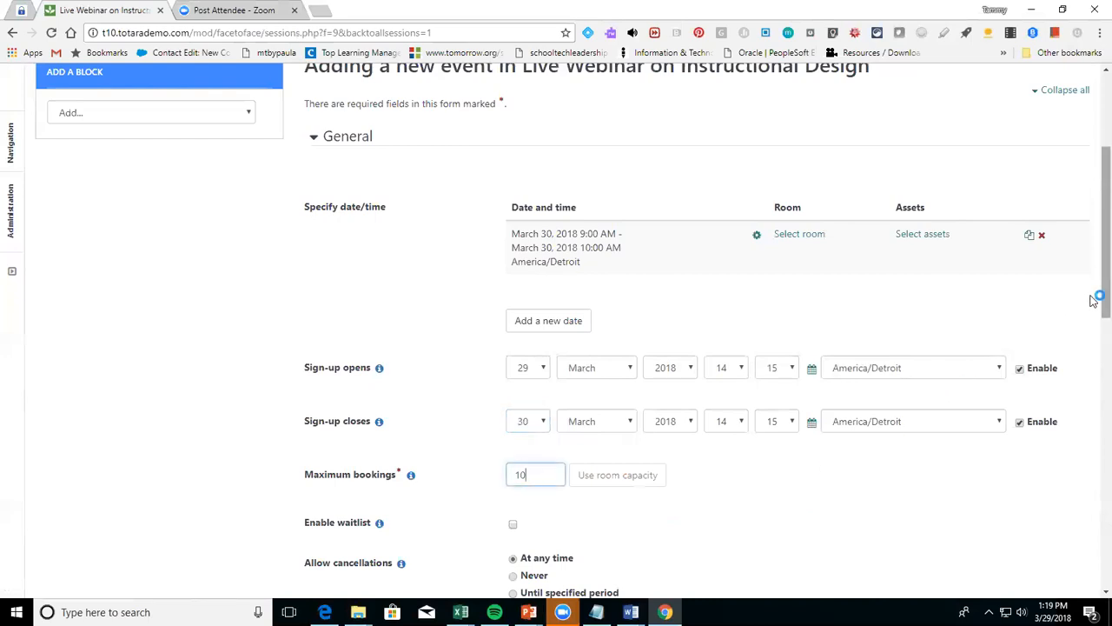
scroll(1095, 330, "down", 4)
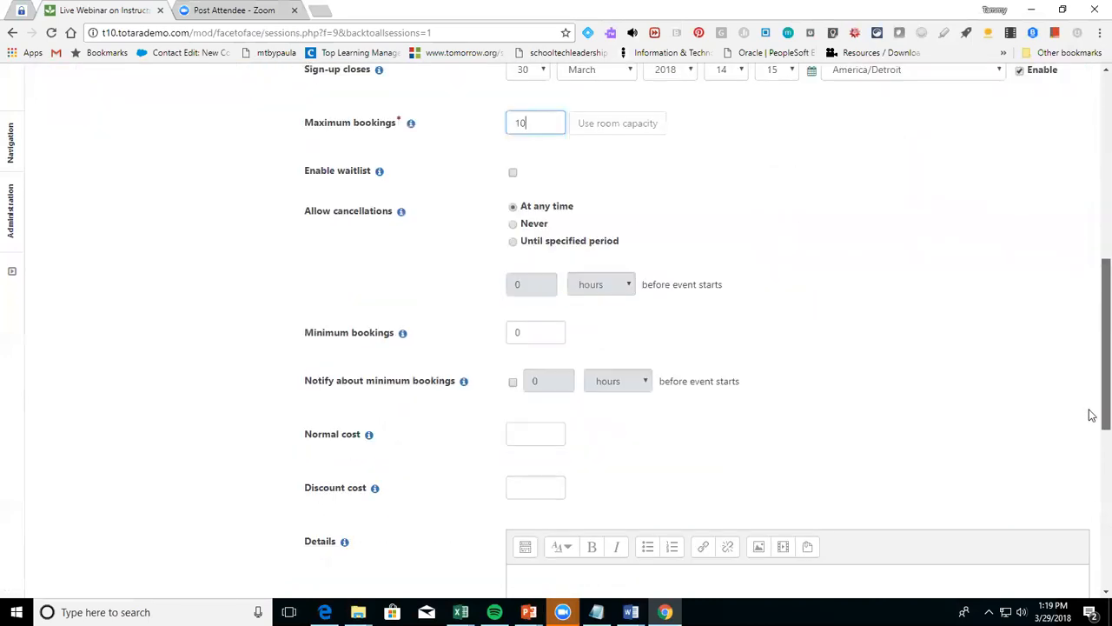
left_click(516, 178)
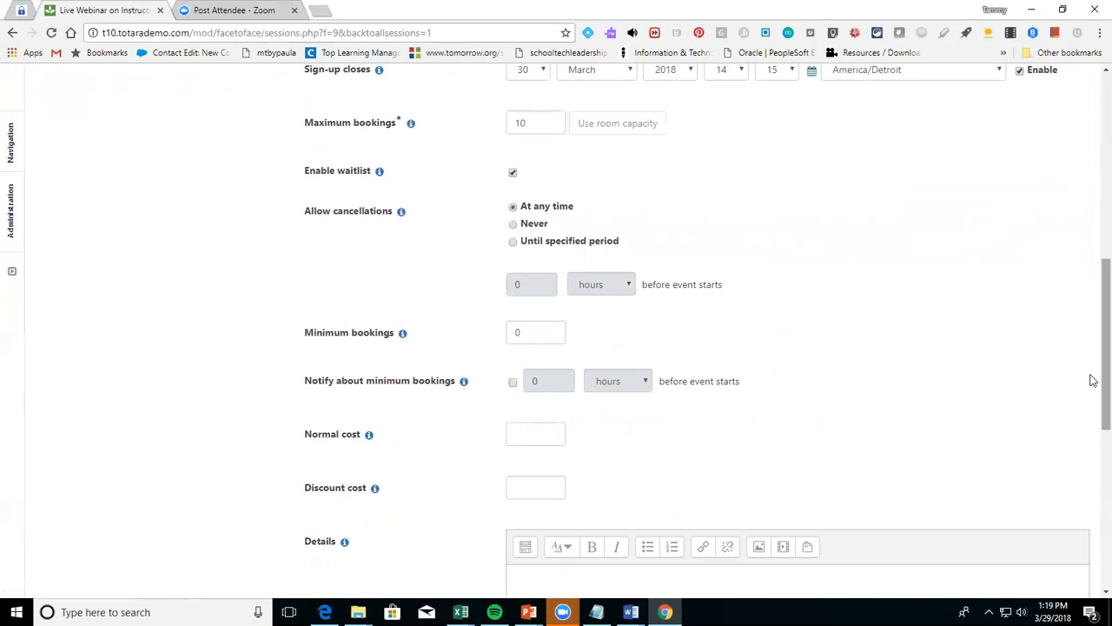
scroll(1089, 382, "down", 3)
scroll(1087, 487, "down", 2)
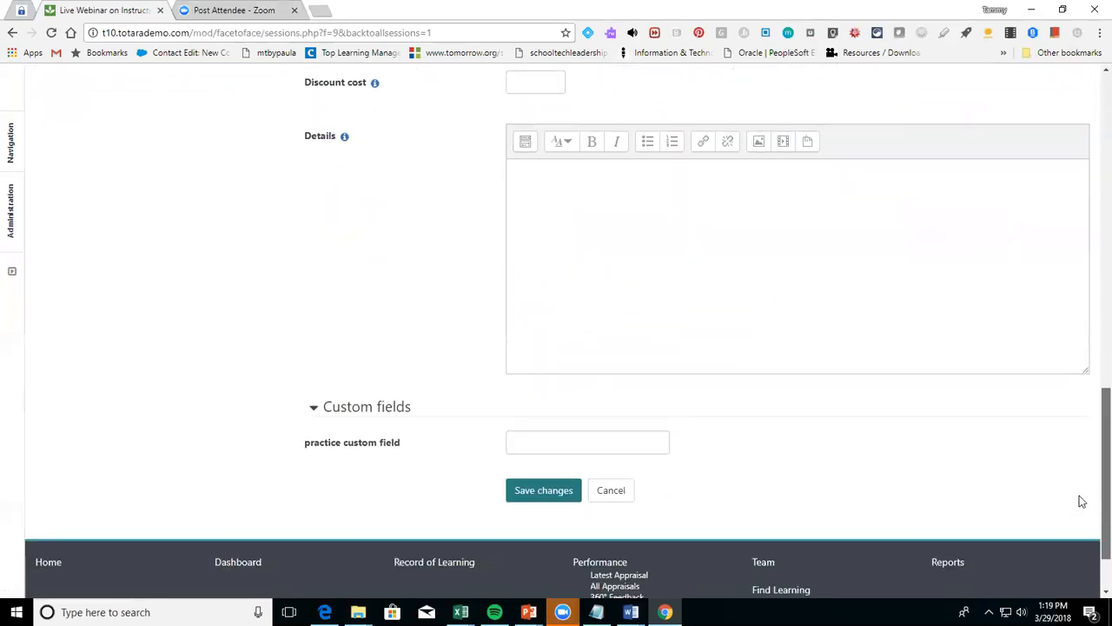
left_click(556, 495)
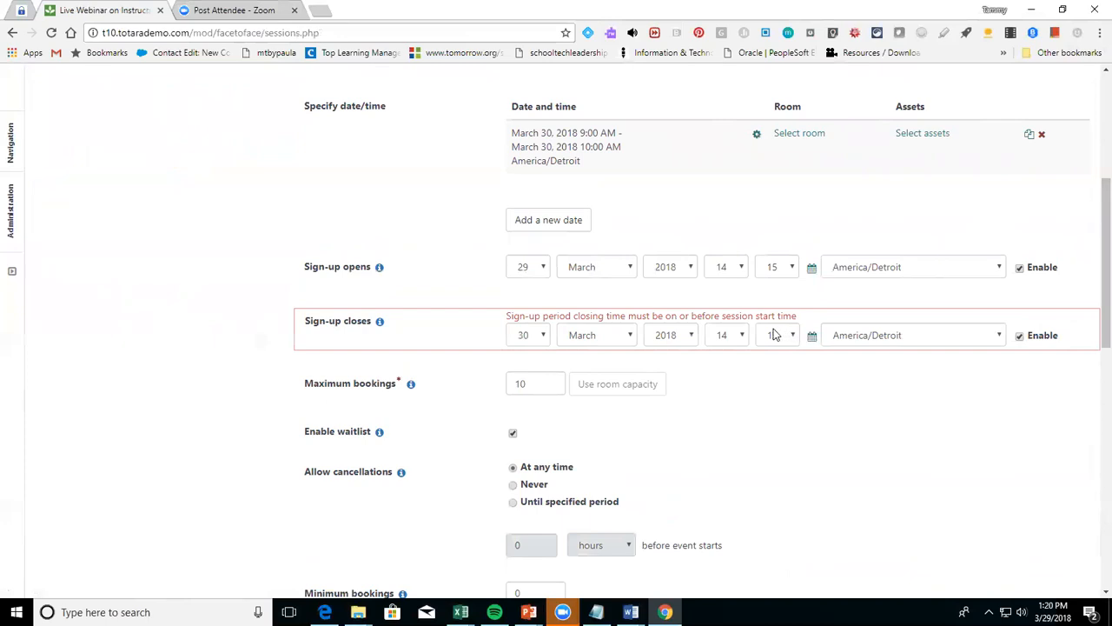
Set the hour at which the event's sign-up closes to 07 and save the event
left_click(738, 338)
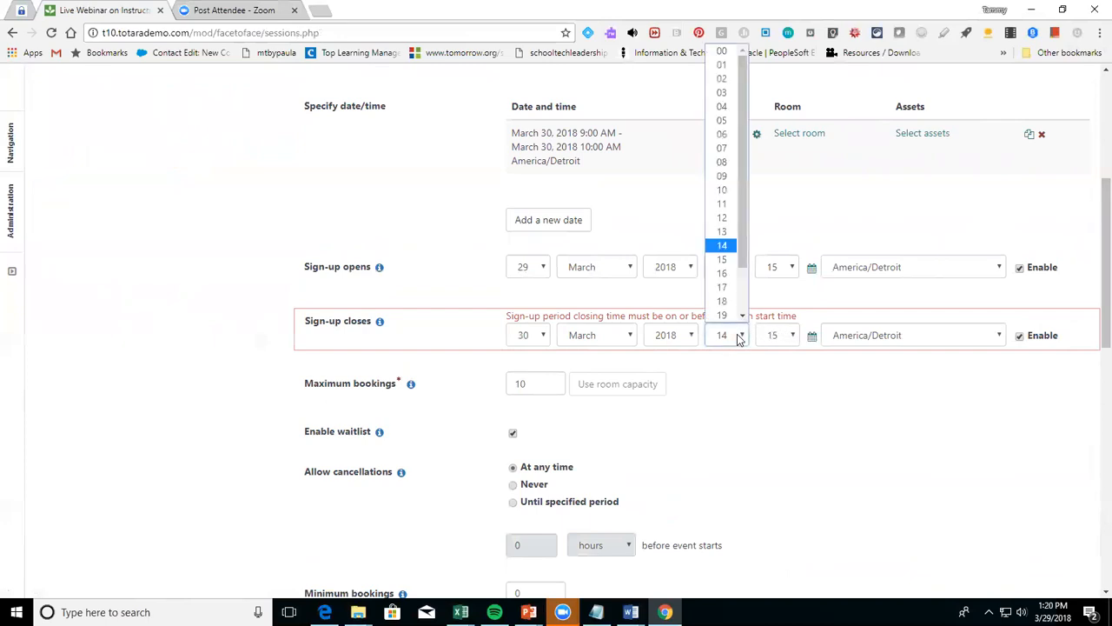
left_click(721, 150)
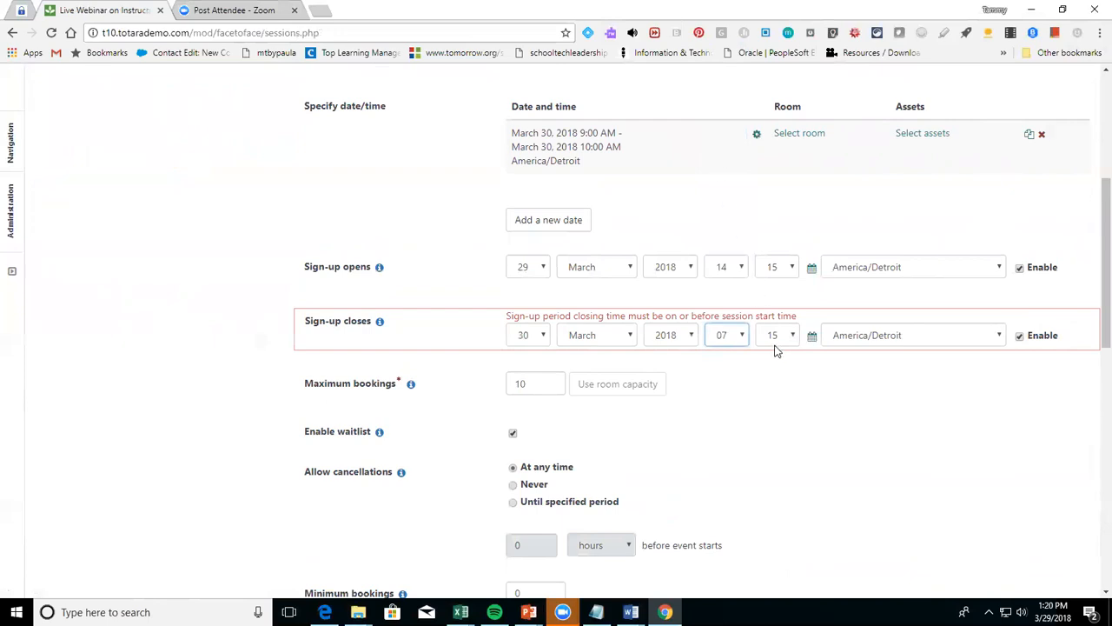
scroll(1068, 433, "down", 2)
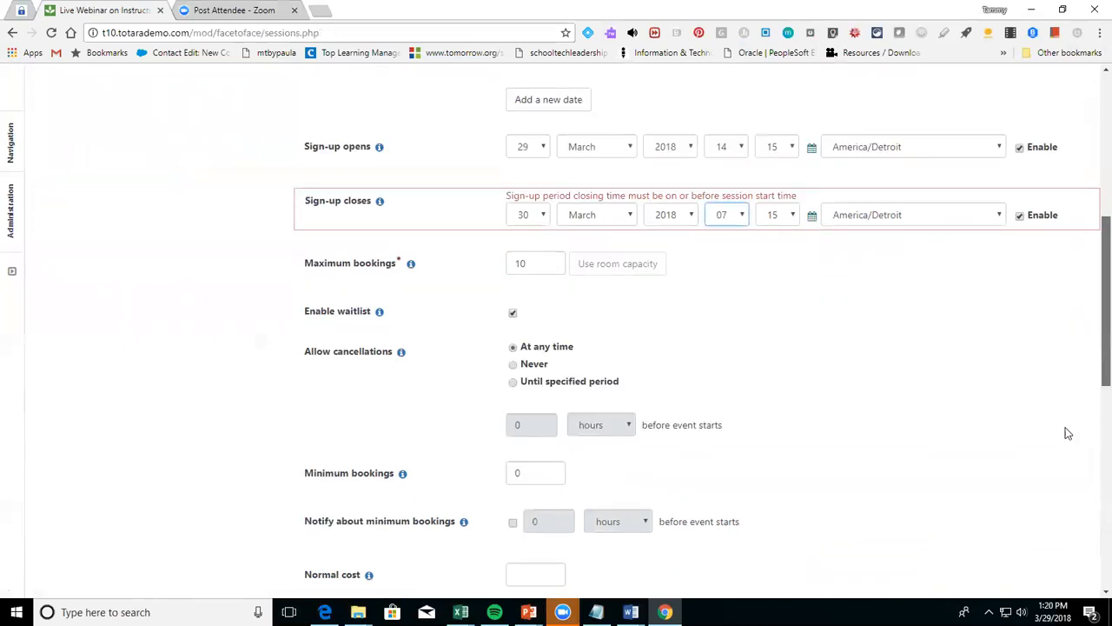
scroll(1054, 505, "down", 8)
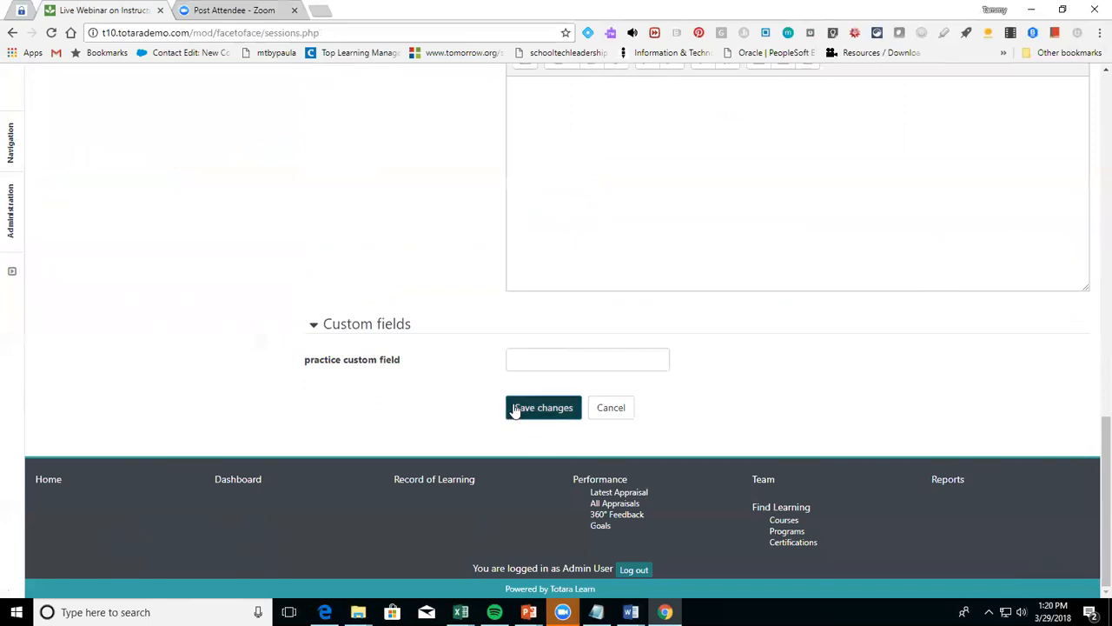
left_click(515, 410)
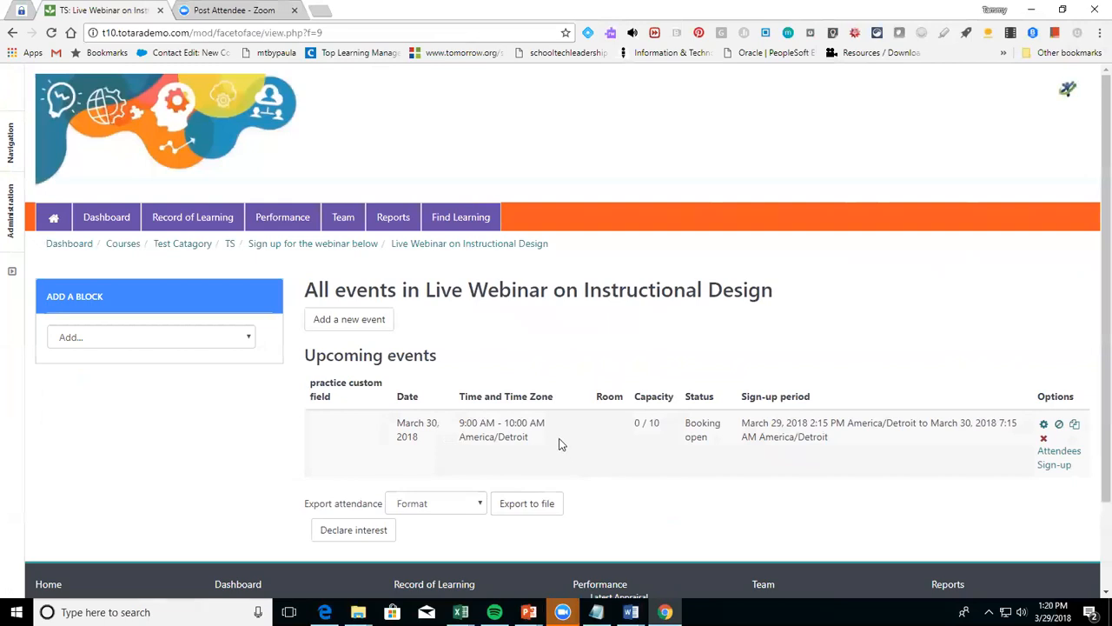
Sign up for the March 30, 2018 webinar event, keeping the default confirmation method
left_click(1053, 464)
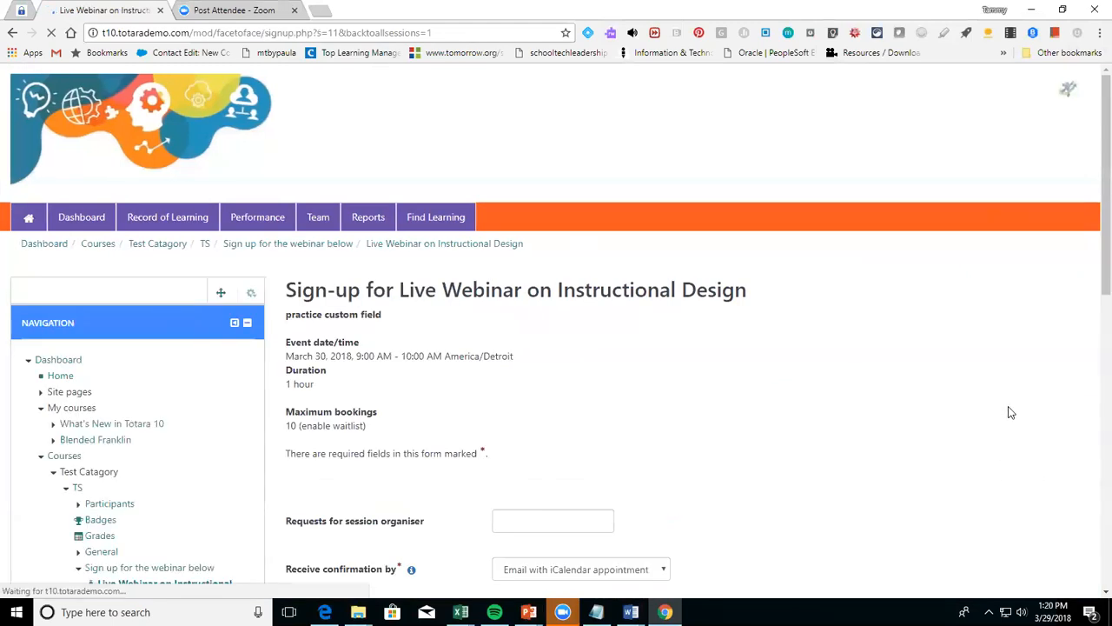
left_click_drag(1106, 224, 1105, 369)
left_click(536, 415)
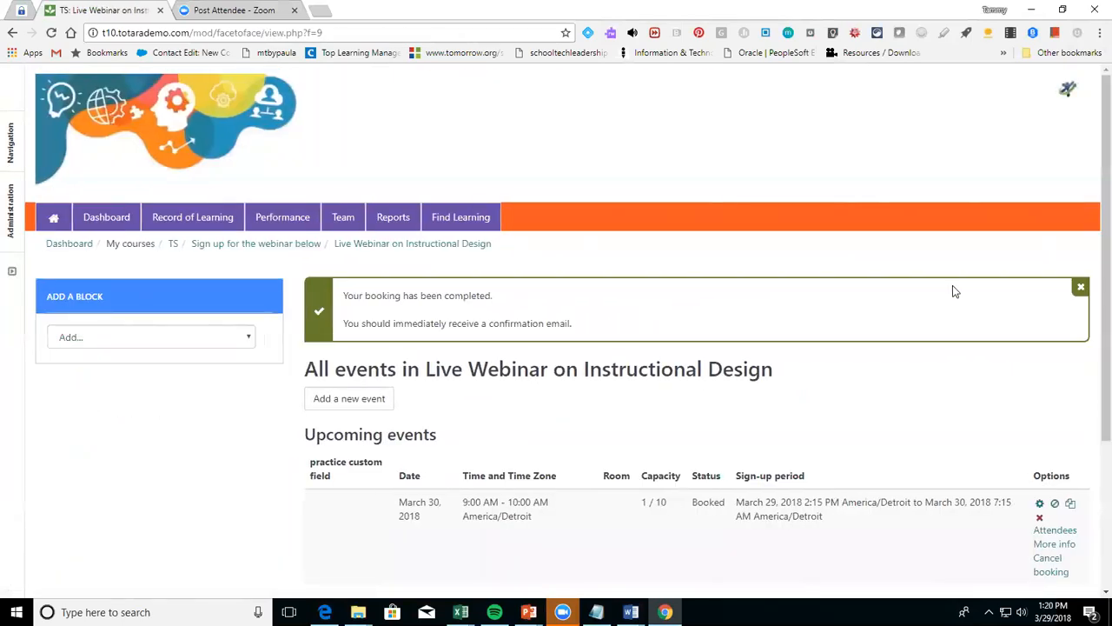
Open the attendees page of the booked webinar event and examine its attendee list and management options
scroll(1092, 296, "down", 1)
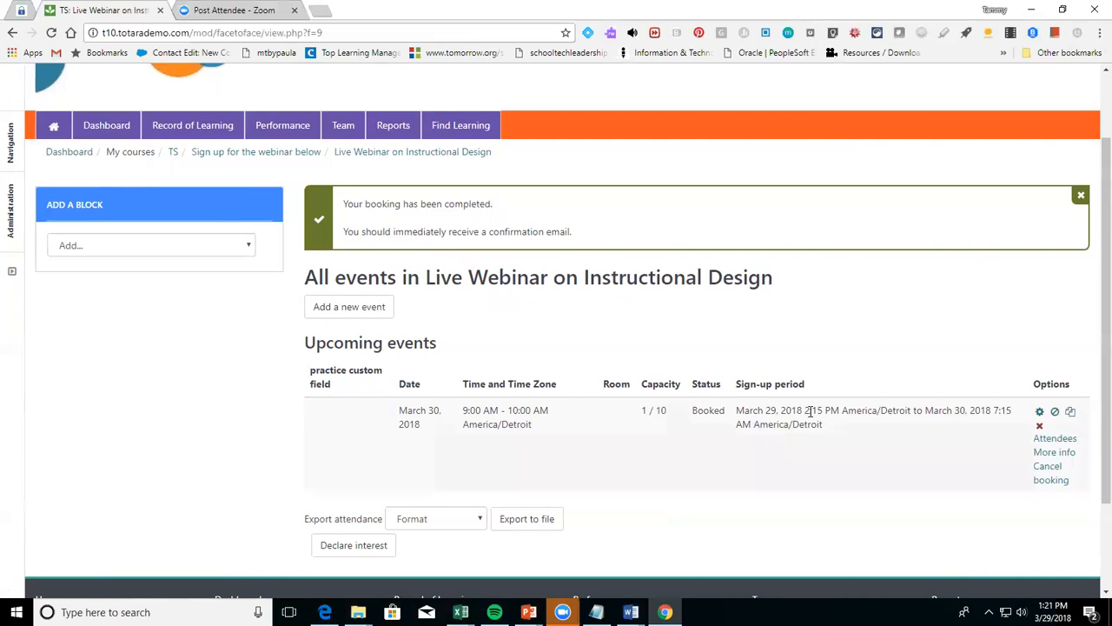
left_click(1055, 439)
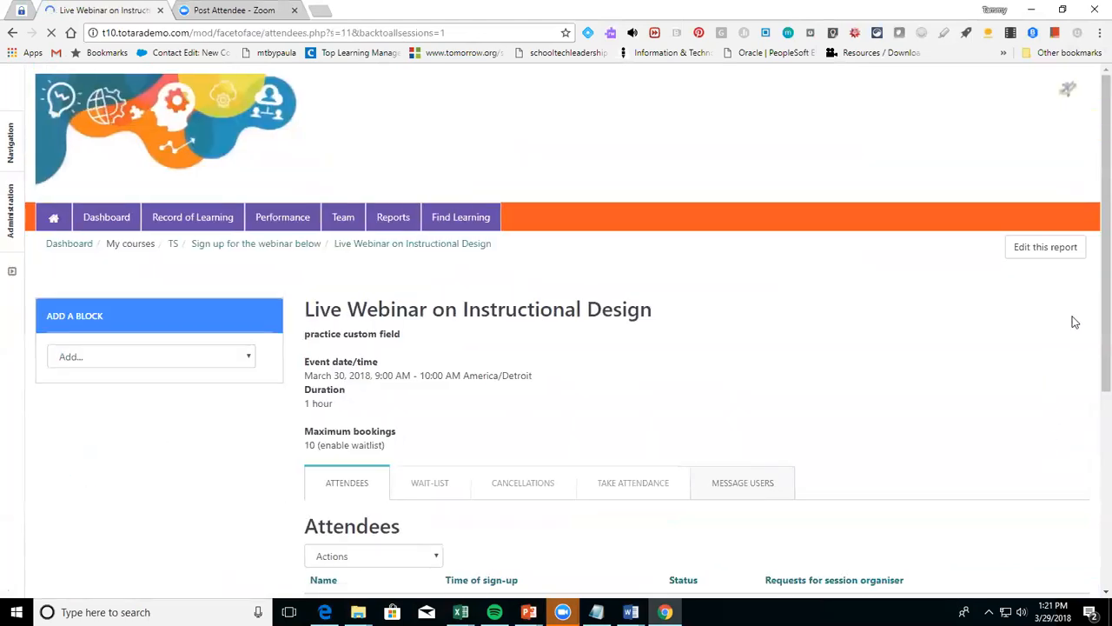
left_click_drag(1099, 291, 1093, 435)
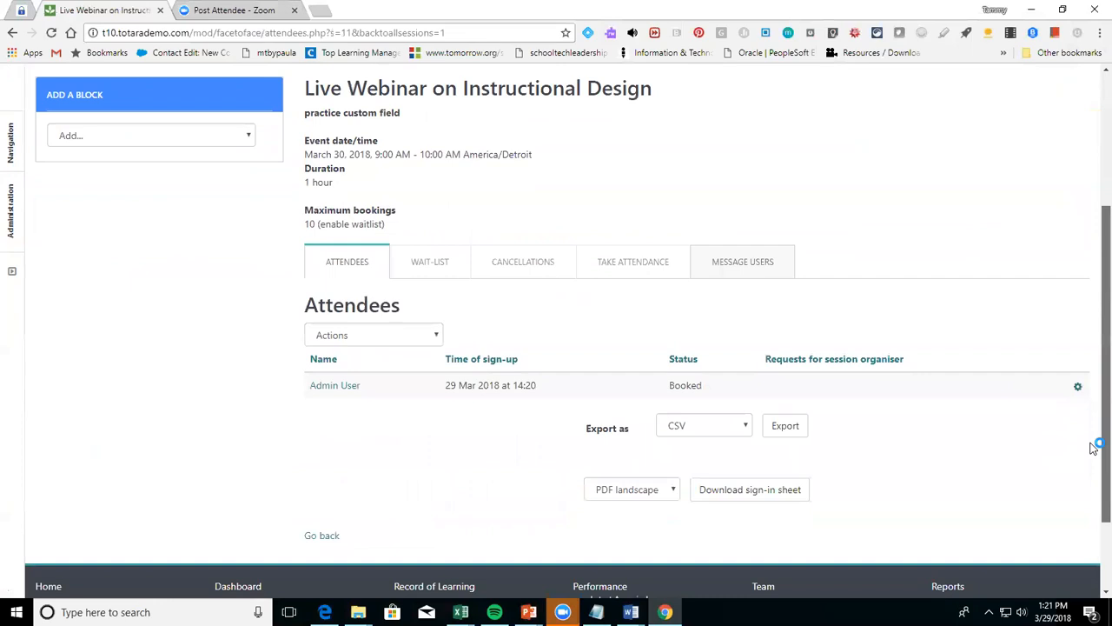
scroll(322, 409, "down", 1)
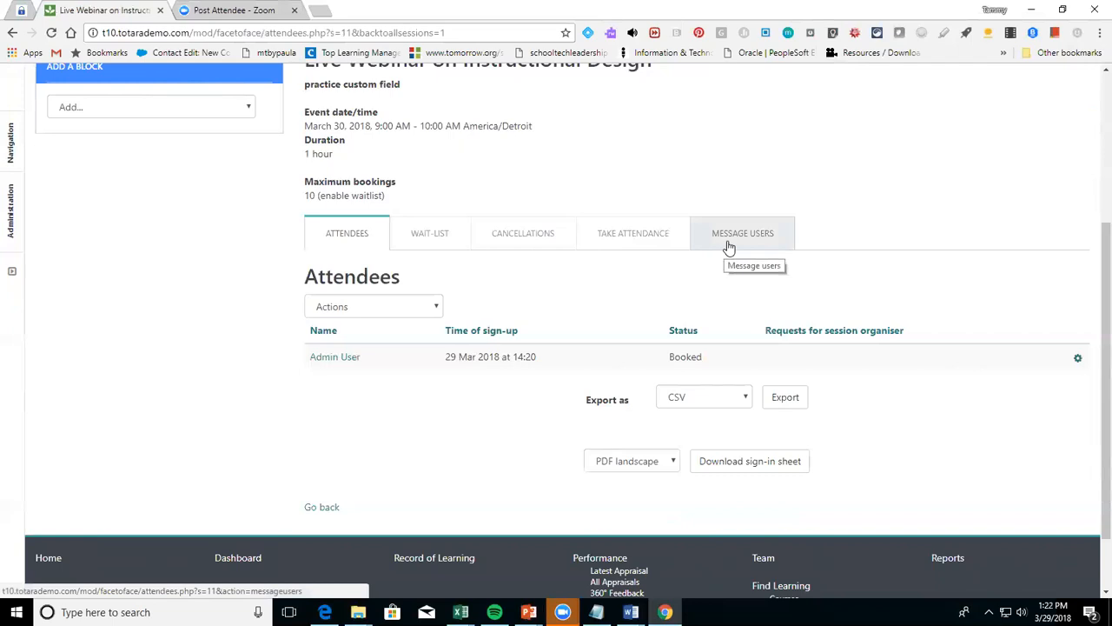
Go to program management under the site's course administration and start creating a new program
left_click(12, 231)
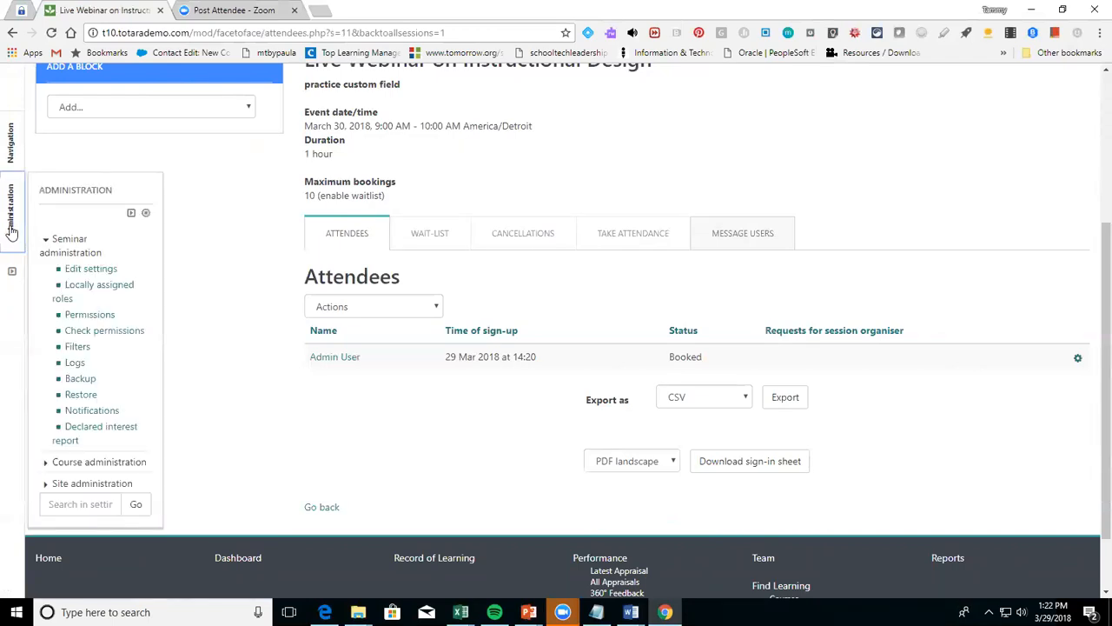
left_click(84, 487)
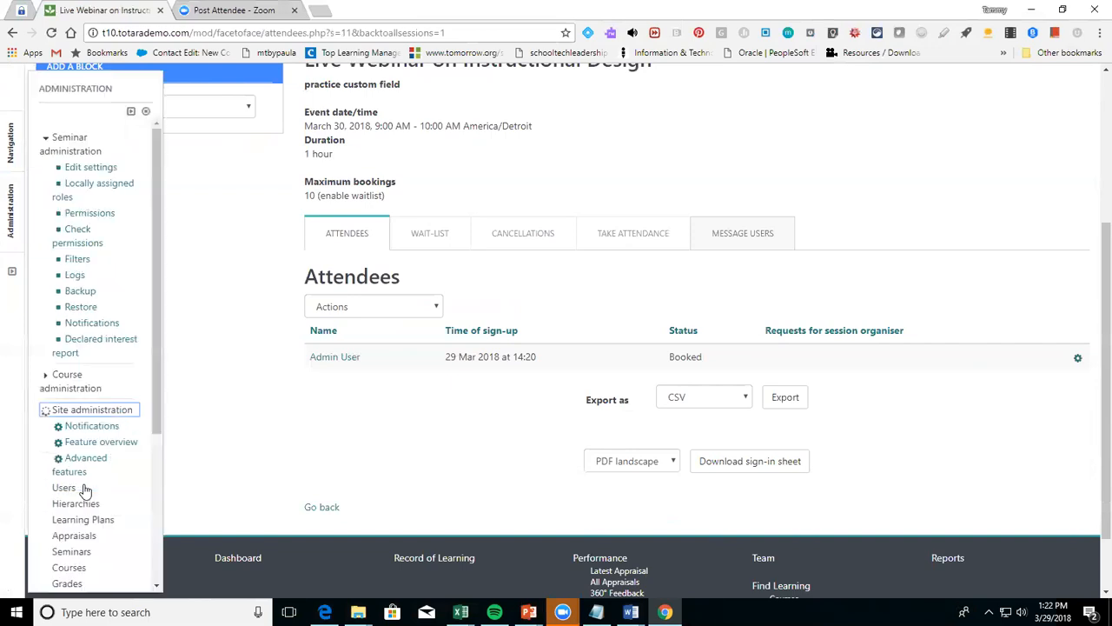
scroll(153, 398, "down", 3)
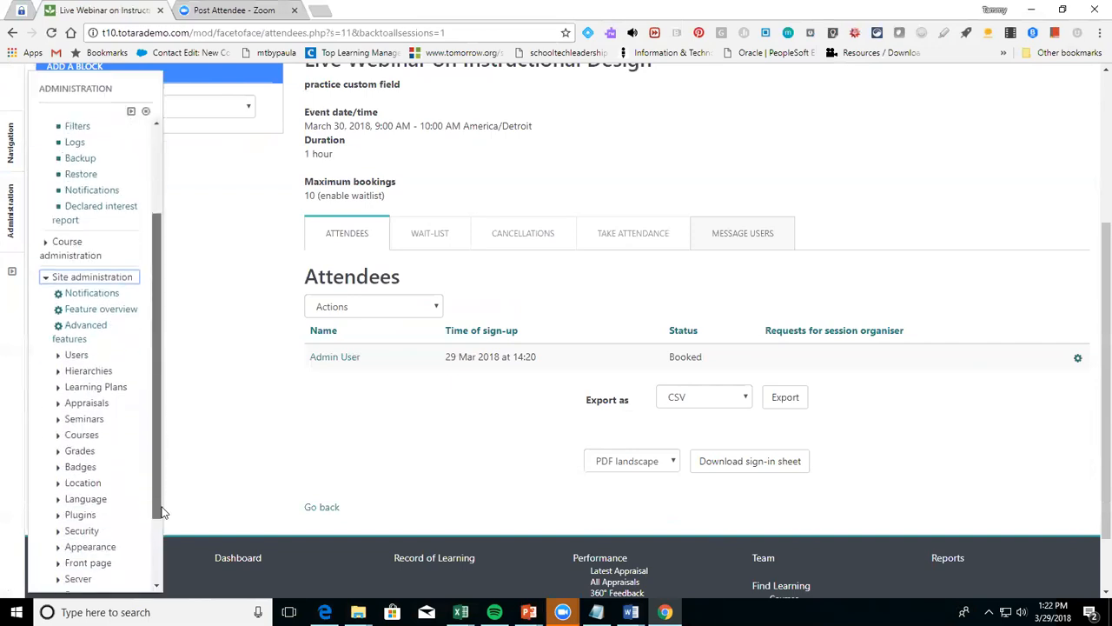
left_click(76, 361)
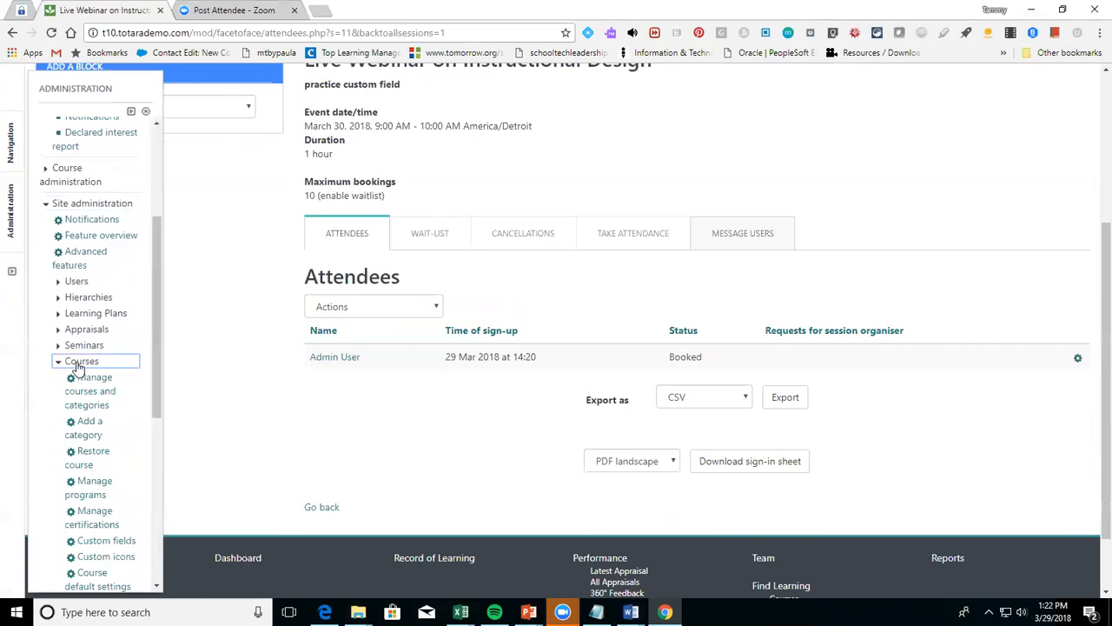
scroll(157, 339, "down", 3)
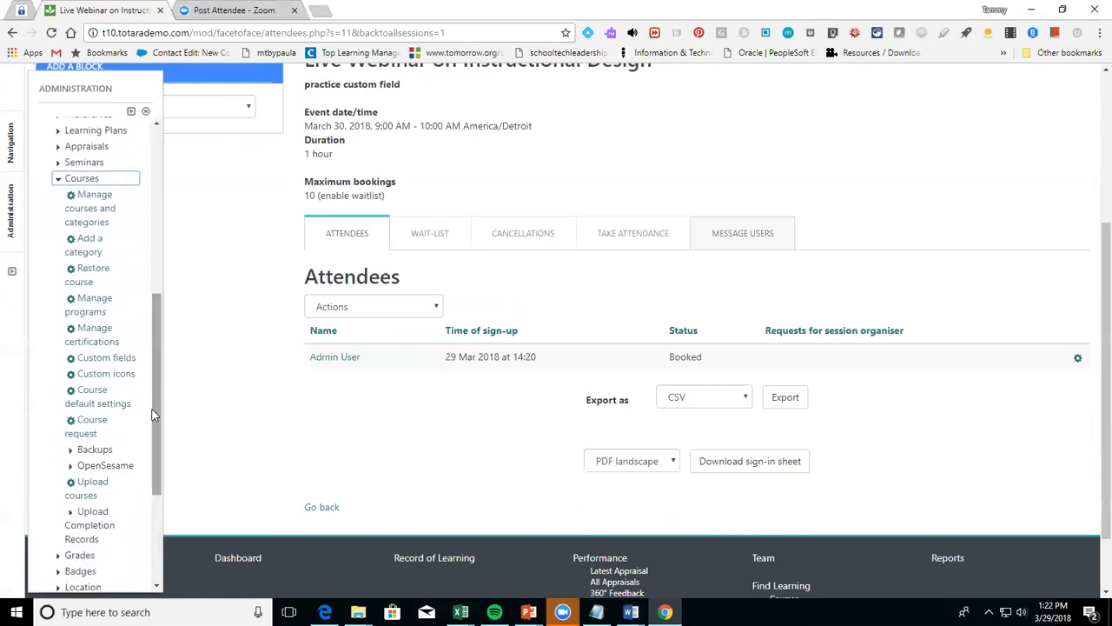
left_click(84, 315)
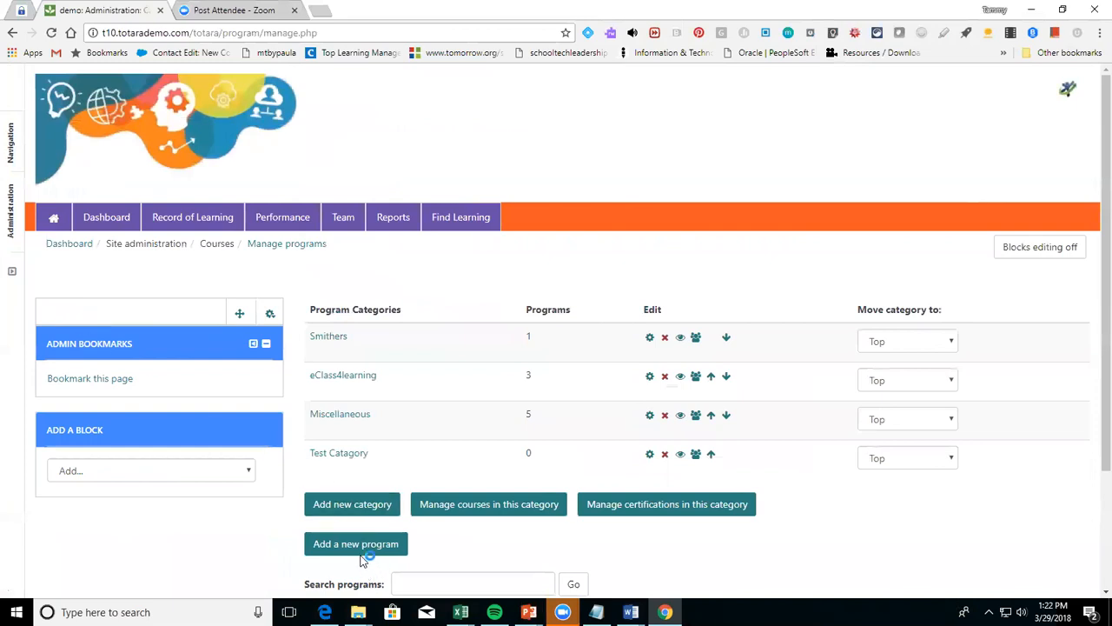
left_click(358, 546)
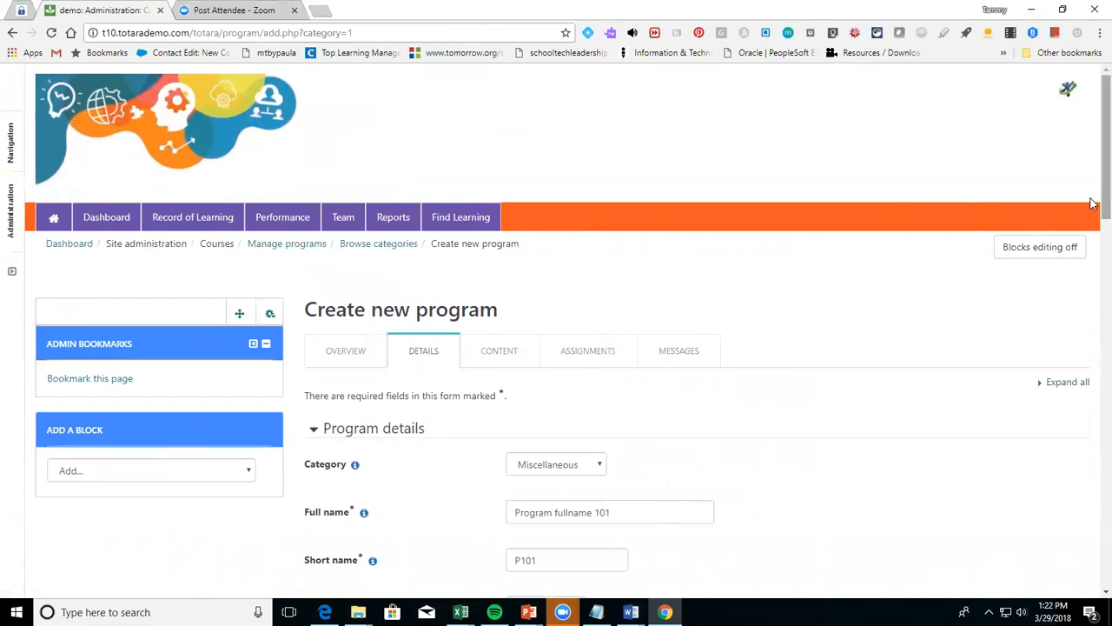
Assign the new program to the Test Catagory category
scroll(1093, 291, "down", 2)
scroll(1094, 291, "down", 2)
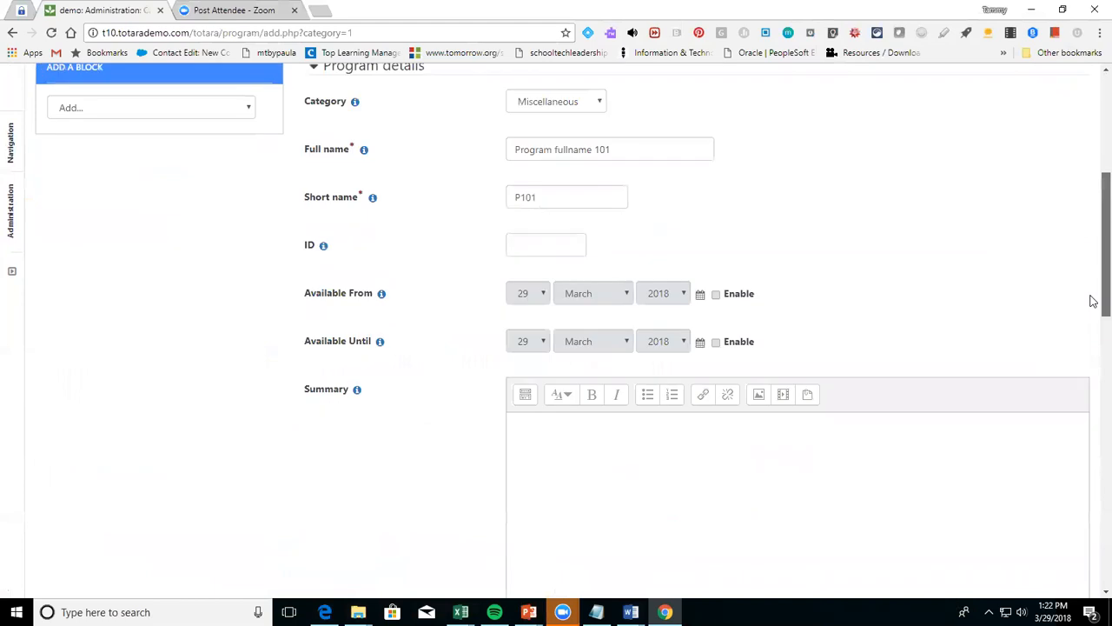
left_click(521, 107)
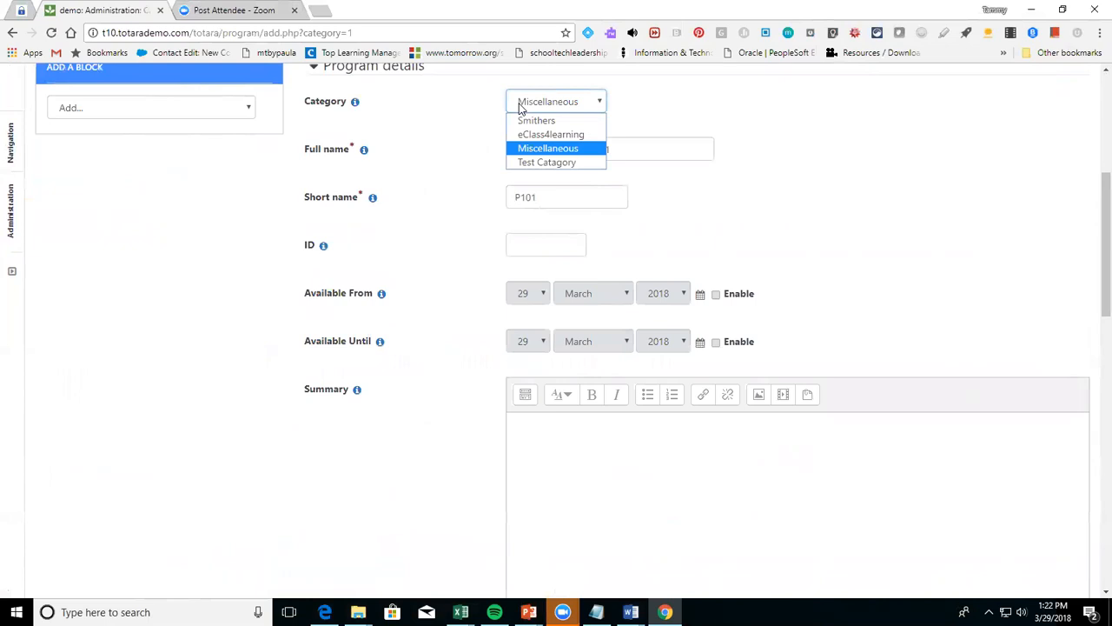
left_click(533, 164)
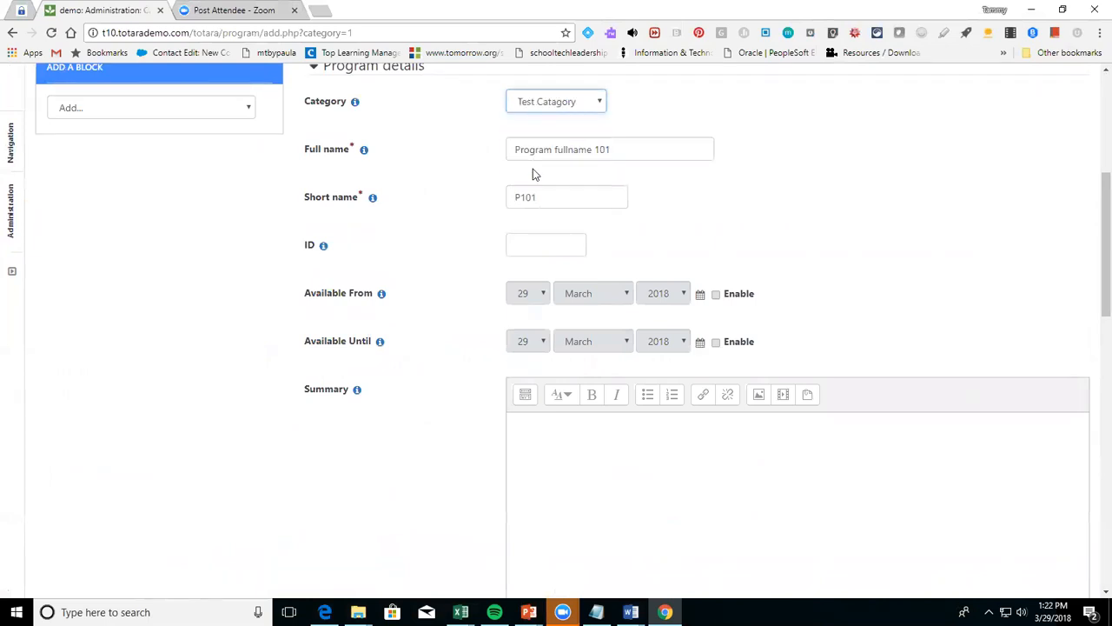
Set the program's full name to Test Program and its short name to TP101
left_click_drag(615, 149, 508, 167)
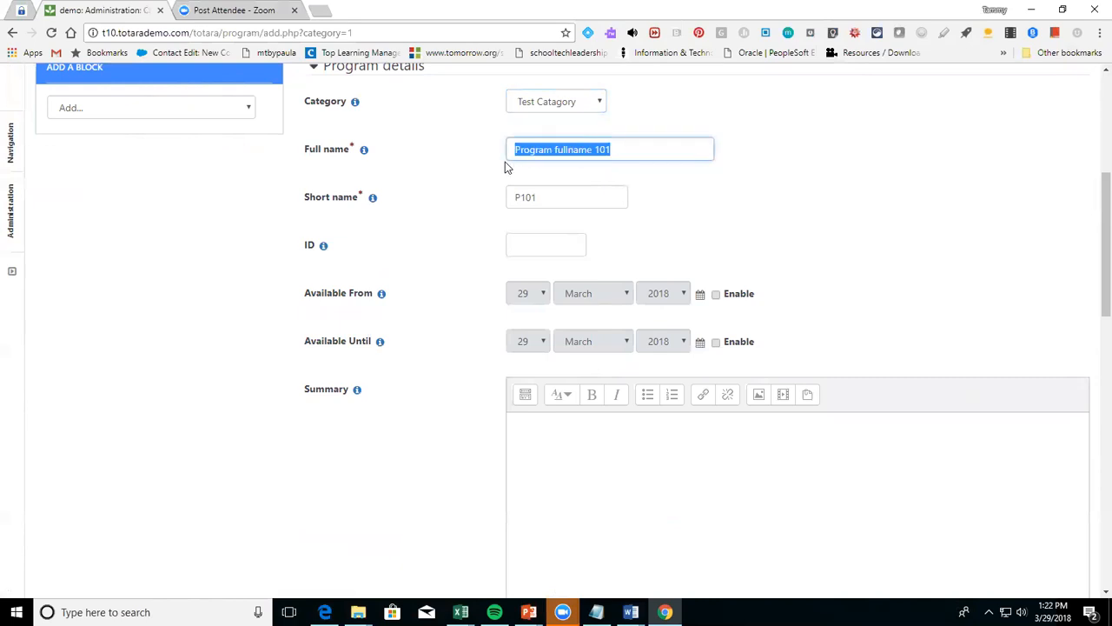
type("Test")
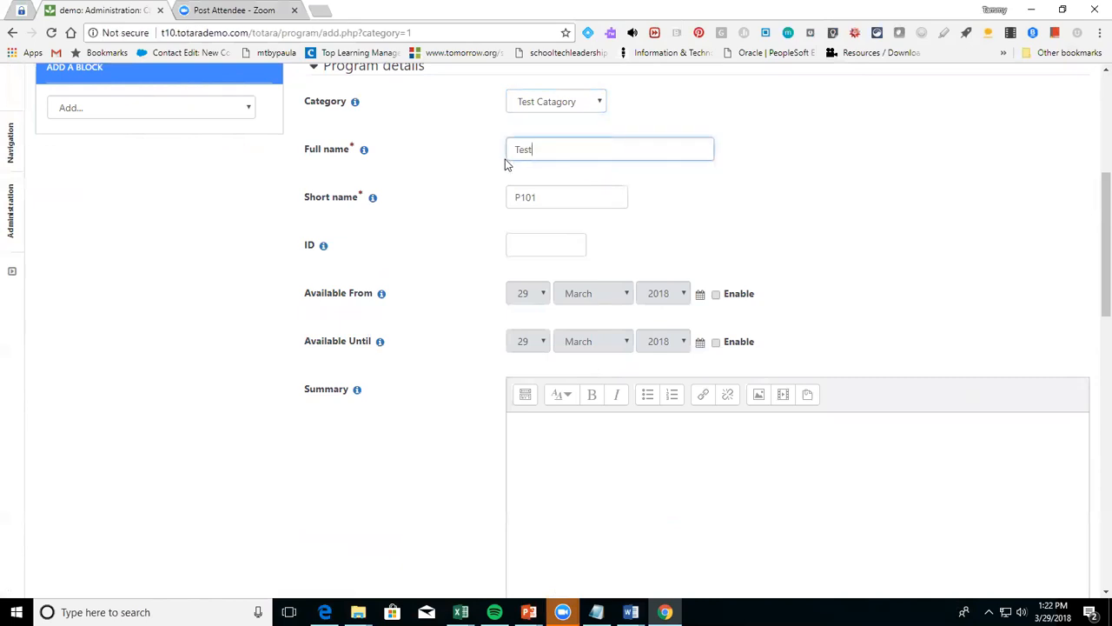
type(" Program")
key("Tab")
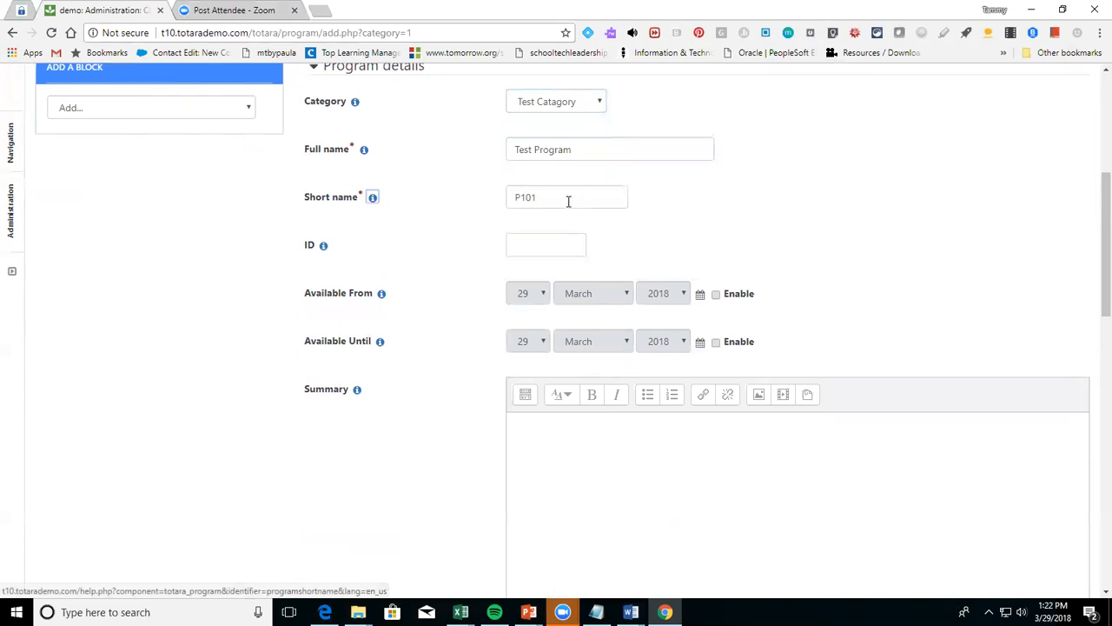
left_click_drag(569, 198, 510, 196)
key("BackSpace")
type("TP")
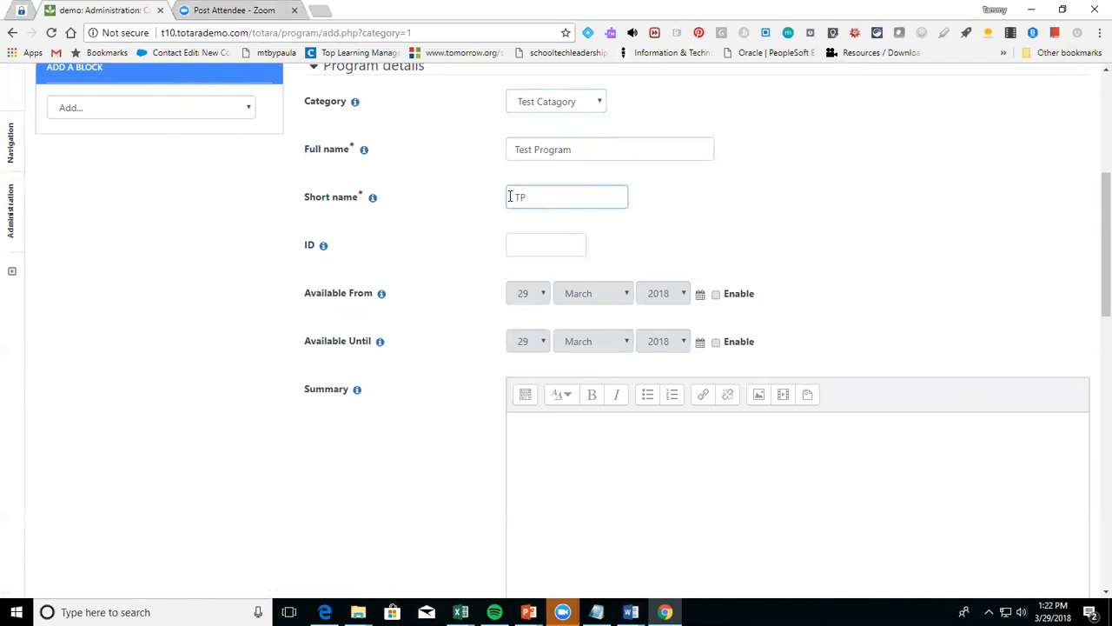
type("101")
Set the program's audience-based visibility to enrolled users and members of the selected audiences
scroll(1093, 300, "down", 2)
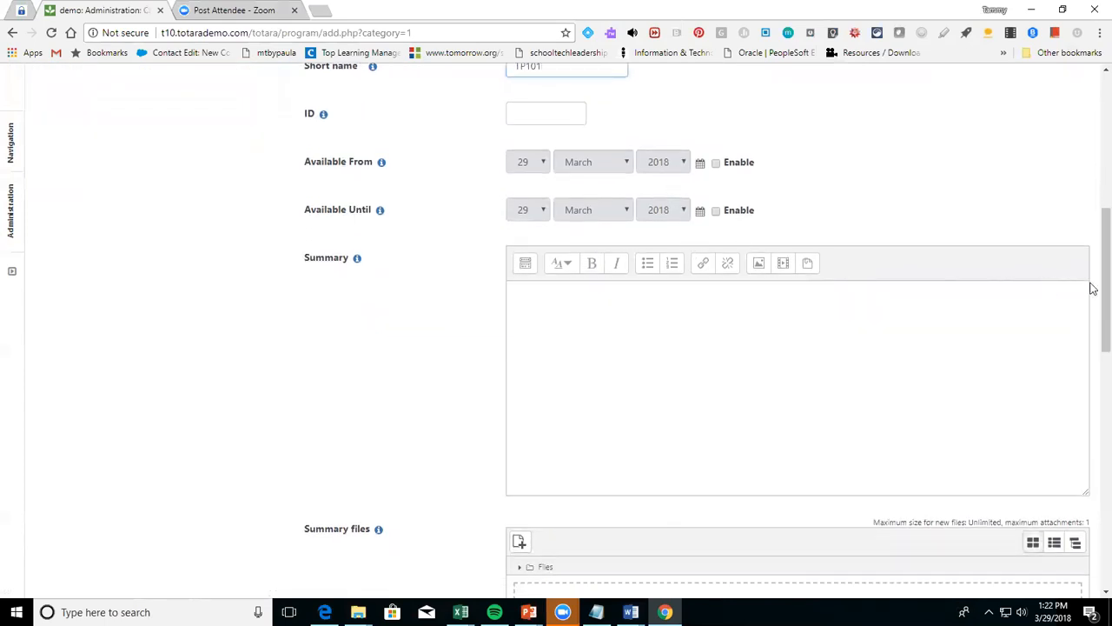
left_click_drag(1092, 293, 1105, 371)
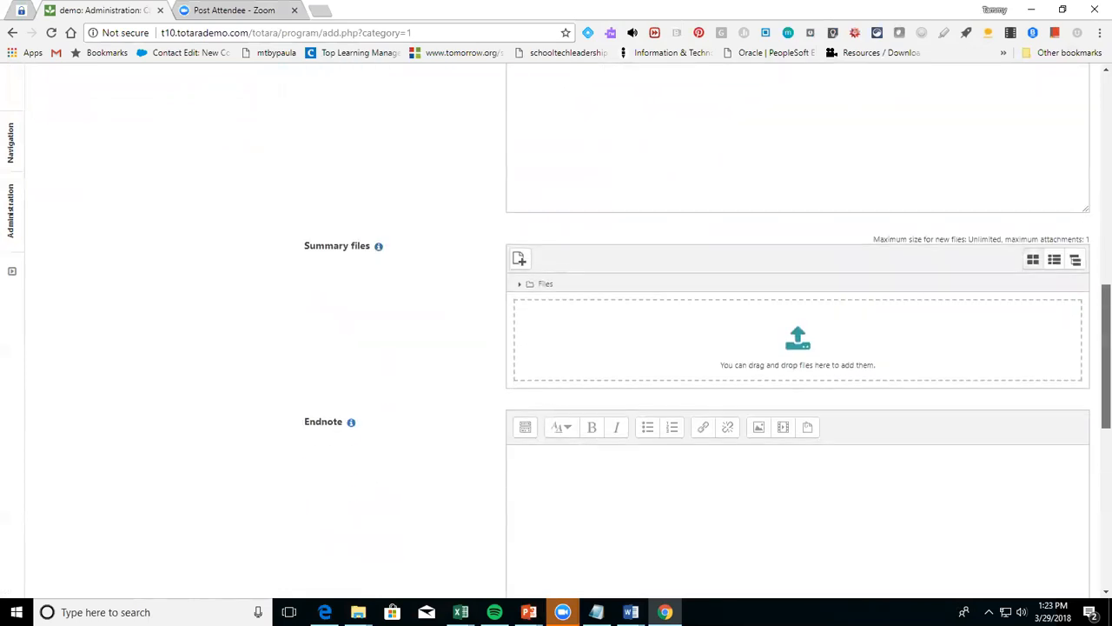
scroll(1088, 182, "up", 10)
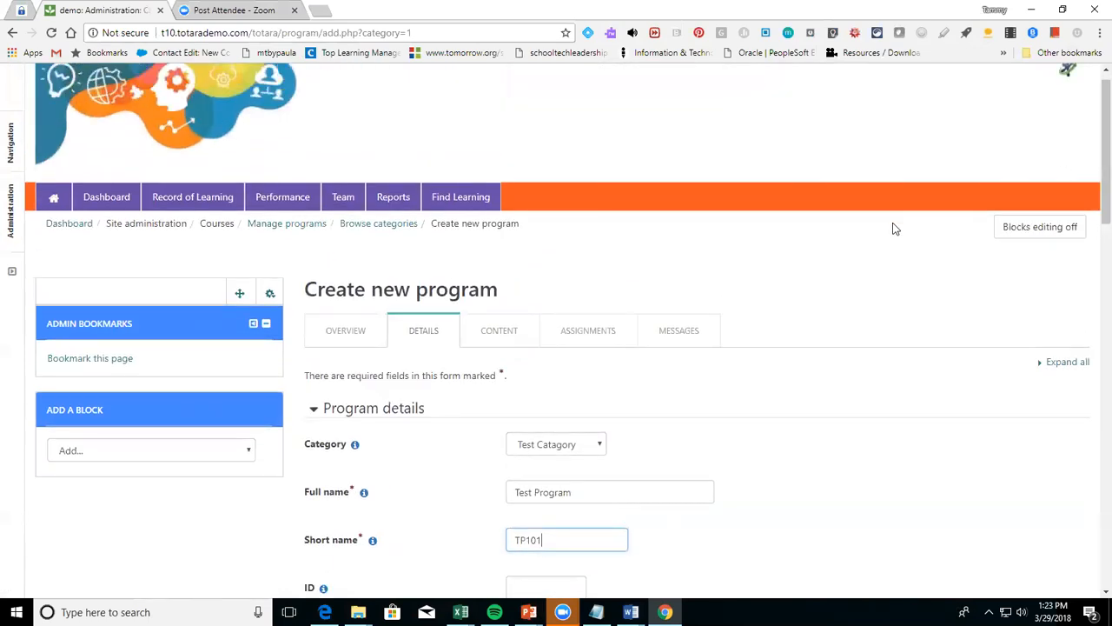
left_click_drag(1093, 218, 1073, 526)
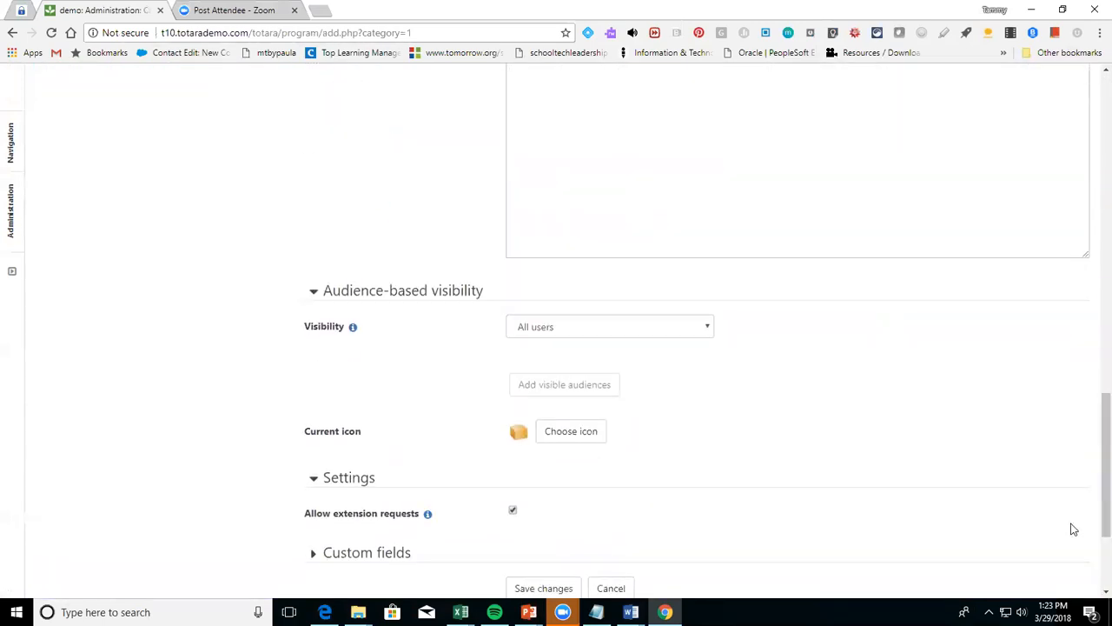
left_click(624, 337)
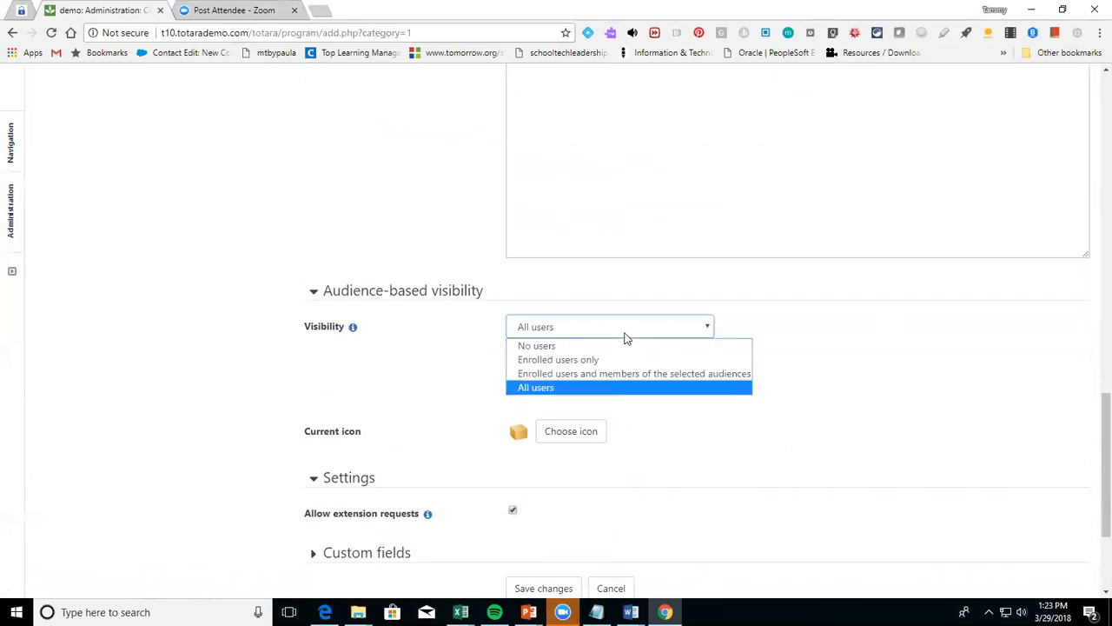
left_click(626, 338)
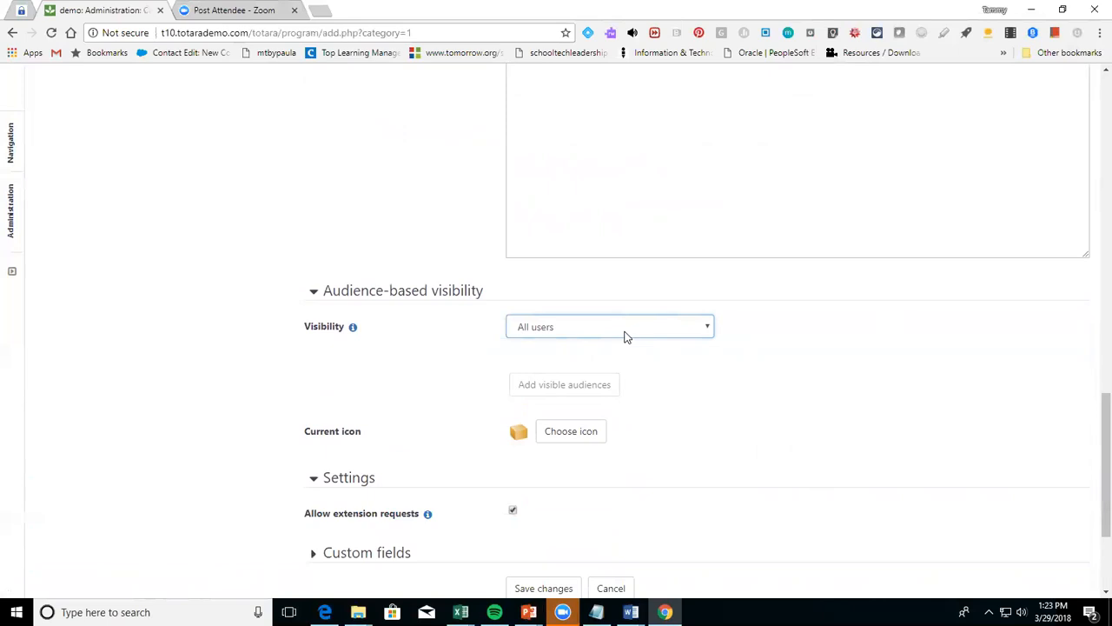
left_click(625, 337)
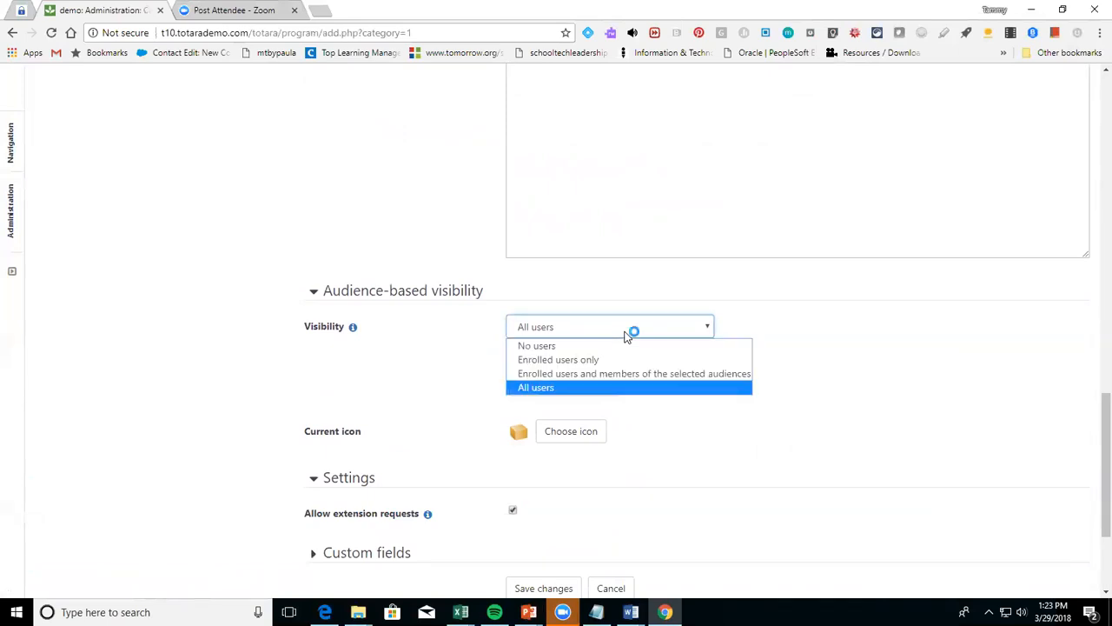
left_click(627, 380)
Add eClass4learning as a visible audience of the program and save the program details
left_click(595, 387)
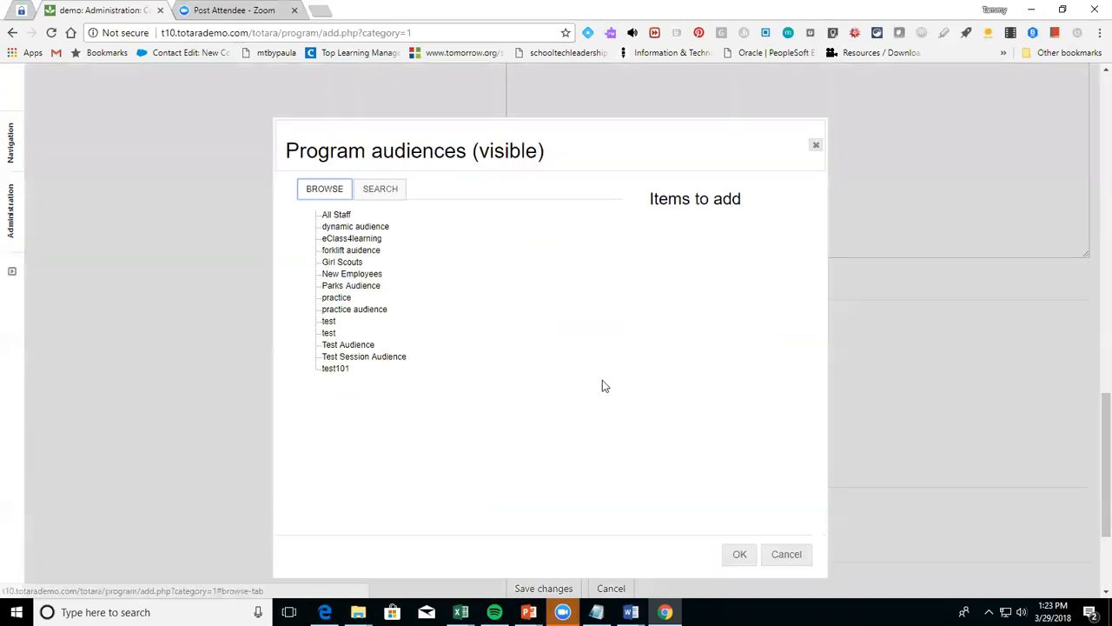
left_click(372, 240)
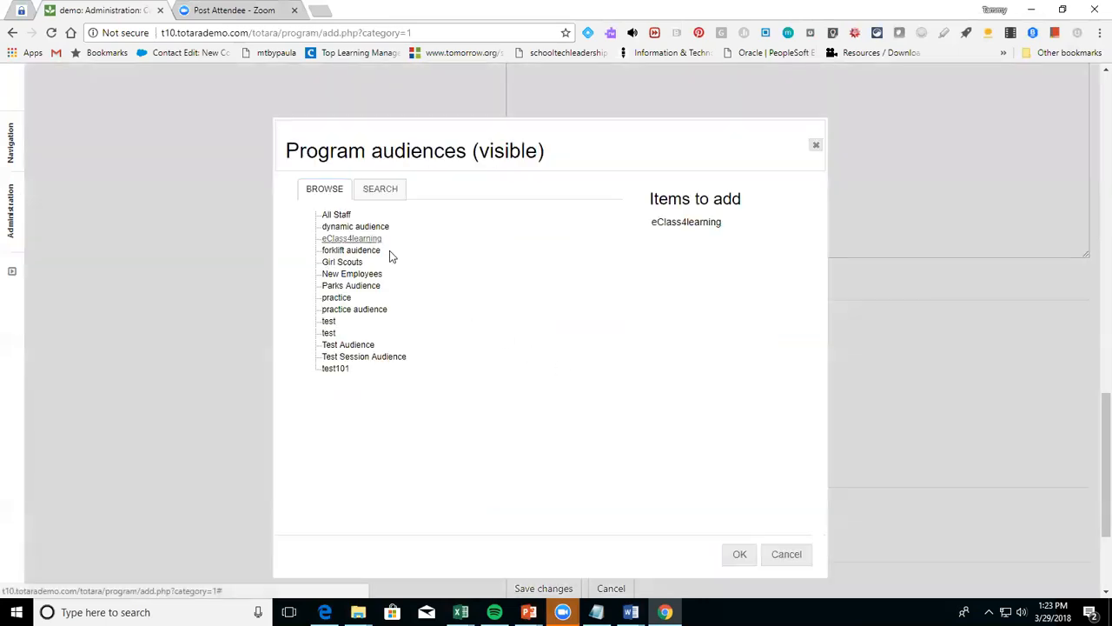
left_click(739, 554)
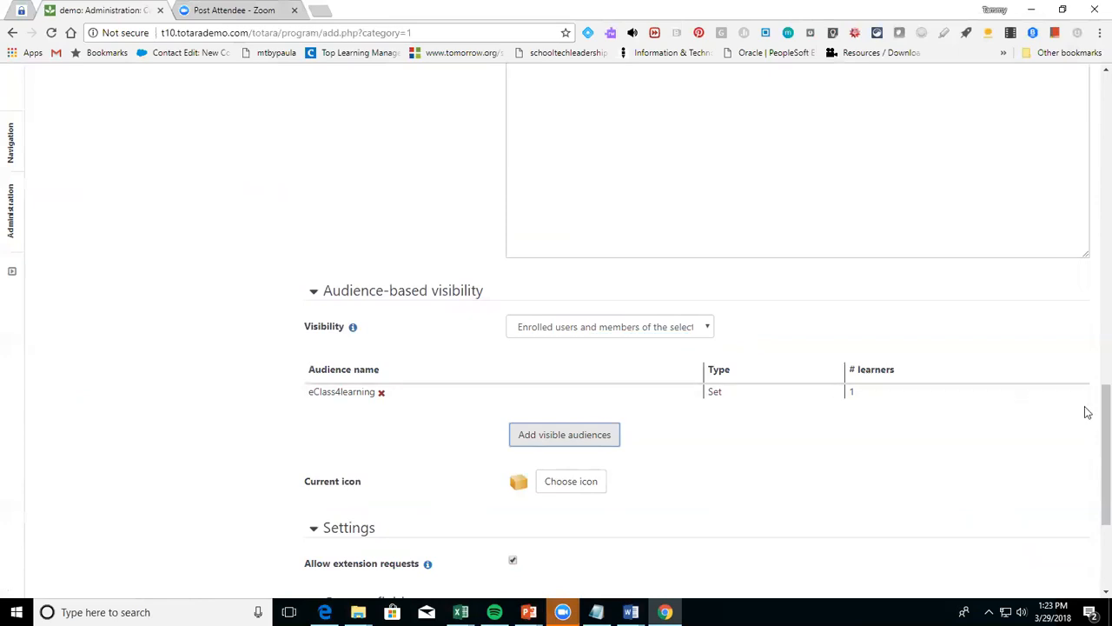
left_click_drag(1093, 414, 1093, 457)
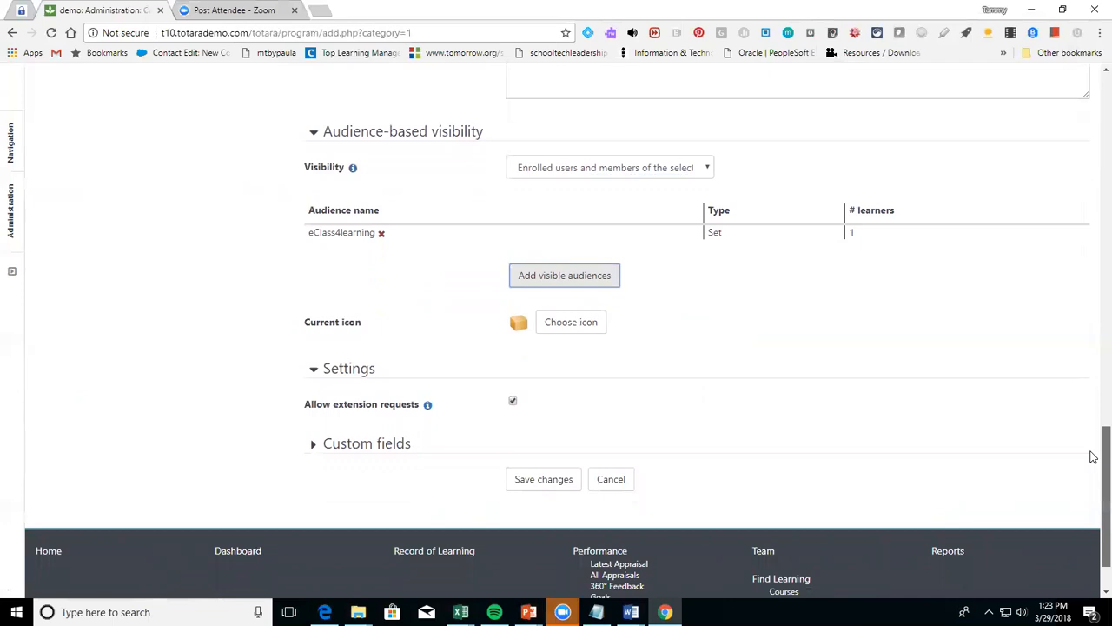
left_click(545, 483)
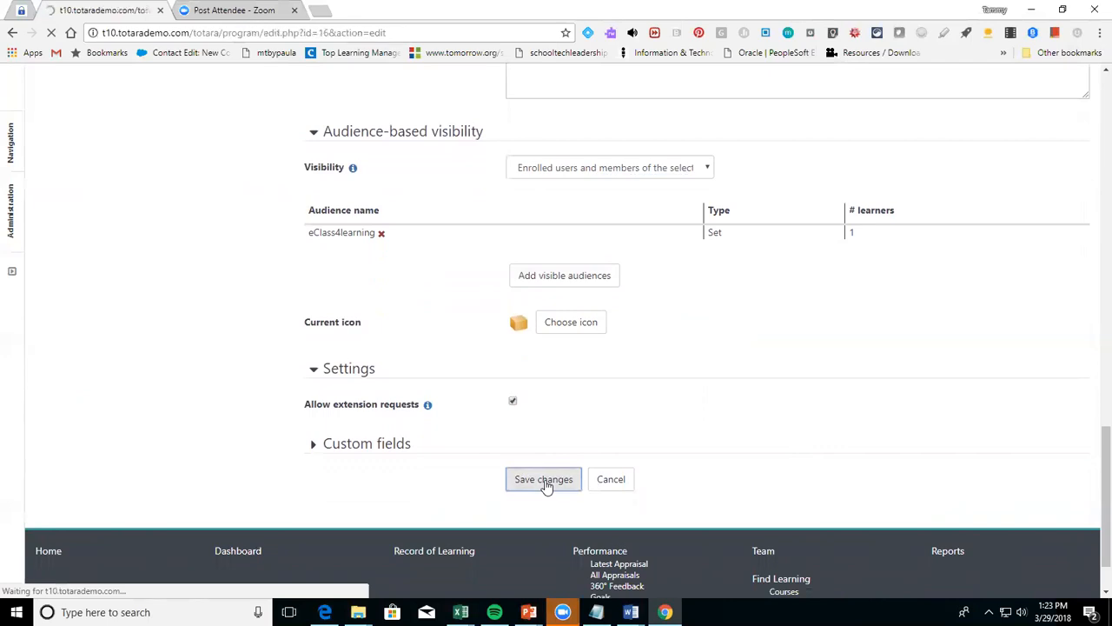
Add a set of courses containing Test Course from Test Catagory to the program's content
left_click(501, 448)
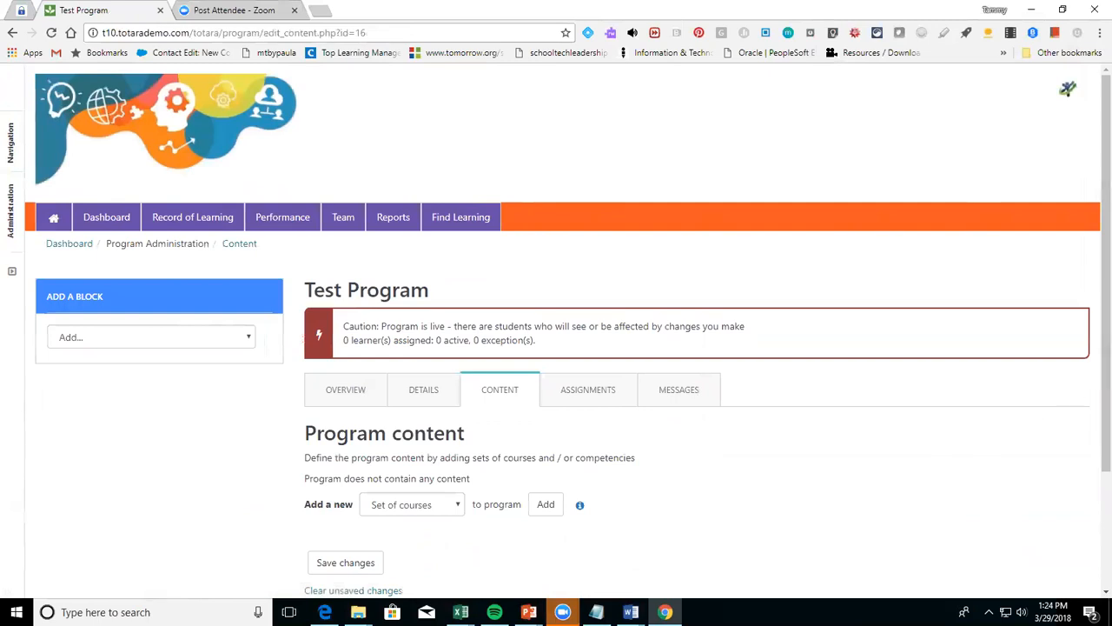
scroll(1091, 283, "down", 3)
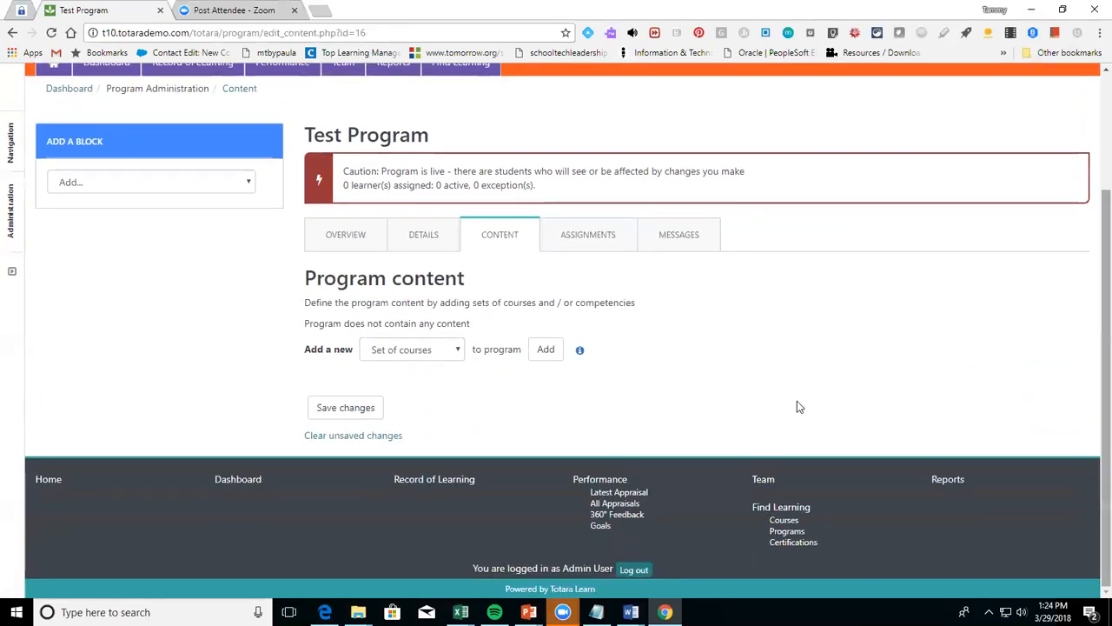
left_click(402, 351)
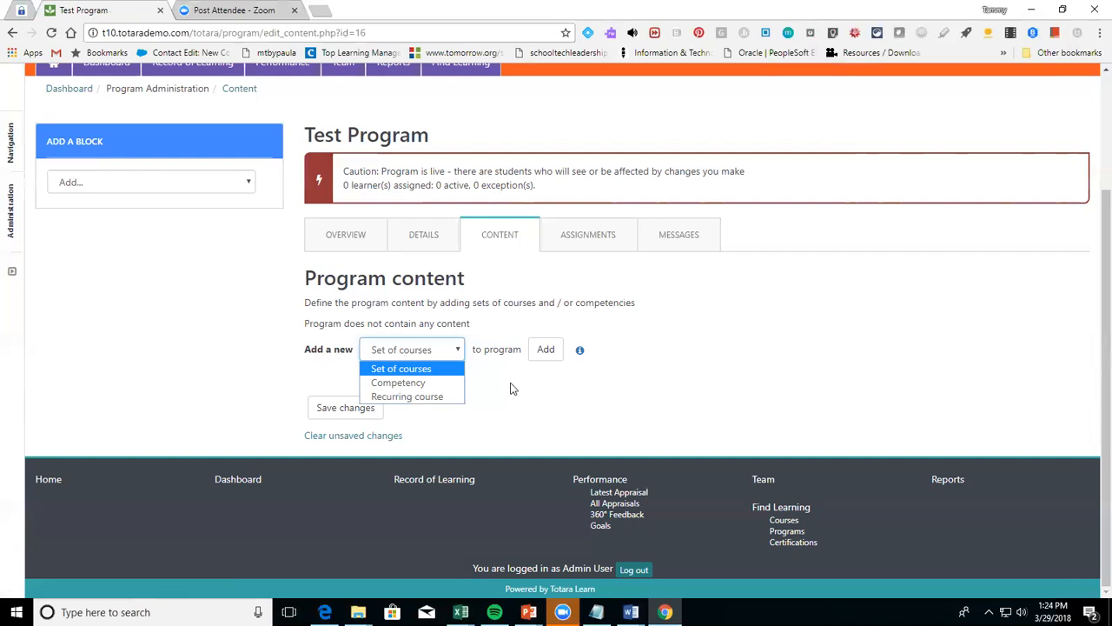
left_click(402, 368)
left_click(546, 349)
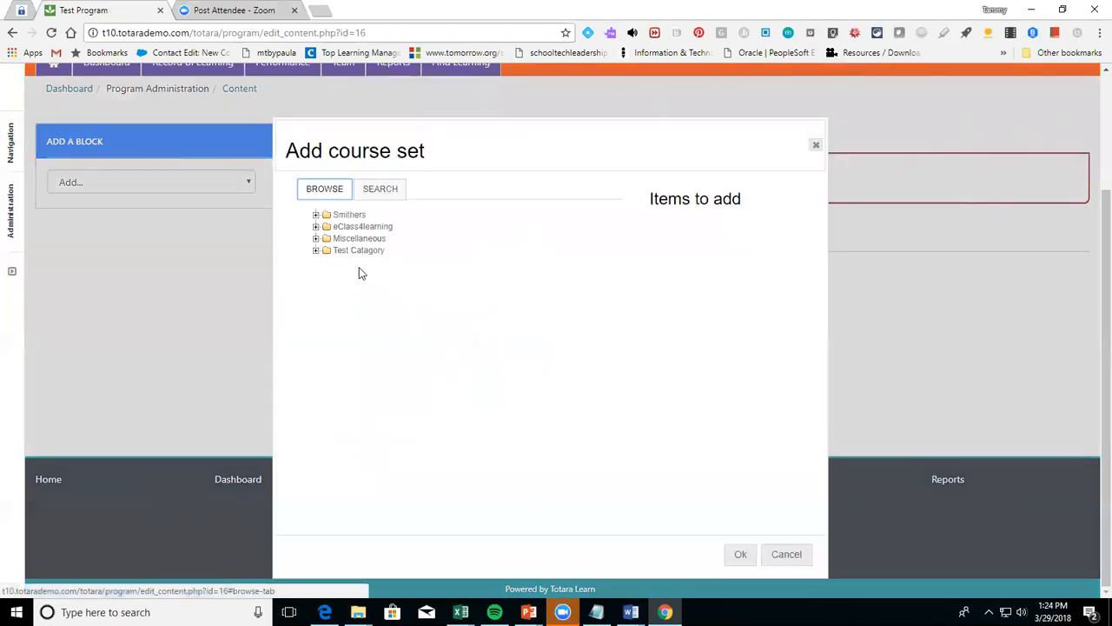
left_click(316, 252)
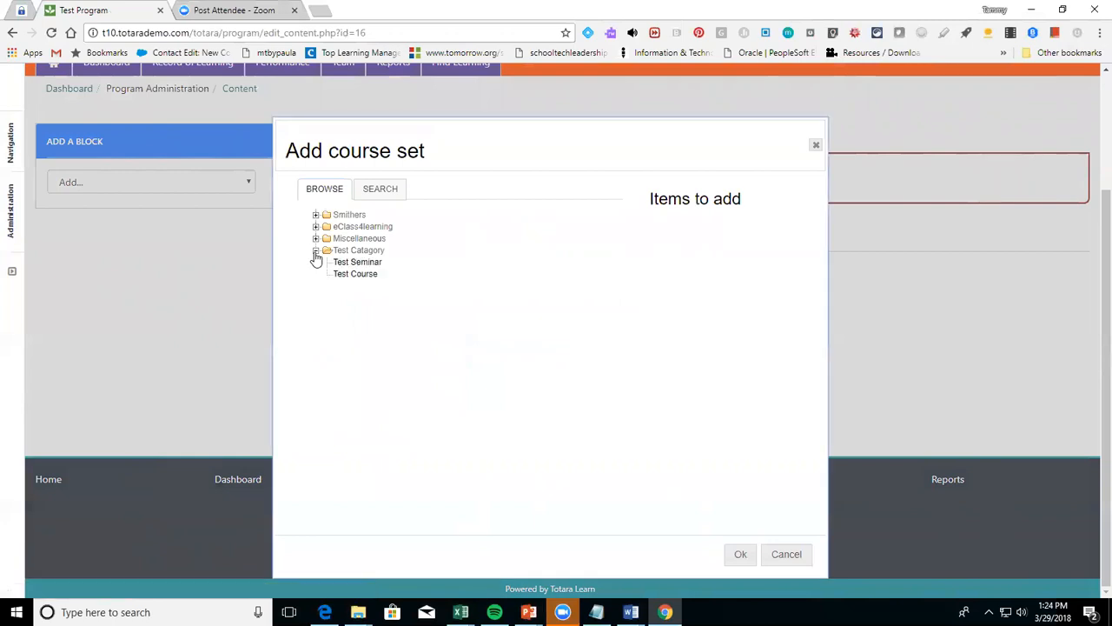
left_click(352, 275)
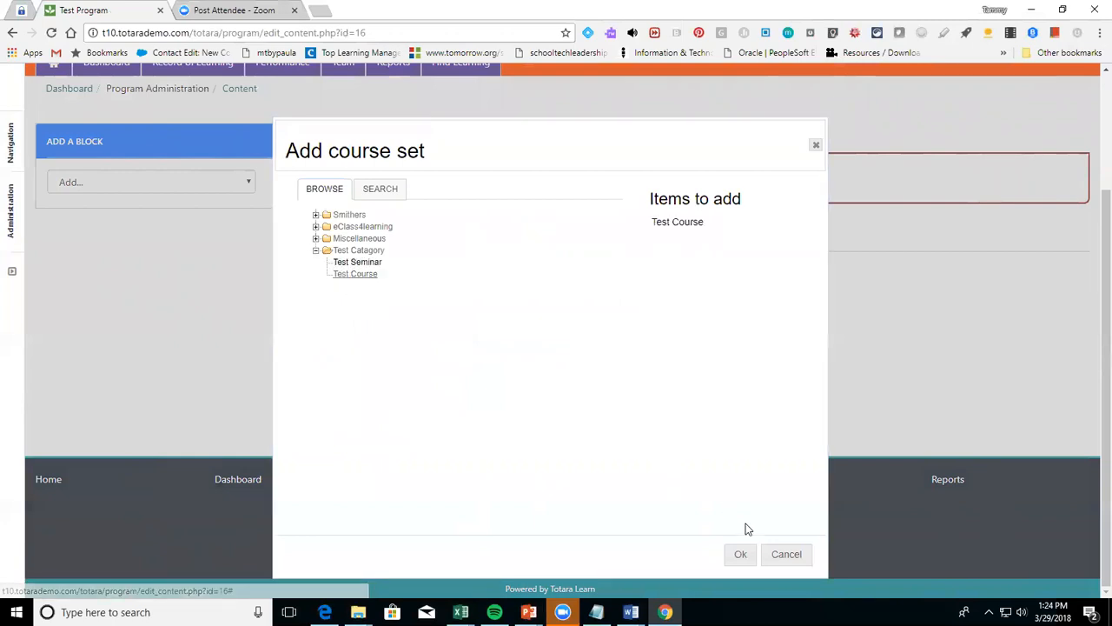
left_click(741, 554)
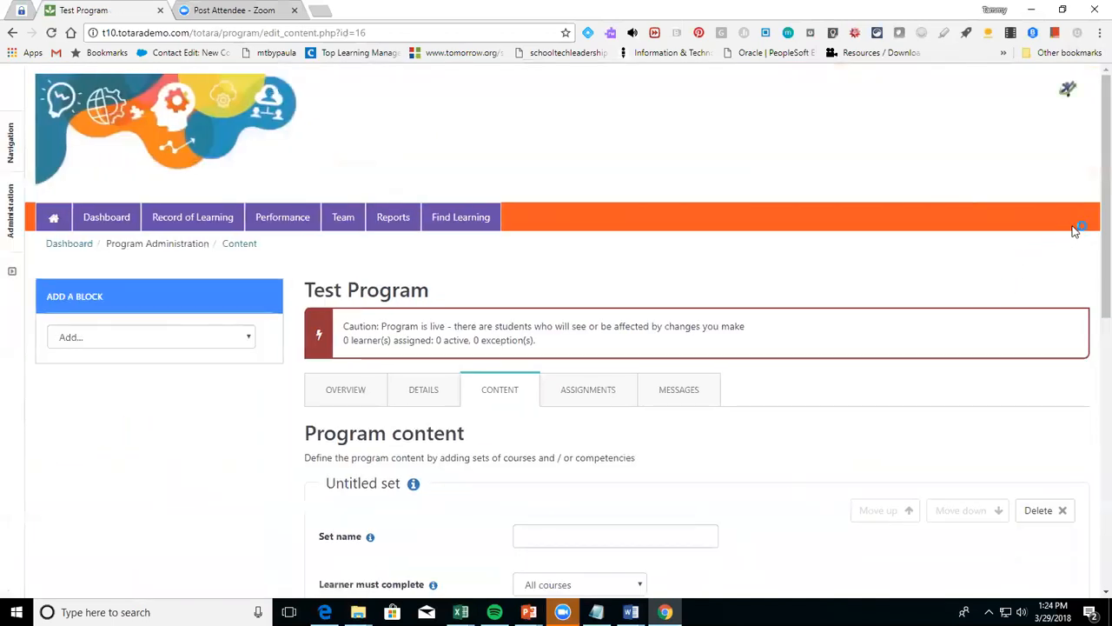
Name the course set Part 1, keeping the requirement that learners complete all courses
left_click_drag(1095, 236, 1091, 407)
left_click(622, 159)
type("Pa")
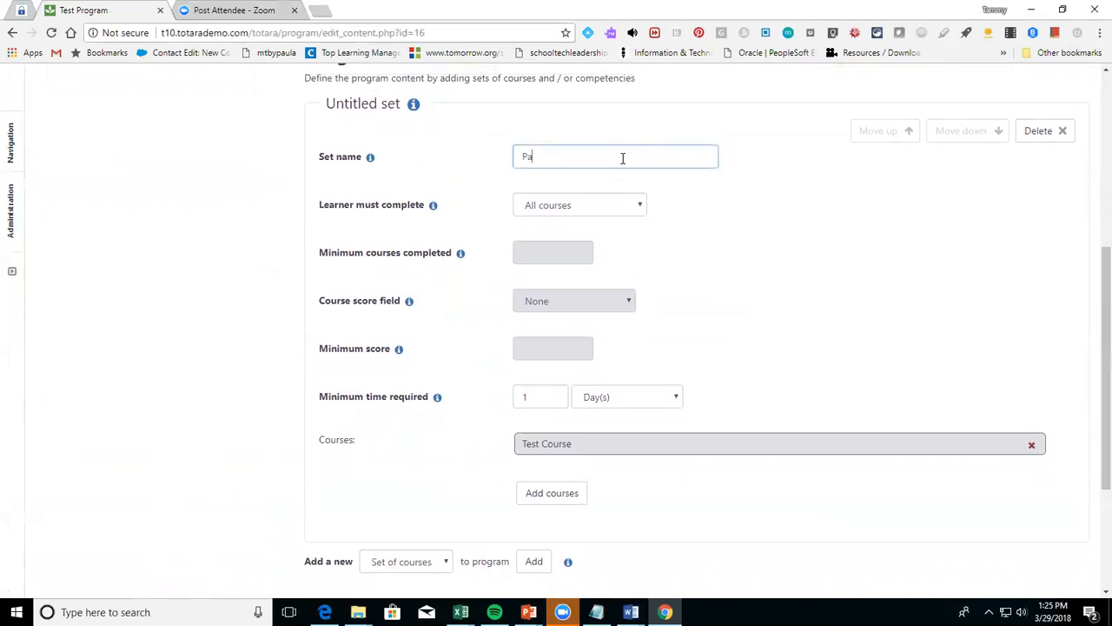
type("rt 1")
left_click(581, 210)
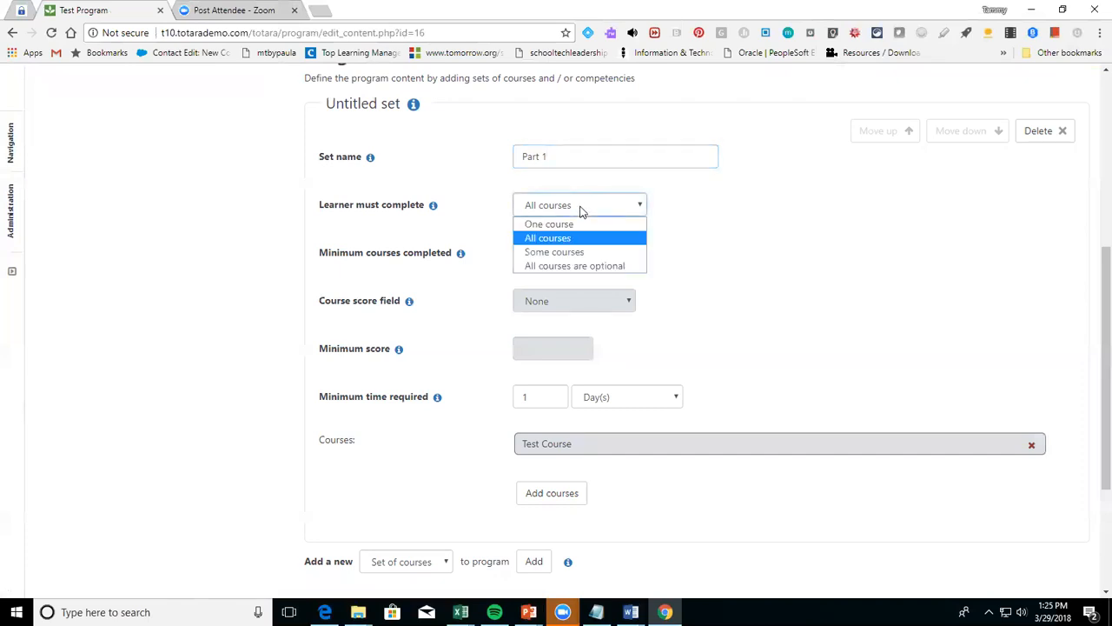
left_click(582, 209)
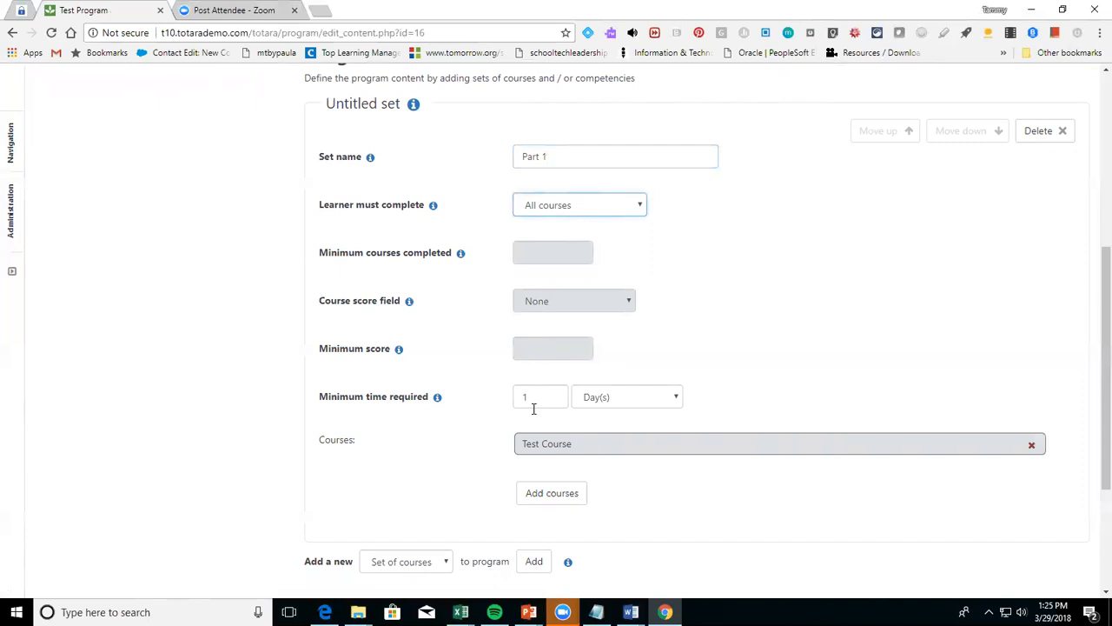
left_click(566, 494)
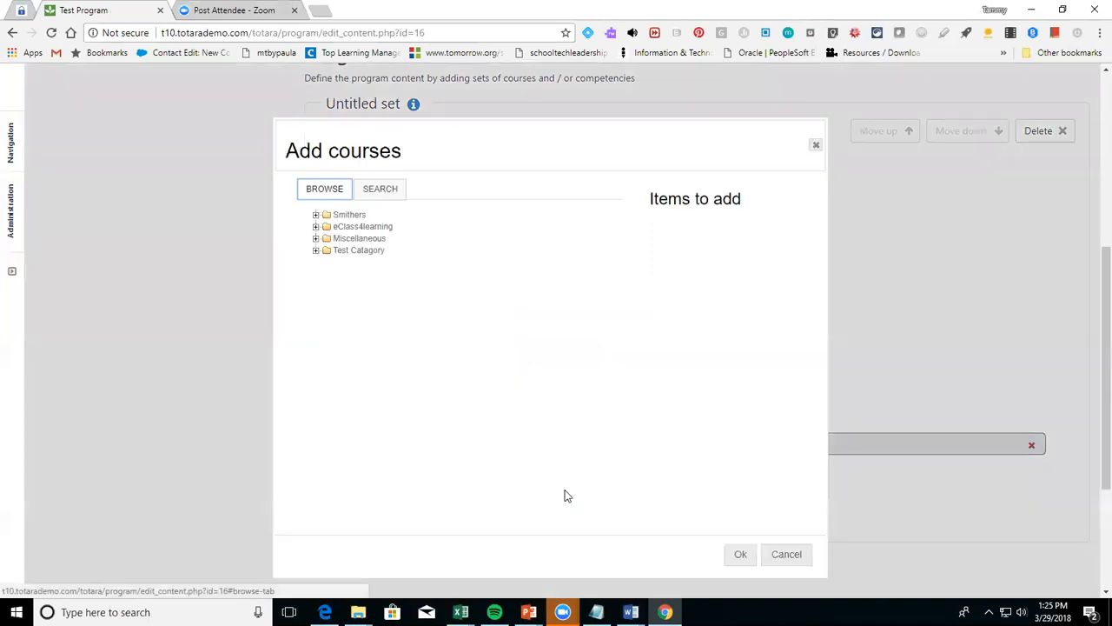
left_click(782, 557)
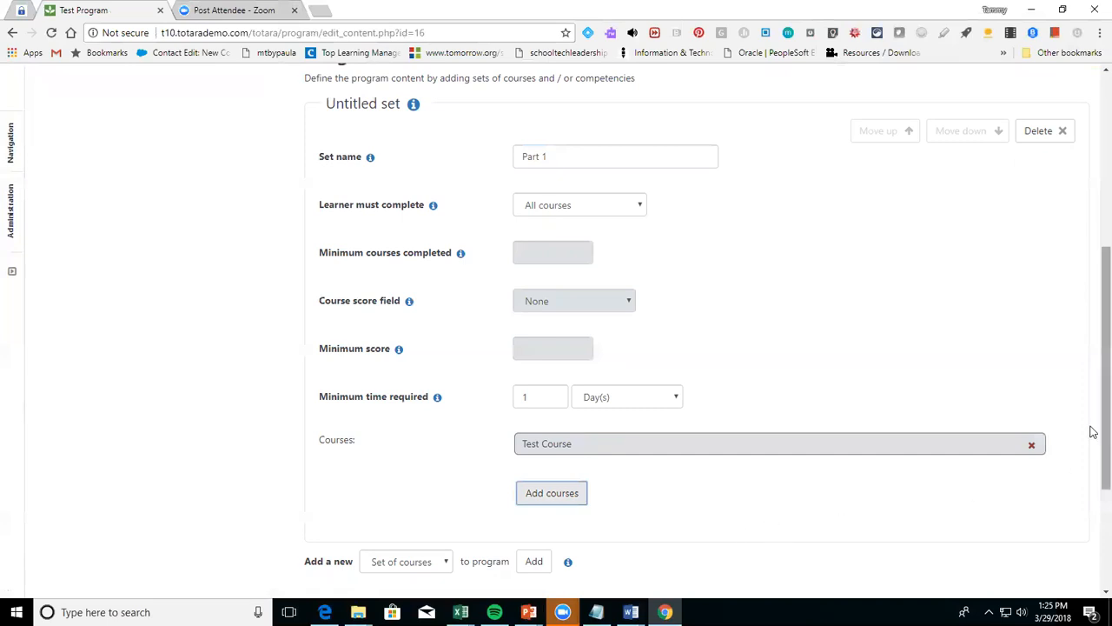
Add another set of courses containing Test Seminar from Test Catagory to the program's content
scroll(1093, 432, "down", 3)
left_click(437, 358)
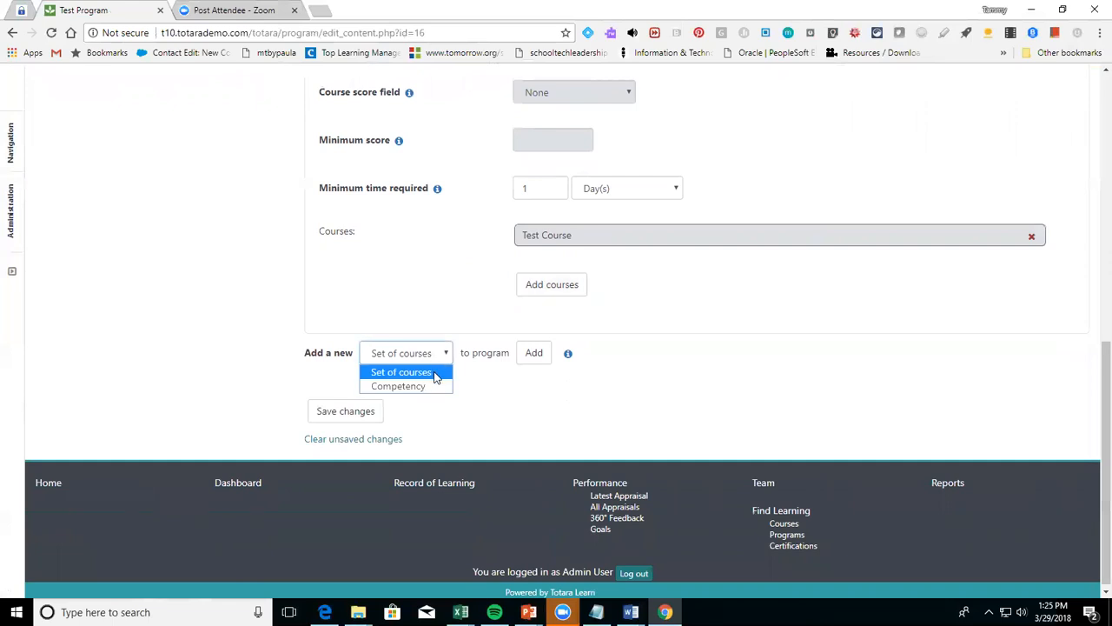
left_click(435, 372)
left_click(531, 354)
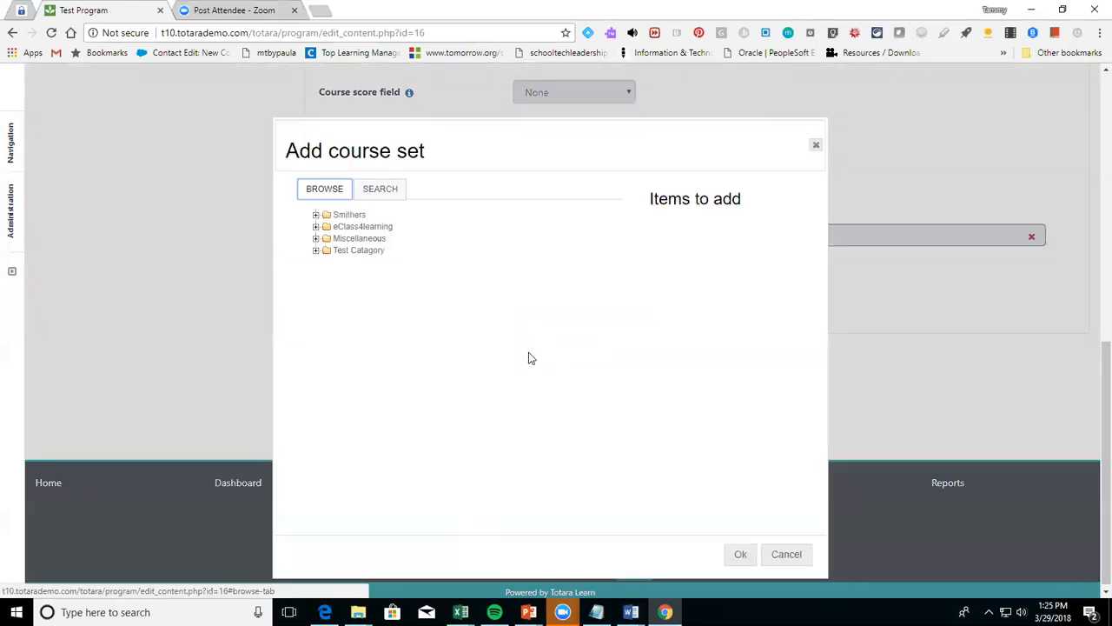
left_click(316, 251)
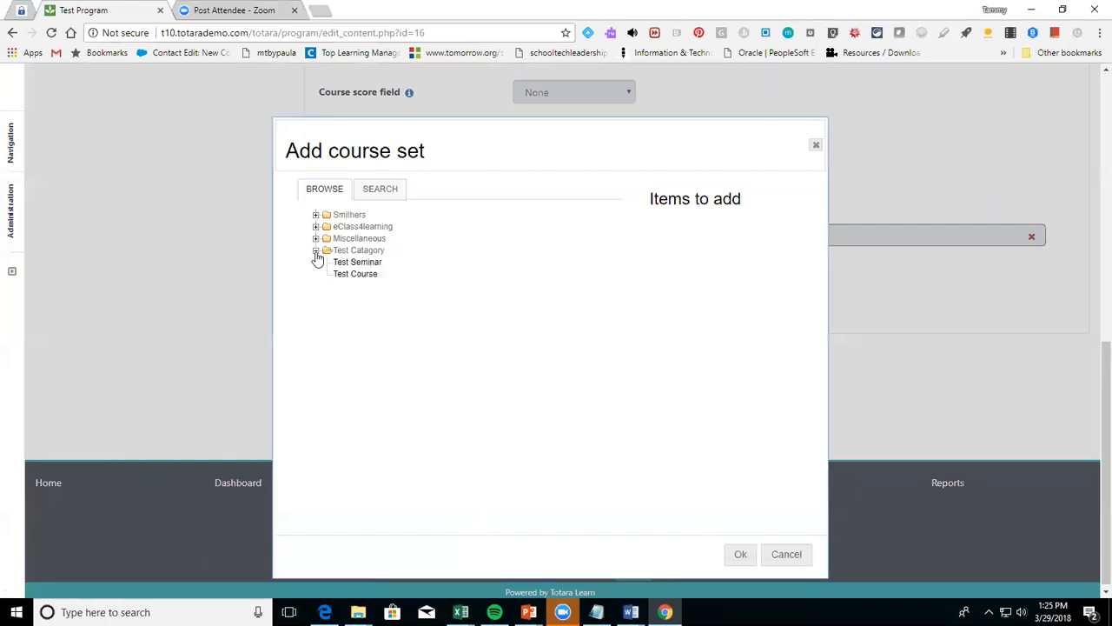
left_click(352, 262)
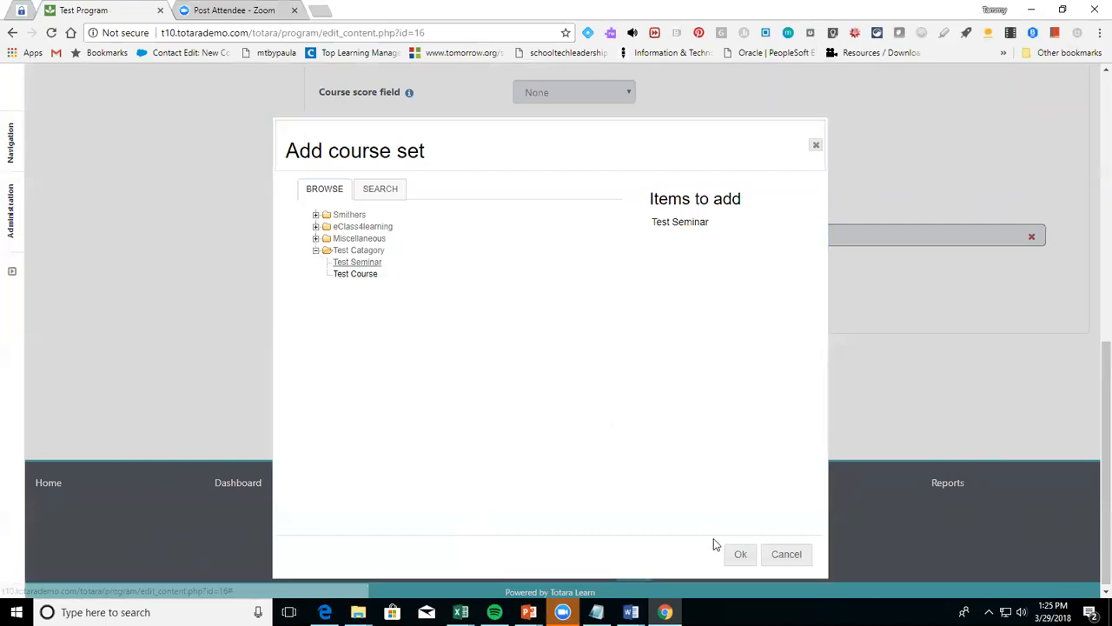
left_click(738, 556)
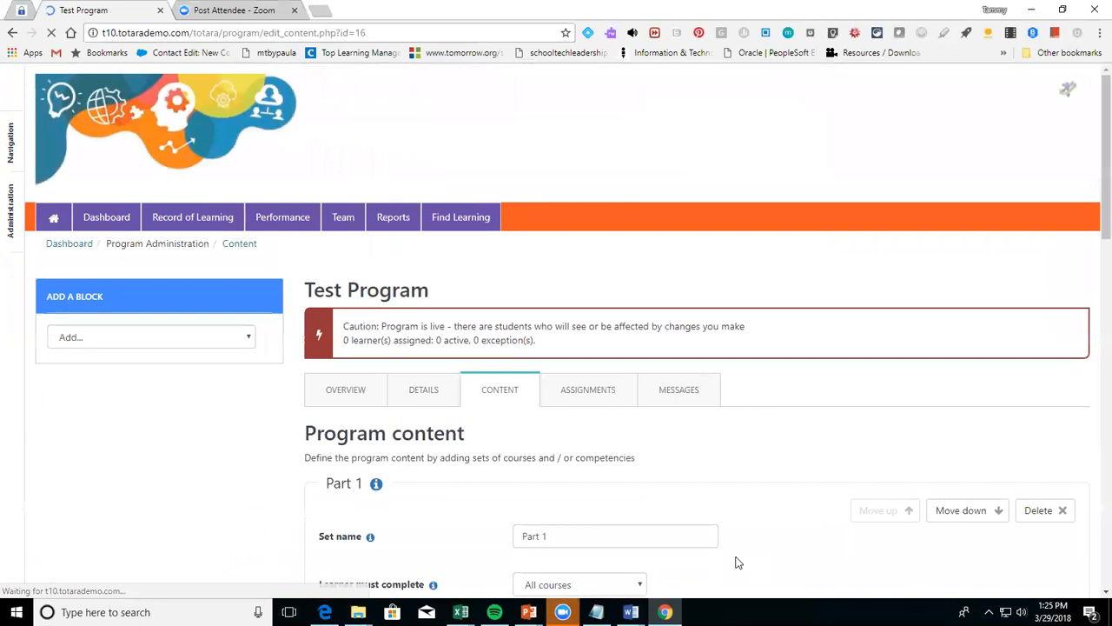
Name the new course set Part 2, keeping "then" as the operator linking it to the Part 1 set
left_click_drag(1106, 186, 1106, 448)
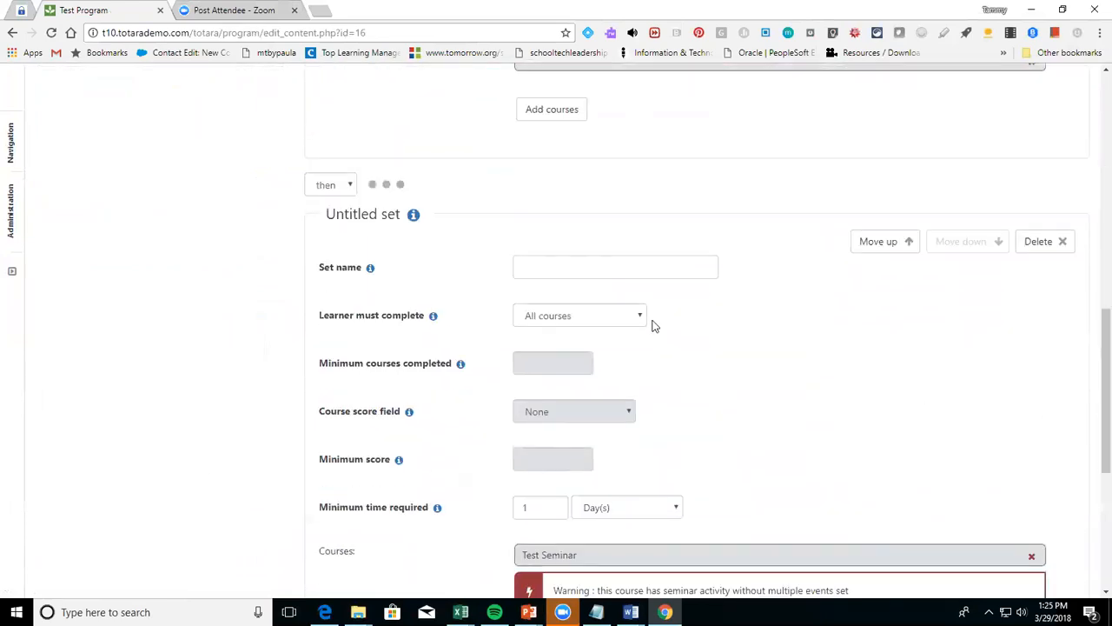
left_click(652, 271)
type("Part 2")
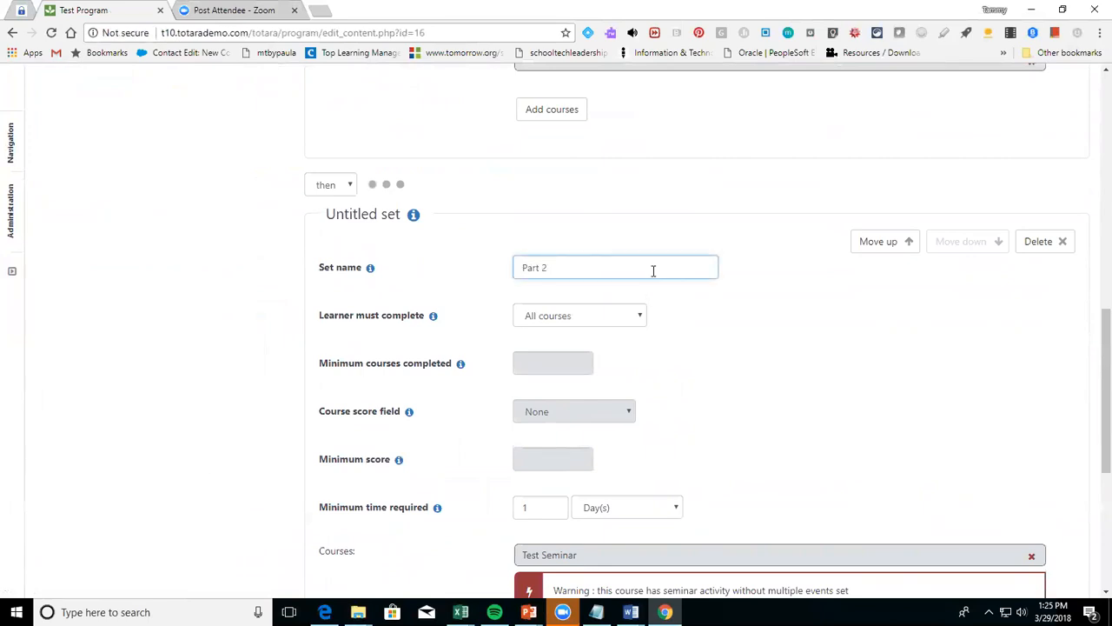
left_click(348, 186)
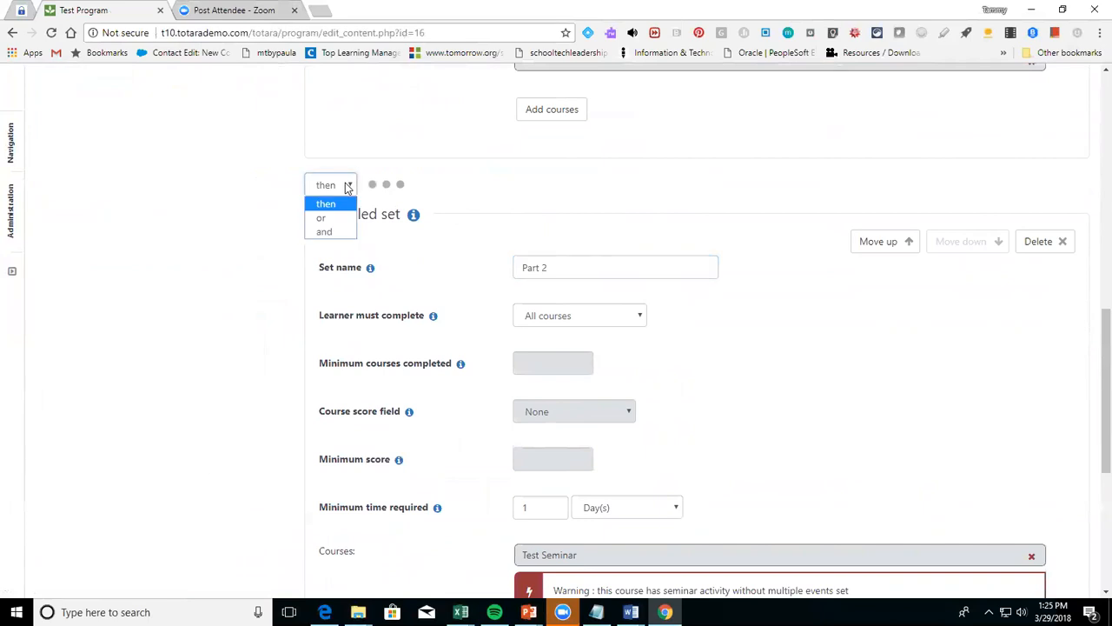
left_click(350, 186)
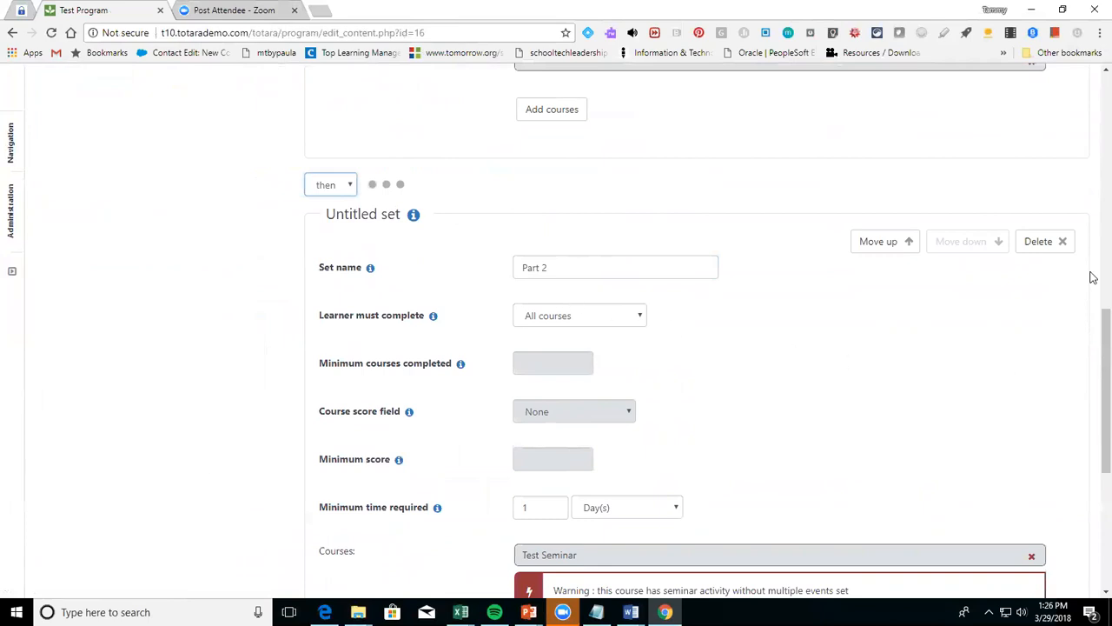
Save all the program content changes
left_click_drag(1102, 353, 1093, 453)
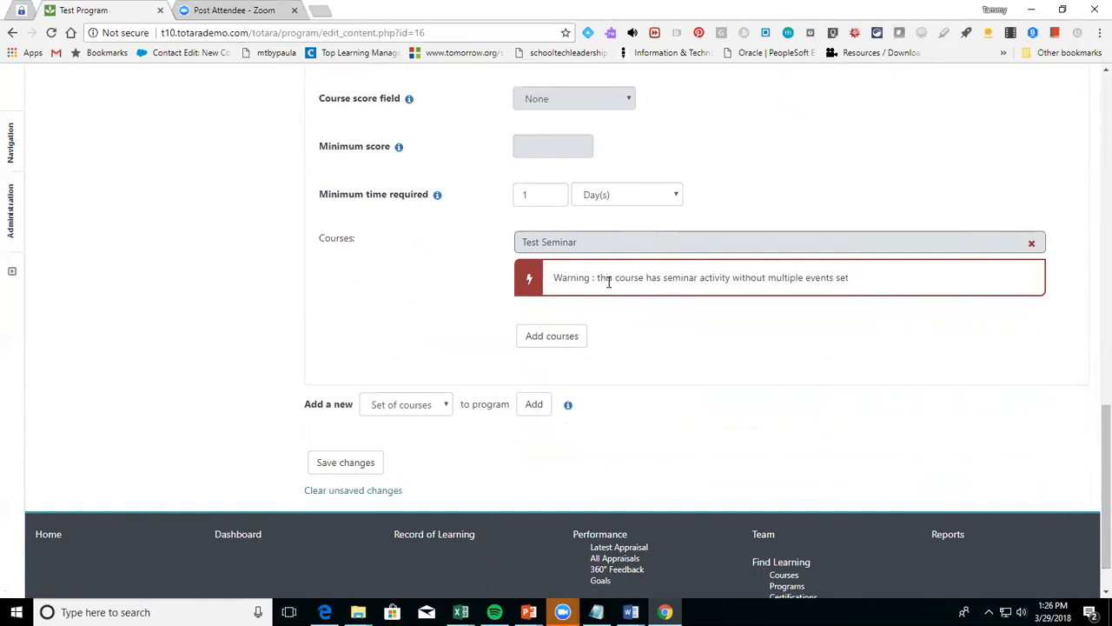
left_click(328, 469)
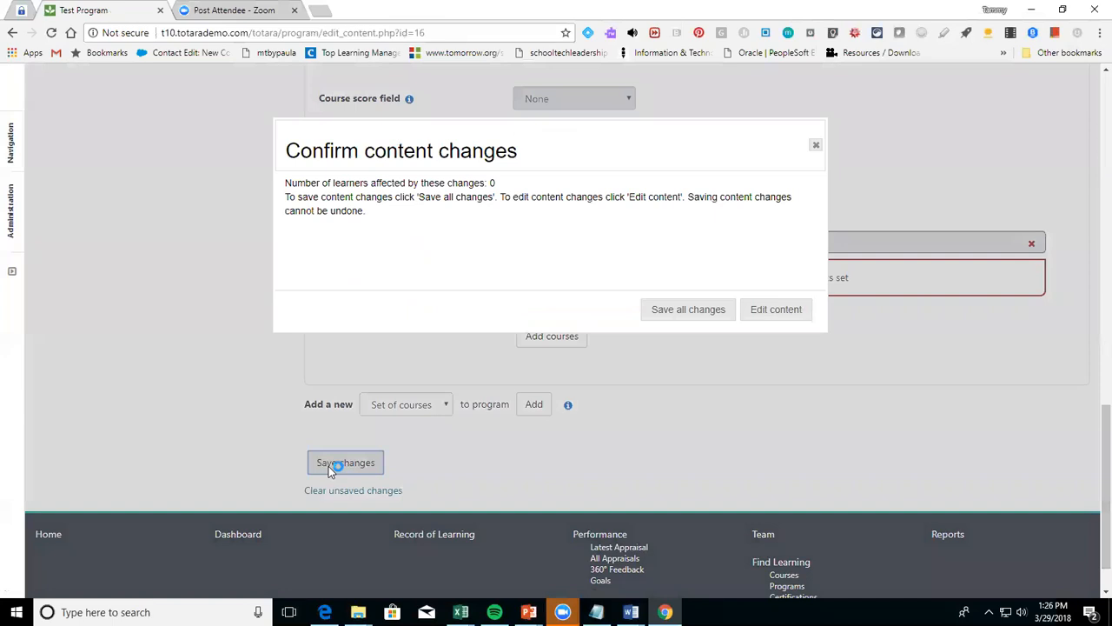
left_click(710, 316)
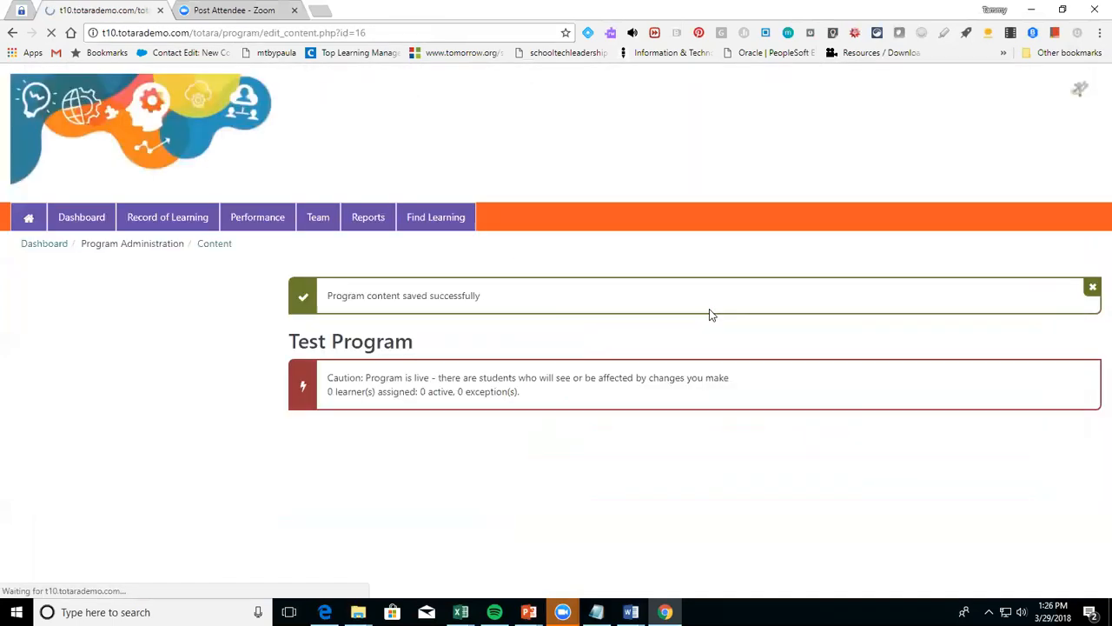
Add an Organizations group to the program's assignments and assign HQ from Organization 1
left_click(594, 444)
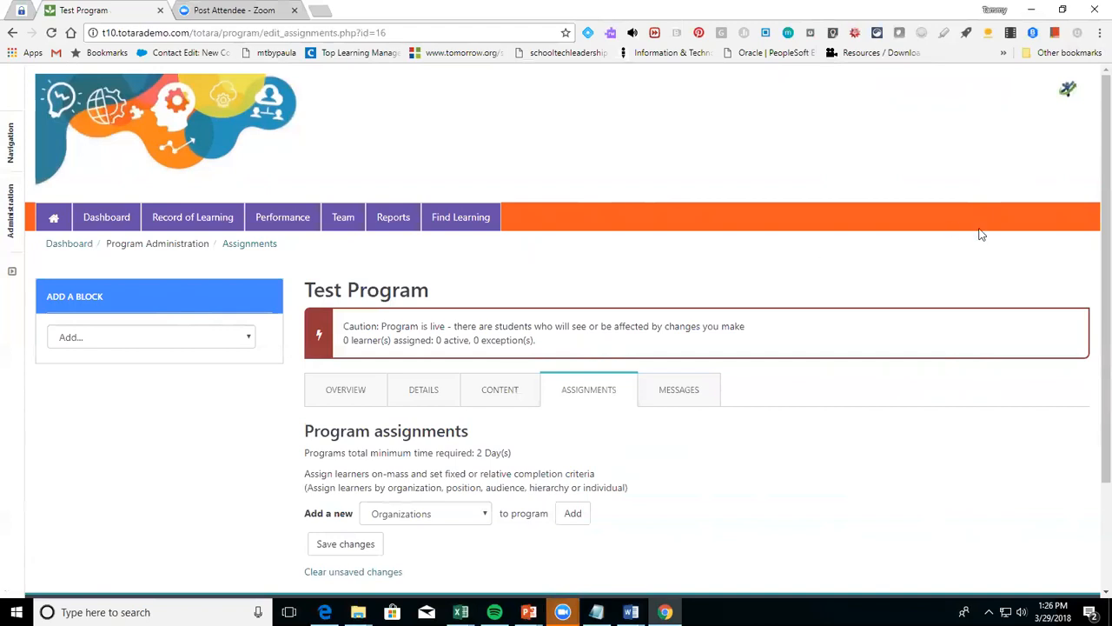
left_click_drag(1107, 222, 1106, 330)
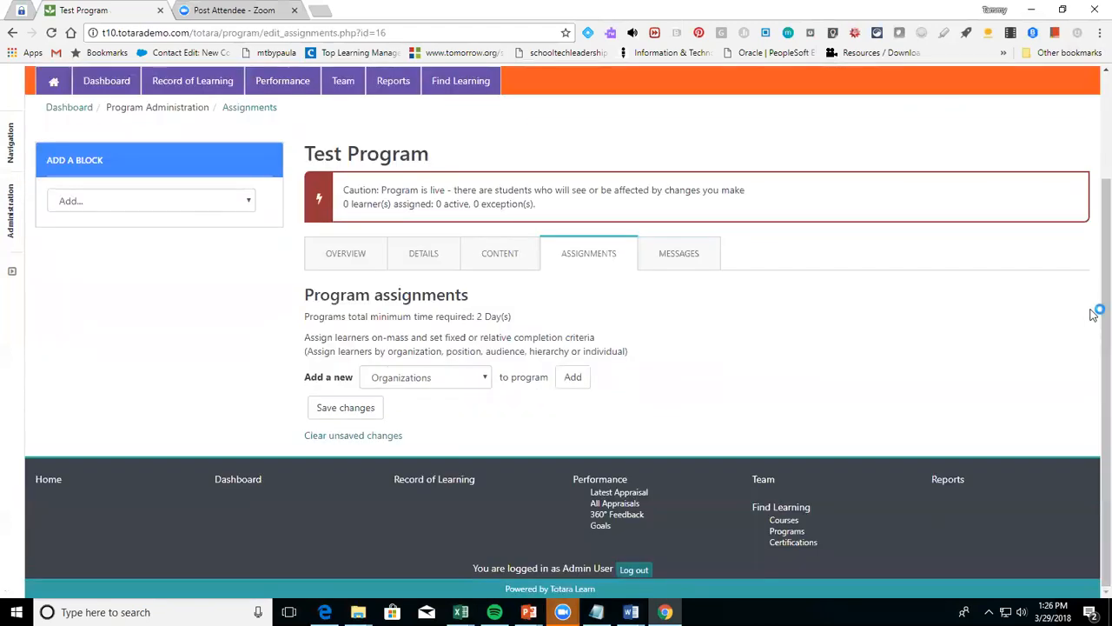
left_click(483, 380)
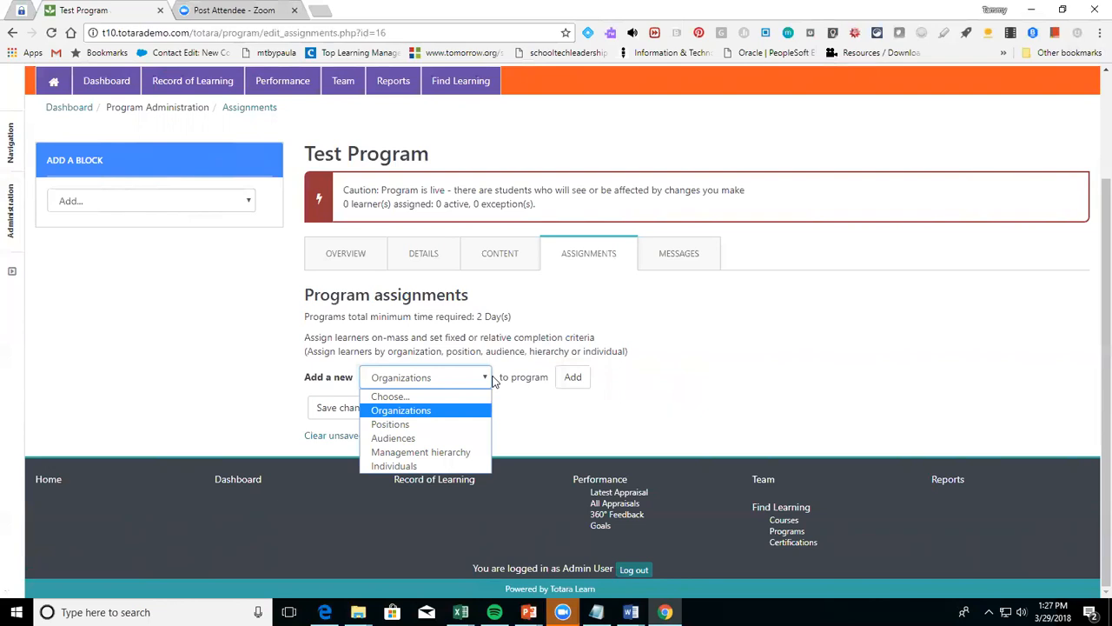
left_click(484, 411)
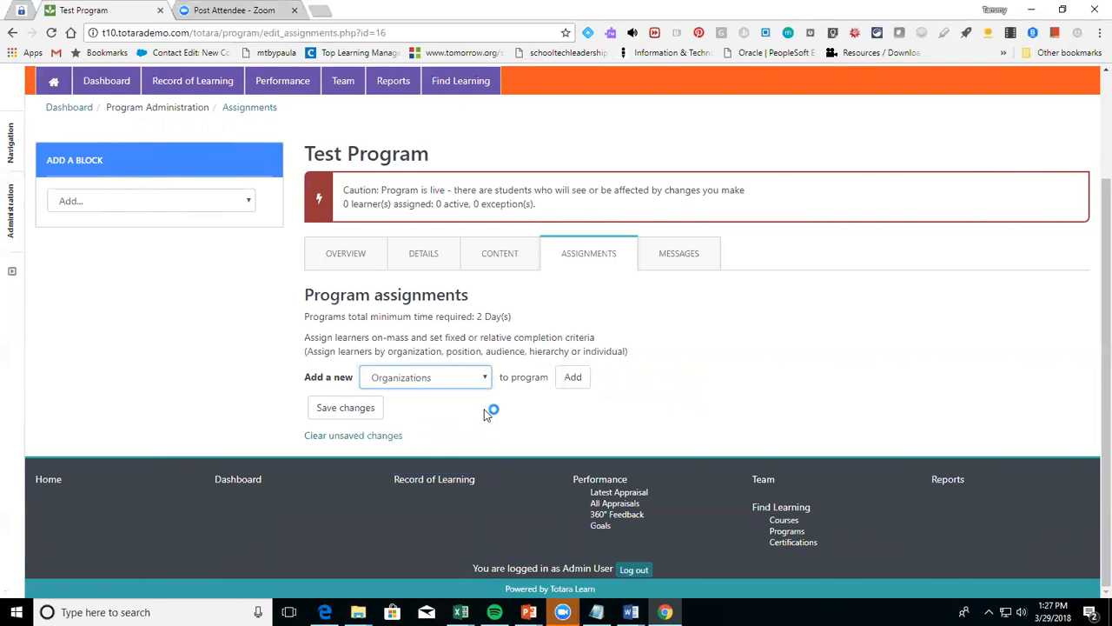
left_click(573, 379)
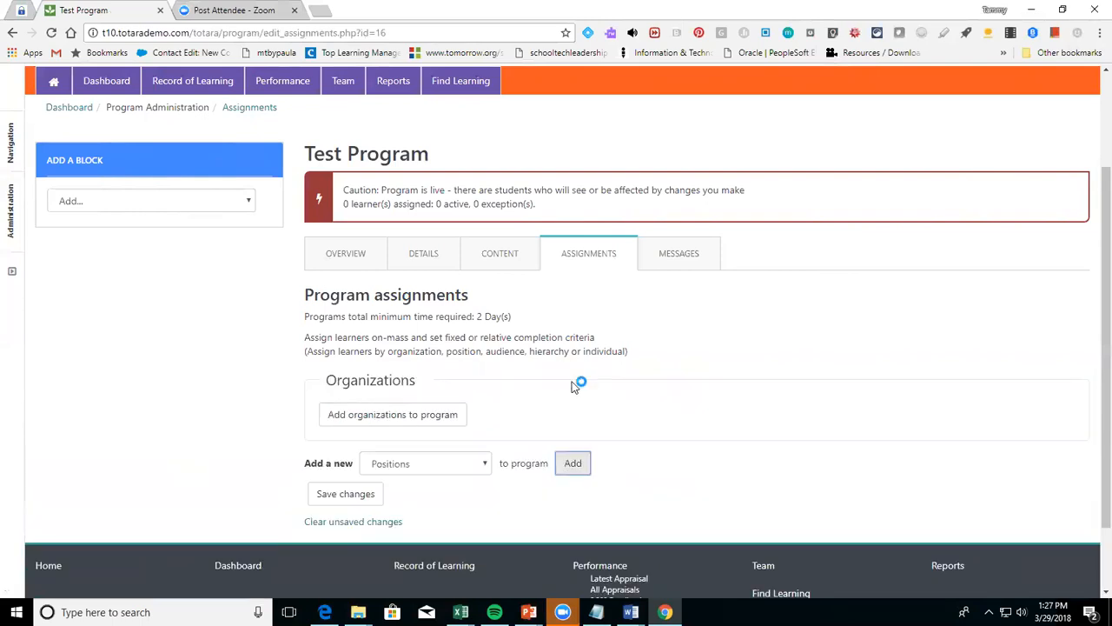
left_click(460, 416)
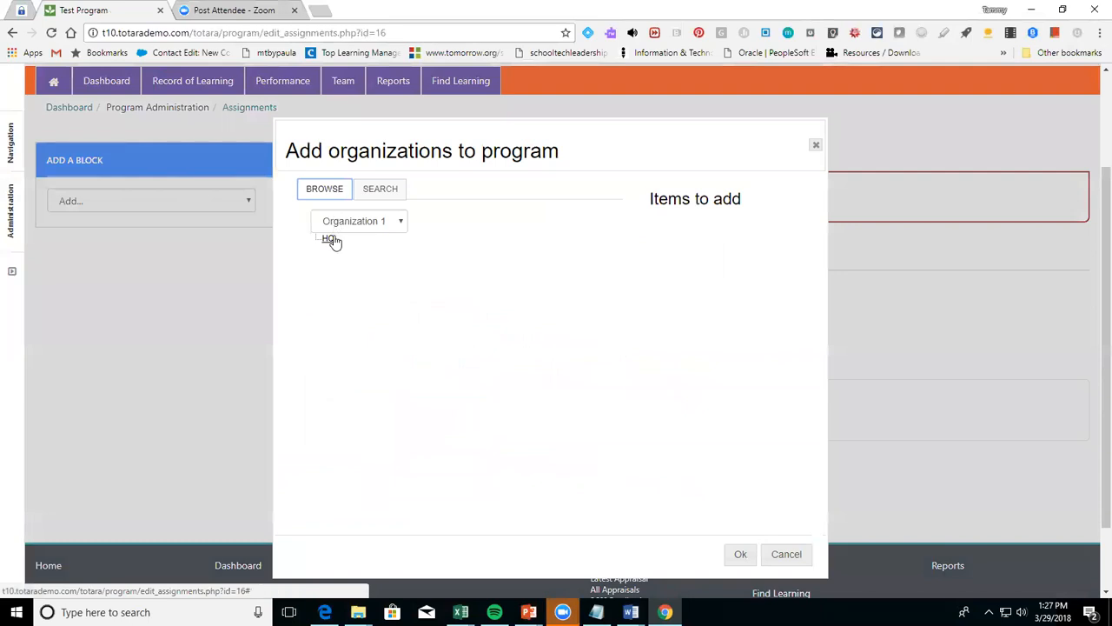
left_click(330, 239)
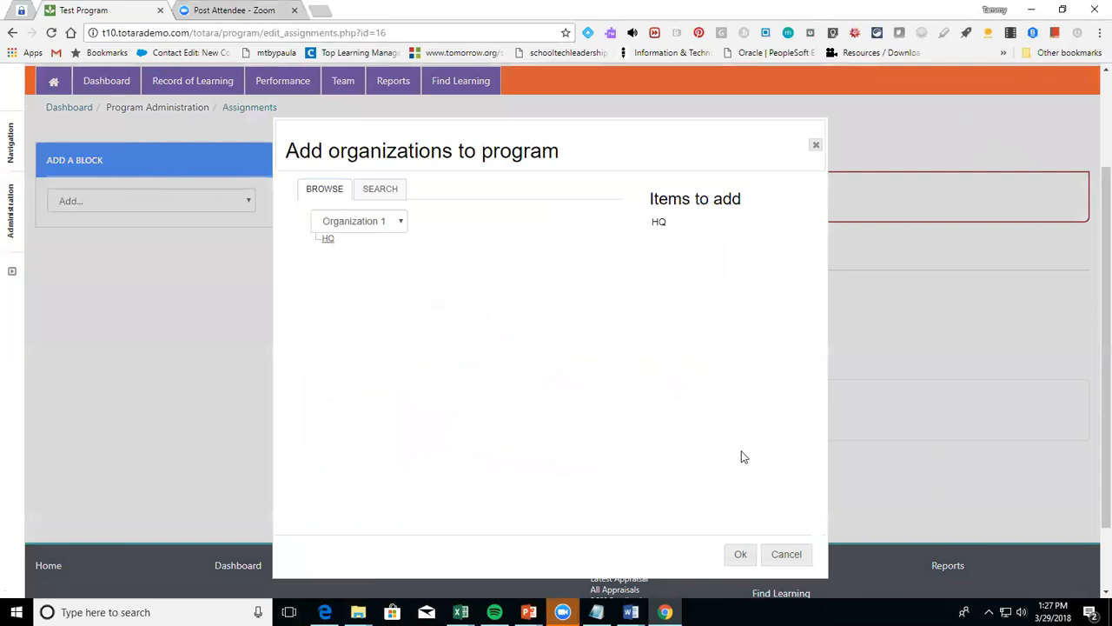
left_click(739, 557)
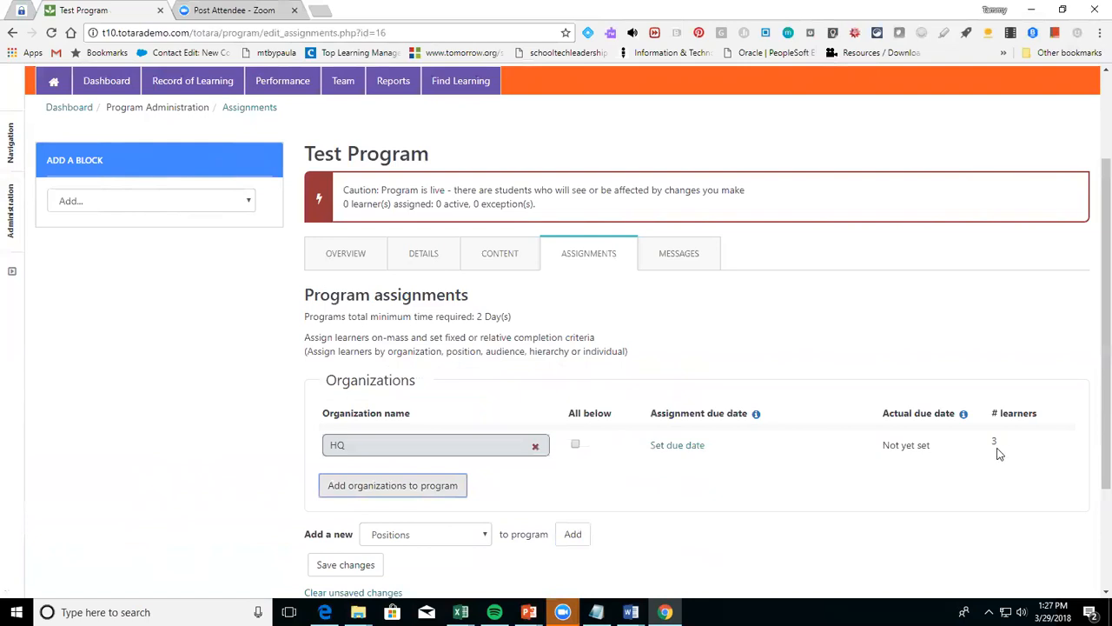
Add a Positions group to the program assignments and assign the VPCIO position
scroll(1090, 439, "down", 2)
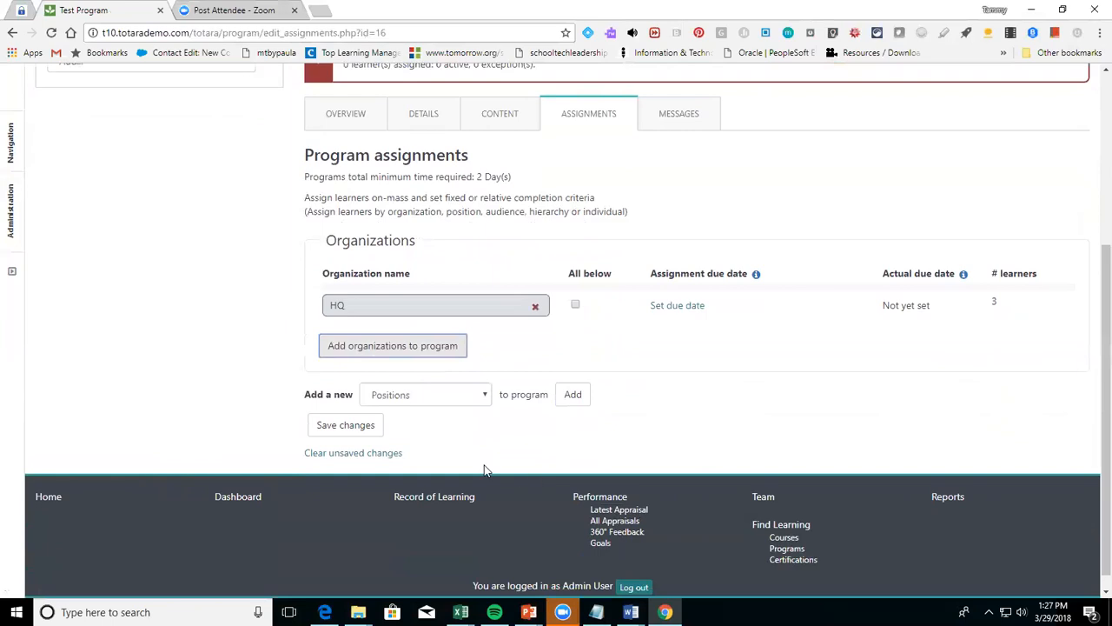
left_click(445, 399)
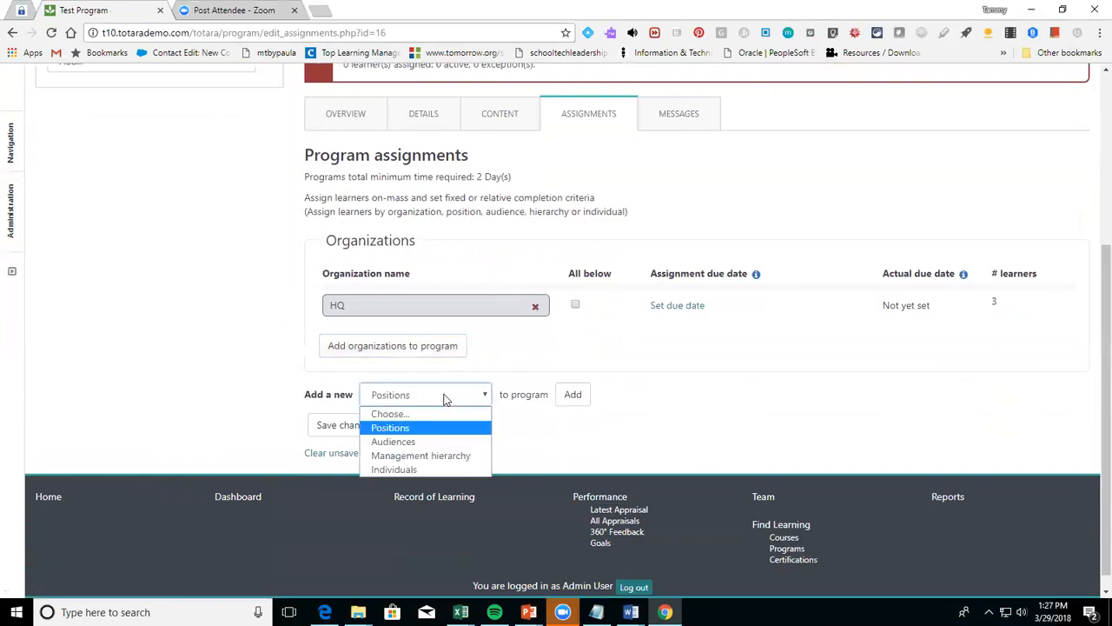
left_click(574, 398)
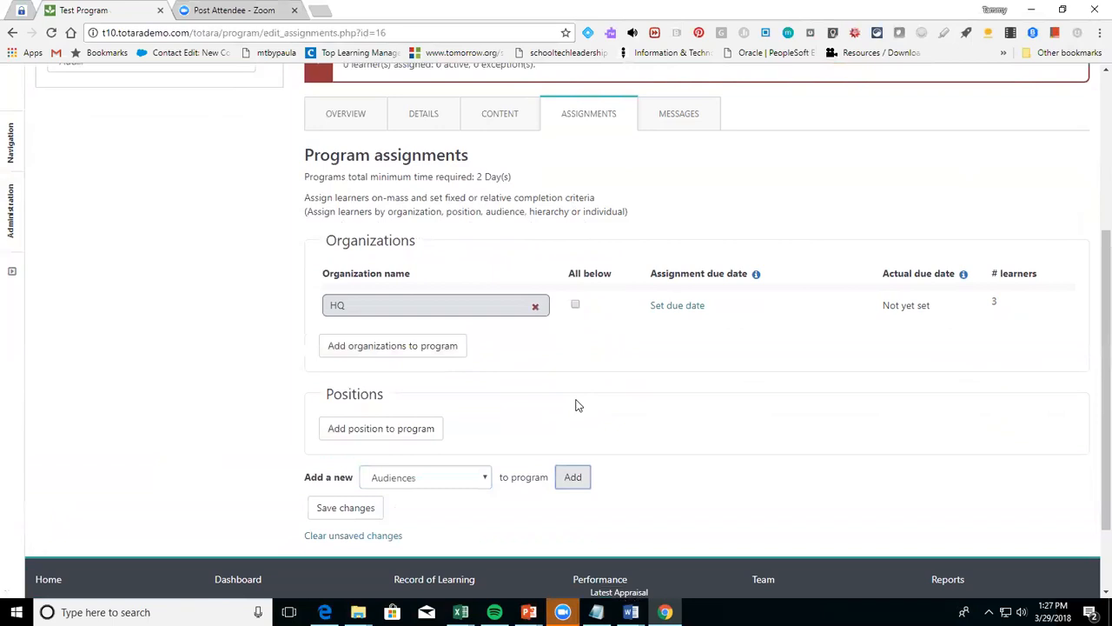
left_click(421, 435)
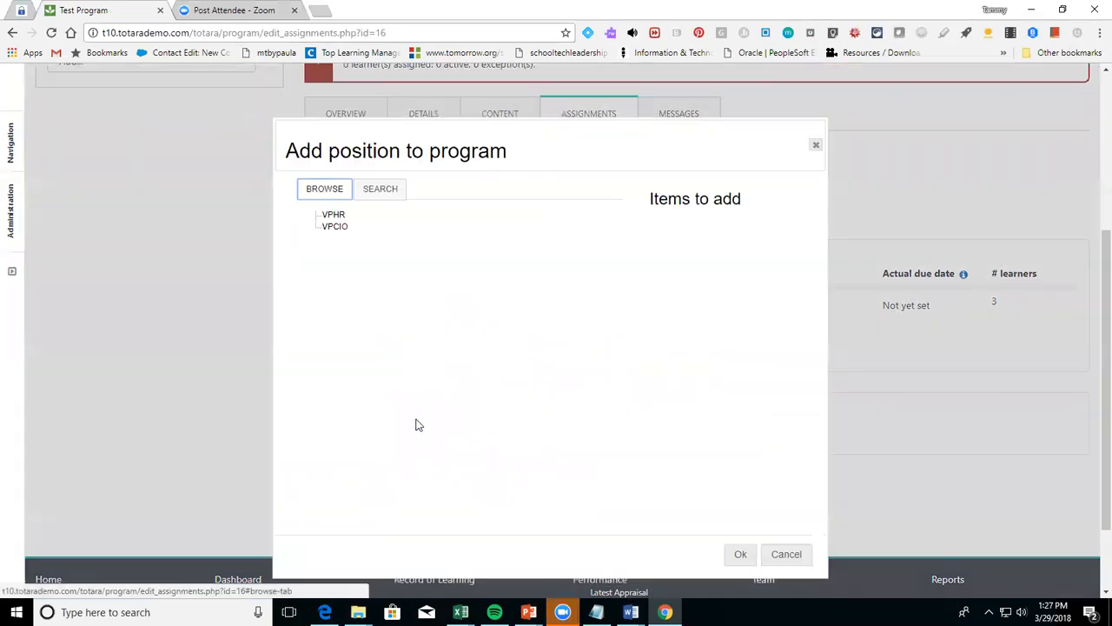
left_click(333, 226)
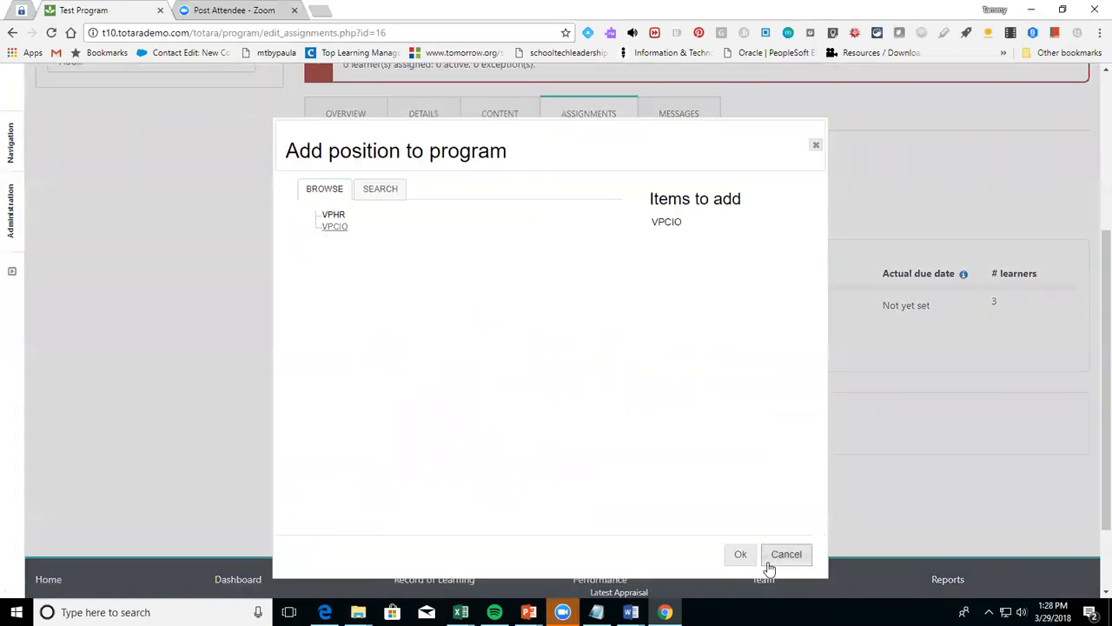
left_click(737, 557)
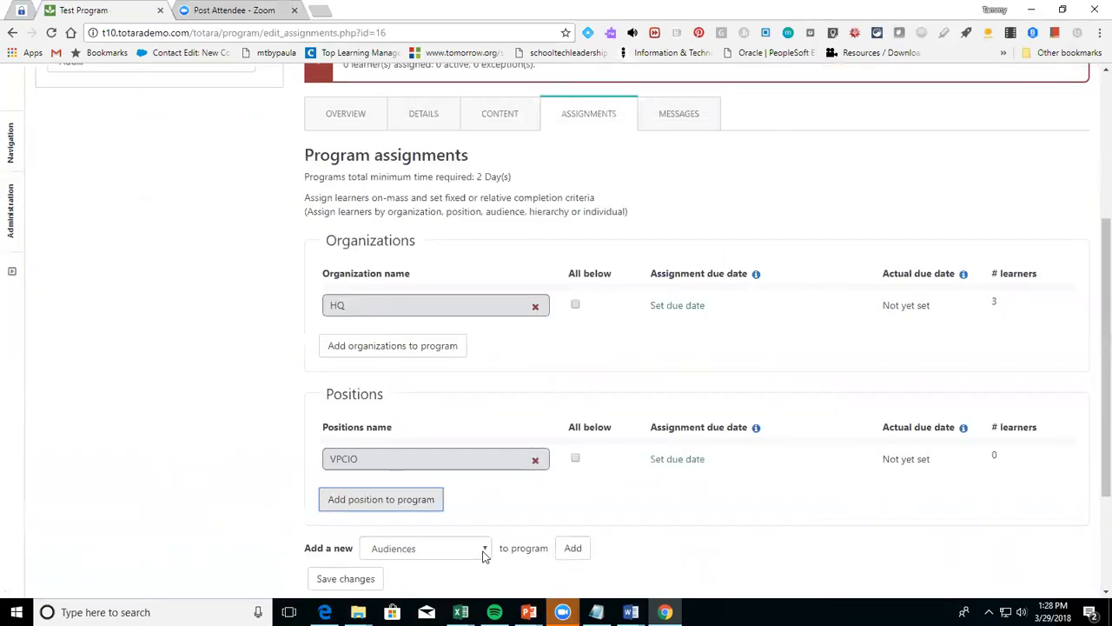
Add an Audiences group to the program assignments and assign the forklift auidence audience
left_click(573, 548)
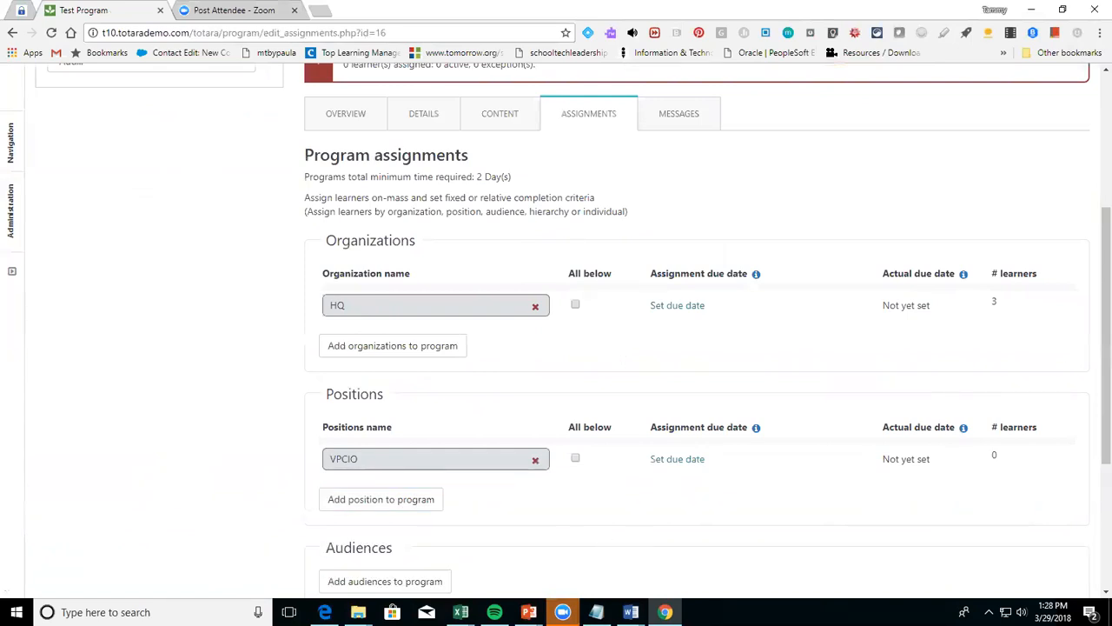
scroll(1093, 455, "down", 1)
scroll(1093, 456, "down", 2)
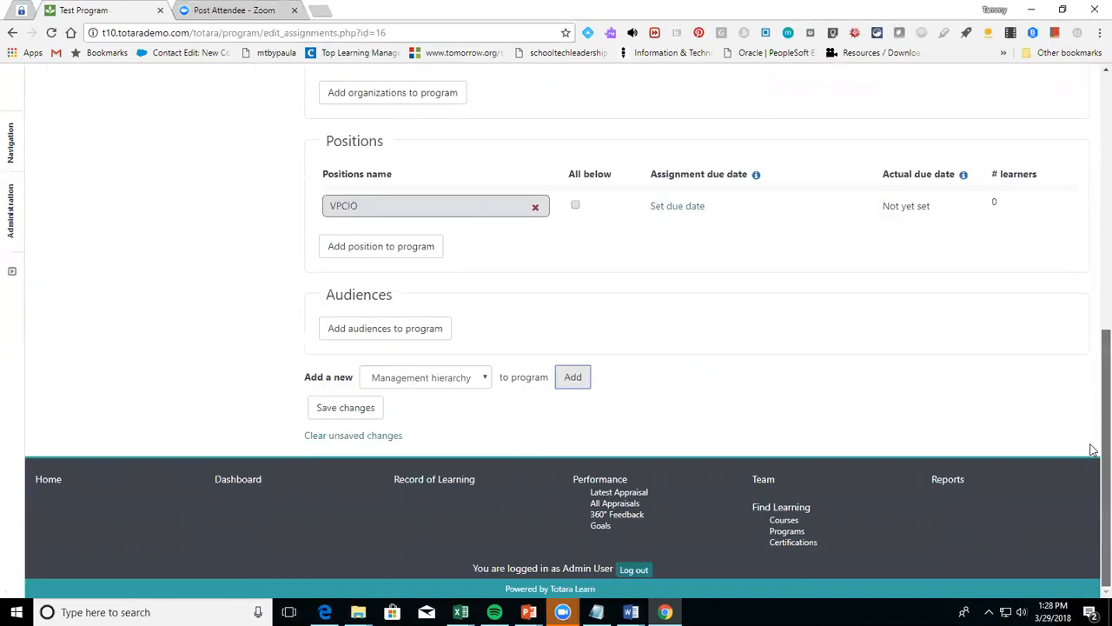
scroll(969, 425, "up", 1)
left_click(385, 351)
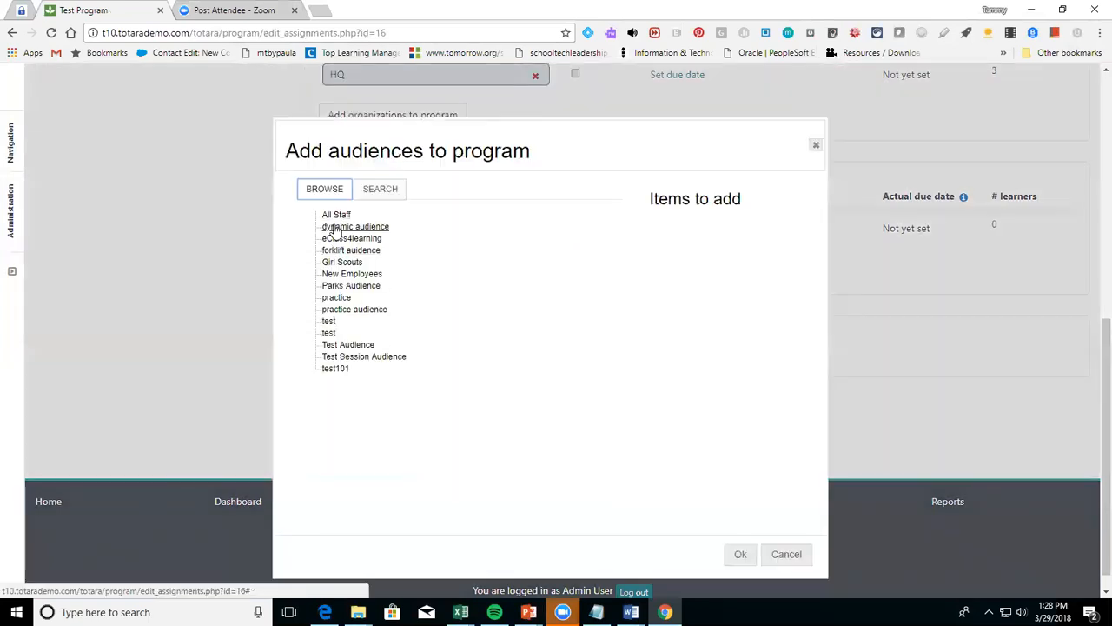
left_click(338, 251)
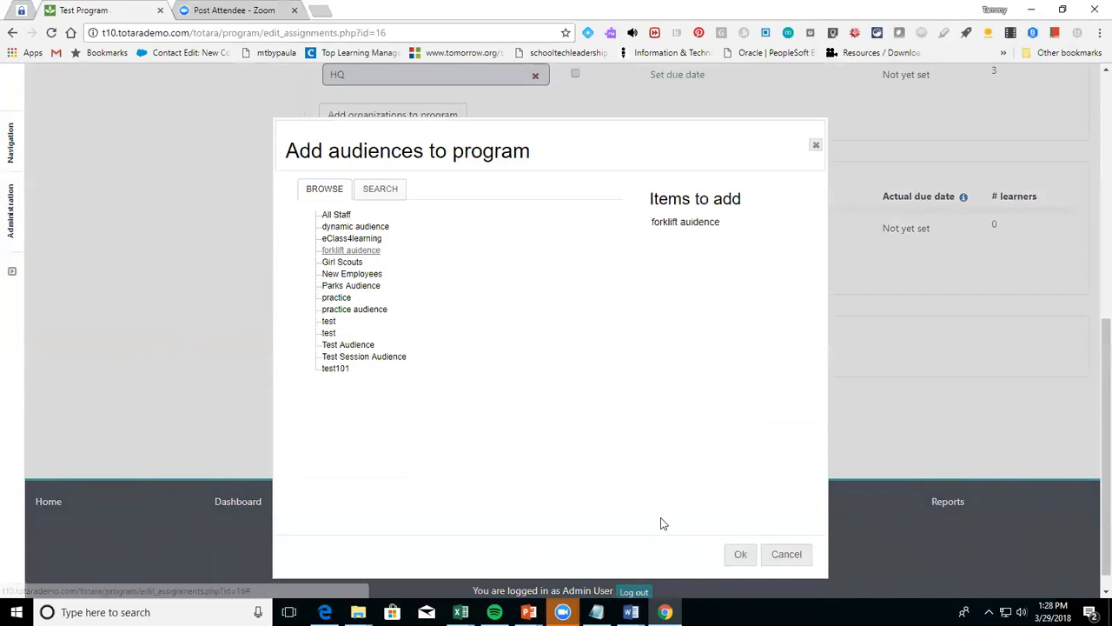
left_click(739, 555)
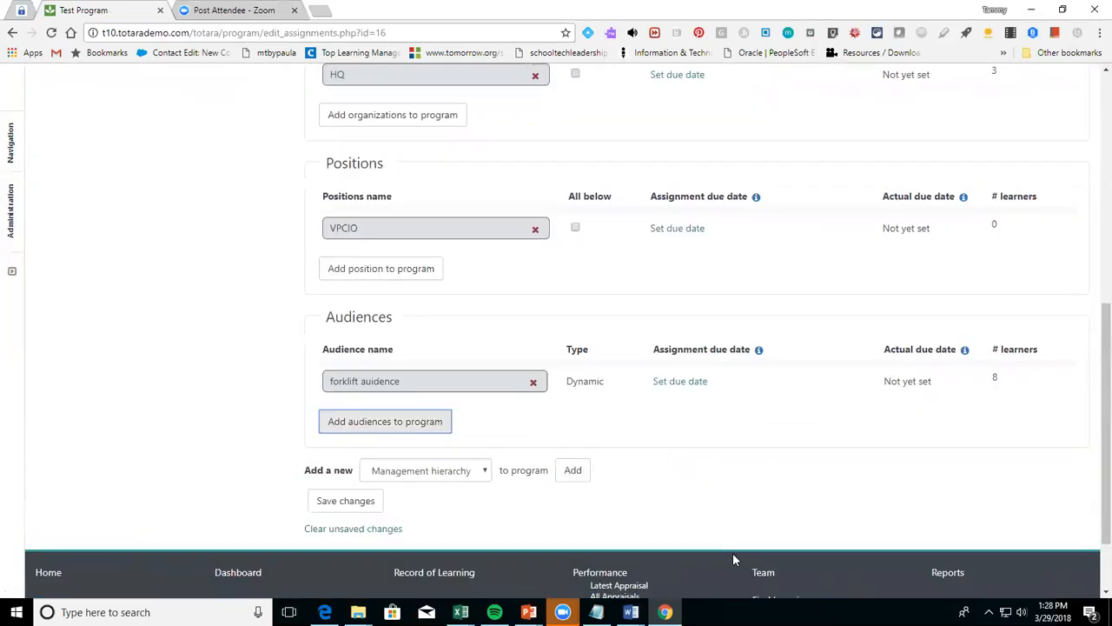
Add a Management hierarchy group to the program assignments and assign the four managers listed below the Admin User
left_click(571, 481)
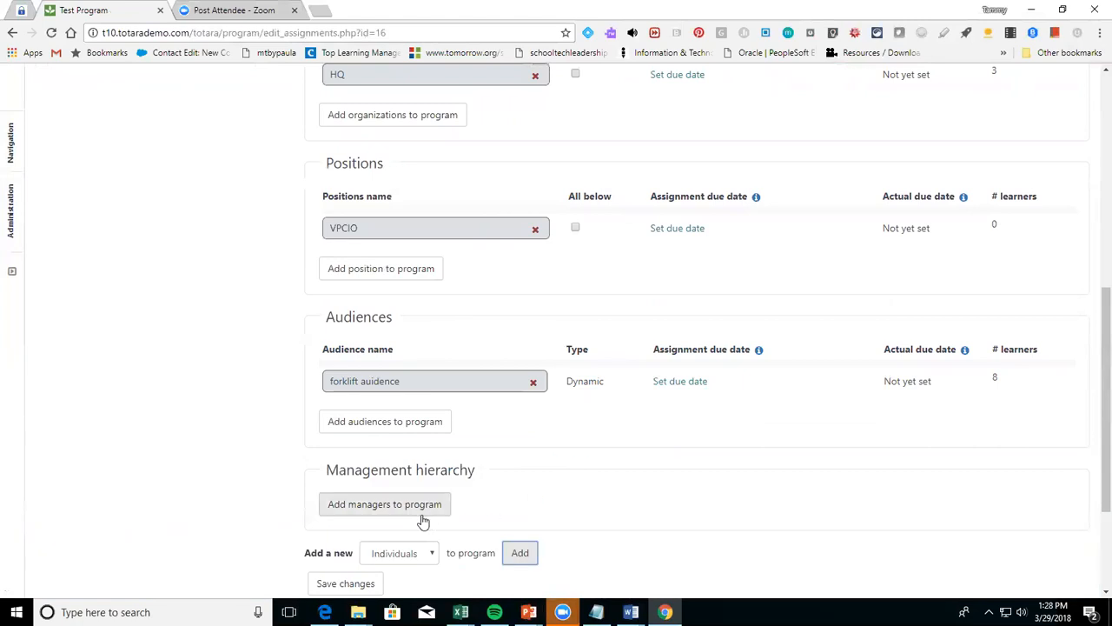
left_click(422, 520)
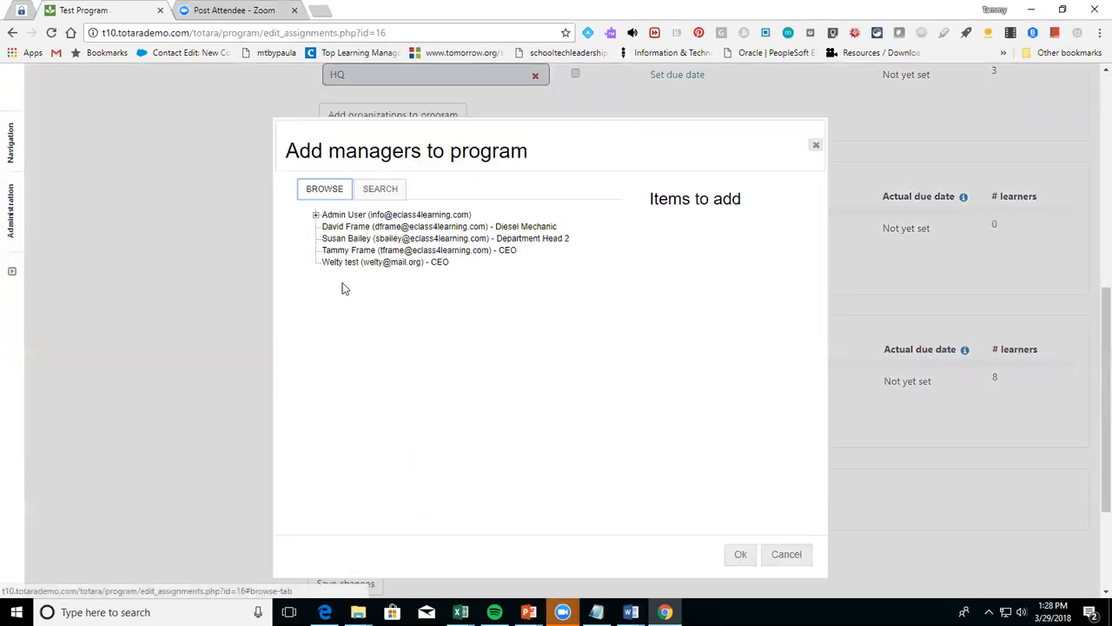
left_click(346, 228)
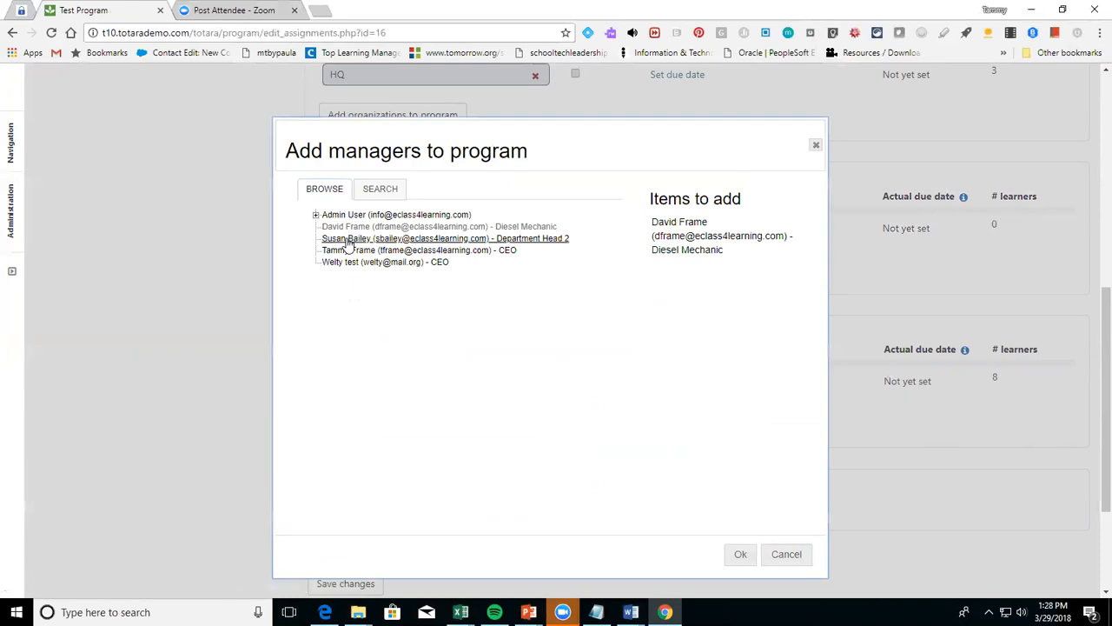
left_click(348, 239)
left_click(348, 250)
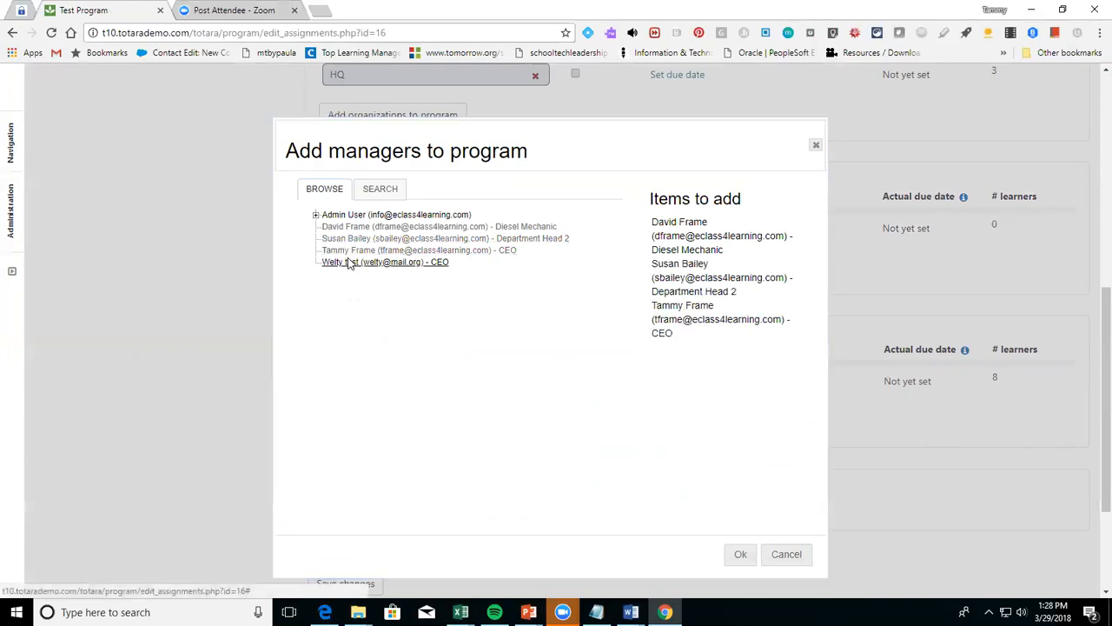
left_click(352, 261)
left_click(738, 556)
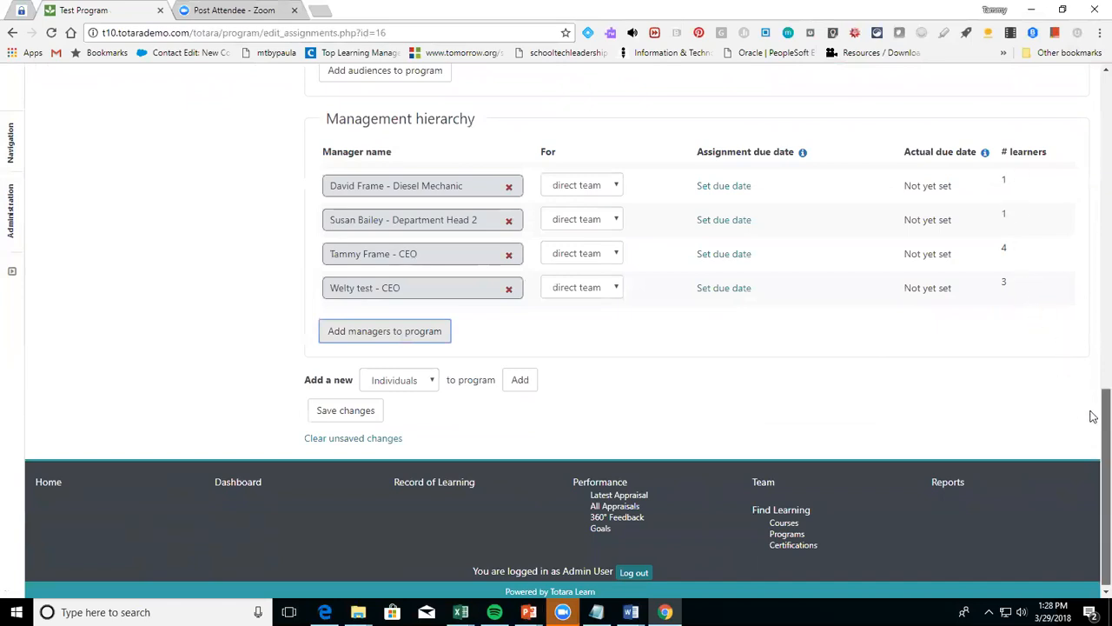
Add an Individuals group with the fourth listed person assigned to the program, and save all the assignment changes
left_click(519, 383)
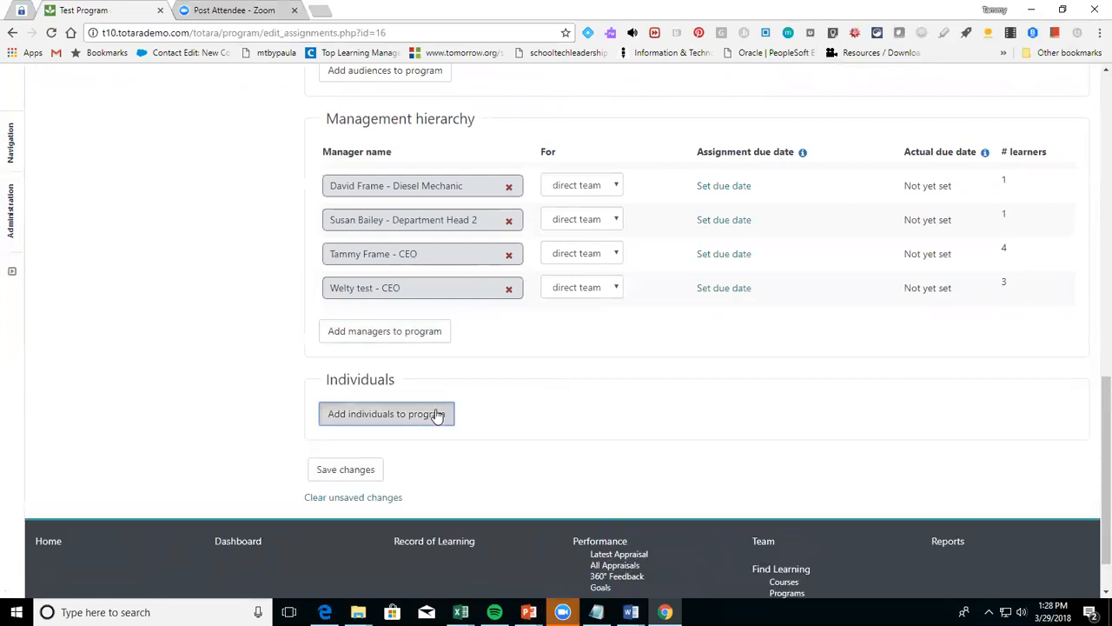
left_click(437, 415)
left_click(362, 250)
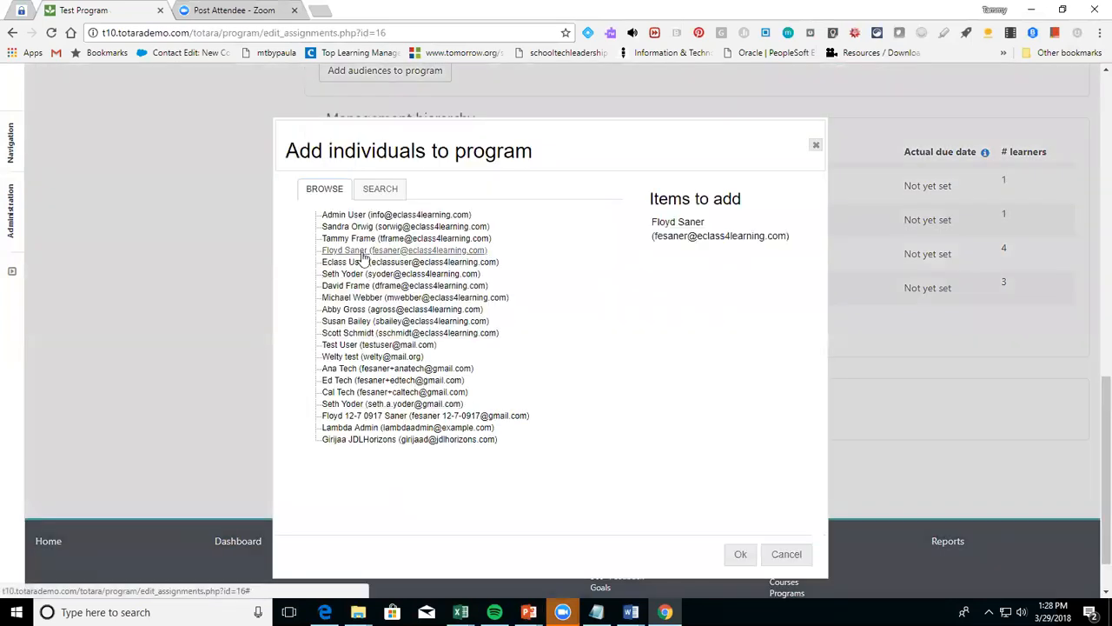
left_click(740, 556)
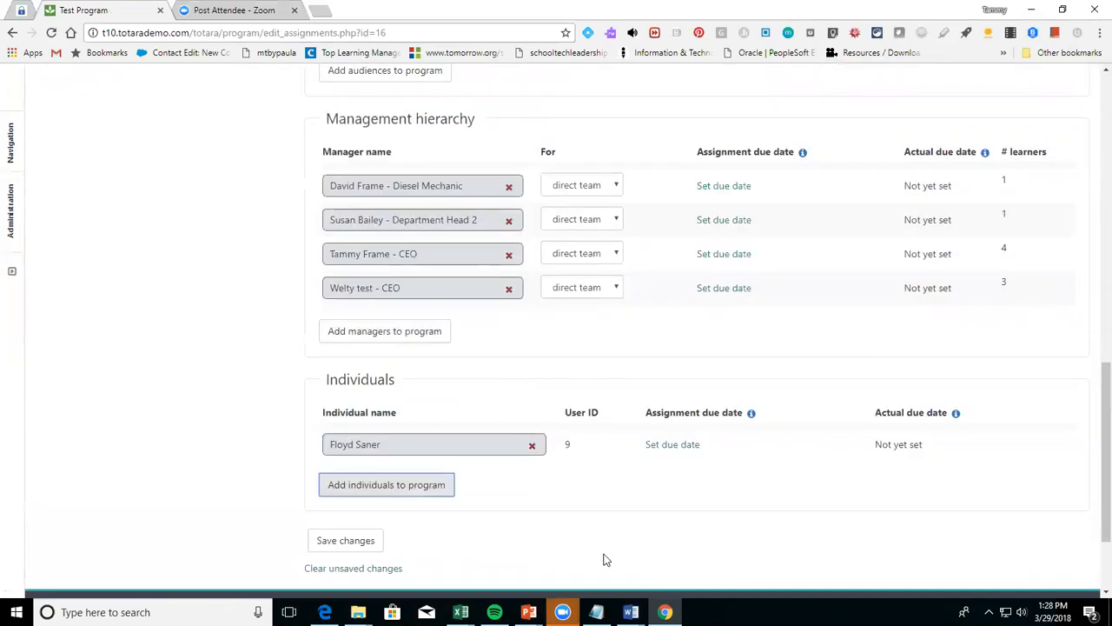
left_click(334, 545)
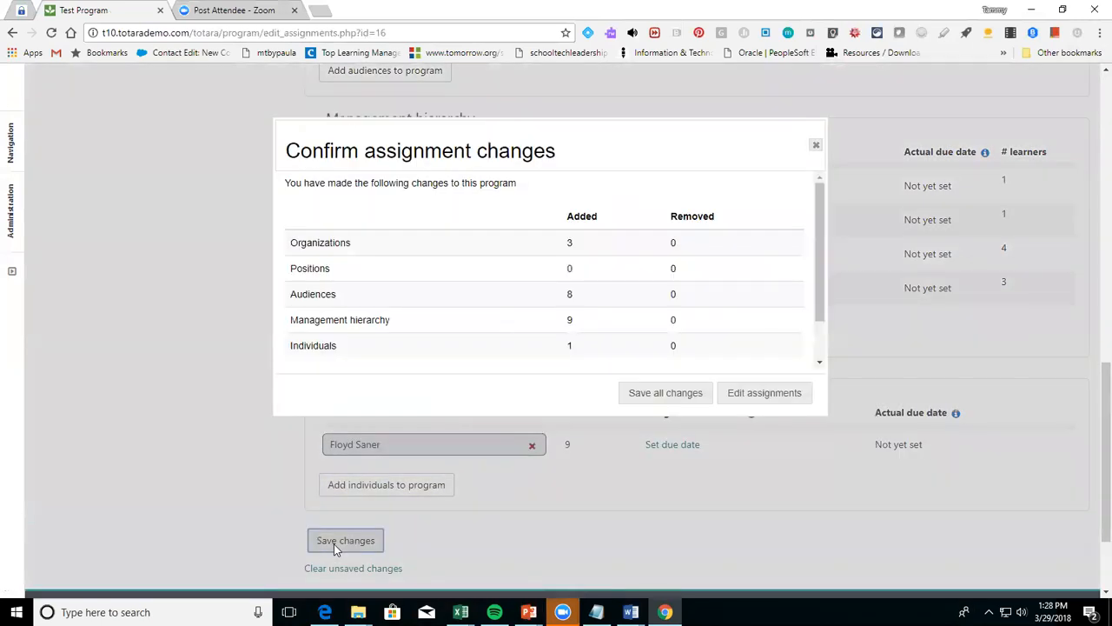
left_click(640, 393)
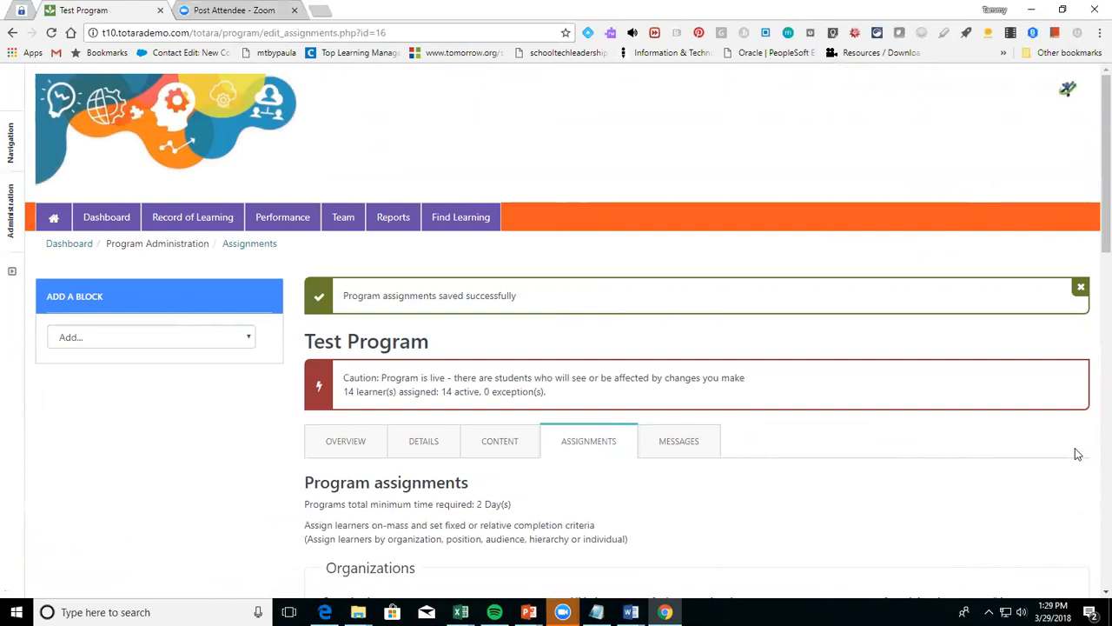
Extend the program's enrollment message with the closing lines "Thank you!" and "eClass4learning" below the existing text
left_click(663, 441)
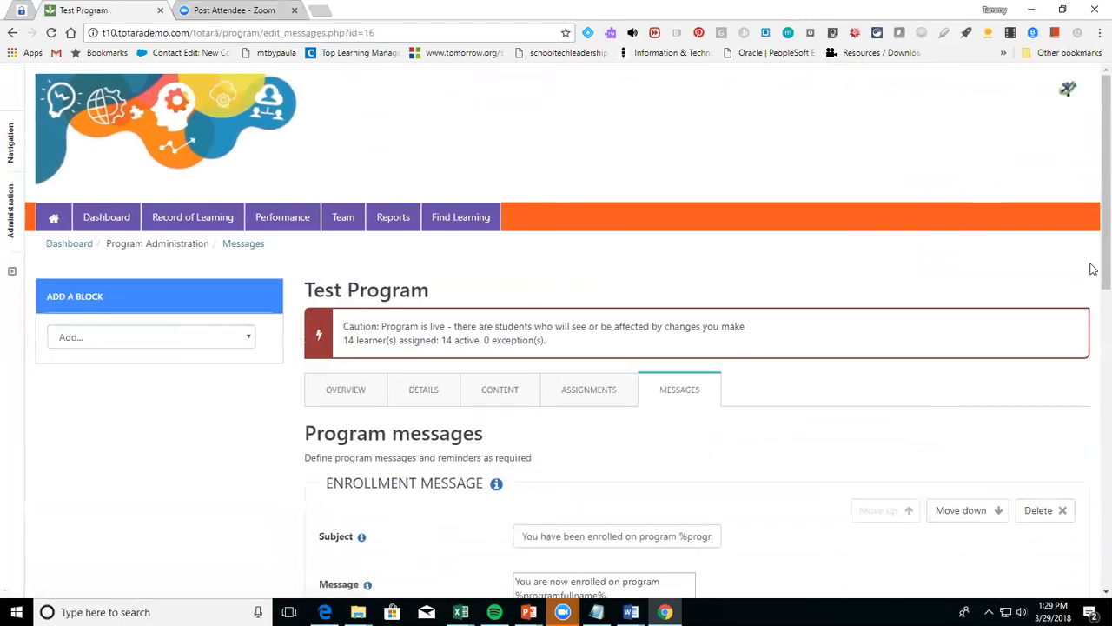
left_click_drag(1093, 270, 1093, 397)
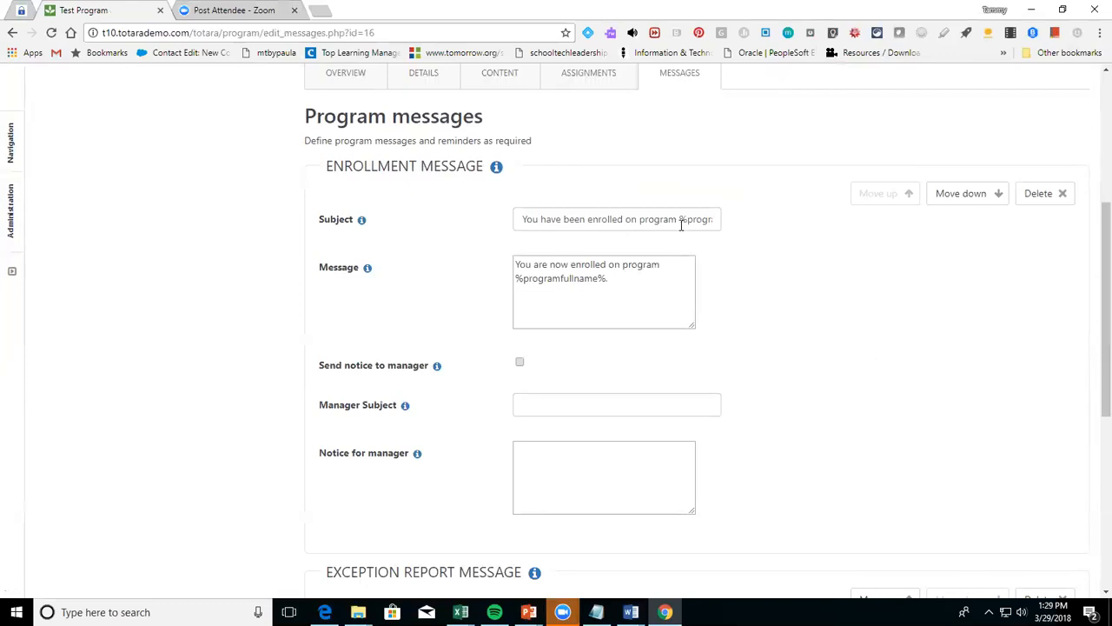
left_click(621, 283)
key("Return")
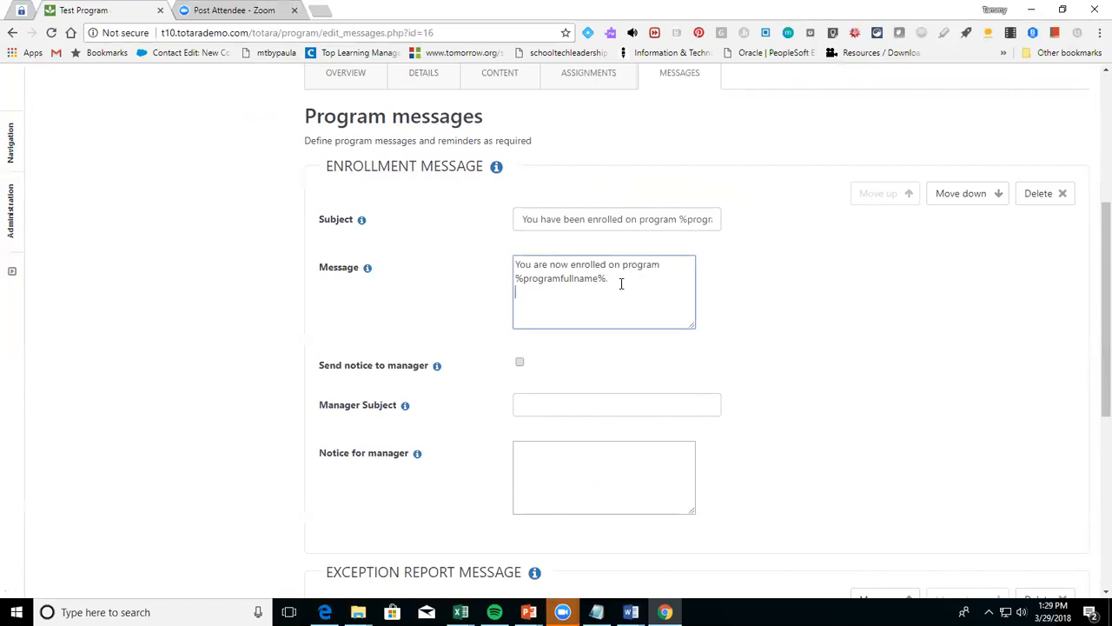
type("Thank you!")
key("Return")
type("eClass4learning")
Enable the enrollment notice to managers and set its subject to "Team Member enrolled in %programfullname%"
left_click(519, 362)
left_click(535, 399)
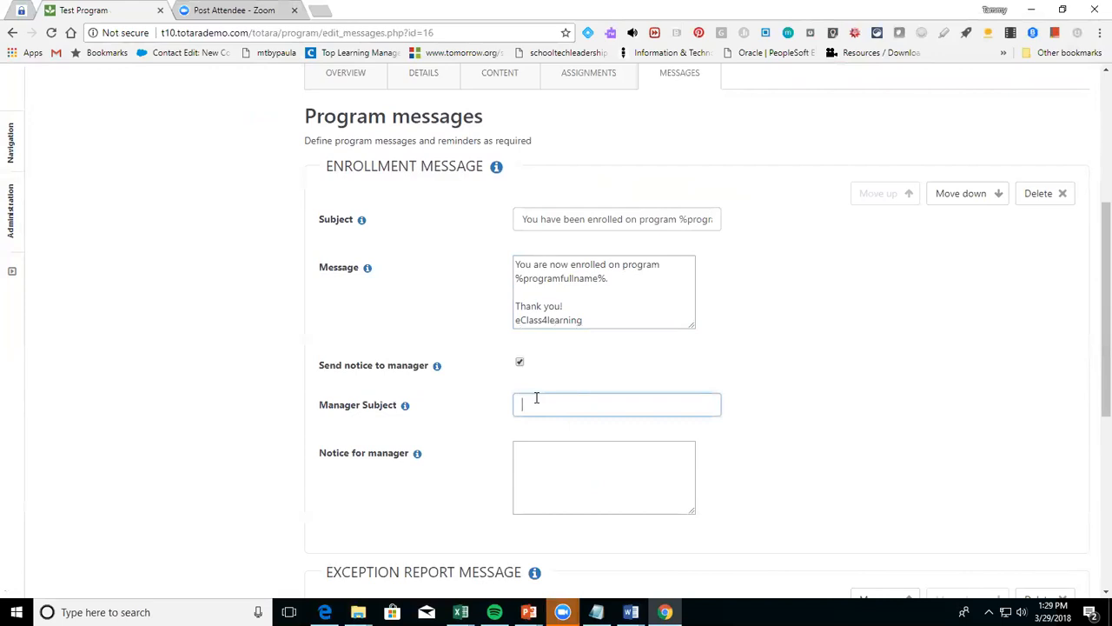
type("Team Member enrolled in Progr")
key("BackSpace")
key("BackSpace")
key("BackSpace")
key("BackSpace")
left_click_drag(514, 278, 606, 284)
key("ctrl+c")
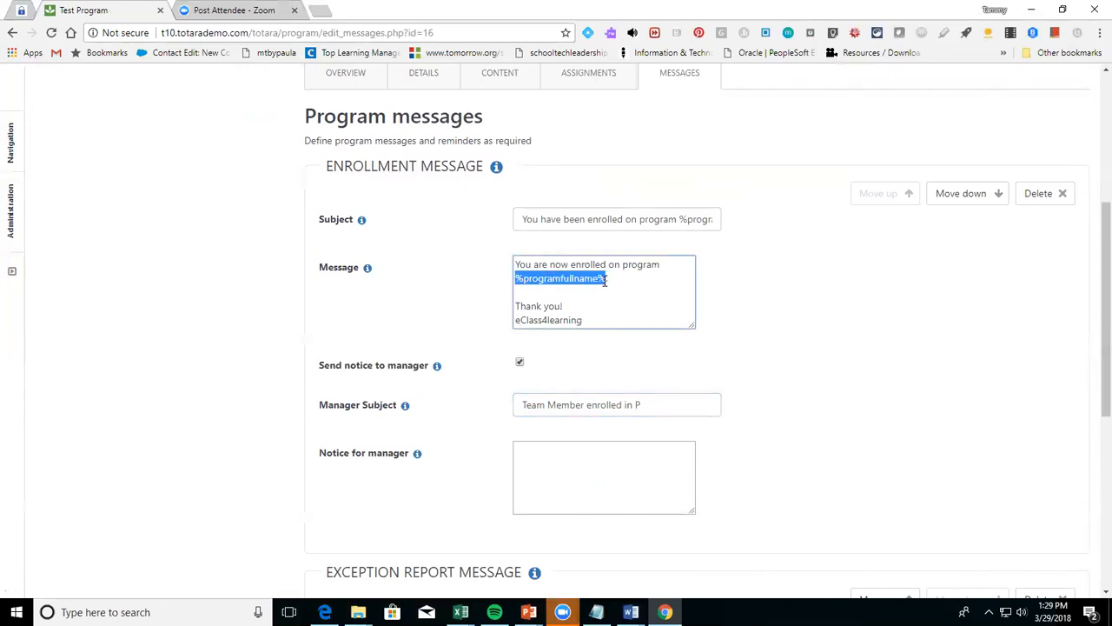
left_click(649, 404)
key("BackSpace")
key("ctrl+v")
Write the enrollment notice for managers as "Just wanted you to know %firstname% has been enrolled in %programfullname%."
left_click(559, 481)
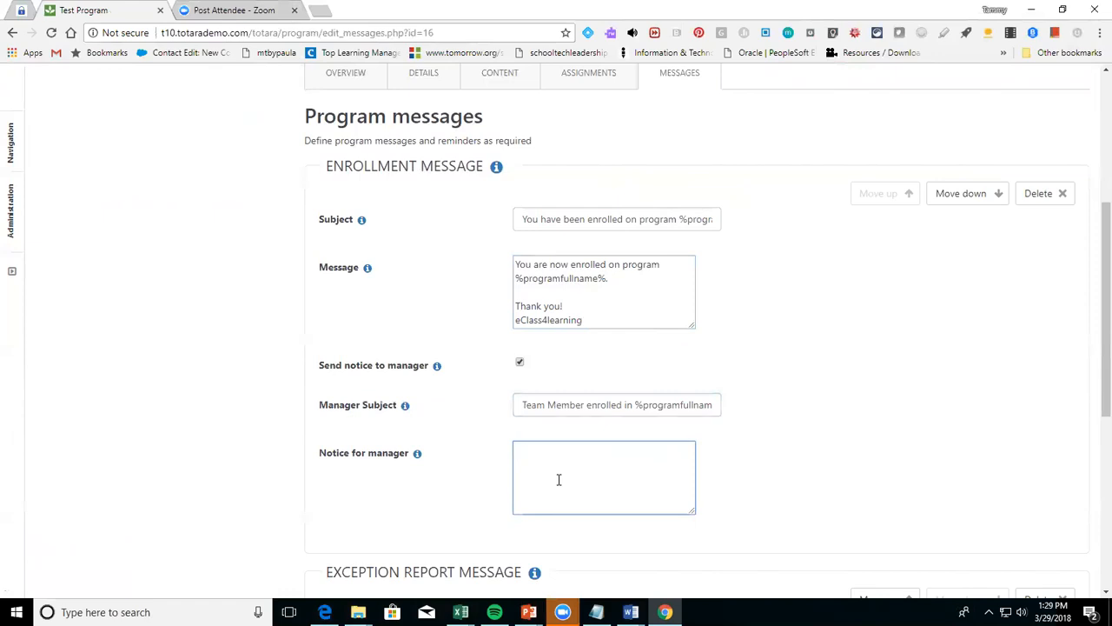
type("Just wanted you to know %firstna")
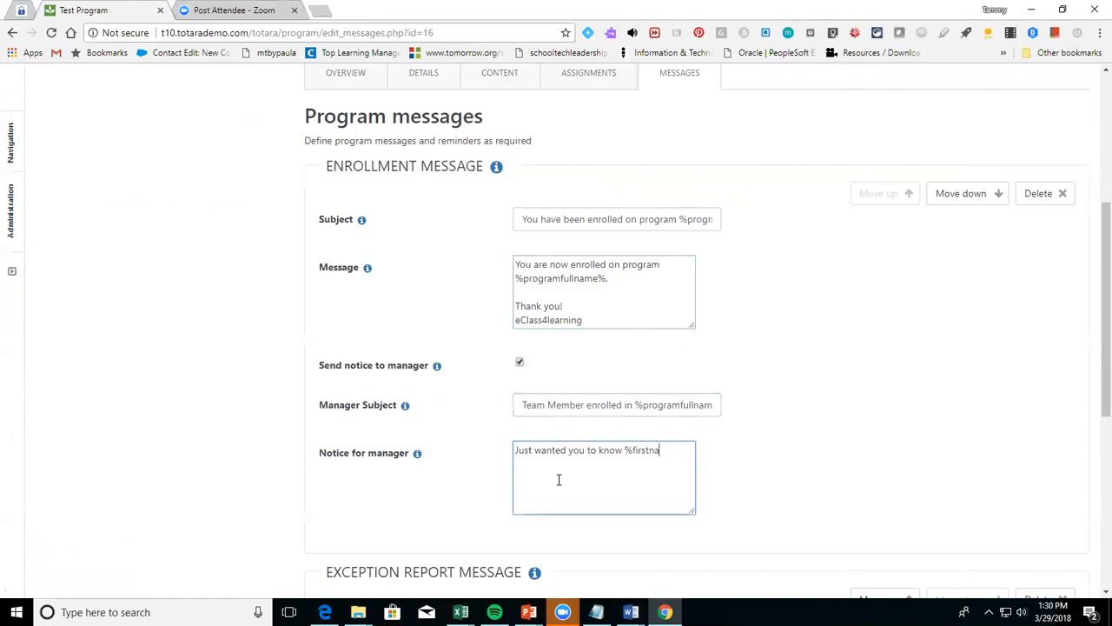
type("me% gh")
key("BackSpace")
key("BackSpace")
type("has been enrolled in")
key("ctrl+v")
type(".")
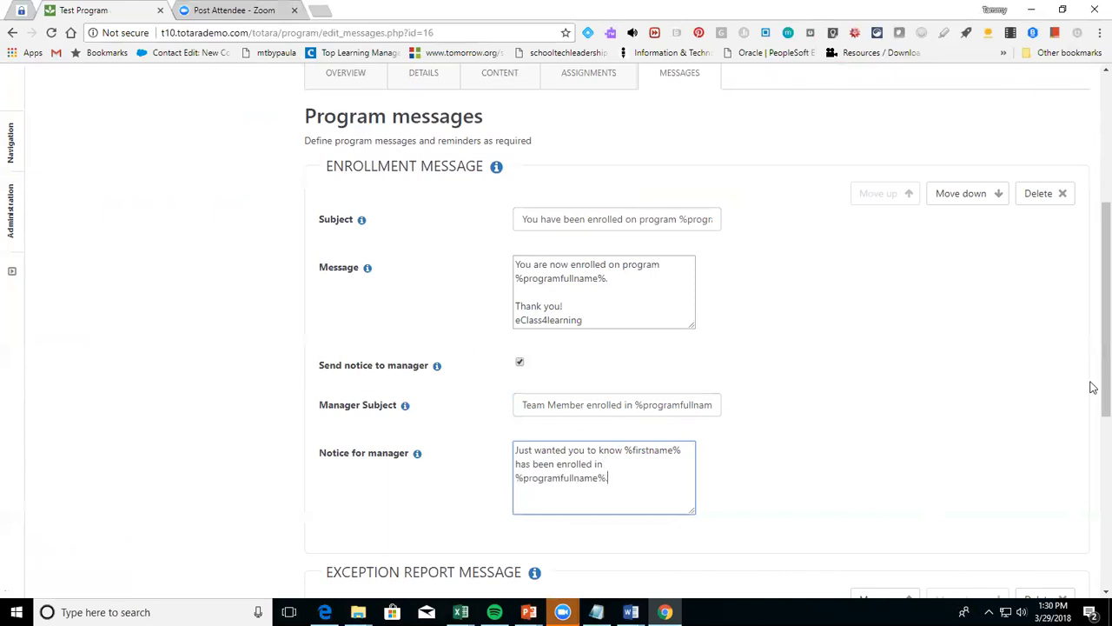
Review the exception report message and the available message types, and save all the program message changes
scroll(1092, 391, "down", 4)
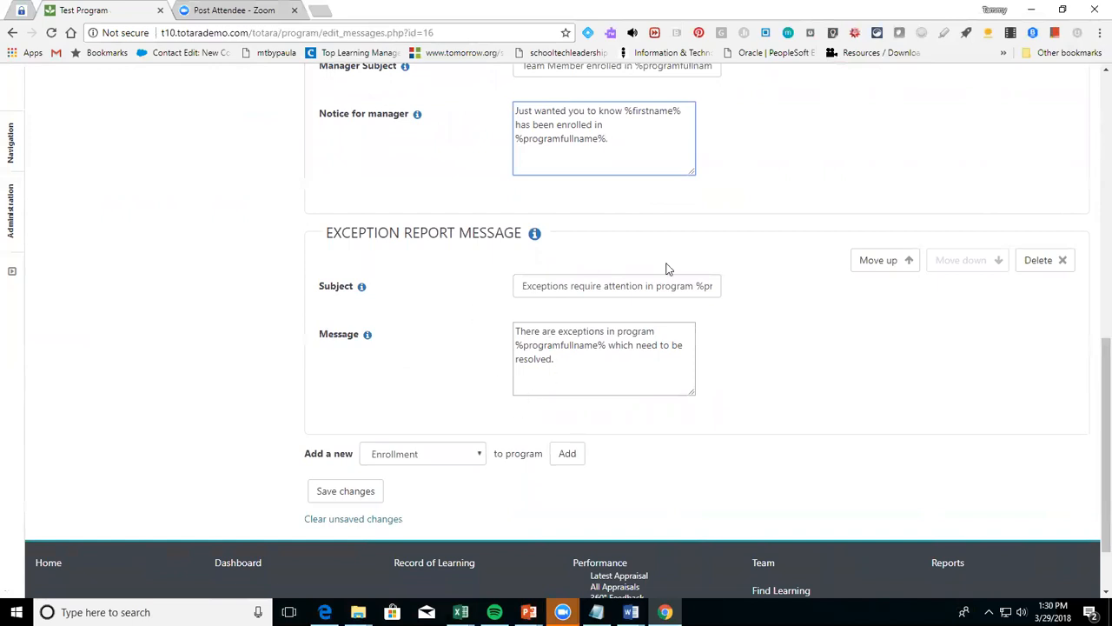
left_click(555, 350)
right_click(456, 415)
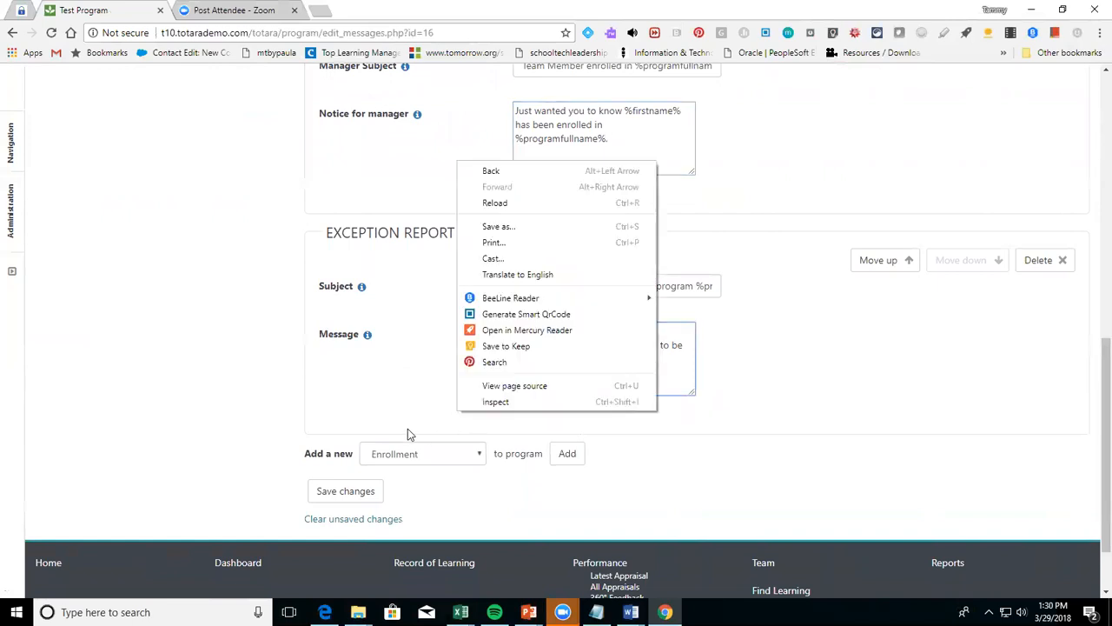
left_click(414, 420)
left_click(466, 461)
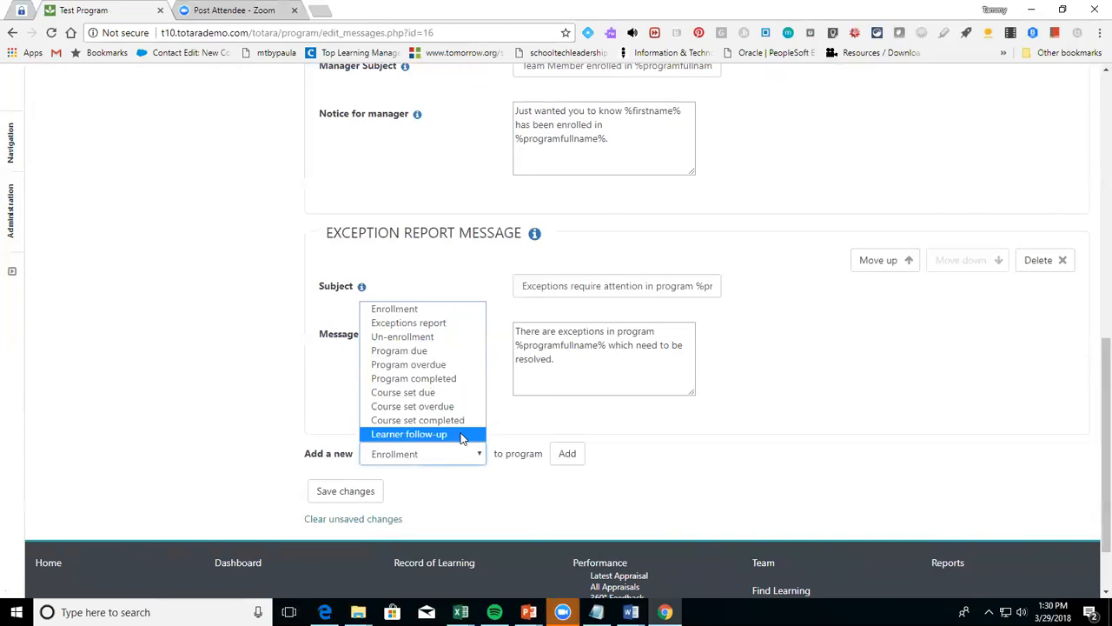
left_click(351, 498)
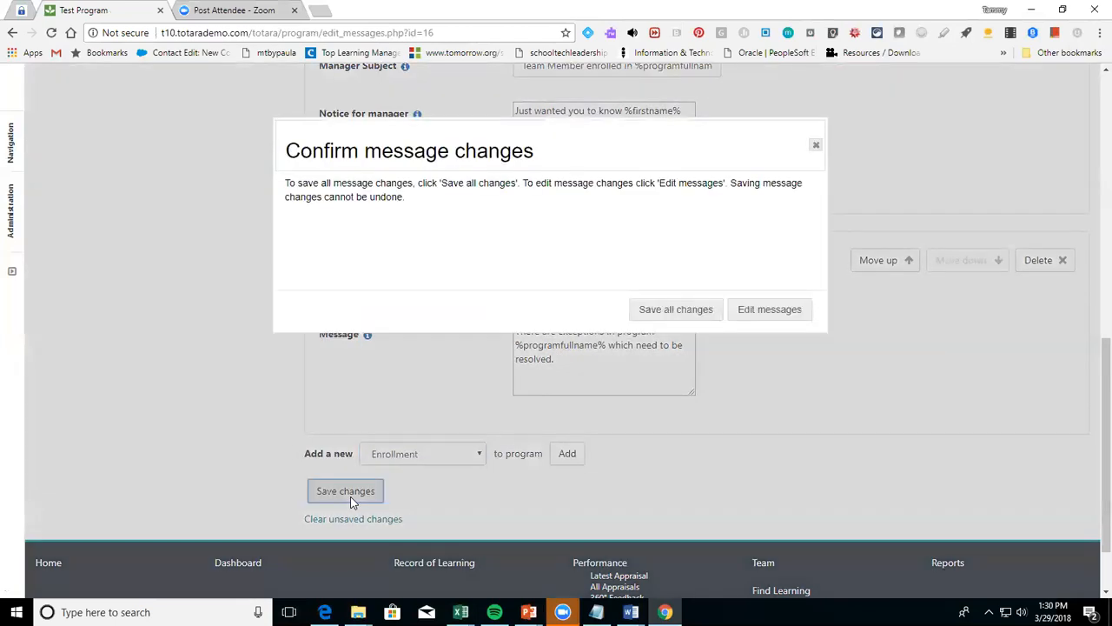
left_click(669, 314)
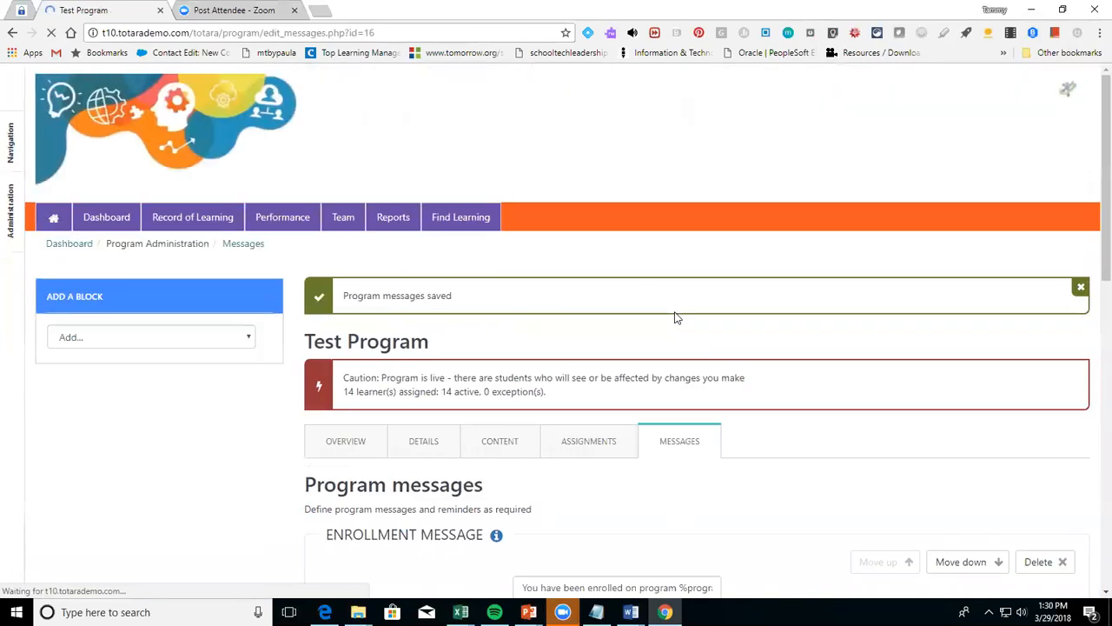
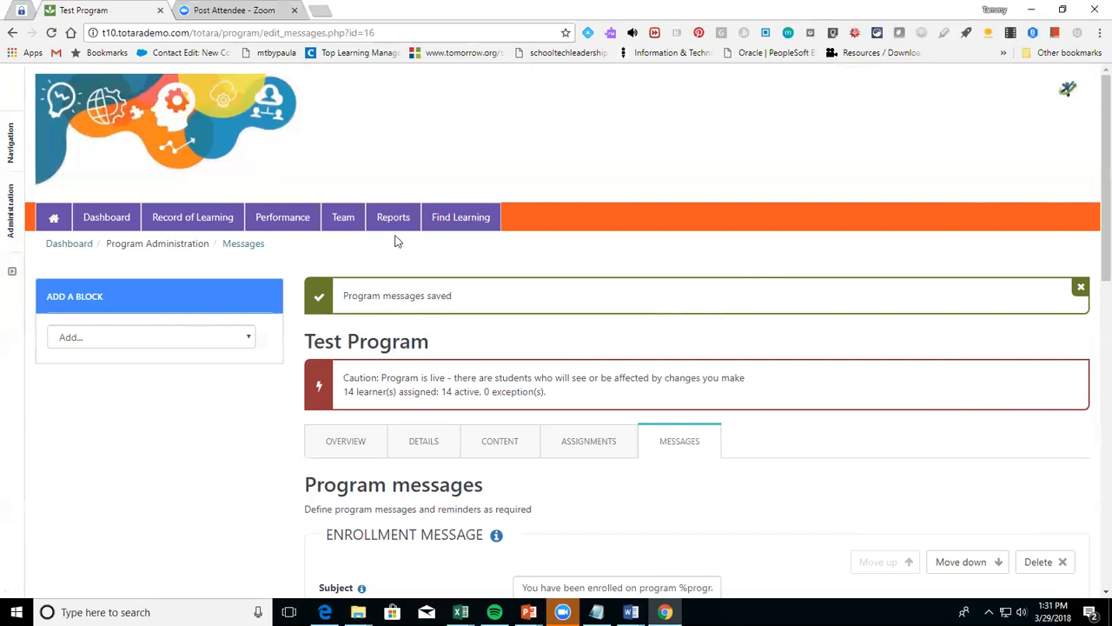
Go to certification management in the site's course administration and start a new certification program
mouse_move(7, 228)
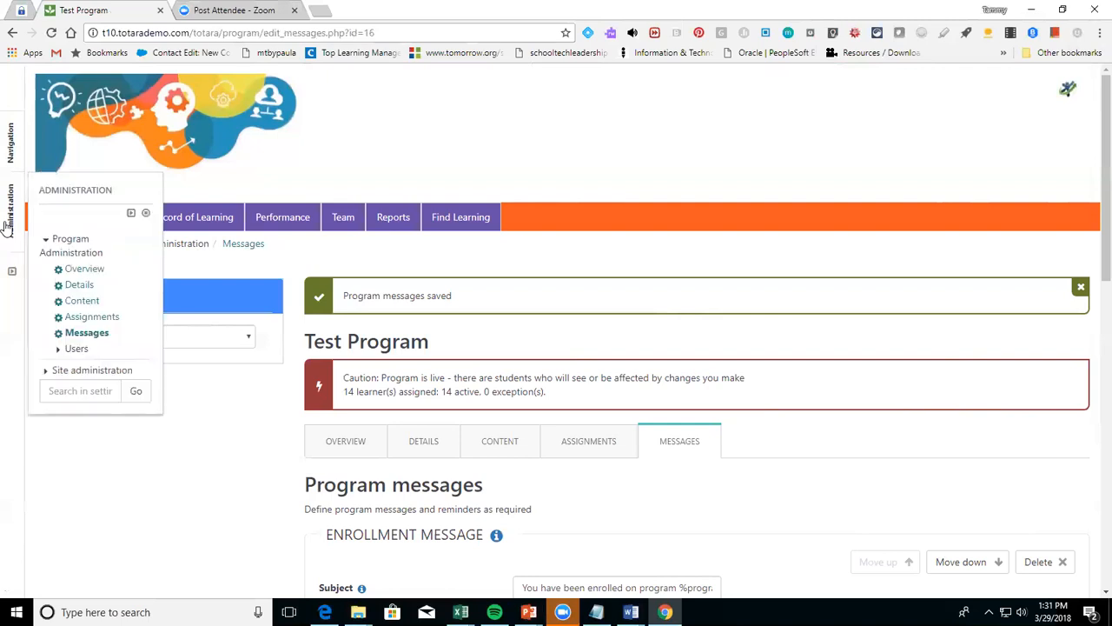
left_click(76, 371)
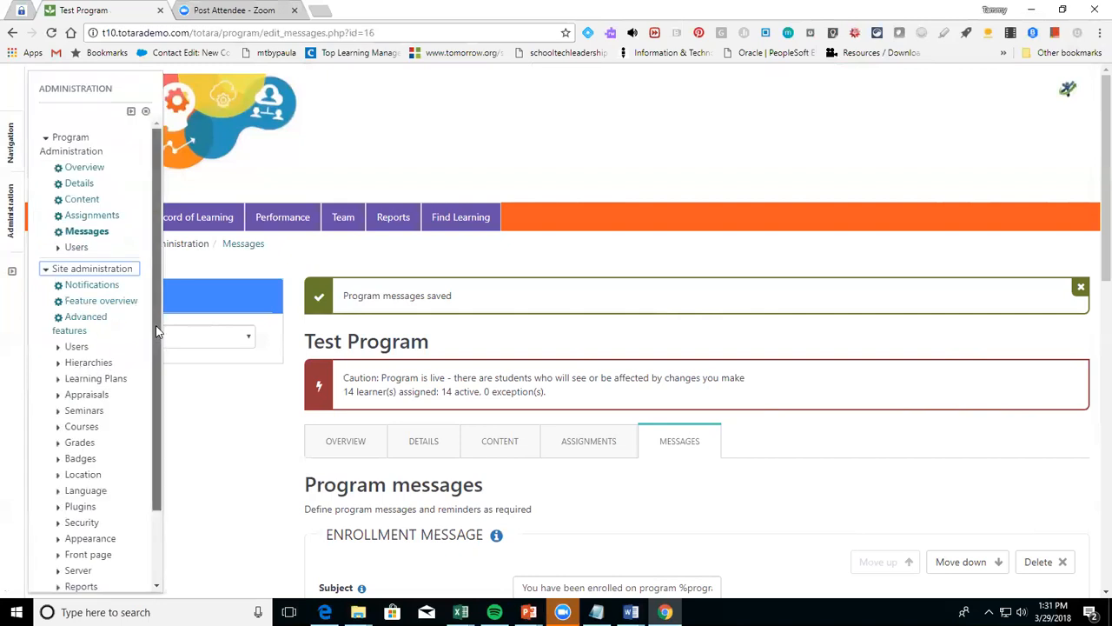
left_click_drag(155, 325, 152, 399)
left_click(81, 341)
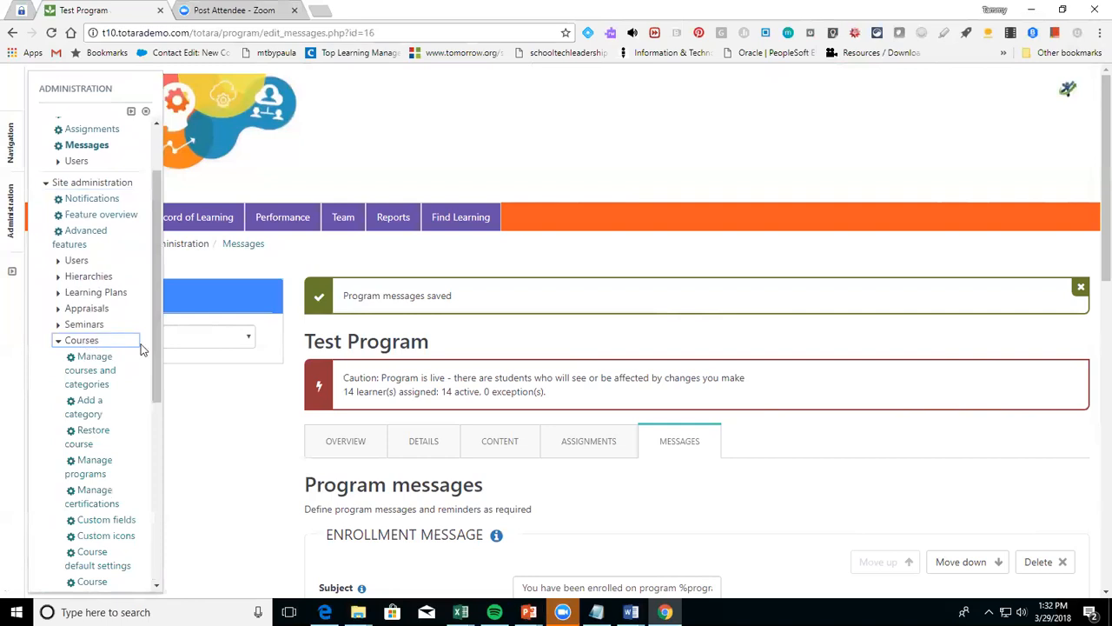
left_click_drag(156, 363, 154, 418)
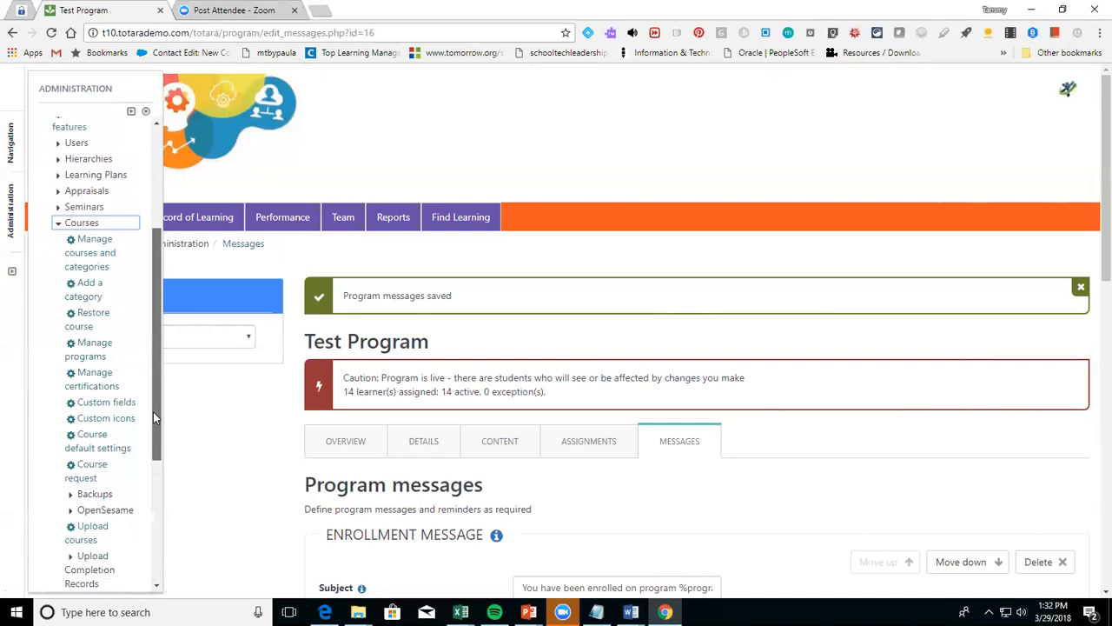
left_click(113, 388)
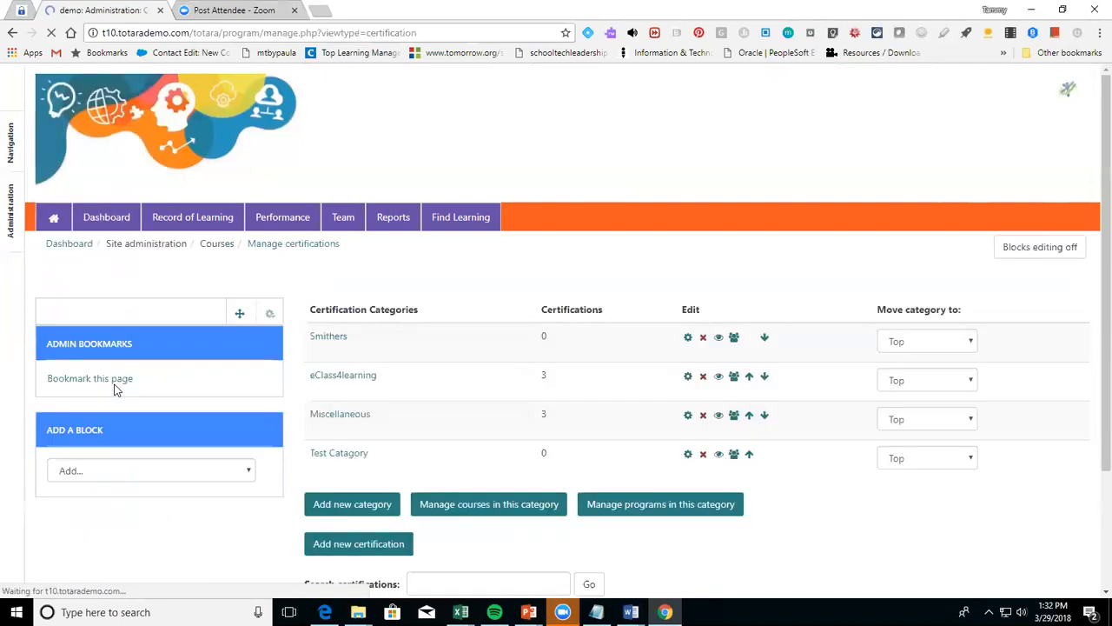
left_click(339, 547)
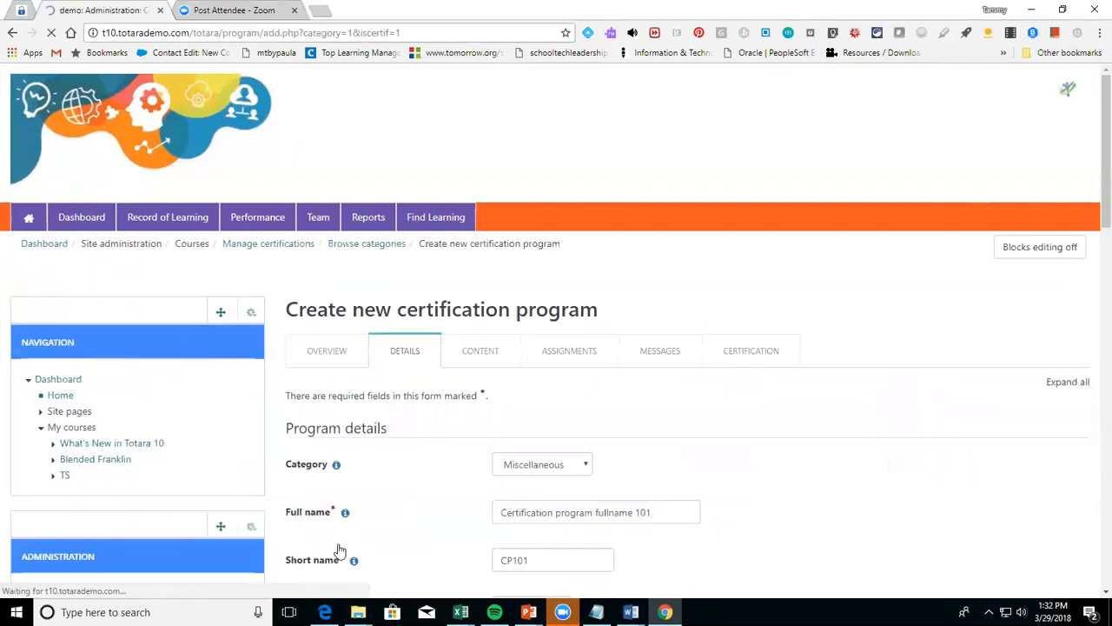
Set the new certification's category to Test Catagory and its full name to Test Certification
left_click(569, 467)
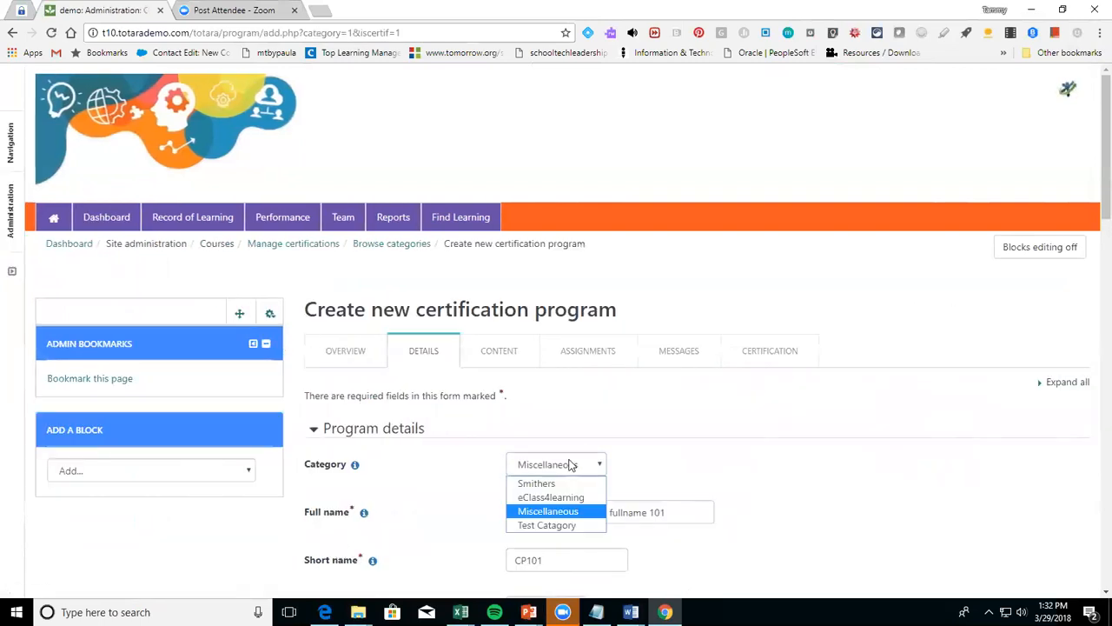
left_click(556, 528)
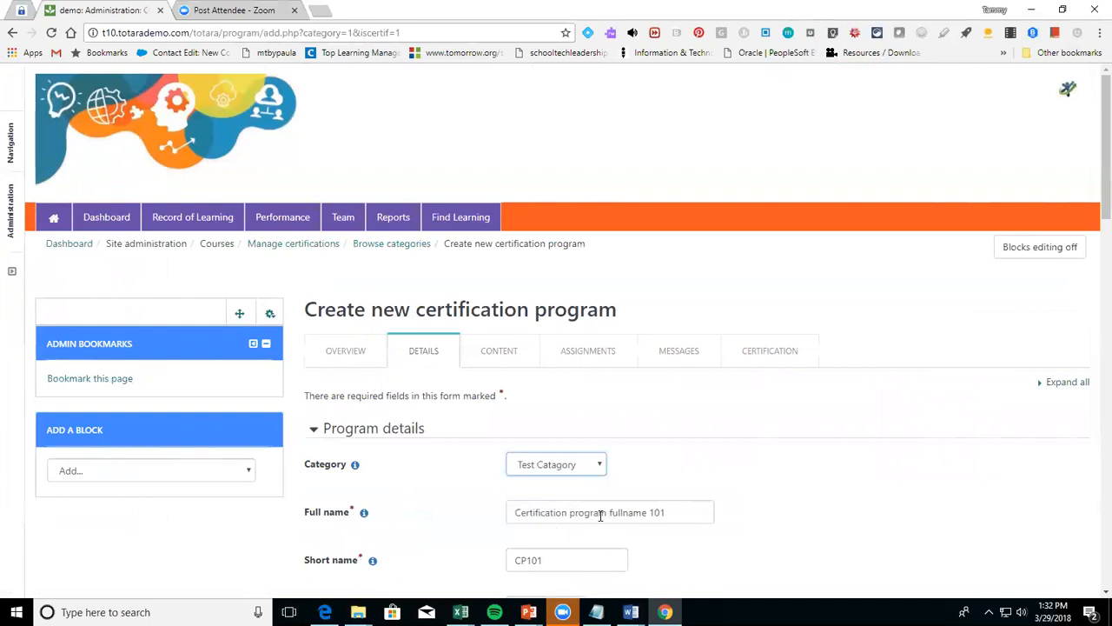
left_click(675, 513)
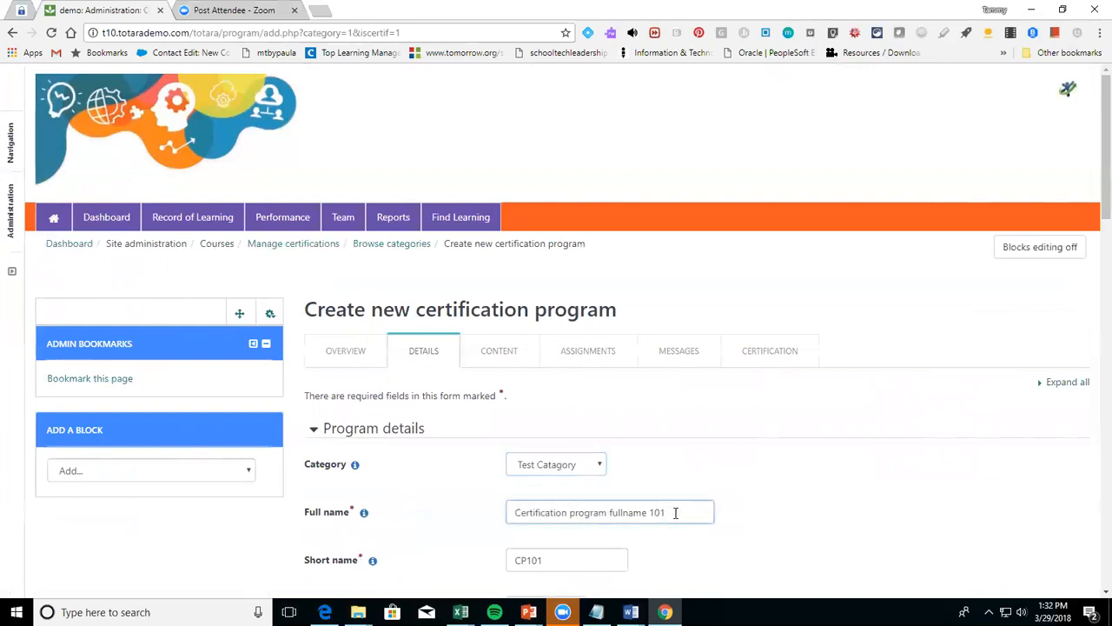
key("BackSpace")
key("BackSpace")
key("BackSpace")
key("BackSpace")
key("BackSpace")
key("BackSpace")
key("BackSpace")
key("BackSpace")
key("BackSpace")
key("BackSpace")
key("BackSpace")
key("BackSpace")
key("BackSpace")
key("BackSpace")
key("BackSpace")
key("BackSpace")
key("BackSpace")
key("BackSpace")
key("BackSpace")
key("BackSpace")
key("BackSpace")
key("BackSpace")
key("BackSpace")
key("BackSpace")
key("BackSpace")
key("BackSpace")
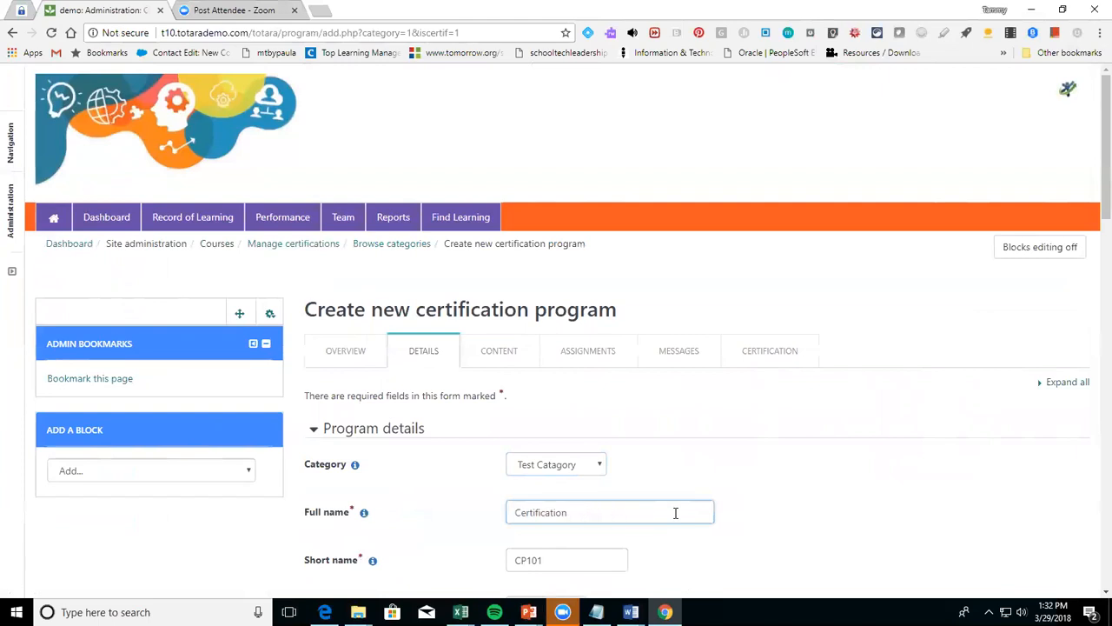
type("Test Certification")
left_click_drag(1105, 208, 1105, 281)
key("Tab")
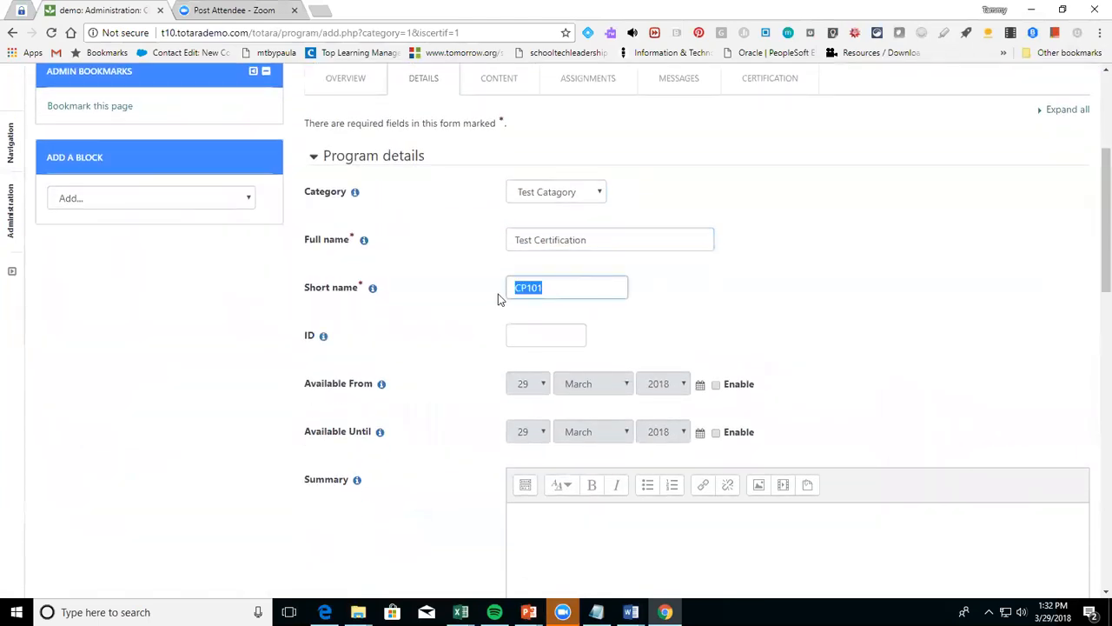
Set the new certification's short name to TC101 and save it
key("BackSpace")
type("TC101")
scroll(1093, 393, "down", 4)
scroll(1093, 393, "down", 8)
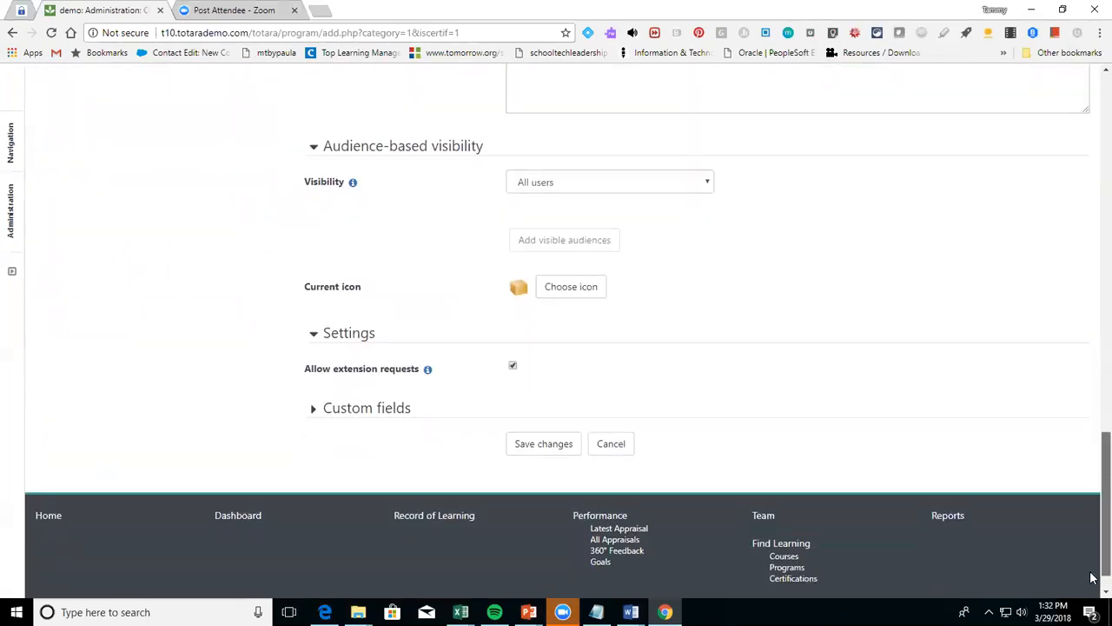
left_click(521, 447)
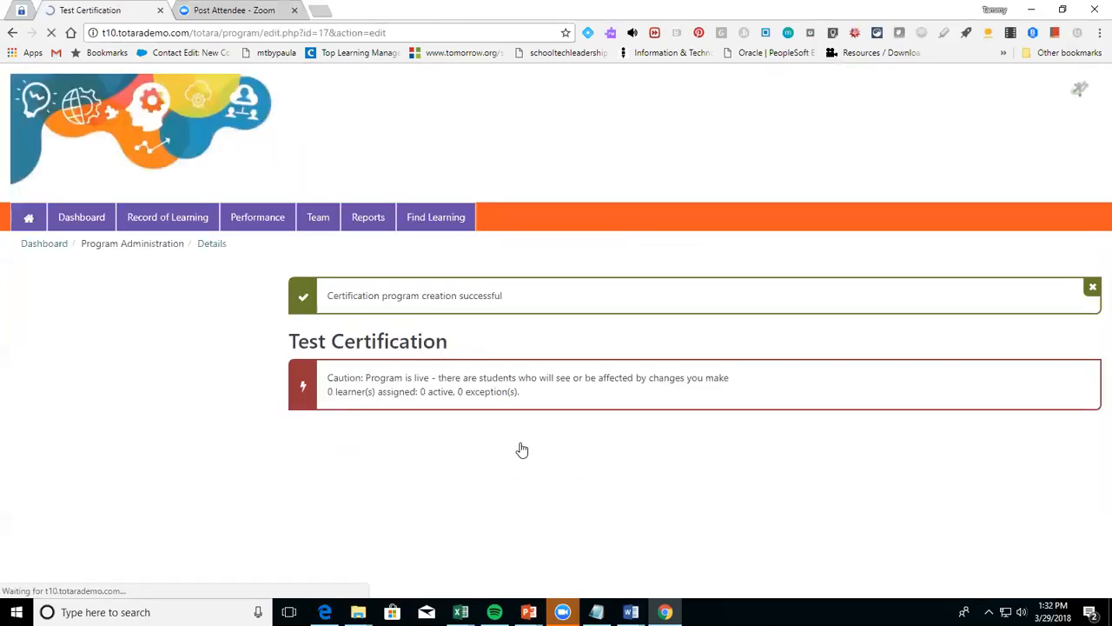
Add a set of courses containing Test Seminar from Test Catagory to the certification's original certification path
left_click(521, 446)
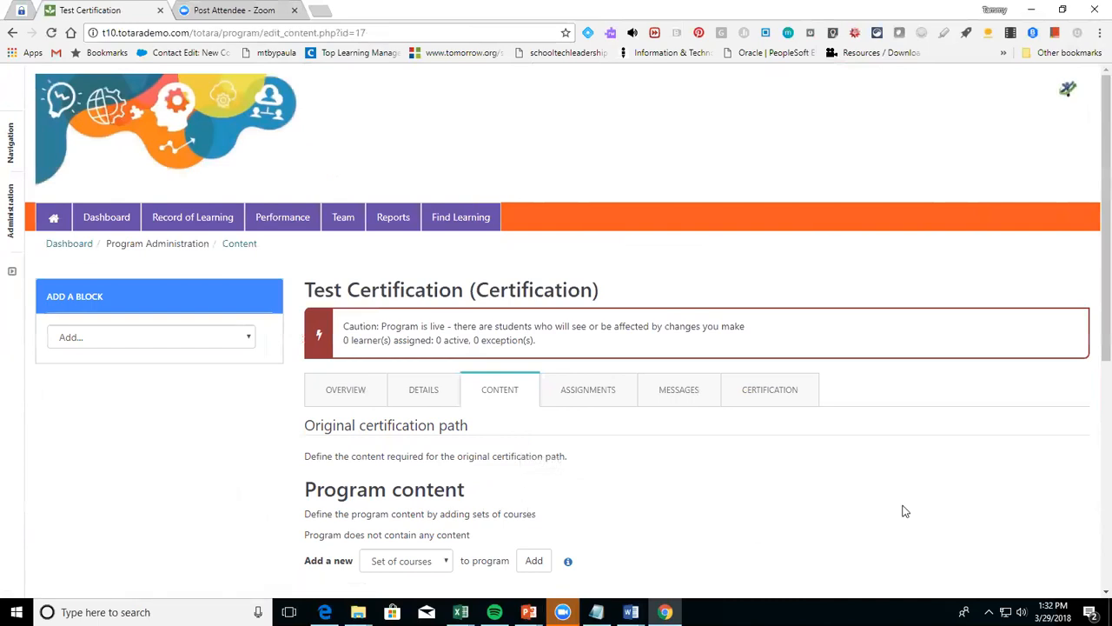
left_click_drag(1103, 348, 1093, 531)
left_click(437, 213)
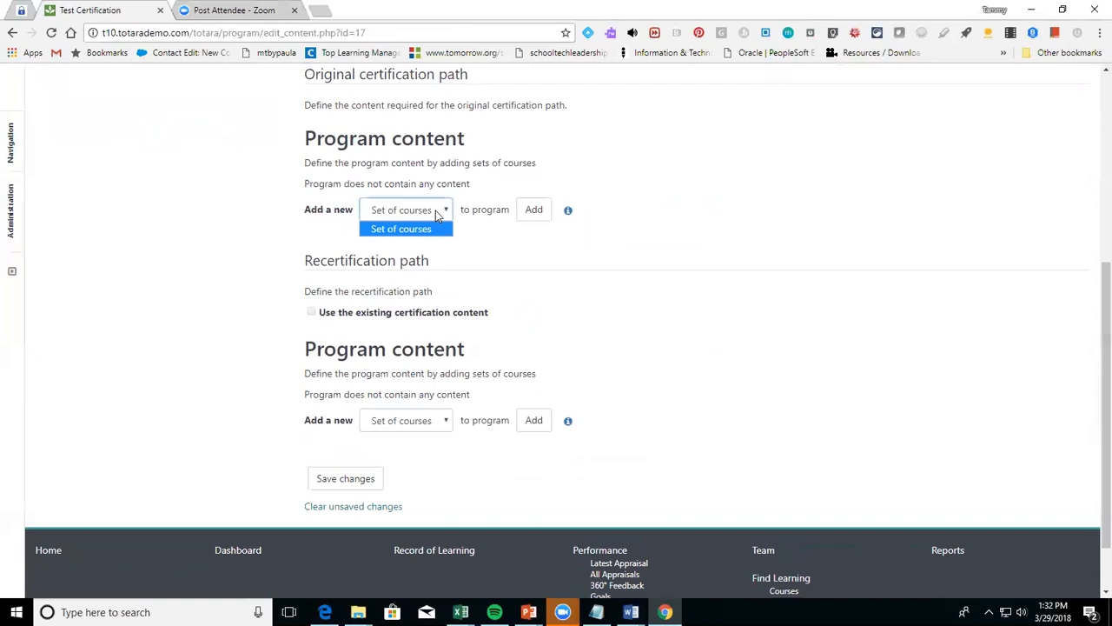
left_click(524, 212)
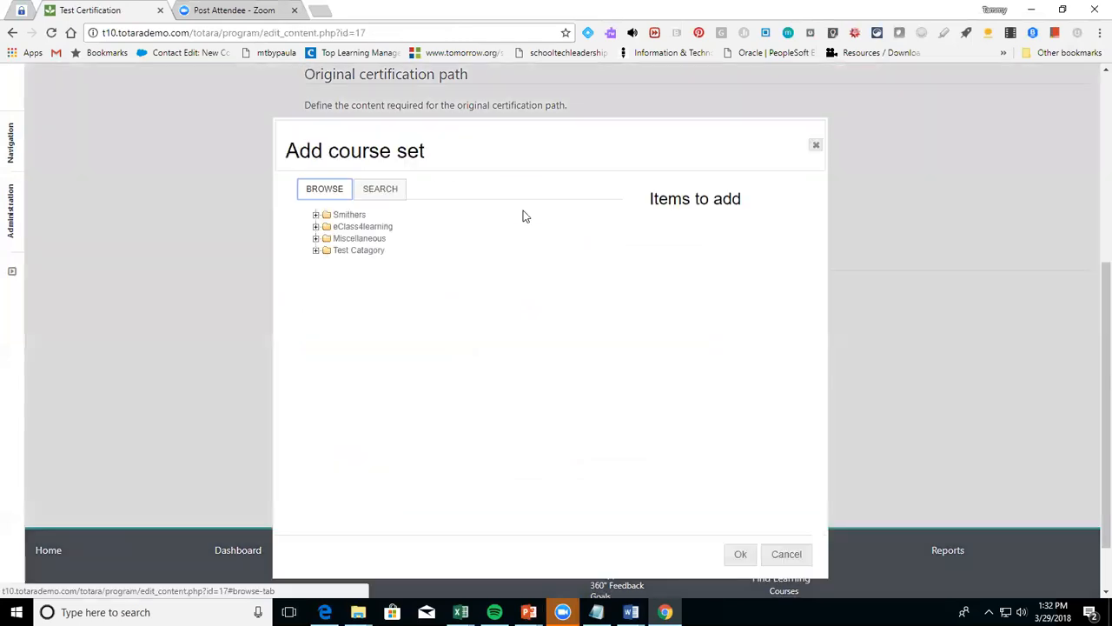
left_click(318, 254)
left_click(340, 264)
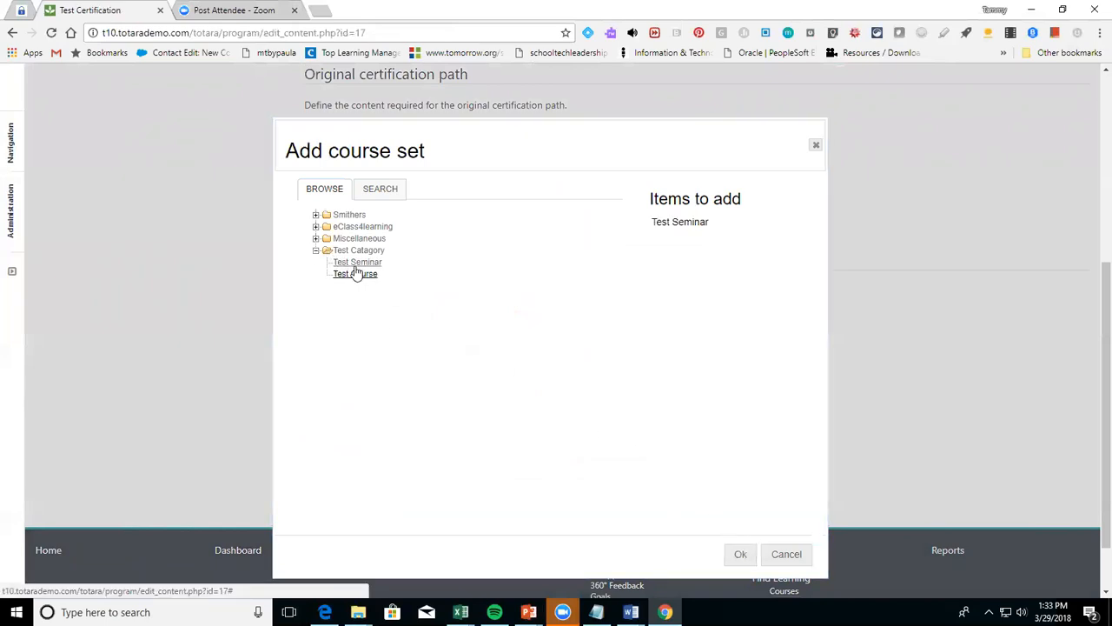
left_click(741, 554)
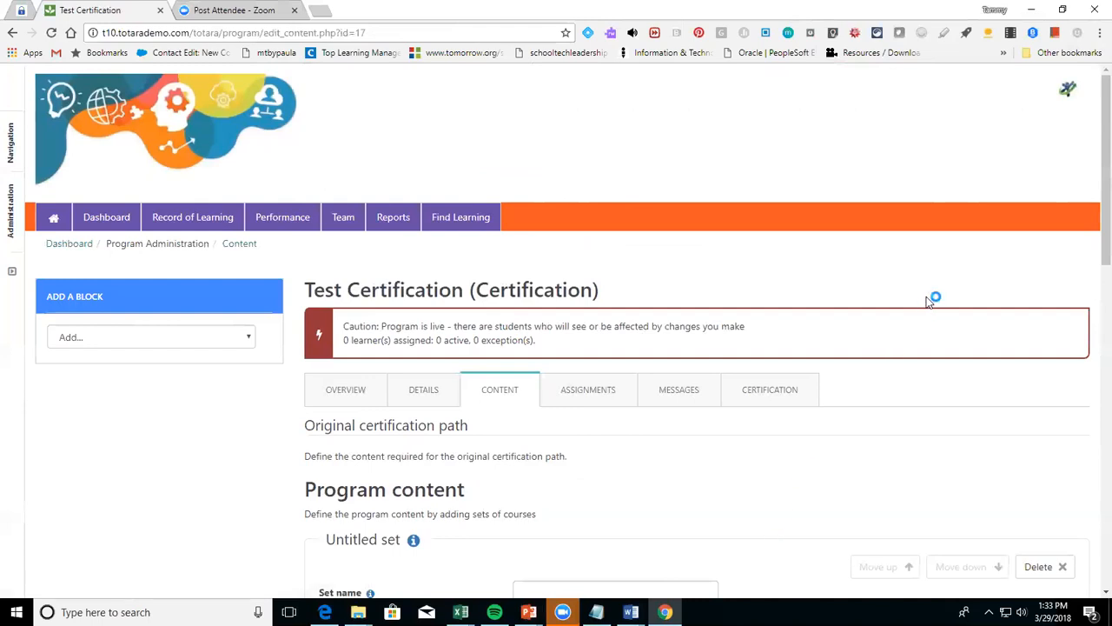
Name the course set Certification Path and save all the certification's content changes
scroll(1093, 347, "down", 5)
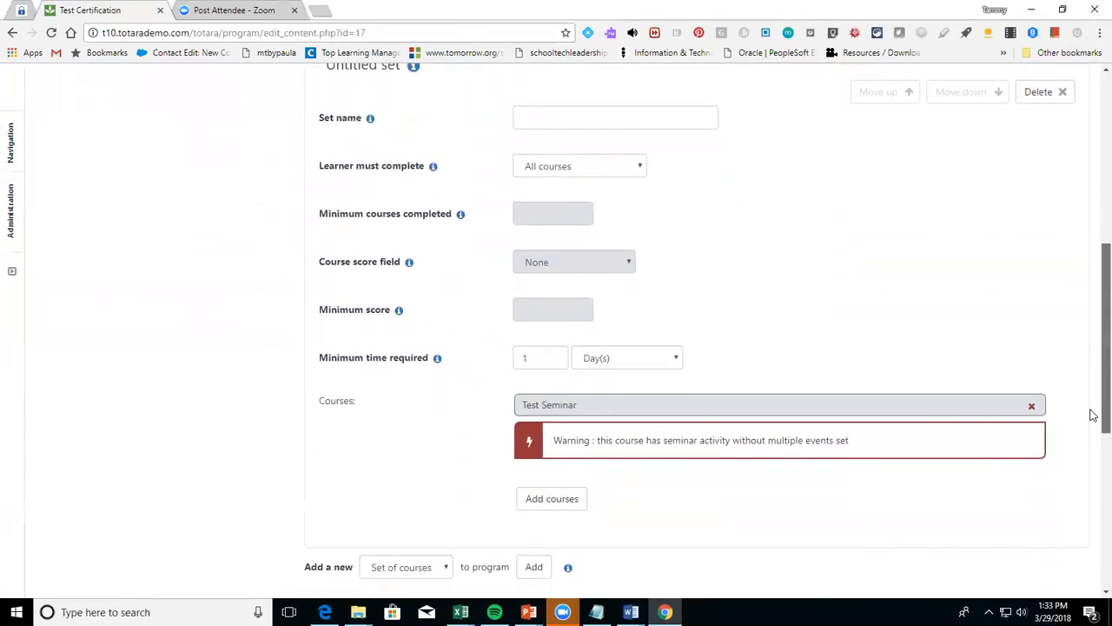
scroll(1094, 415, "up", 1)
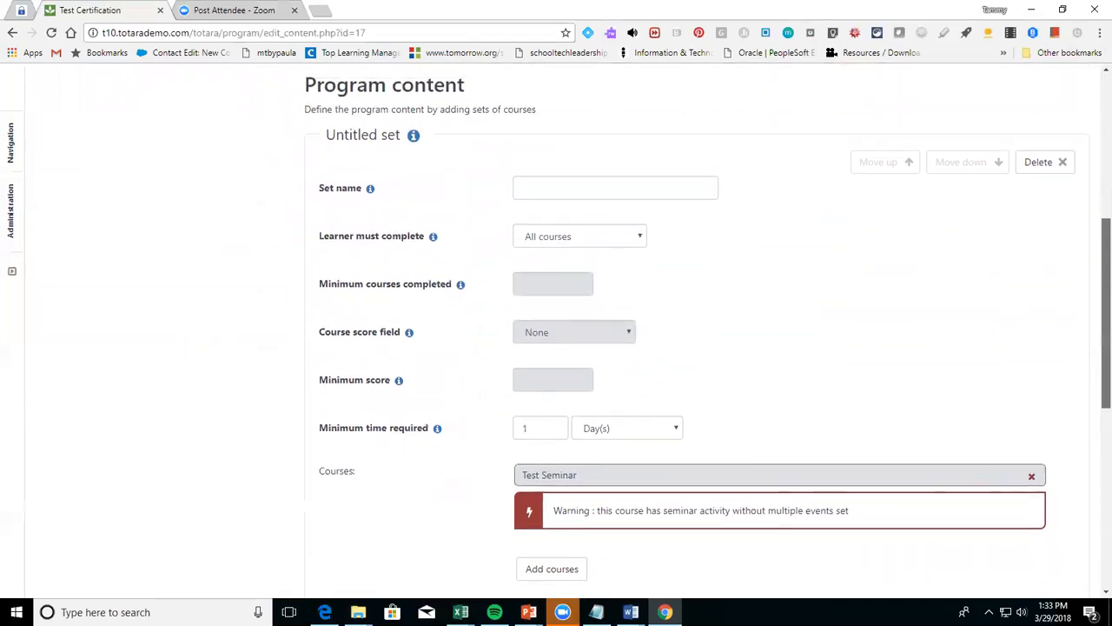
left_click(591, 203)
type("C")
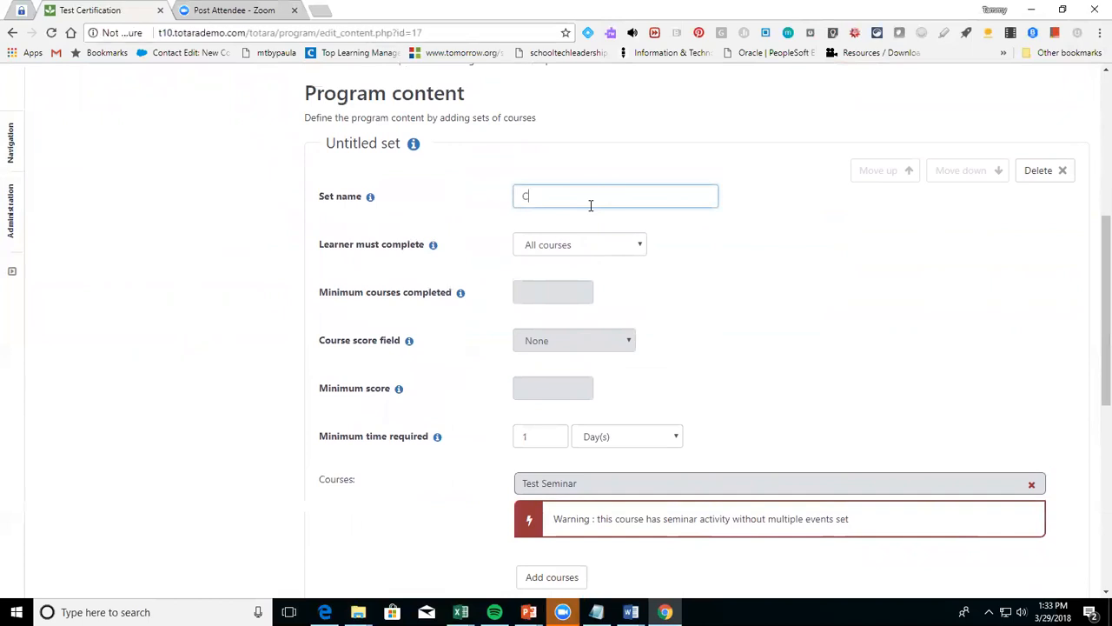
type("ertification Path")
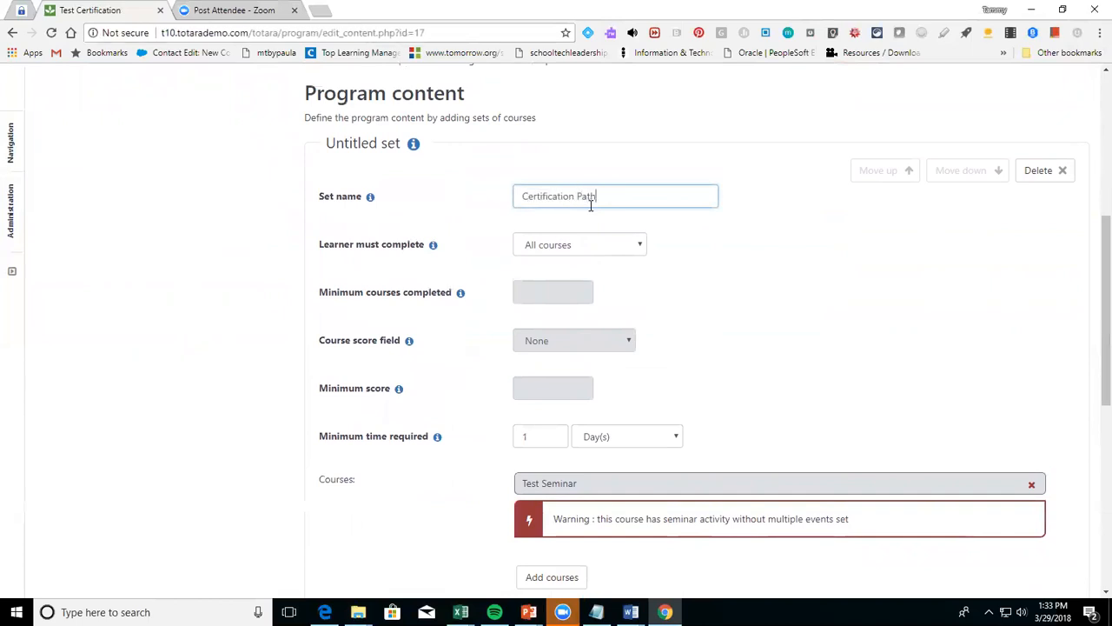
left_click_drag(1093, 340, 1094, 504)
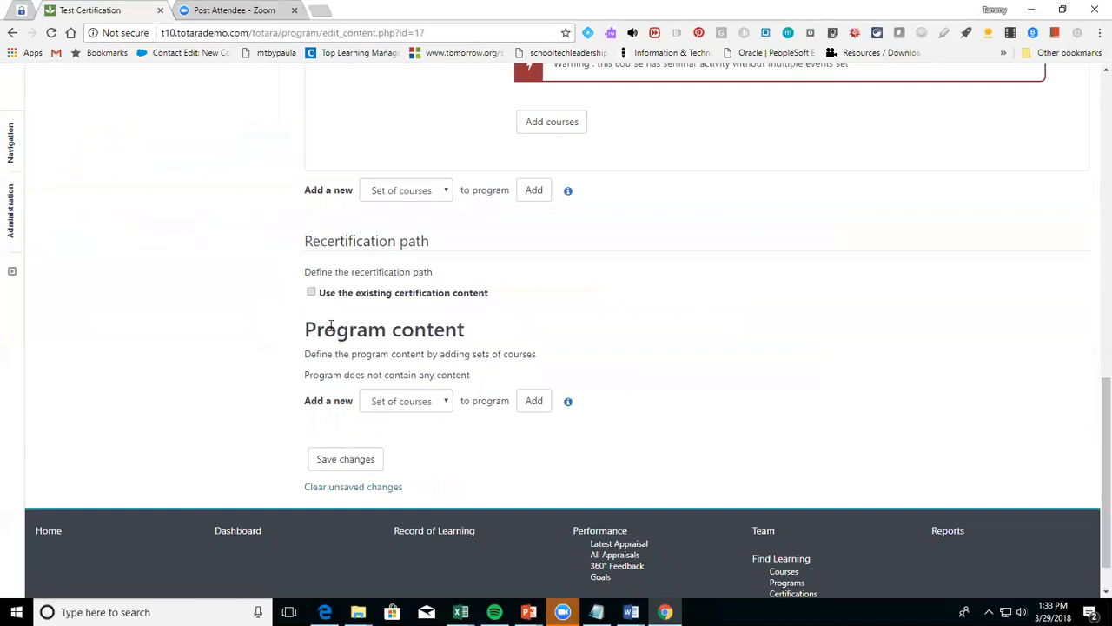
left_click(330, 465)
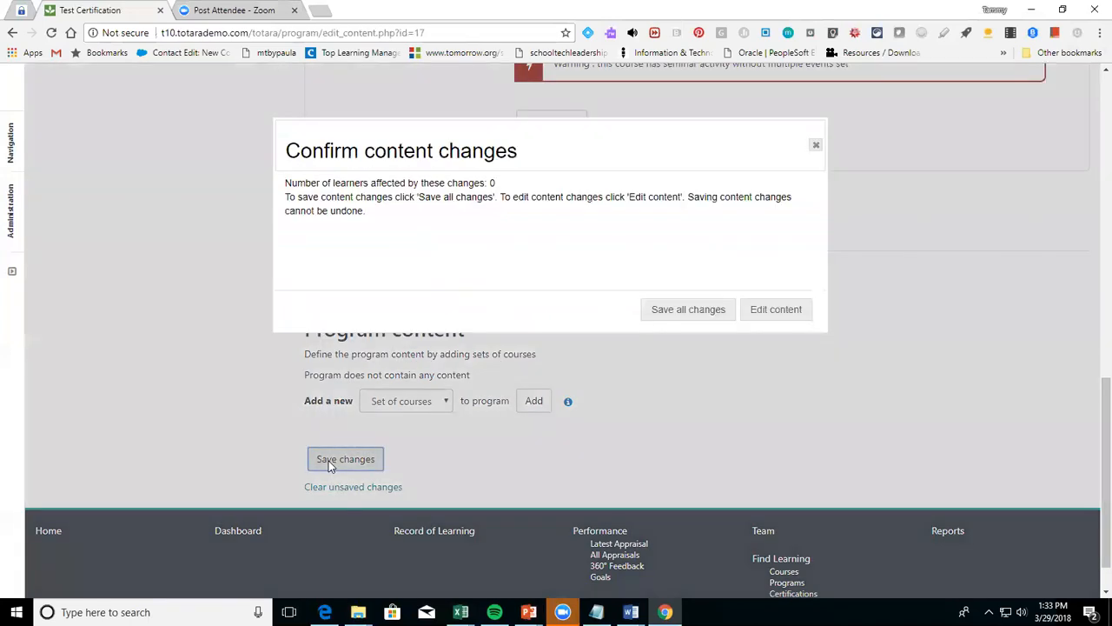
left_click(678, 315)
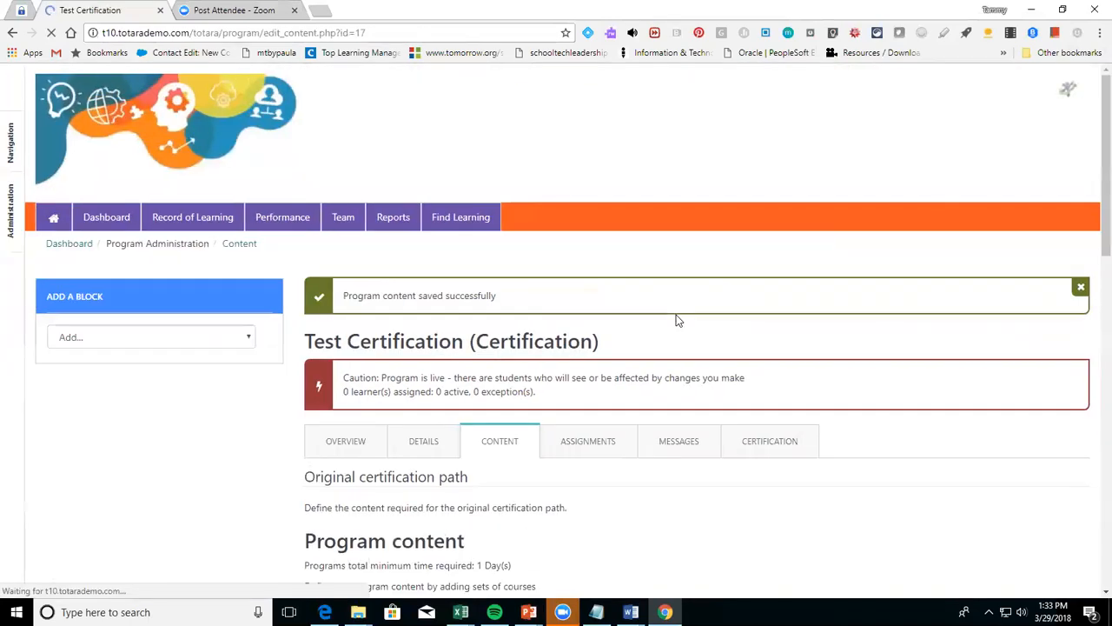
Review the certification's learner assignment types and the message types that can be added to it
left_click(609, 439)
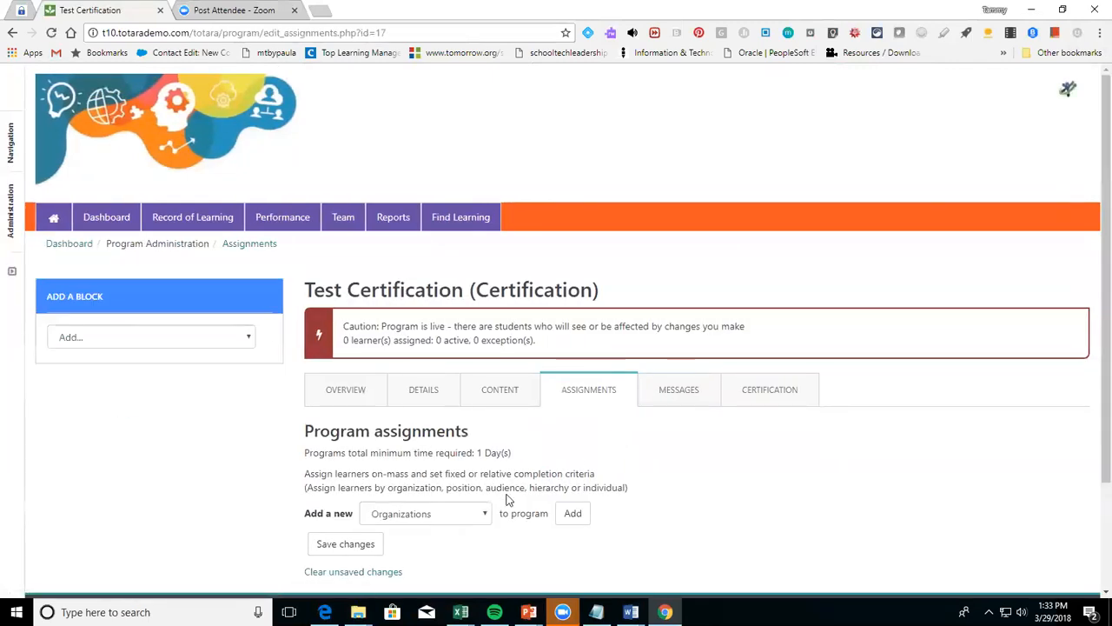
left_click(480, 515)
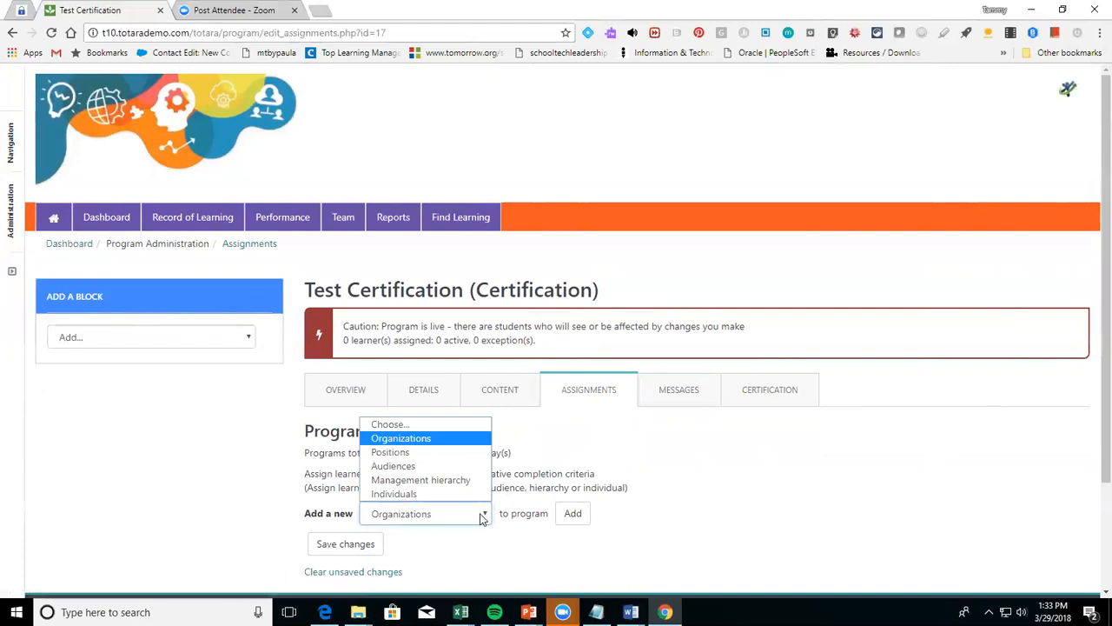
left_click(483, 518)
left_click(677, 387)
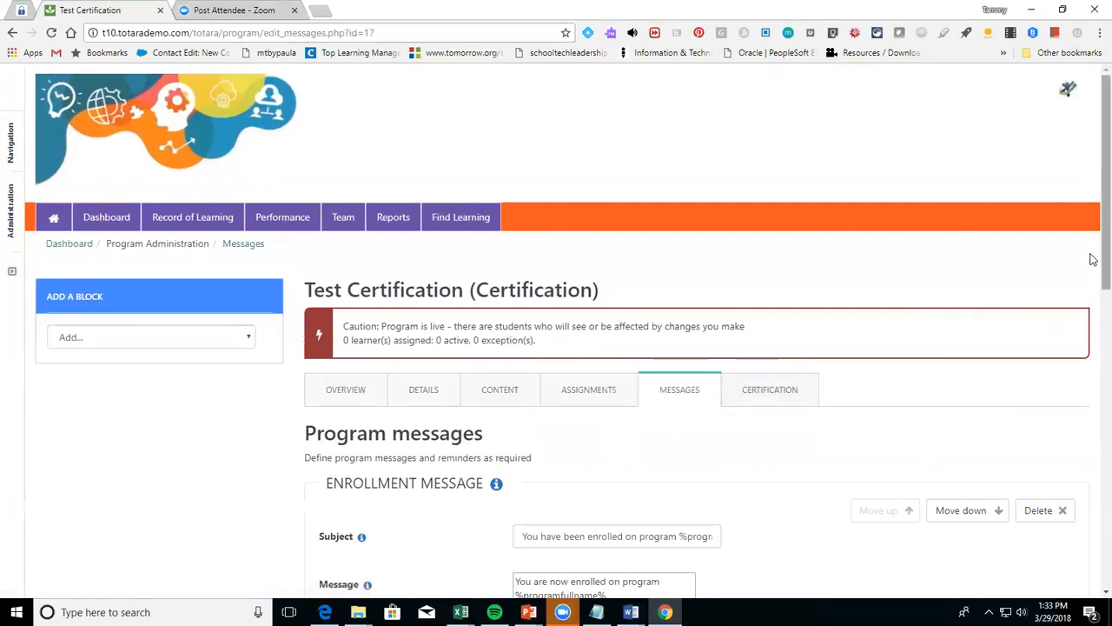
scroll(1093, 259, "down", 10)
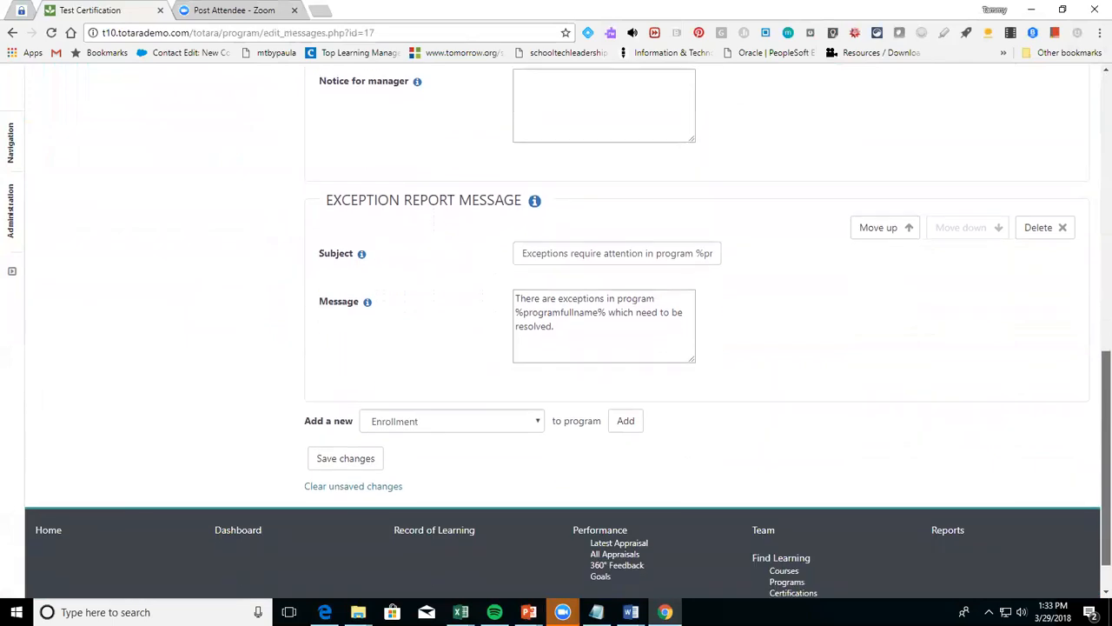
left_click(536, 423)
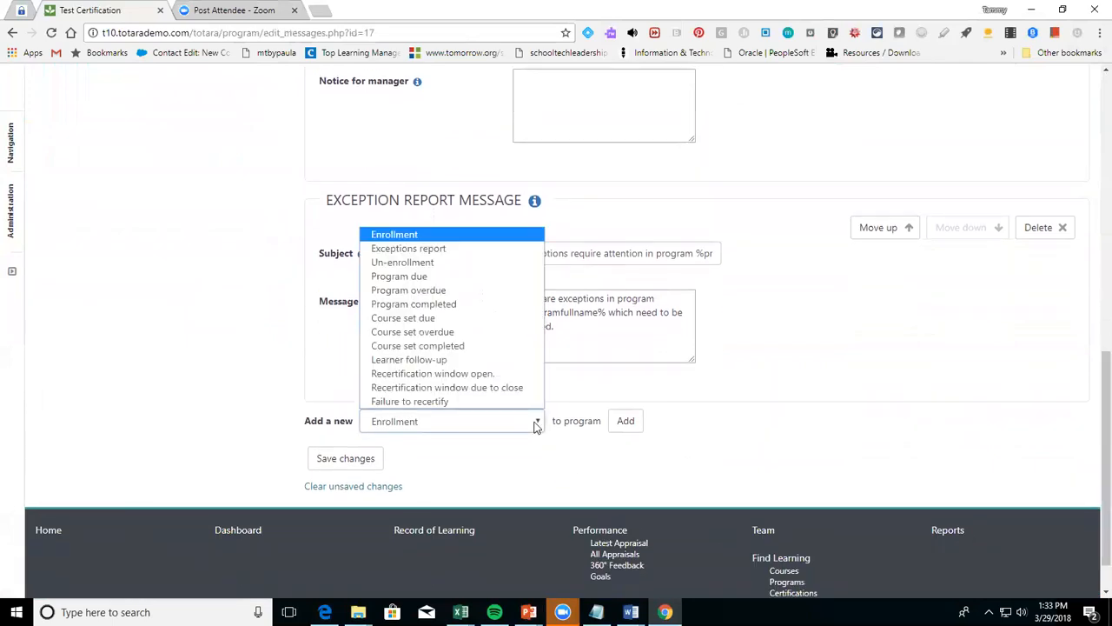
left_click(536, 423)
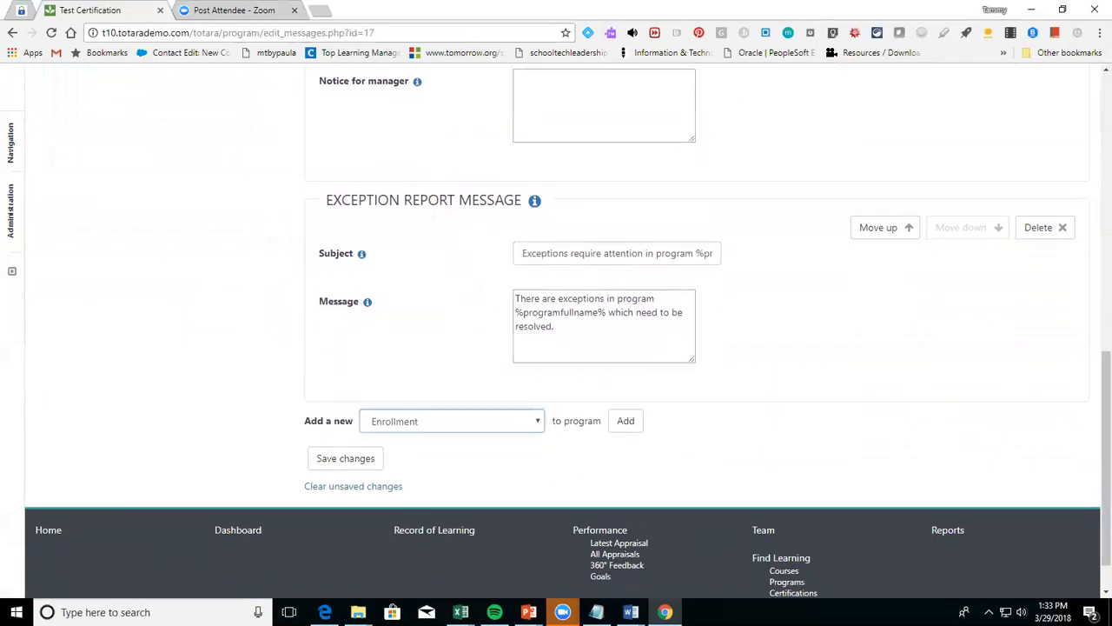
scroll(1095, 425, "up", 10)
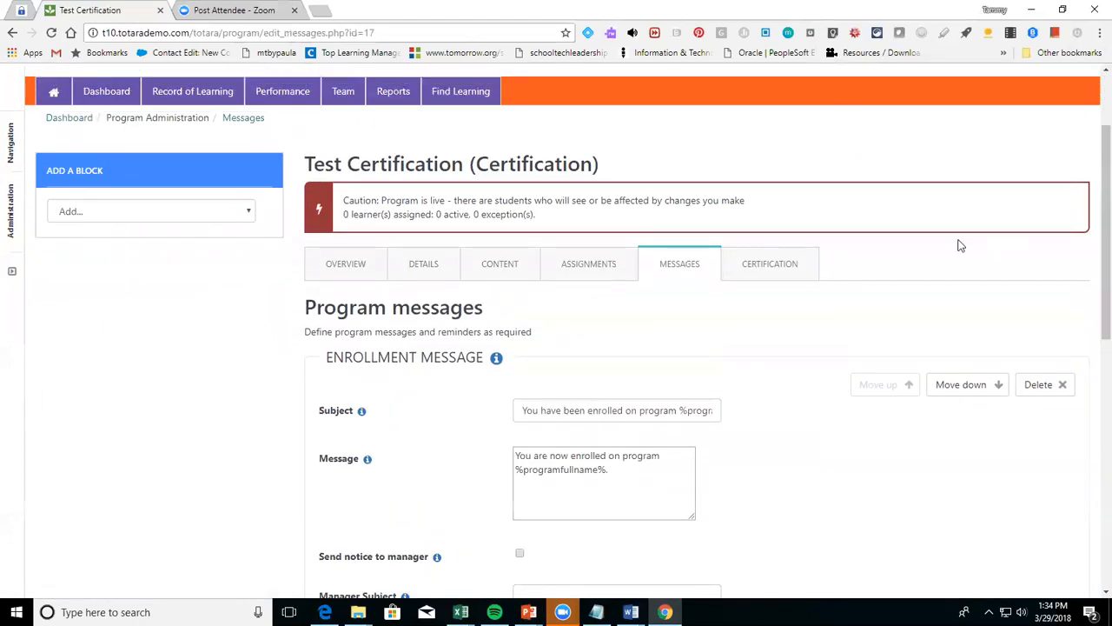
In the certification's recertification details, set the recertification date to use the certification completion date
left_click(783, 276)
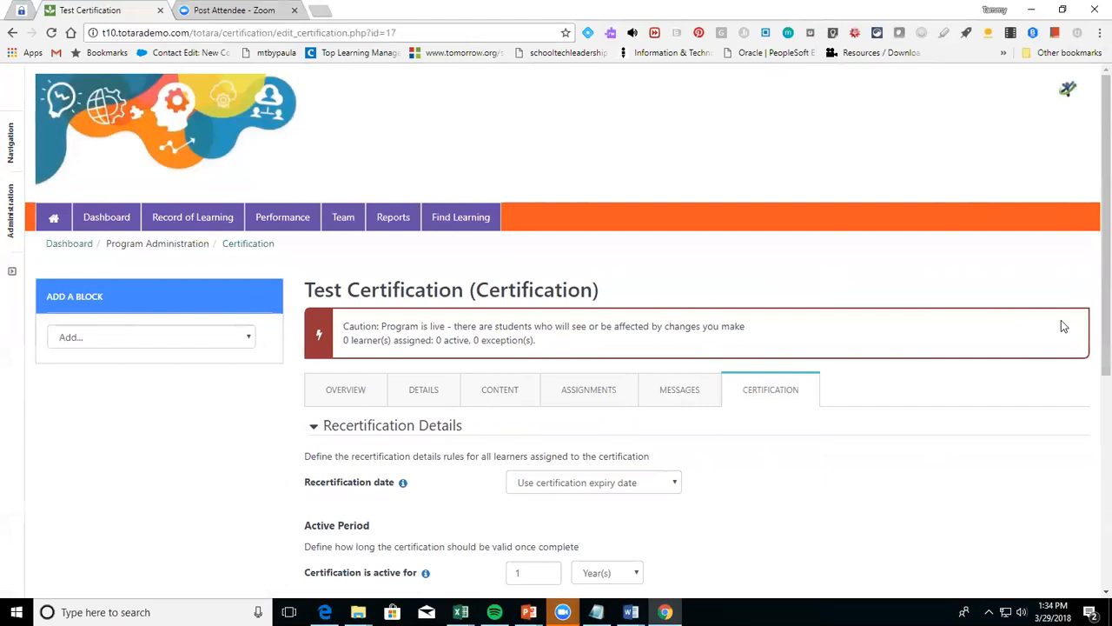
scroll(1090, 295, "down", 2)
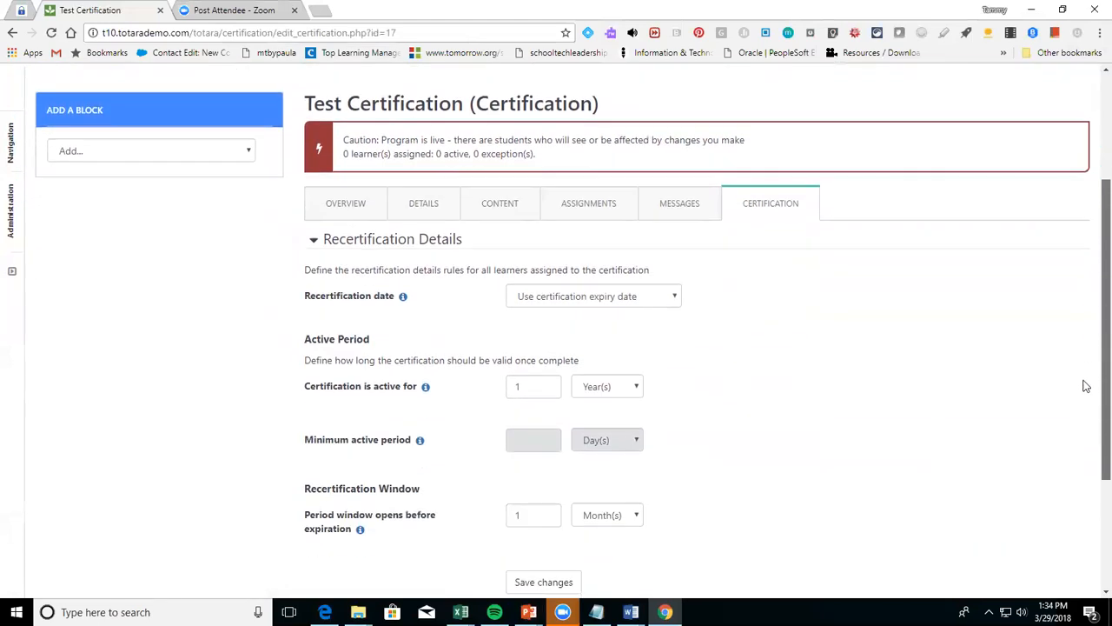
left_click(638, 301)
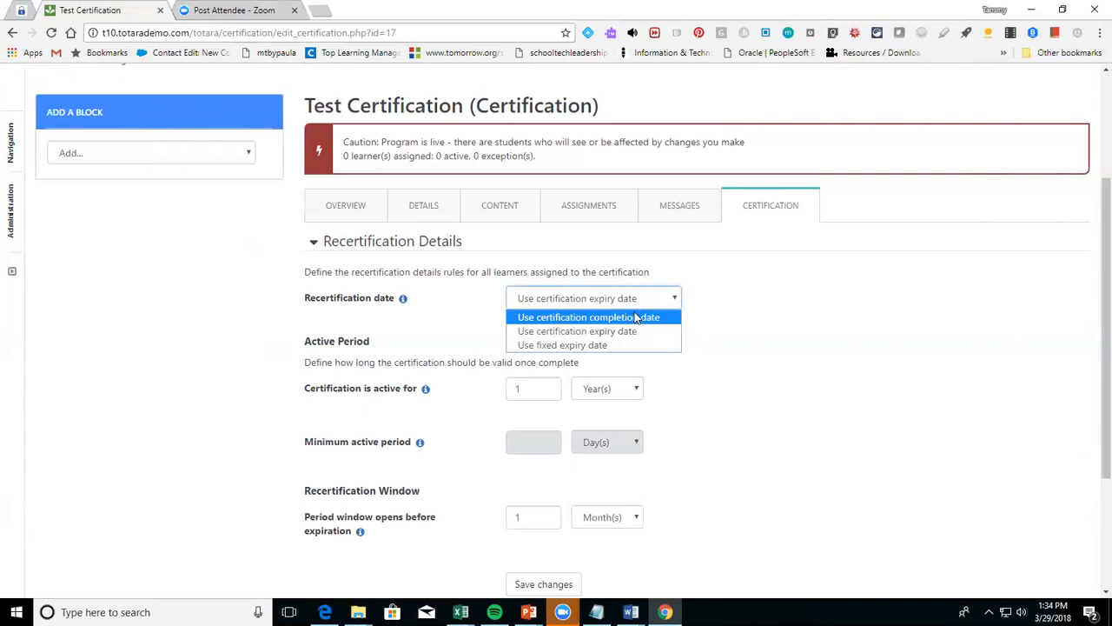
left_click(636, 318)
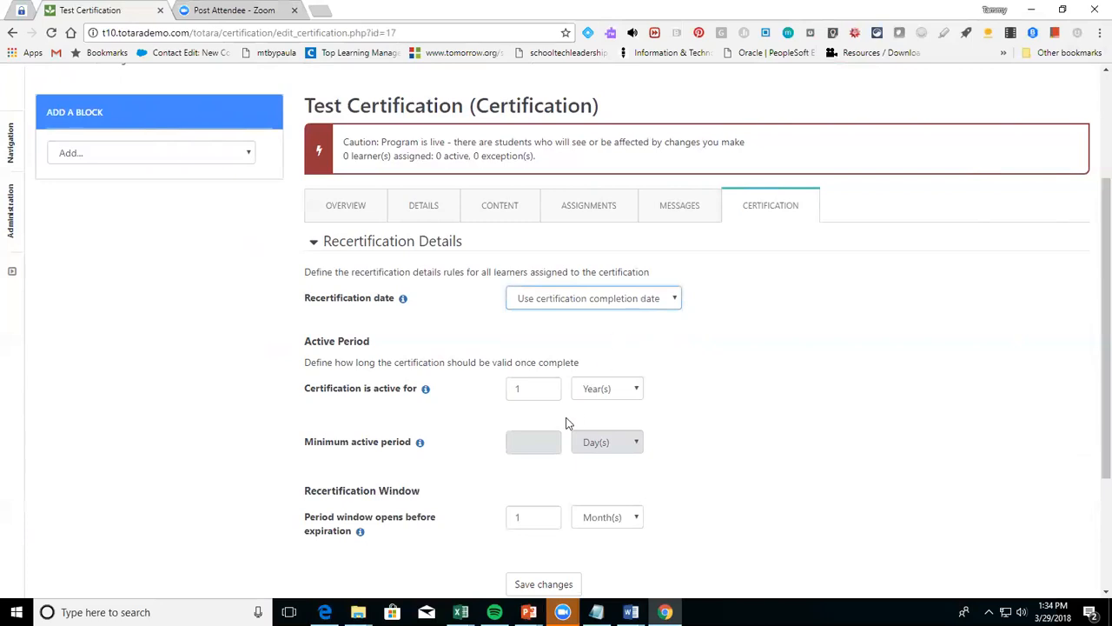
Set the certification's active period to 2 years and save the recertification details
left_click(607, 392)
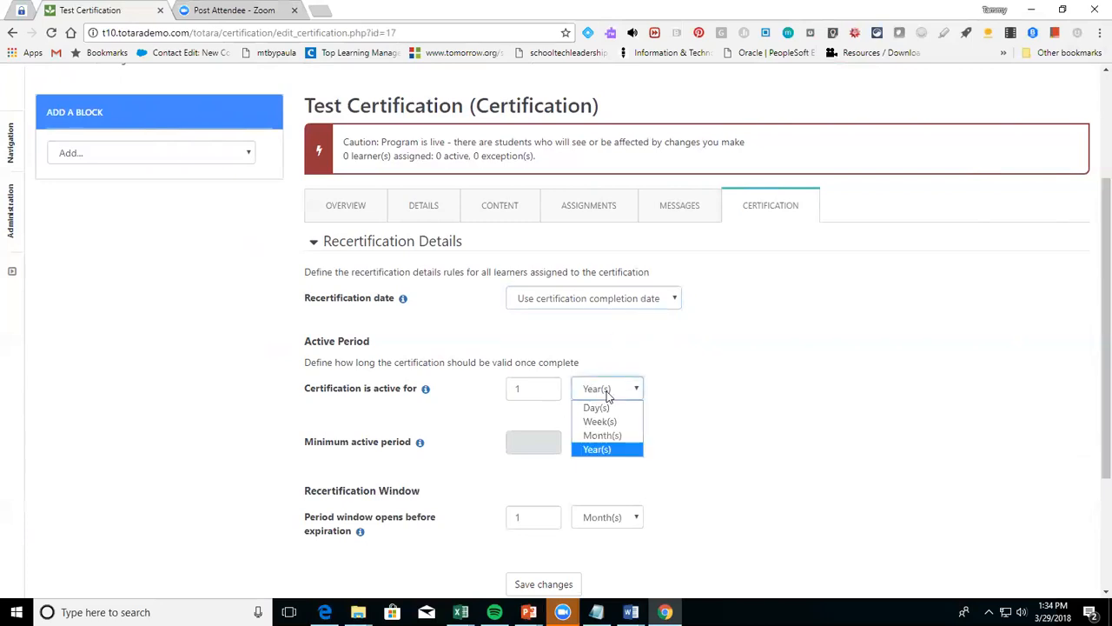
left_click(519, 392)
key("BackSpace")
type("2")
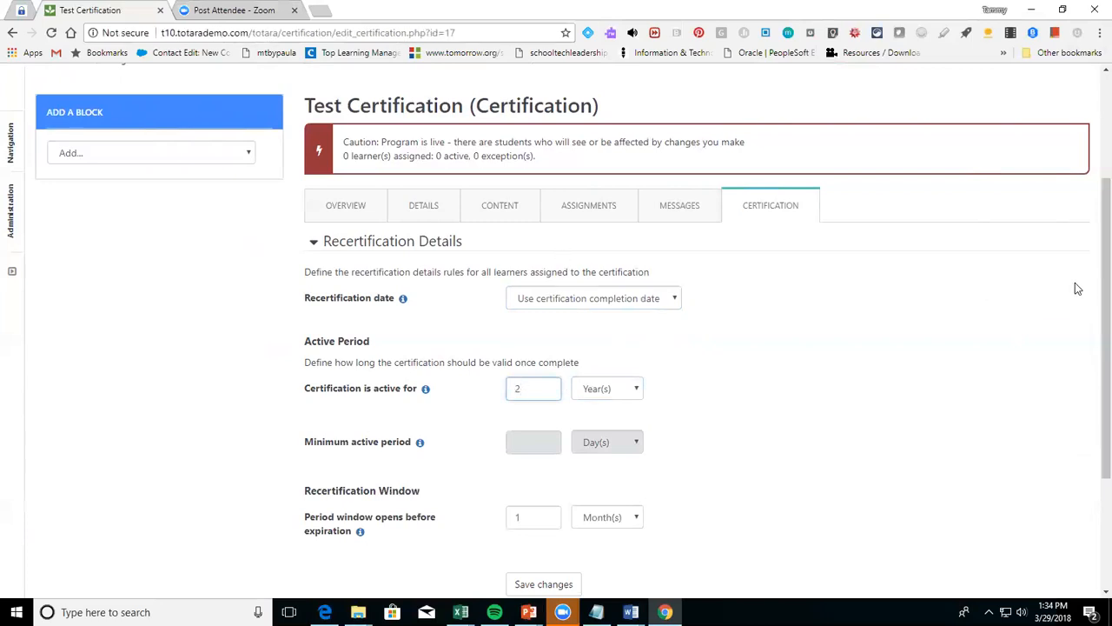
scroll(1087, 333, "down", 2)
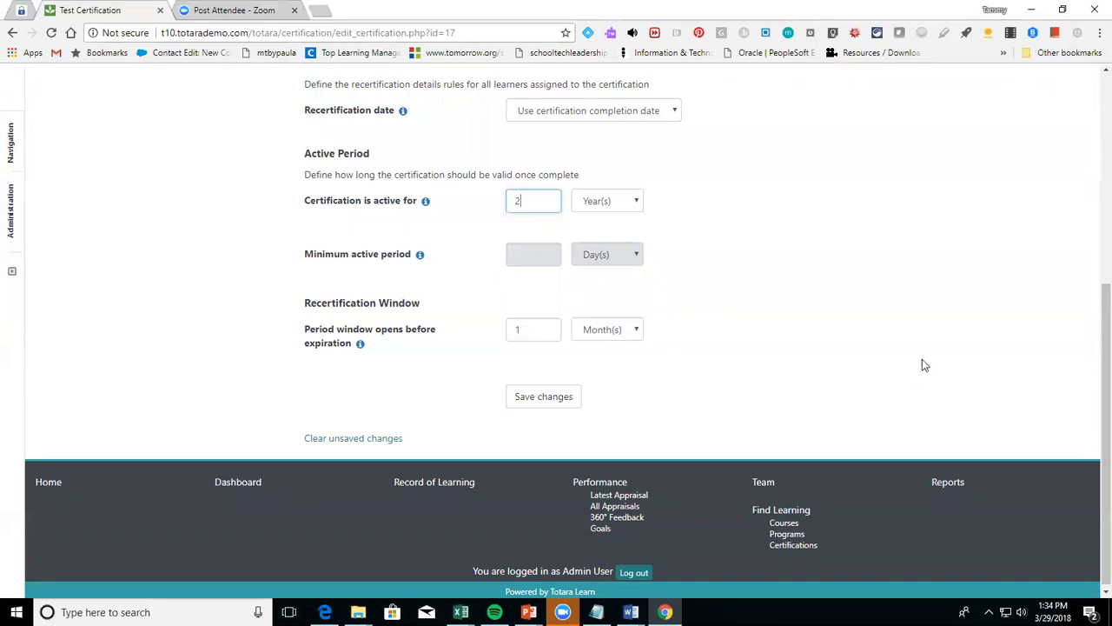
left_click(553, 401)
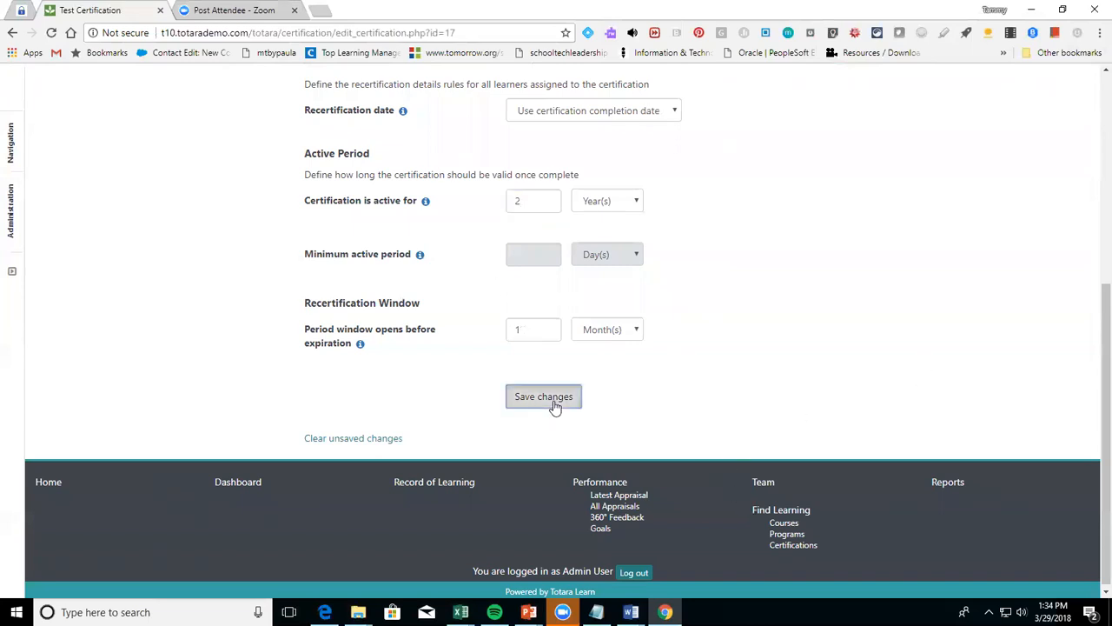
left_click(606, 314)
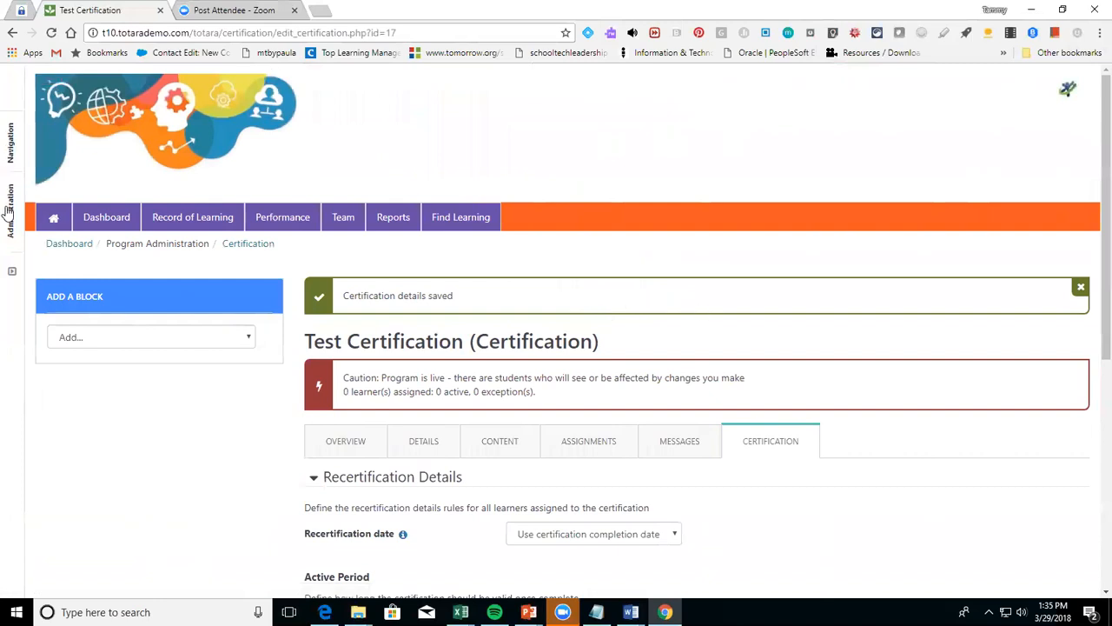
Go to learning plan template management in site administration and bring up the new template form
mouse_move(8, 213)
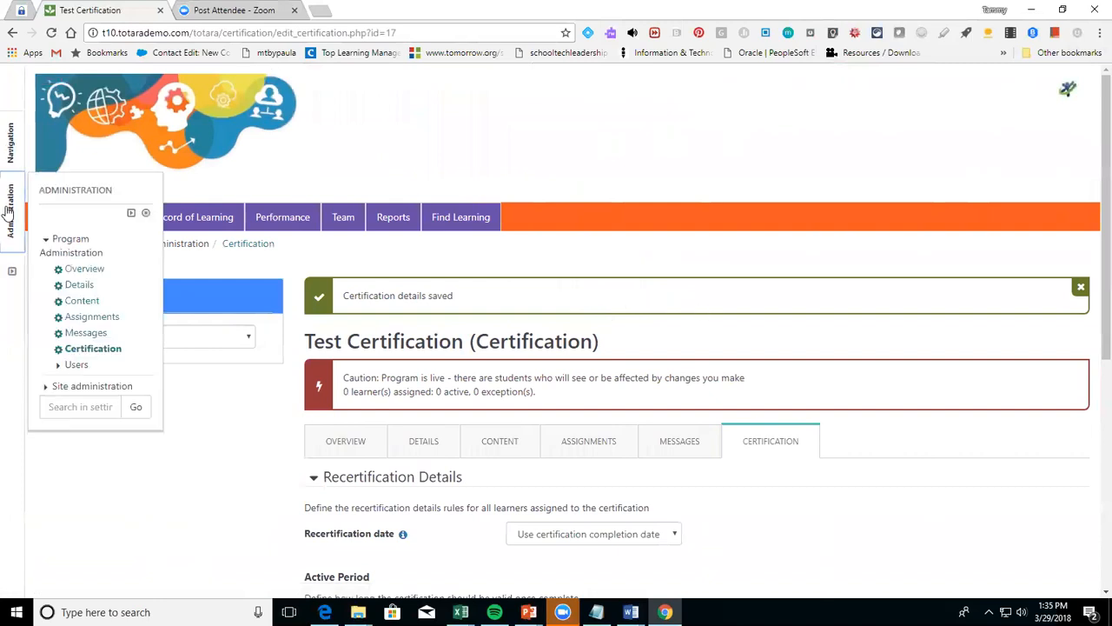
left_click(108, 388)
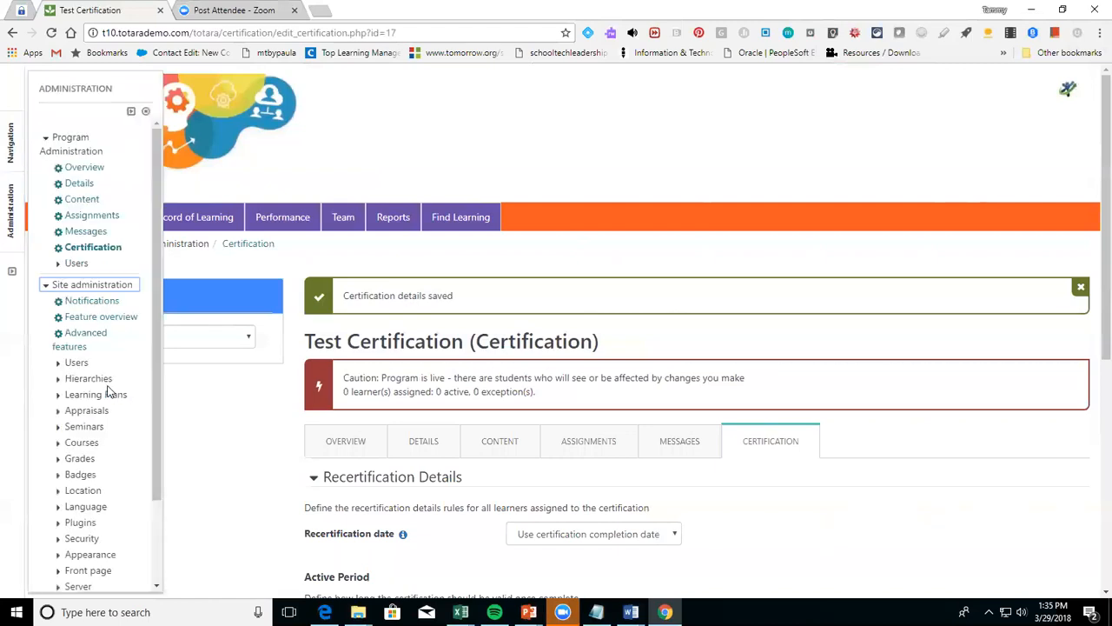
left_click(123, 395)
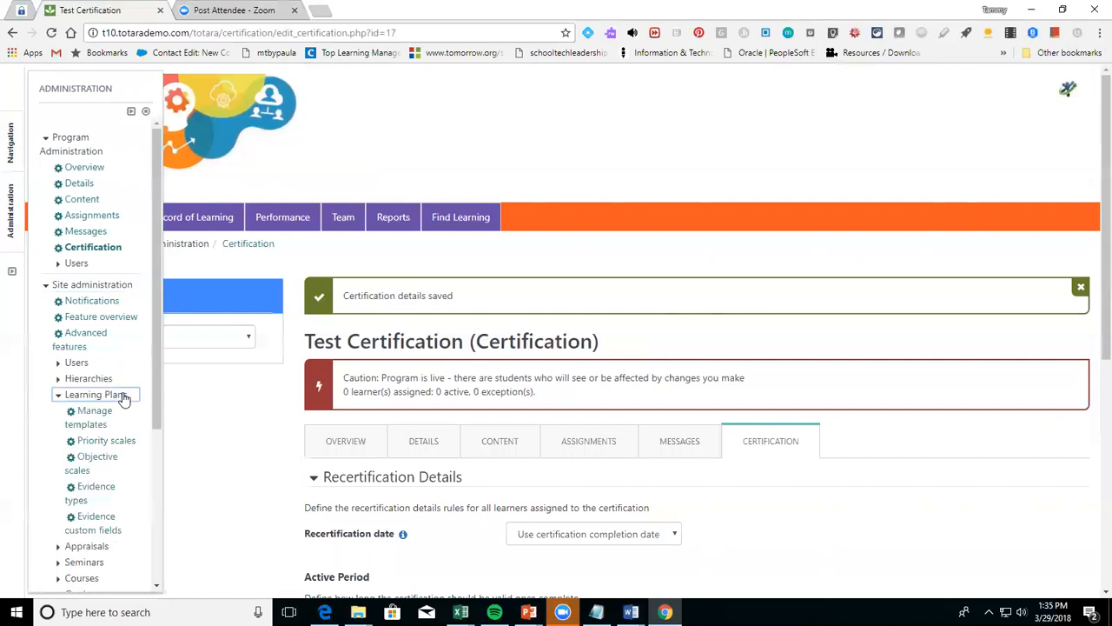
left_click(102, 415)
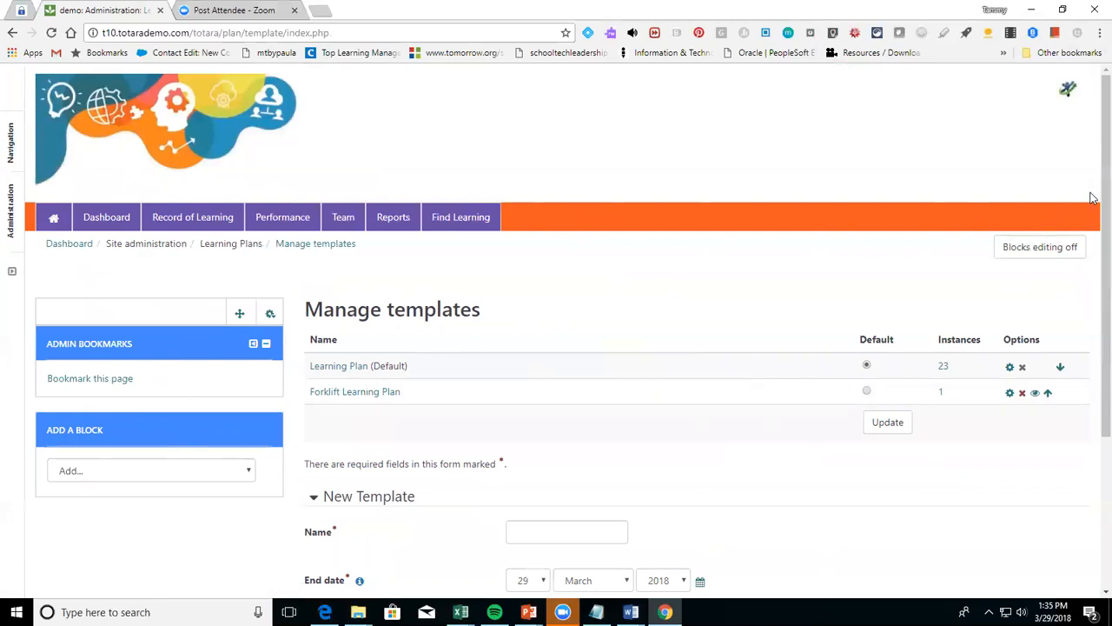
left_click_drag(1106, 200, 1082, 379)
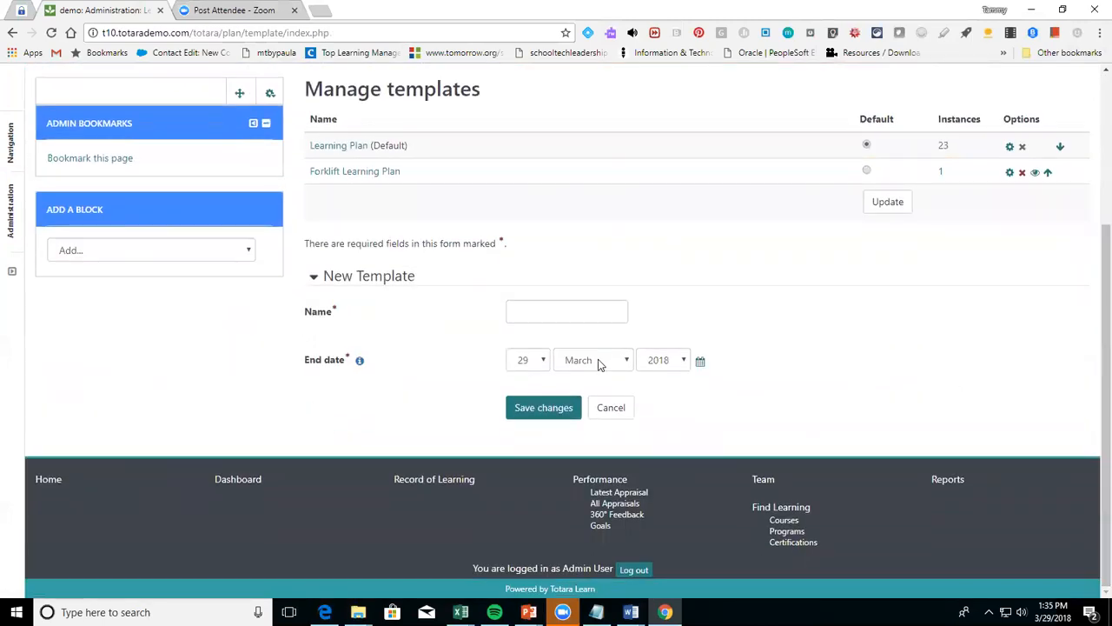
Create a learning plan template named "practice" and hide its Objectives component
left_click(580, 307)
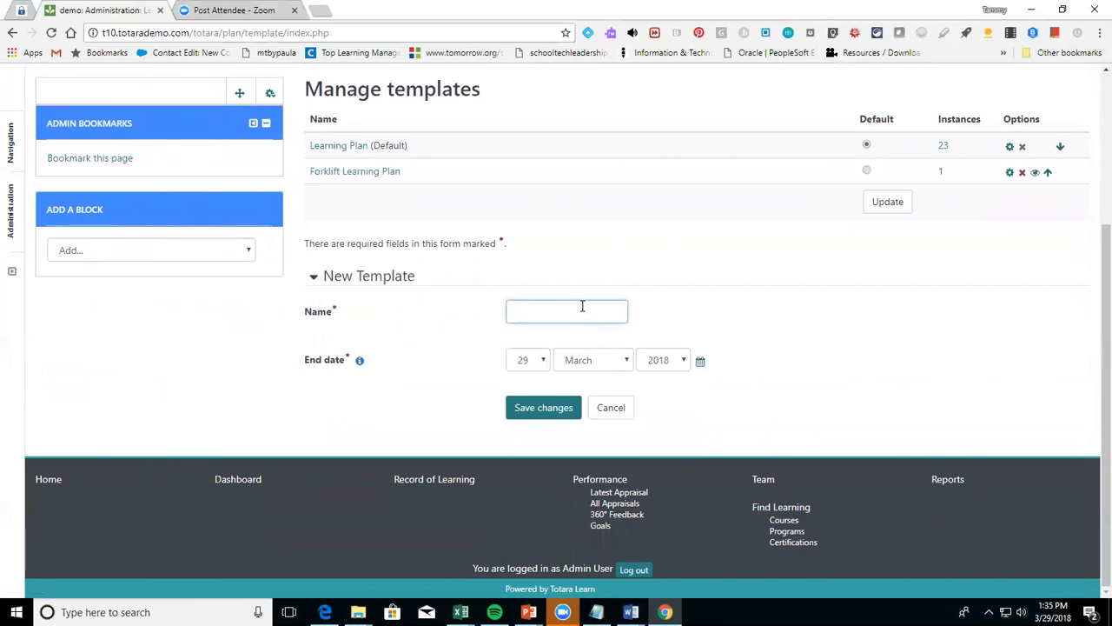
type("practice")
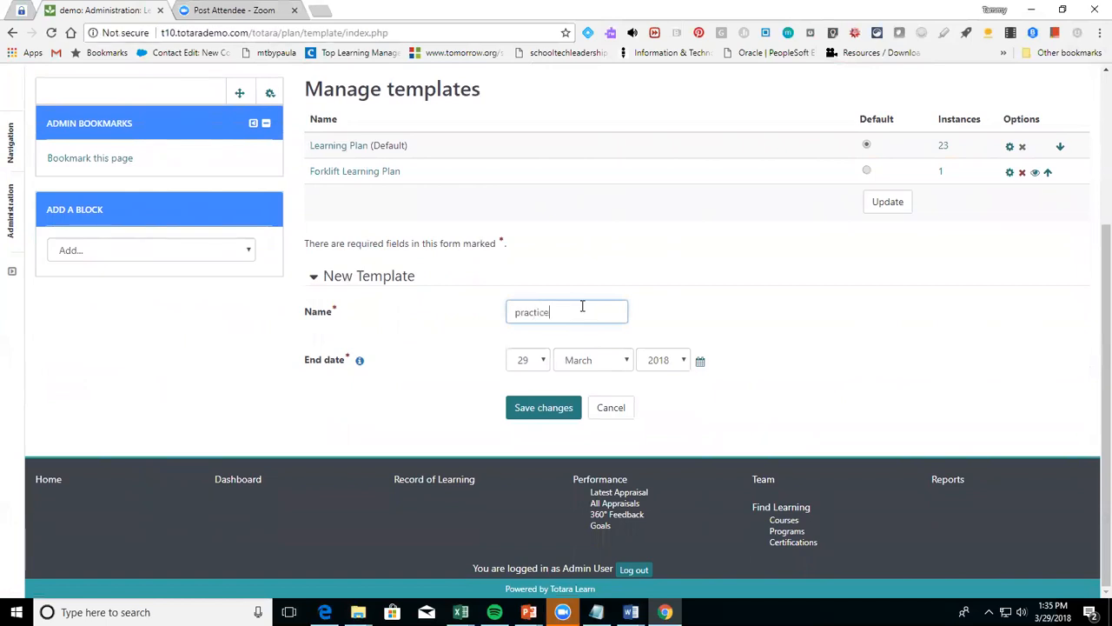
left_click(544, 414)
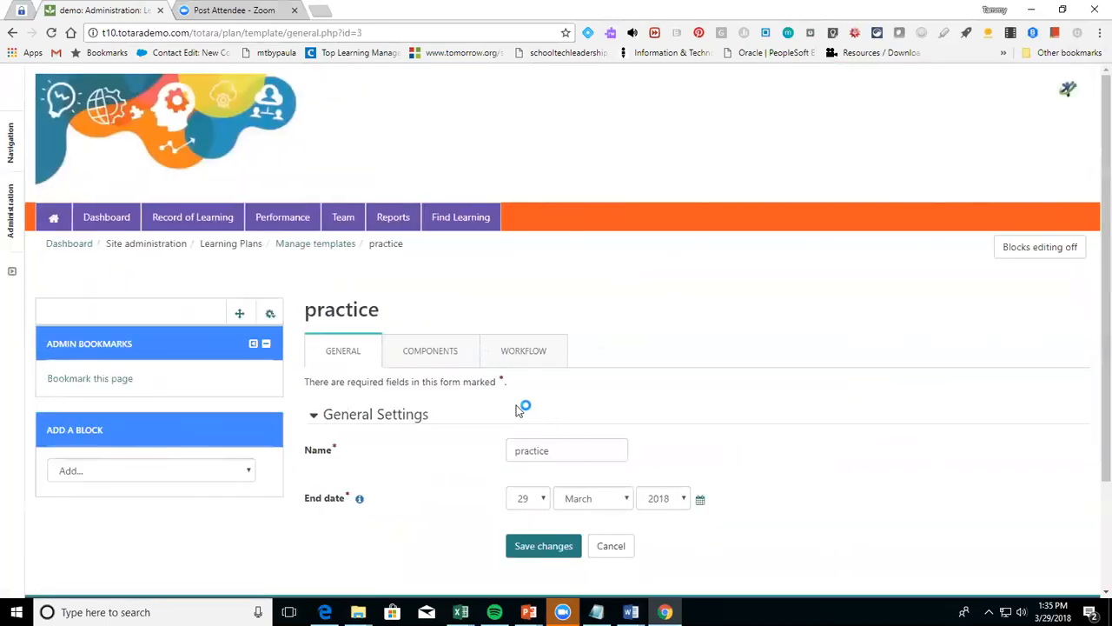
left_click(437, 355)
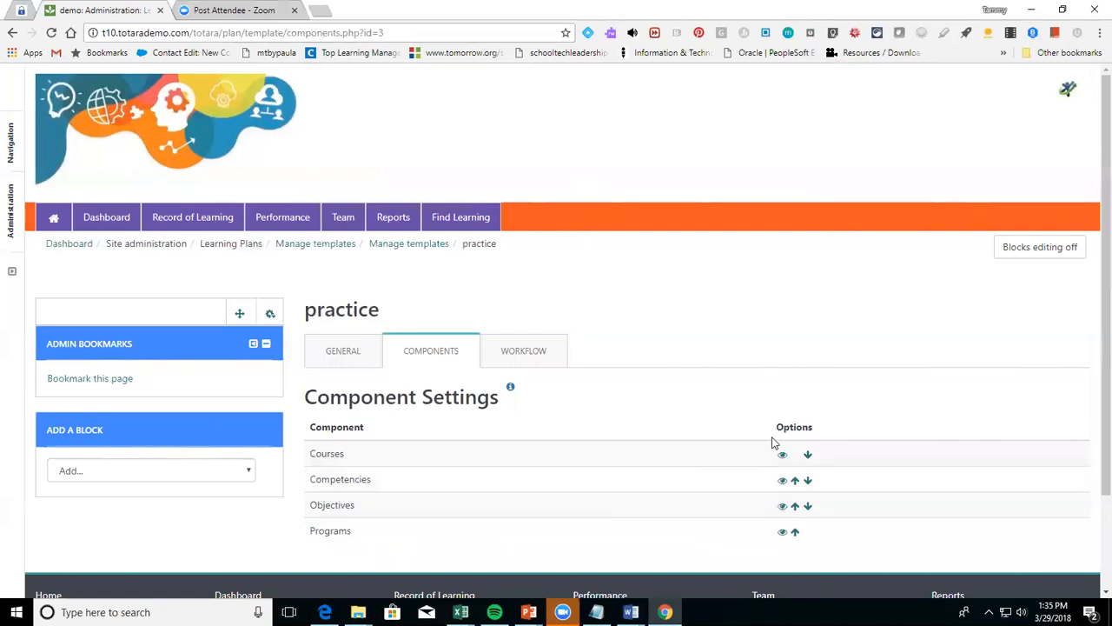
left_click(780, 511)
Review the practice template's workflow options, keep Basic workflow selected and save the workflow settings
left_click(519, 356)
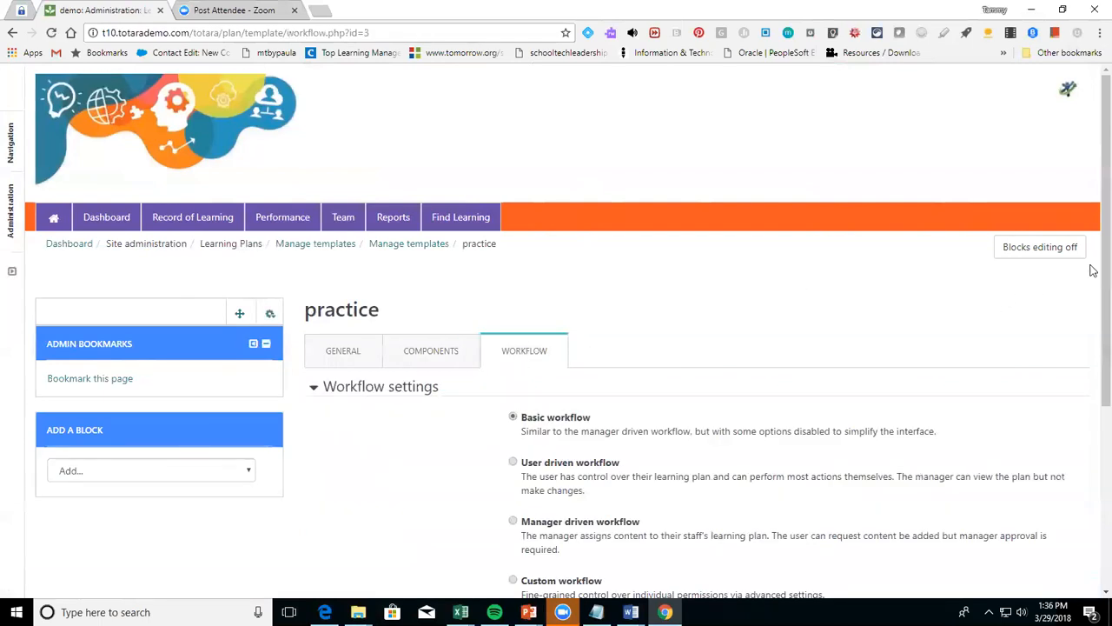
scroll(1094, 279, "down", 1)
scroll(1092, 397, "down", 2)
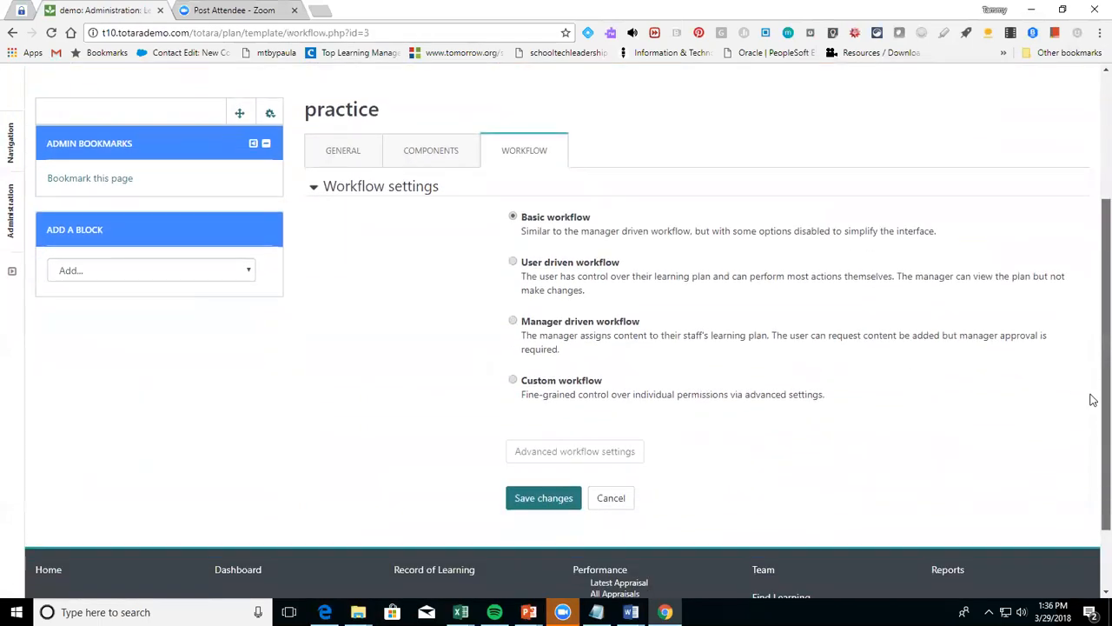
left_click(513, 322)
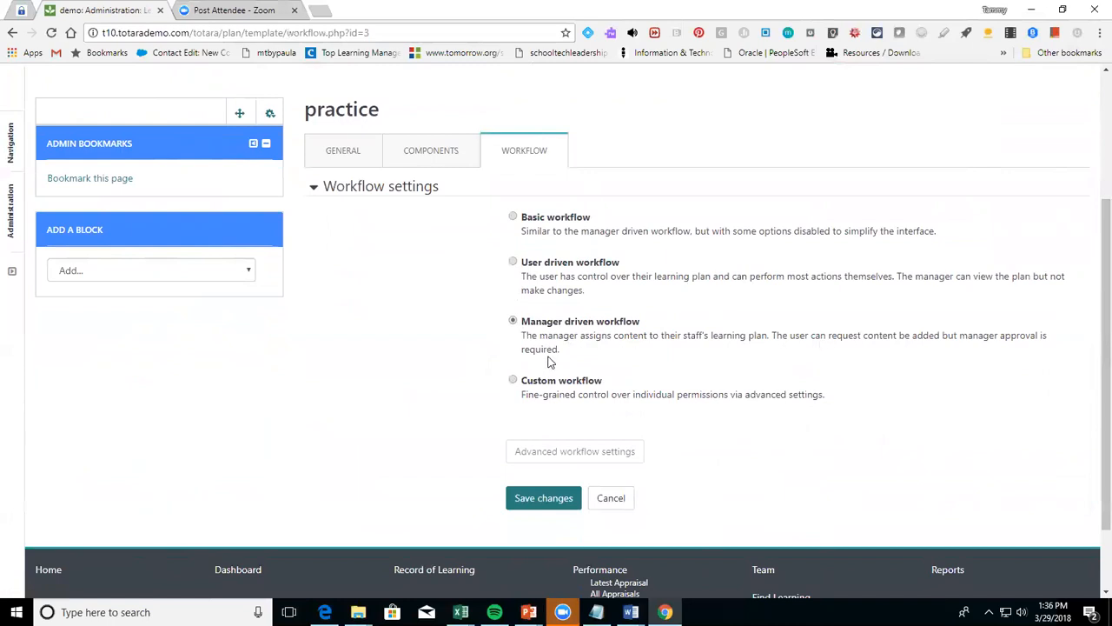
left_click(513, 216)
left_click(535, 503)
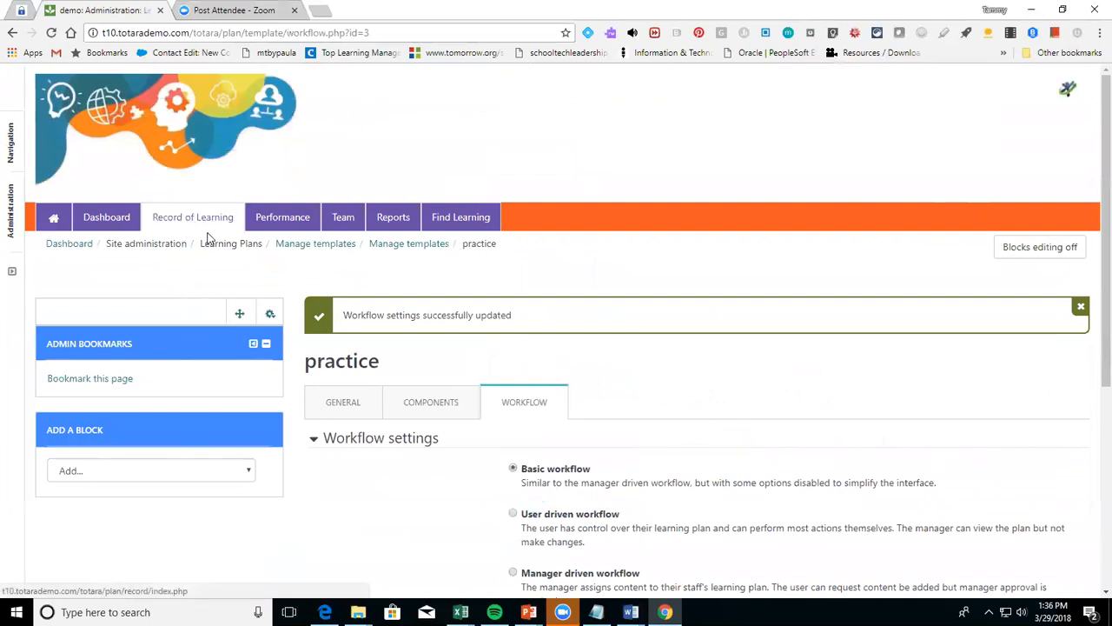
Go to the site home page and open the learning plans from the admin account's profile
left_click_drag(68, 236, 72, 245)
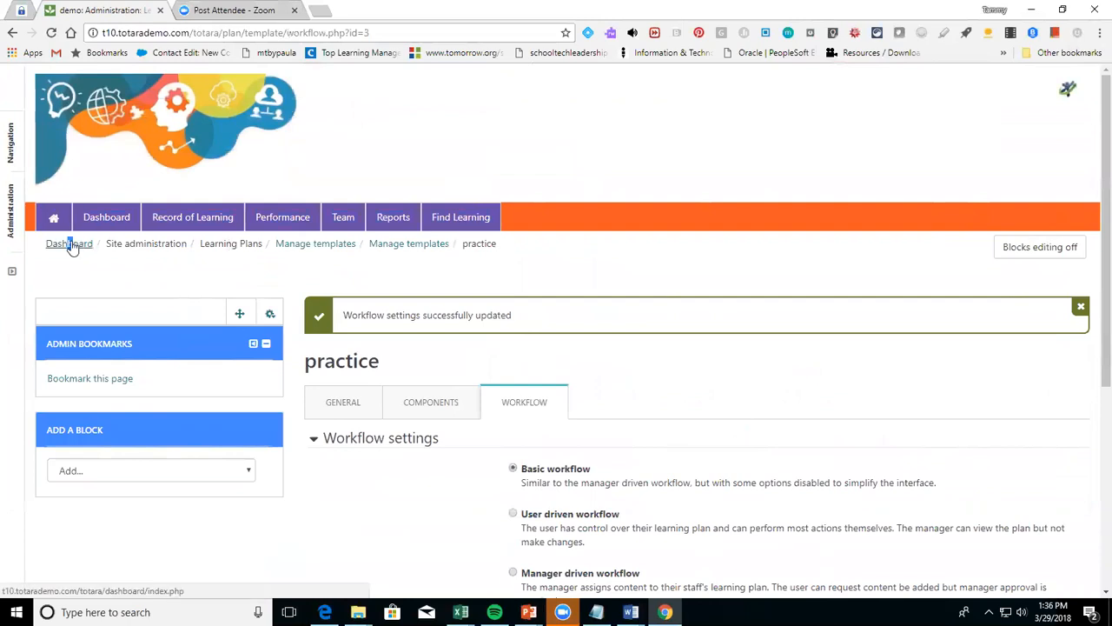
left_click(53, 221)
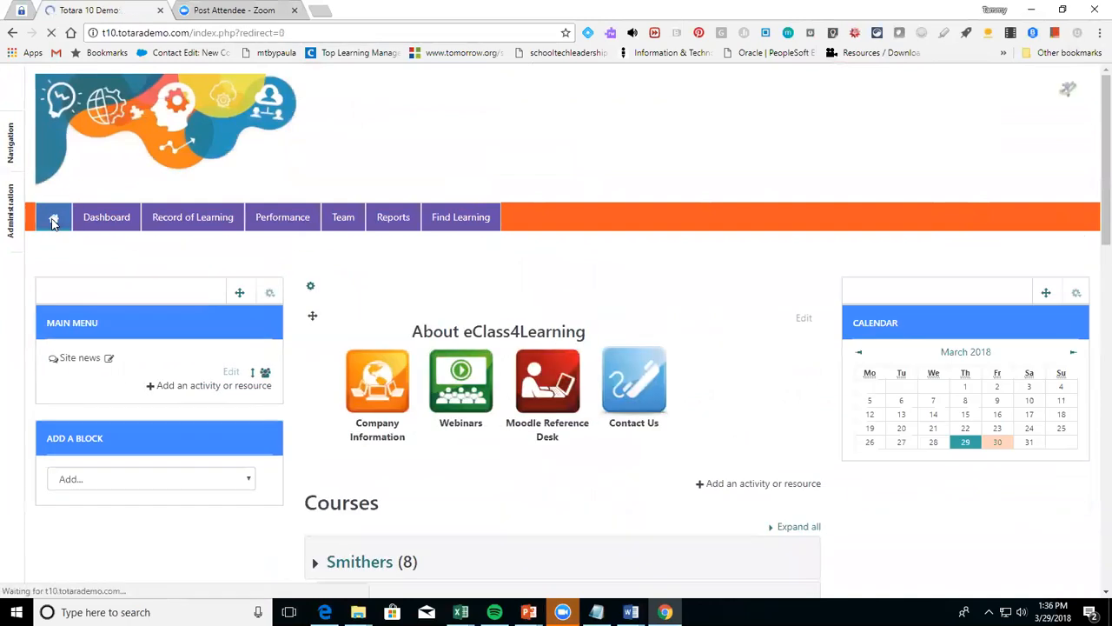
left_click(1067, 94)
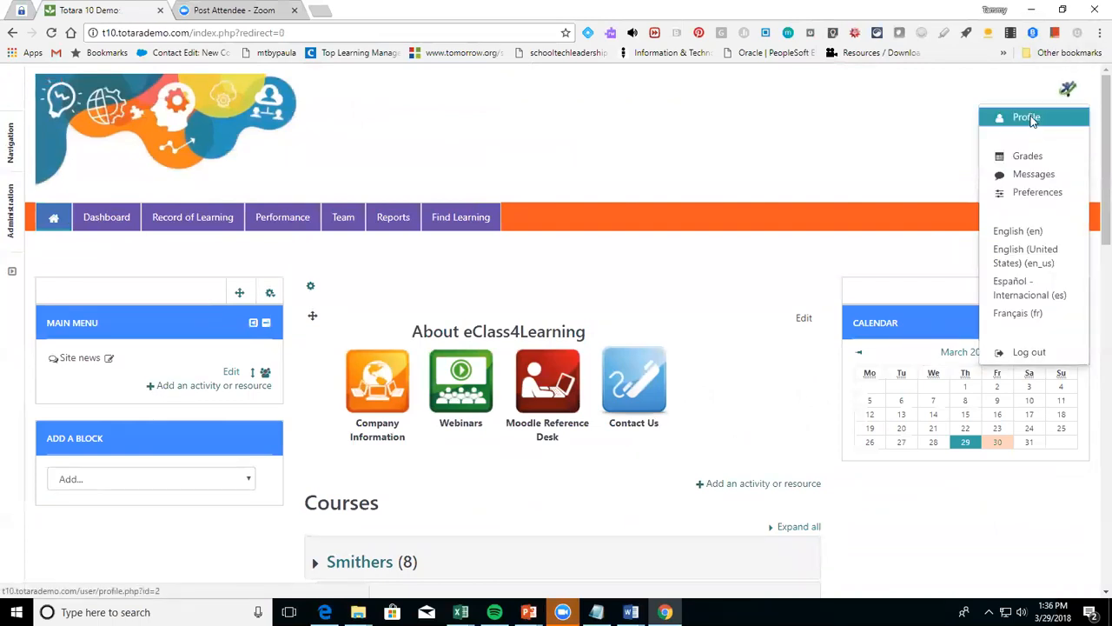
left_click(1032, 116)
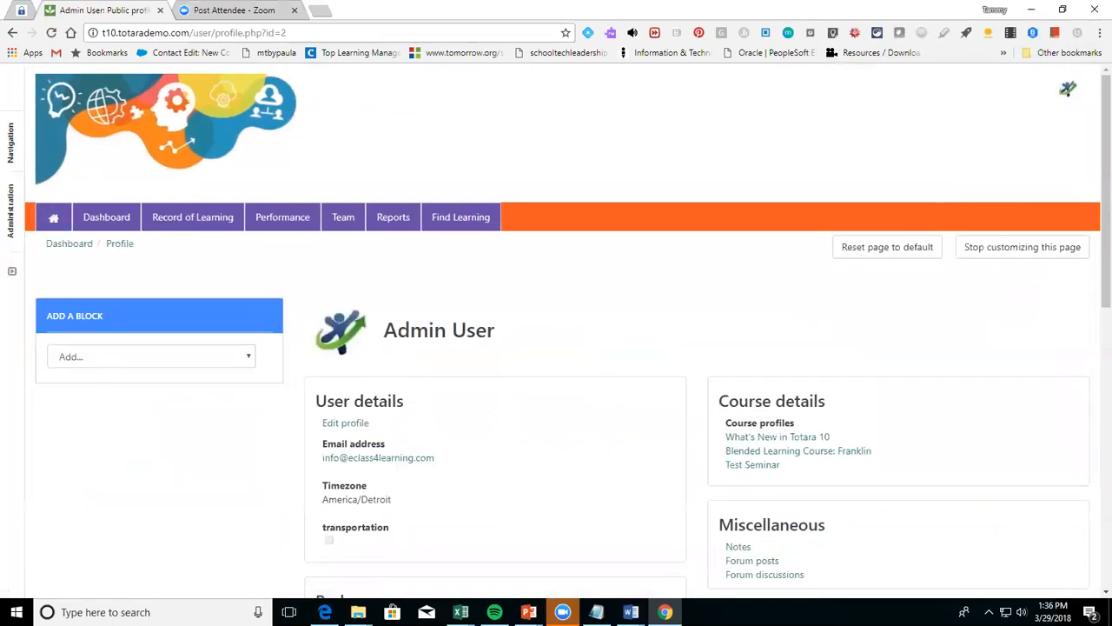
left_click_drag(1105, 154, 1106, 418)
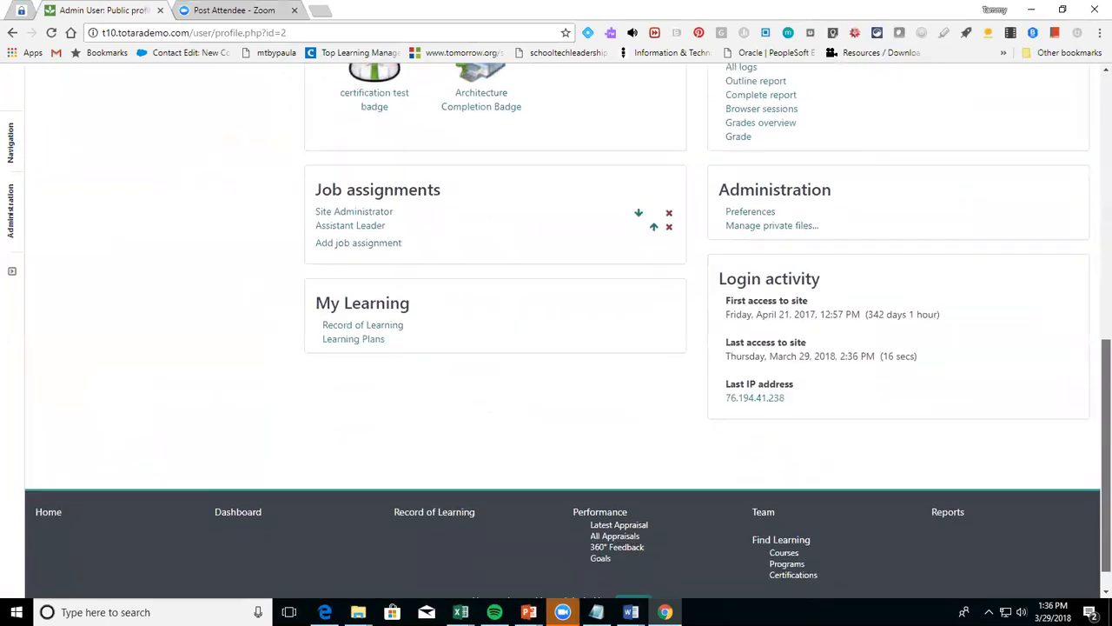
left_click(334, 345)
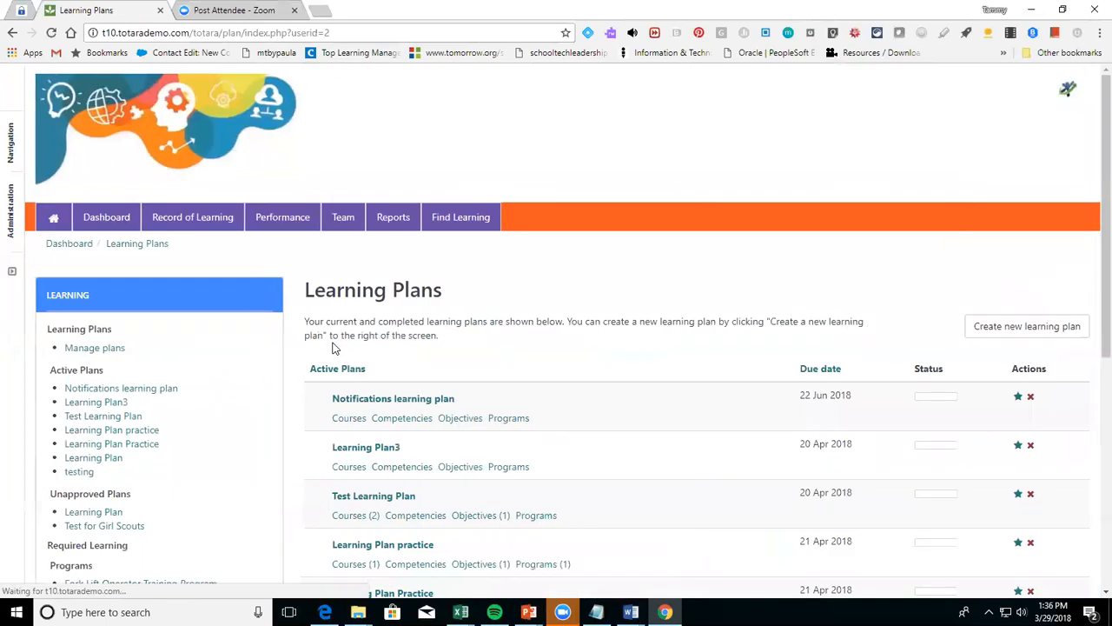
Create a new learning plan from the practice template with its completion date's year set to 2019
left_click(993, 334)
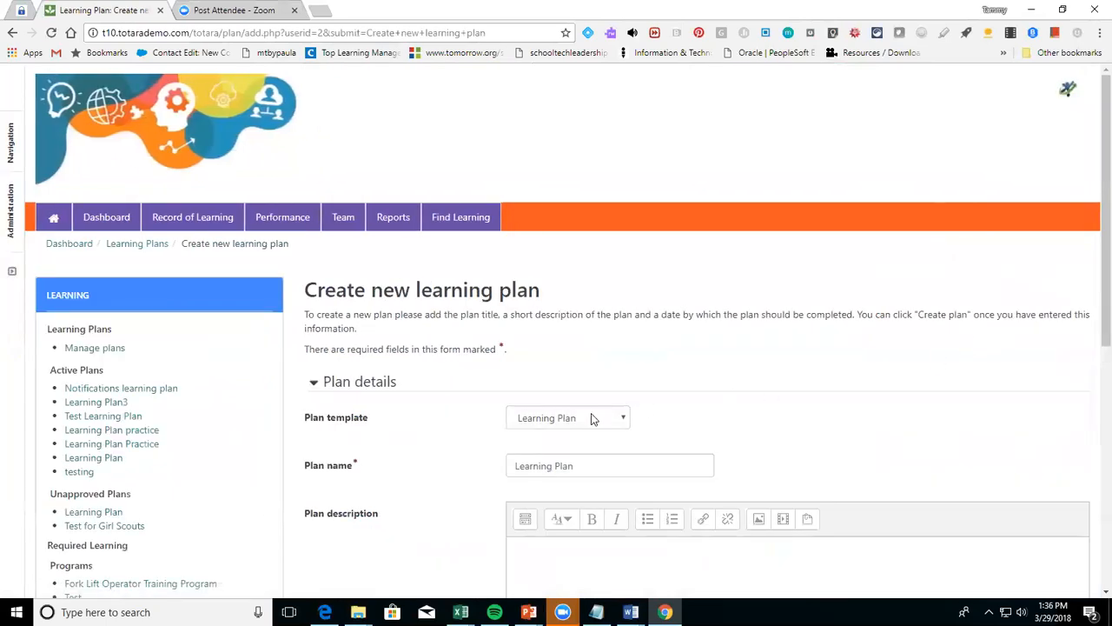
left_click(591, 420)
left_click(591, 463)
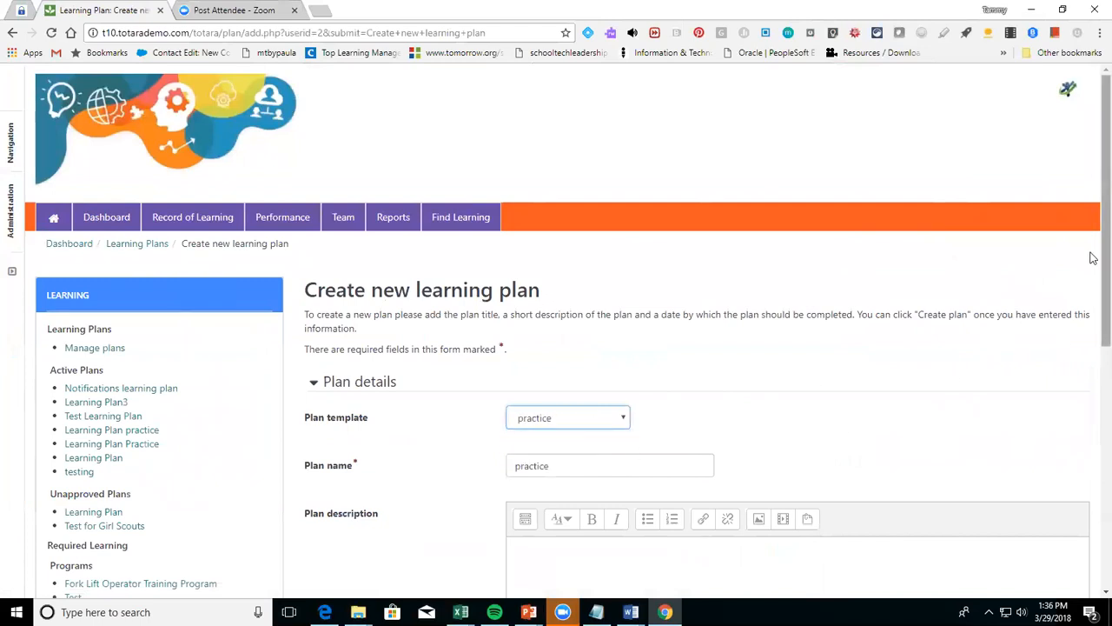
scroll(1093, 263, "down", 3)
scroll(569, 331, "down", 1)
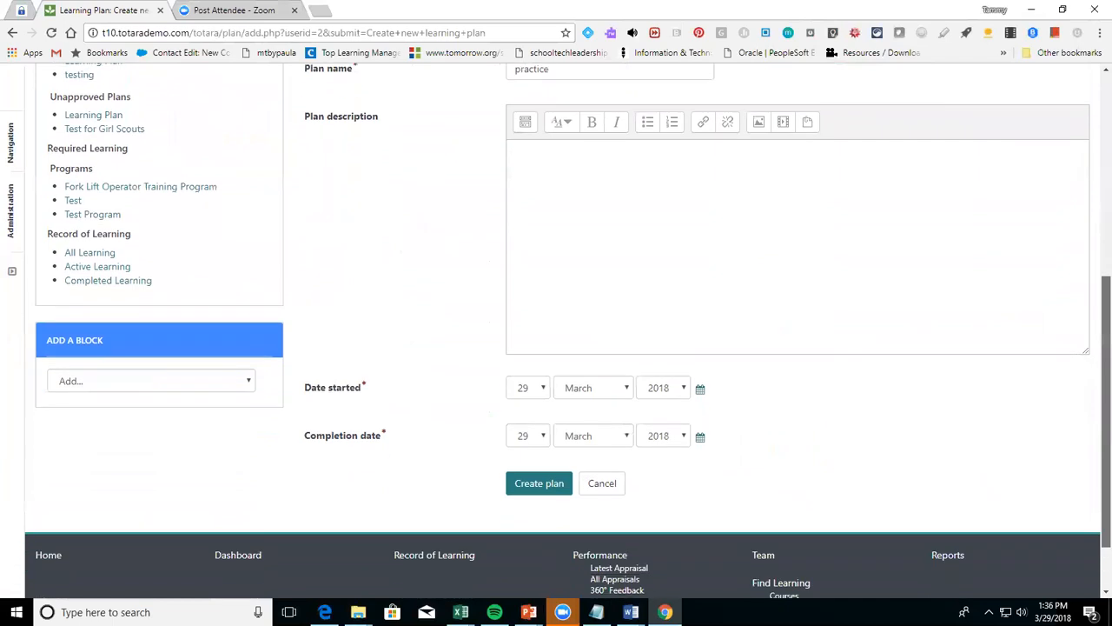
left_click(582, 441)
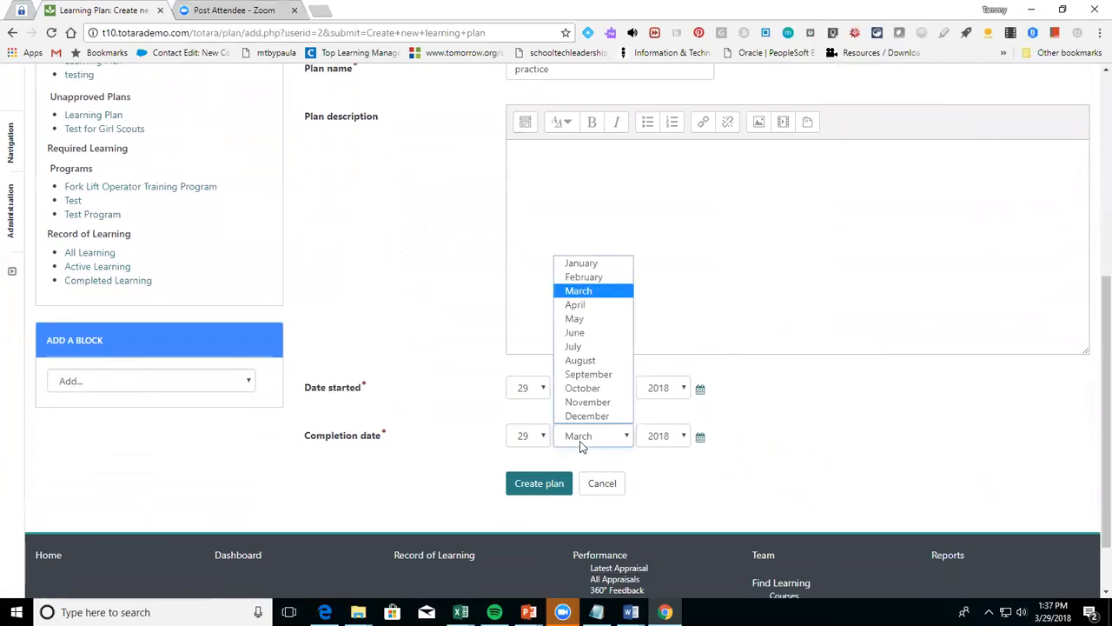
left_click(663, 442)
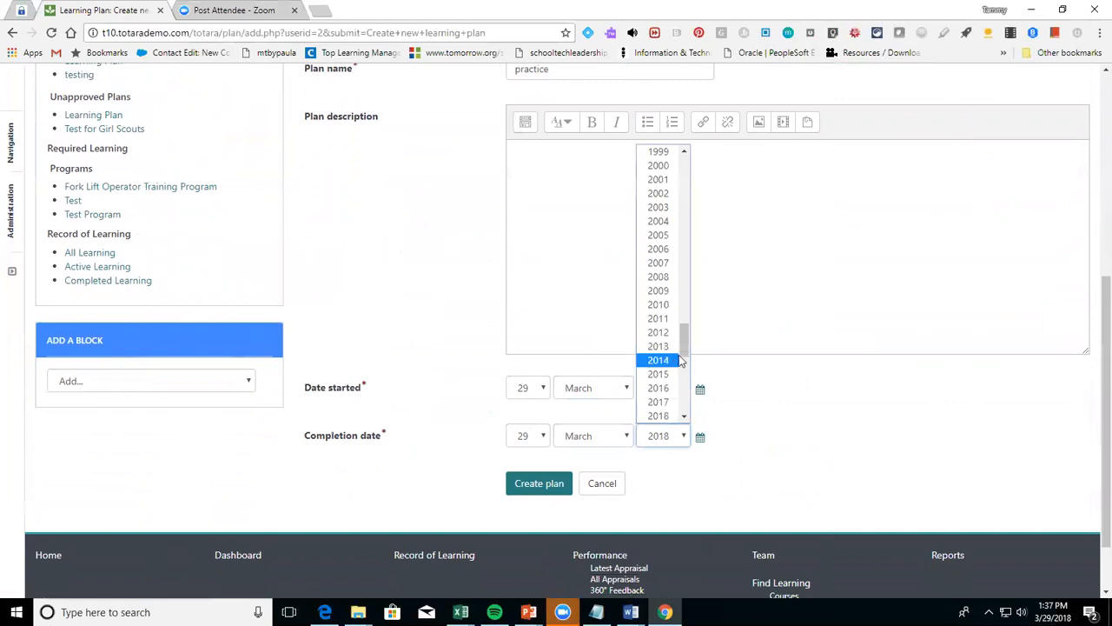
left_click_drag(685, 366, 685, 372)
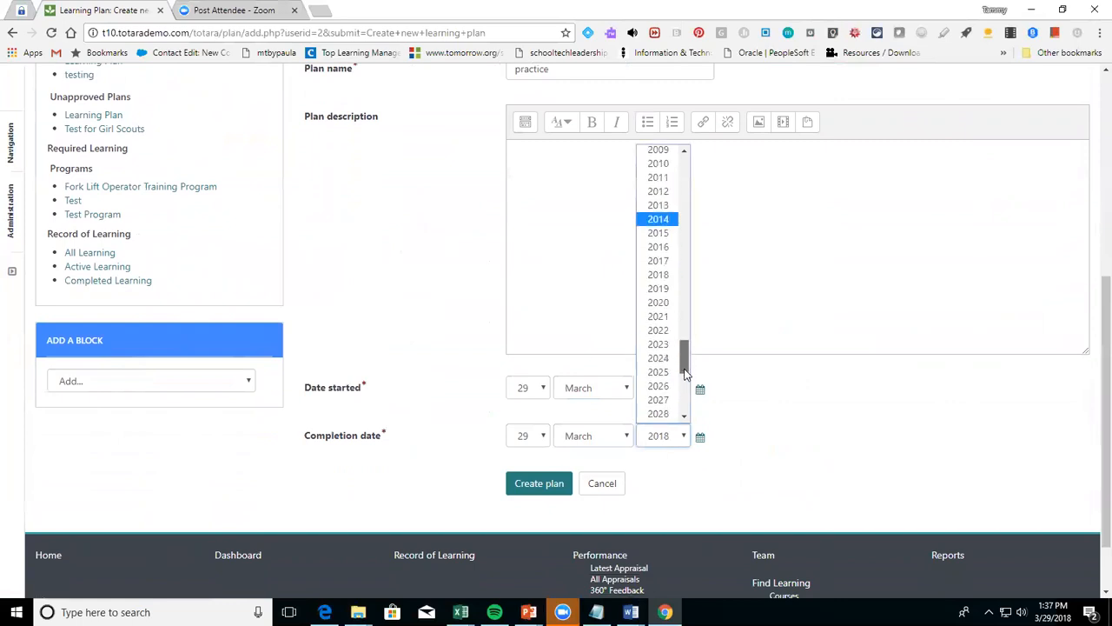
left_click(662, 288)
left_click(543, 489)
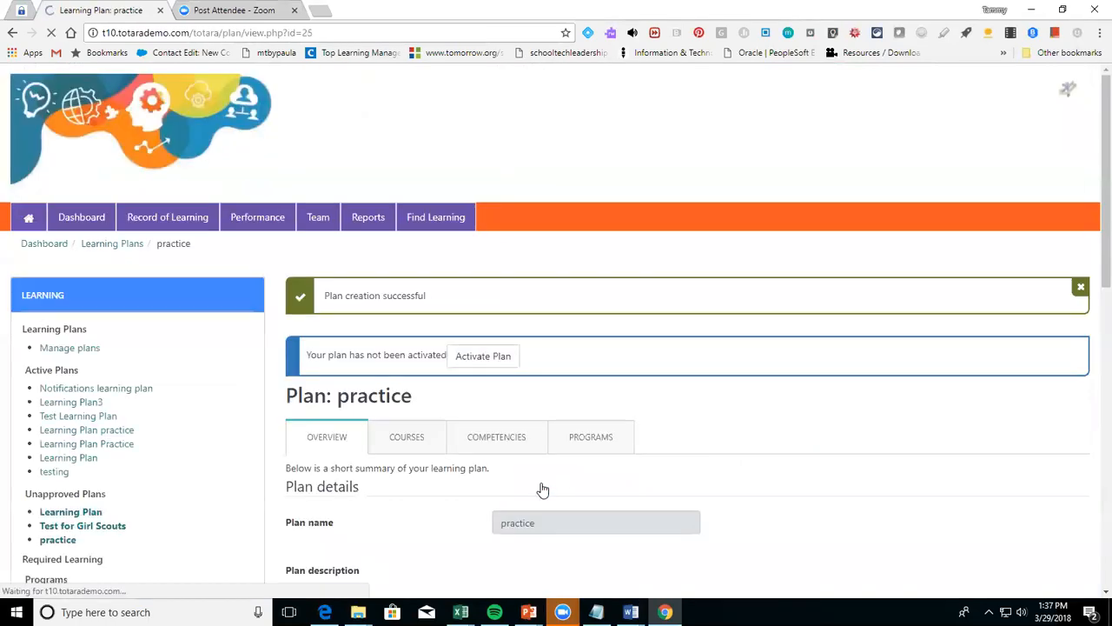
Add the Test Seminar course from Test Catagory to the practice plan's courses
left_click(425, 439)
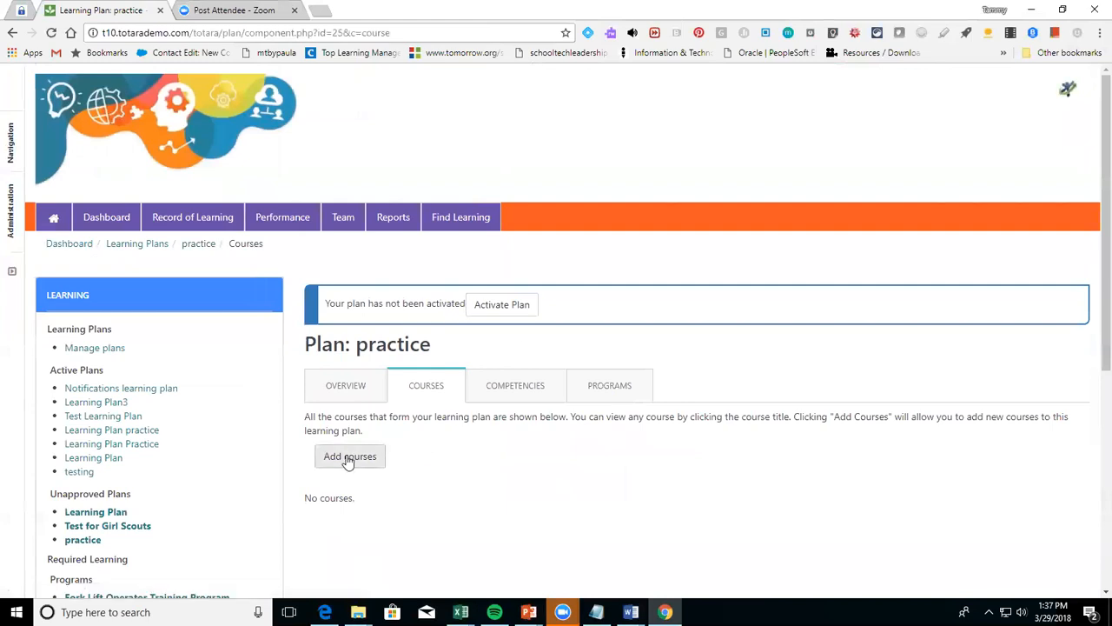
left_click(350, 457)
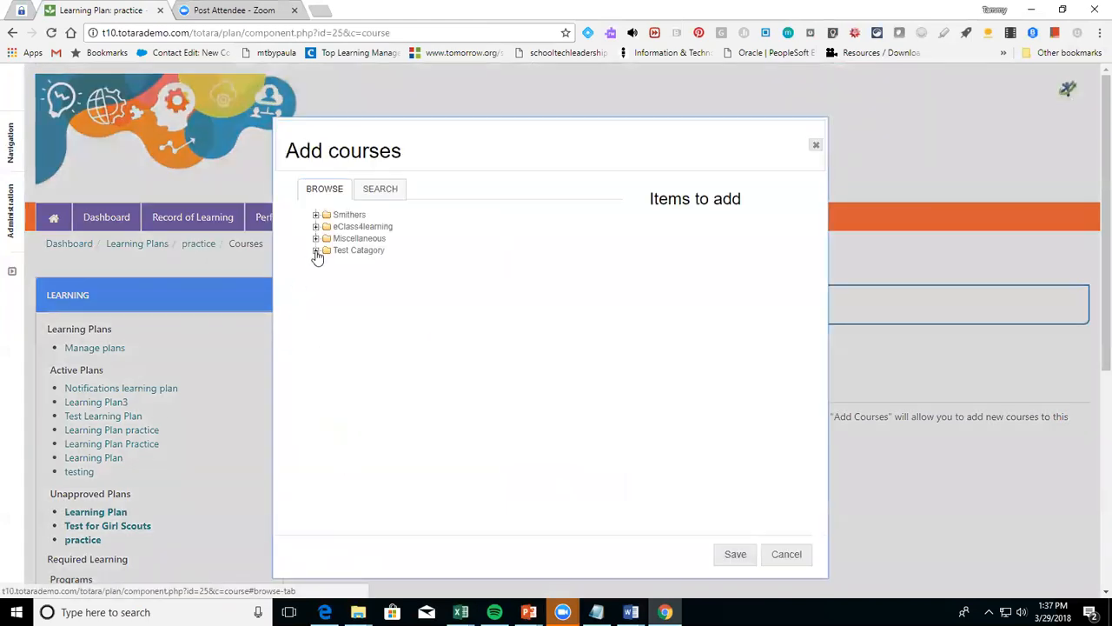
left_click(316, 250)
left_click(344, 262)
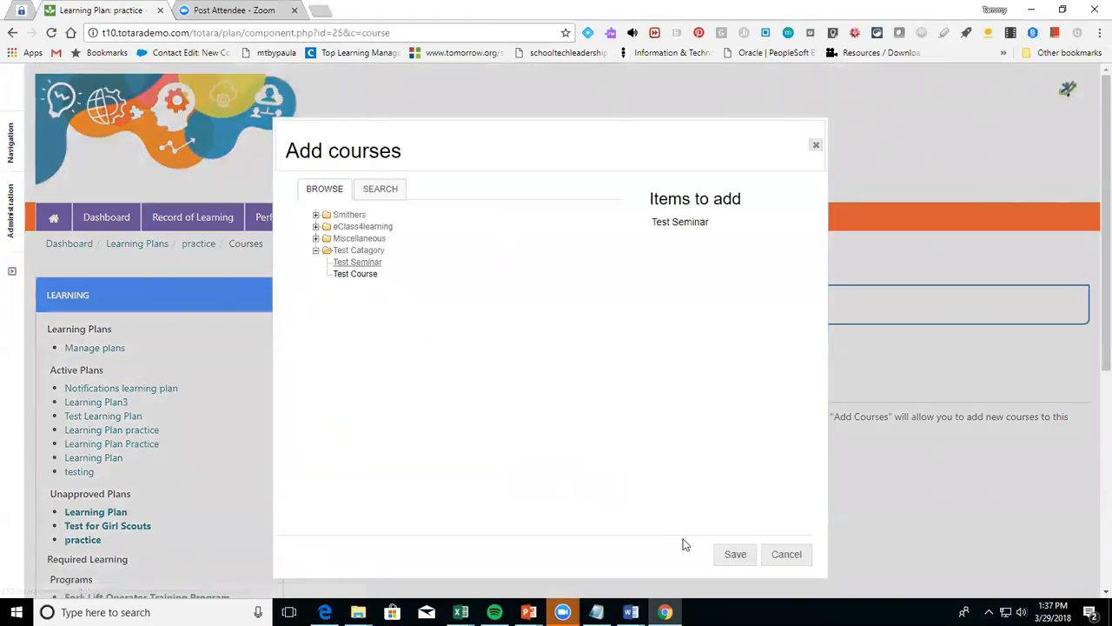
left_click(735, 555)
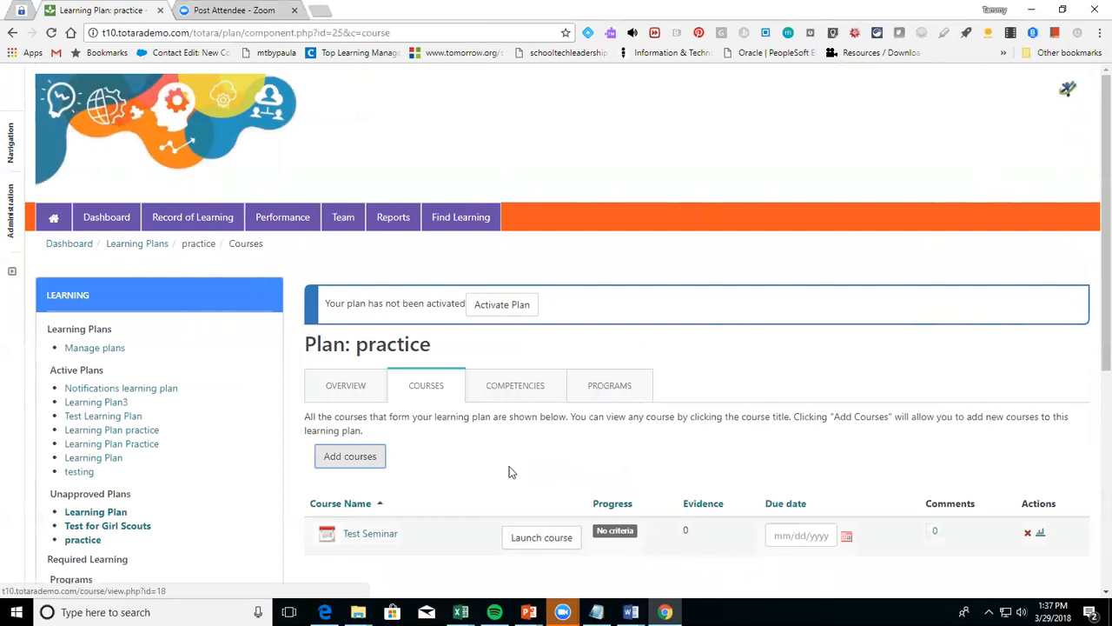
Add the forklift operator competencies Preuse Inspection and Look for damage to the practice plan
left_click(508, 395)
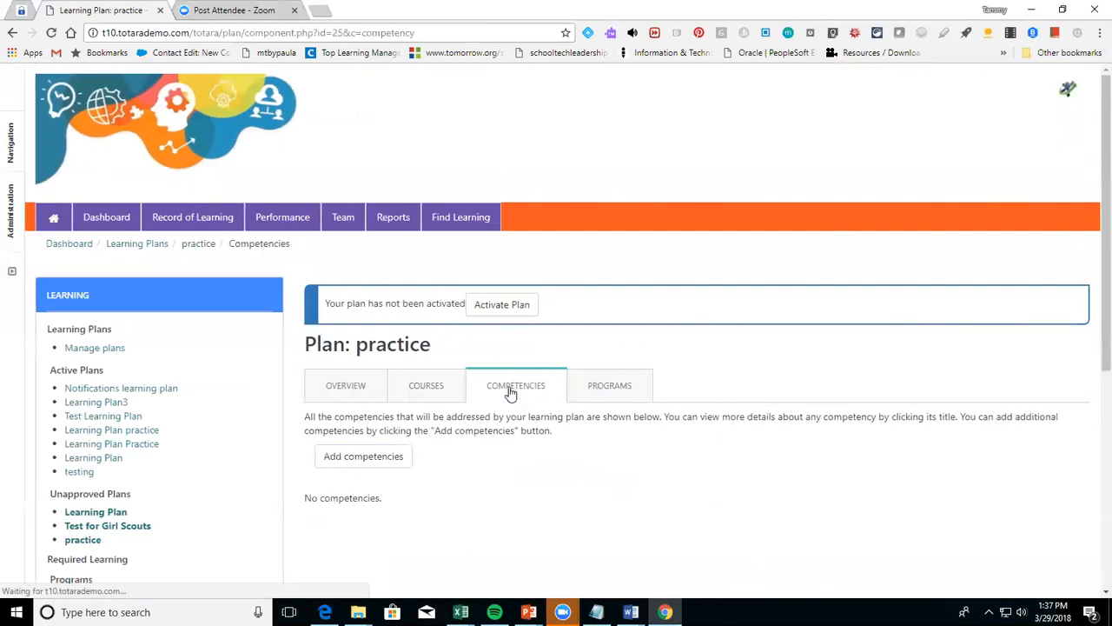
left_click(376, 458)
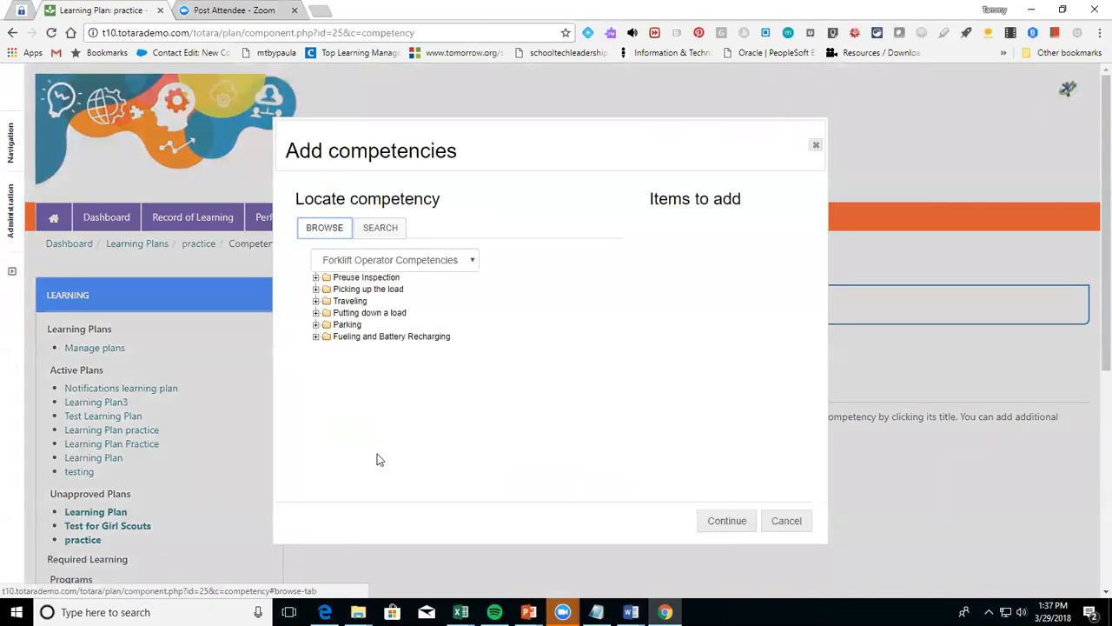
left_click(354, 278)
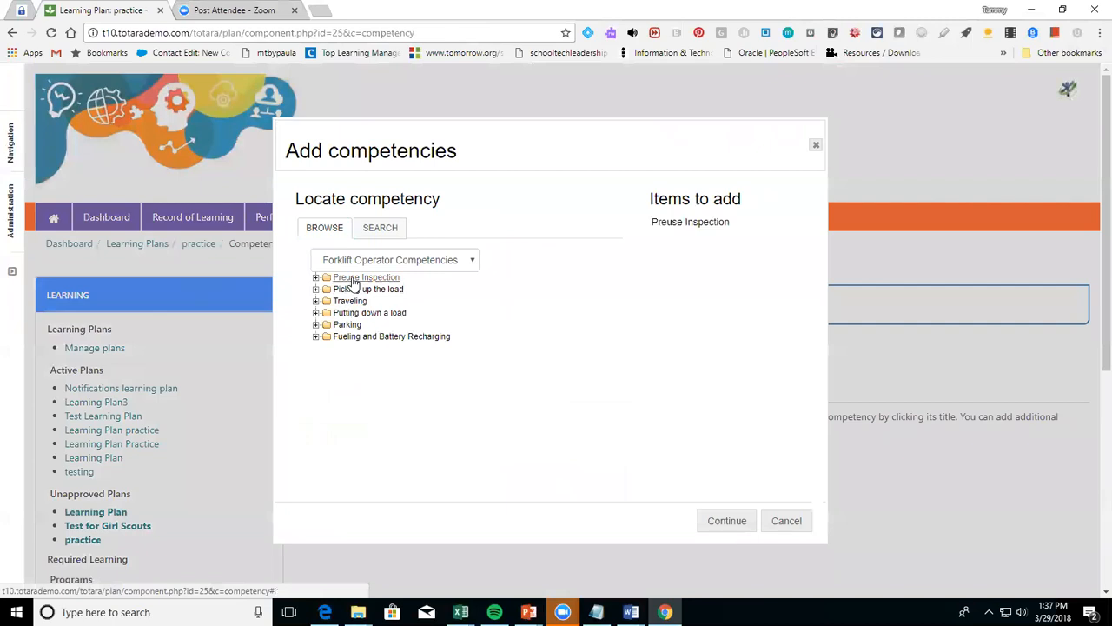
left_click(316, 278)
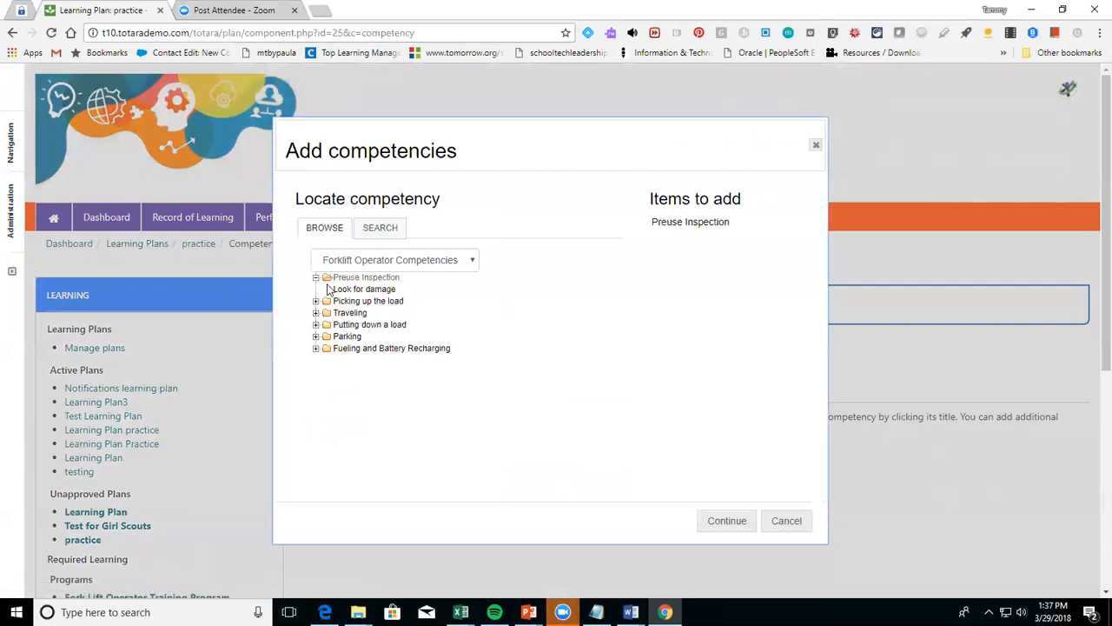
left_click(358, 290)
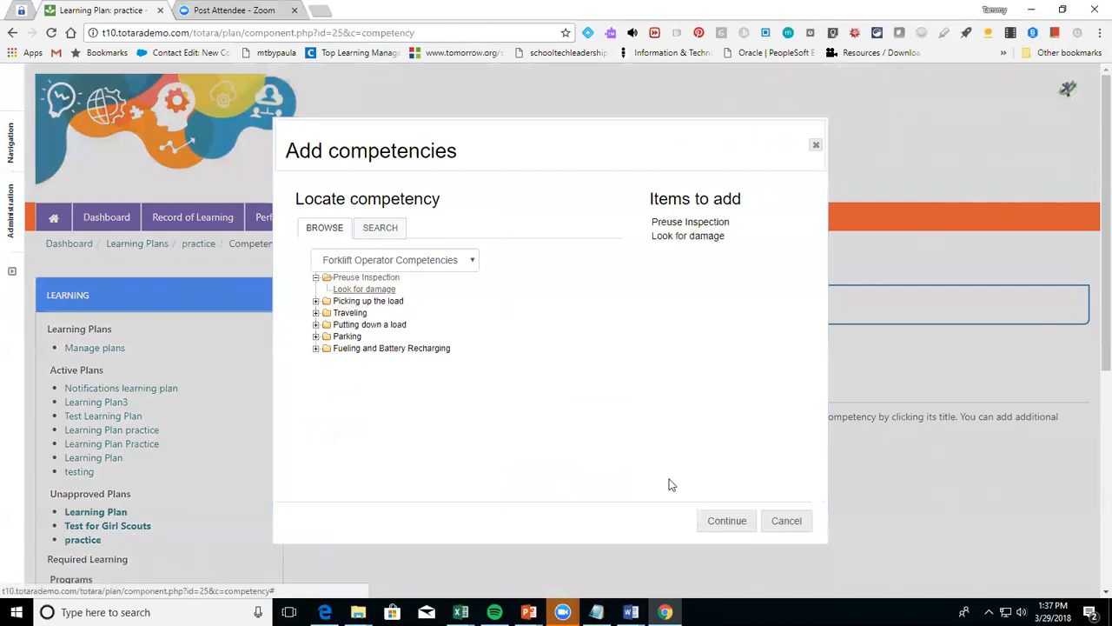
left_click(726, 520)
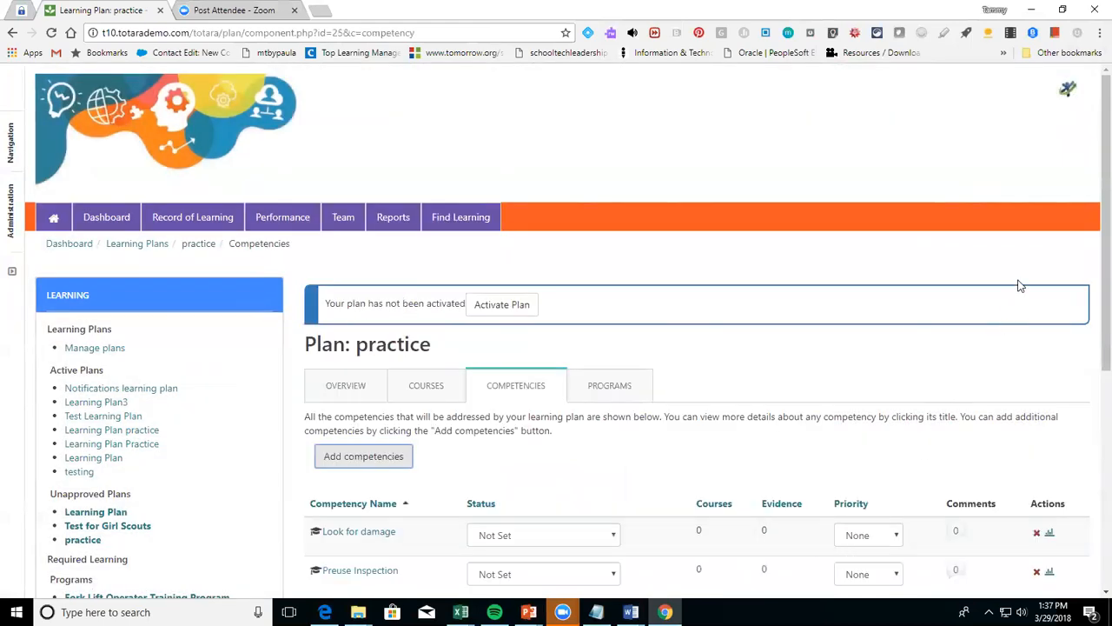
left_click(1093, 311)
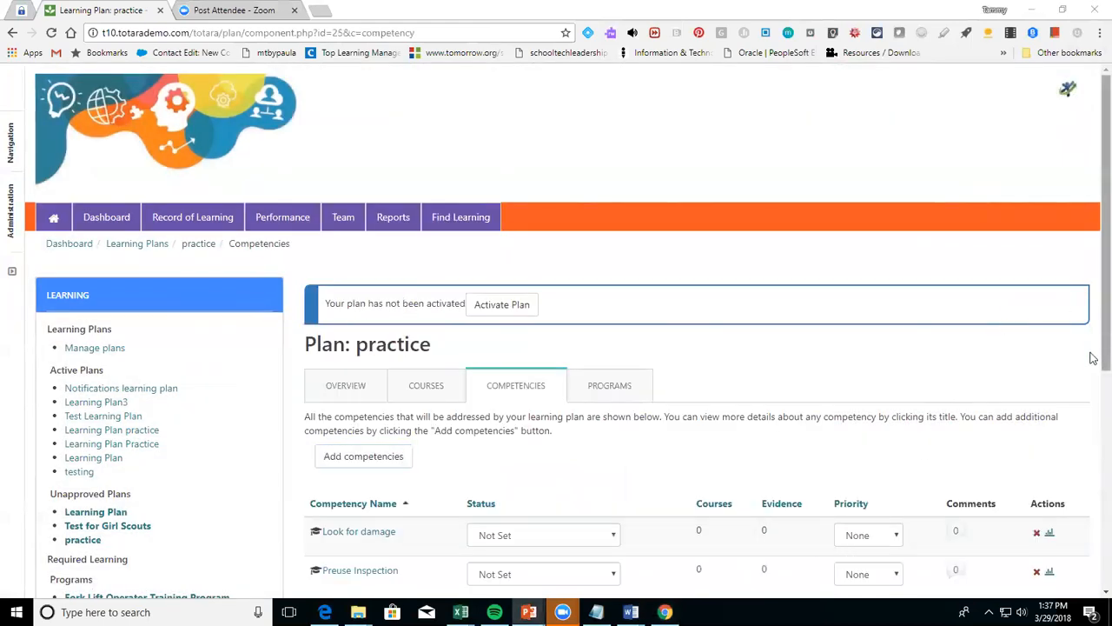
left_click(1094, 358)
Add Test Program from Test Catagory to the practice plan's programs
scroll(1093, 374, "down", 3)
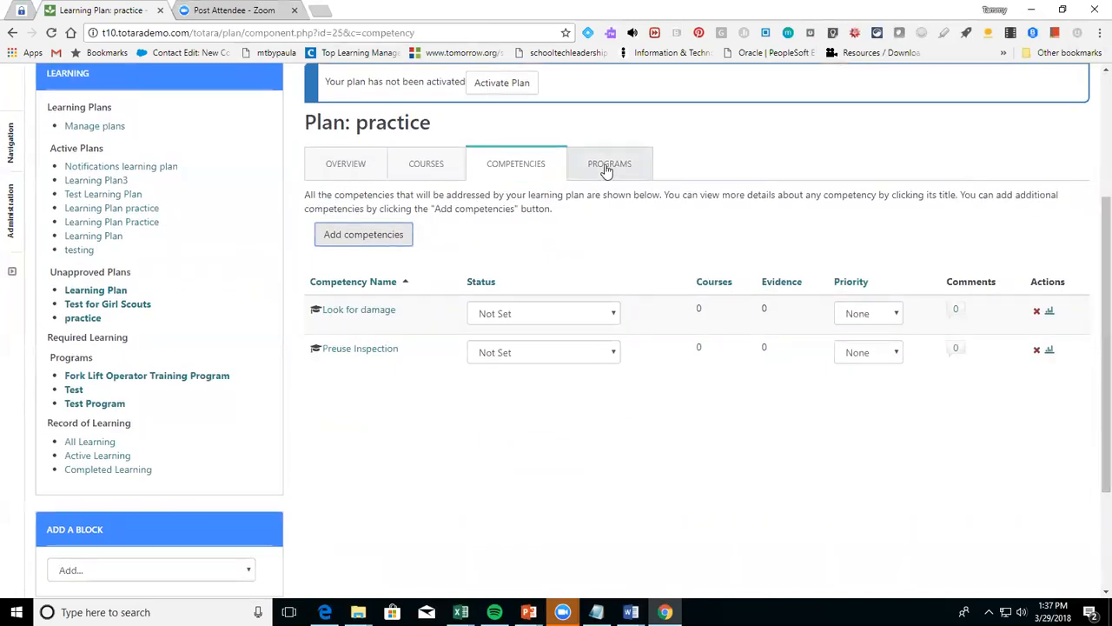
left_click(606, 166)
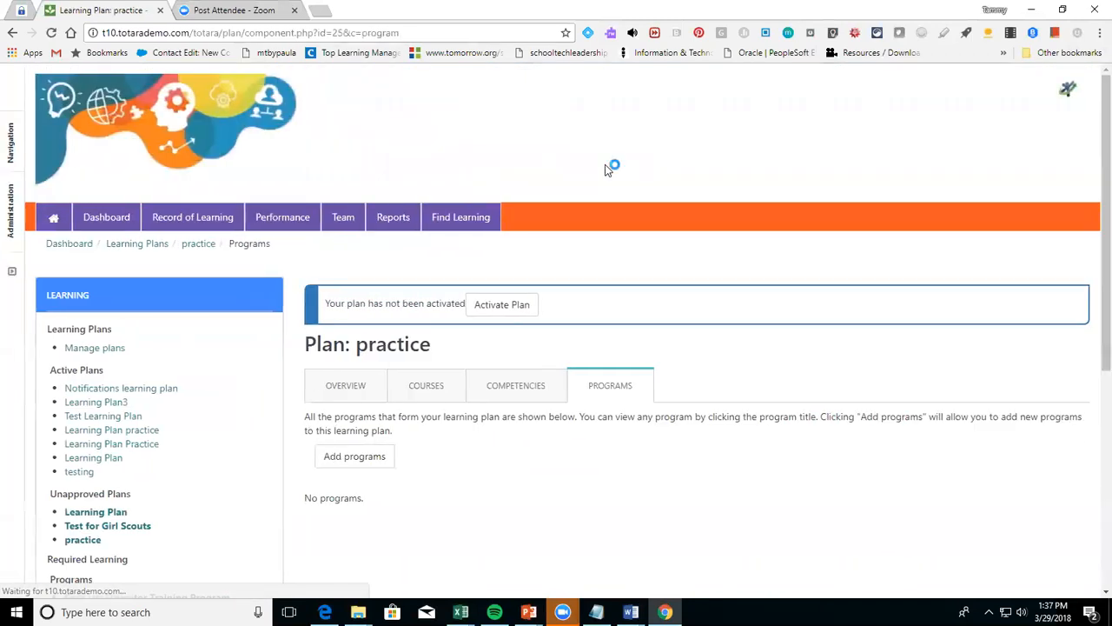
left_click(367, 457)
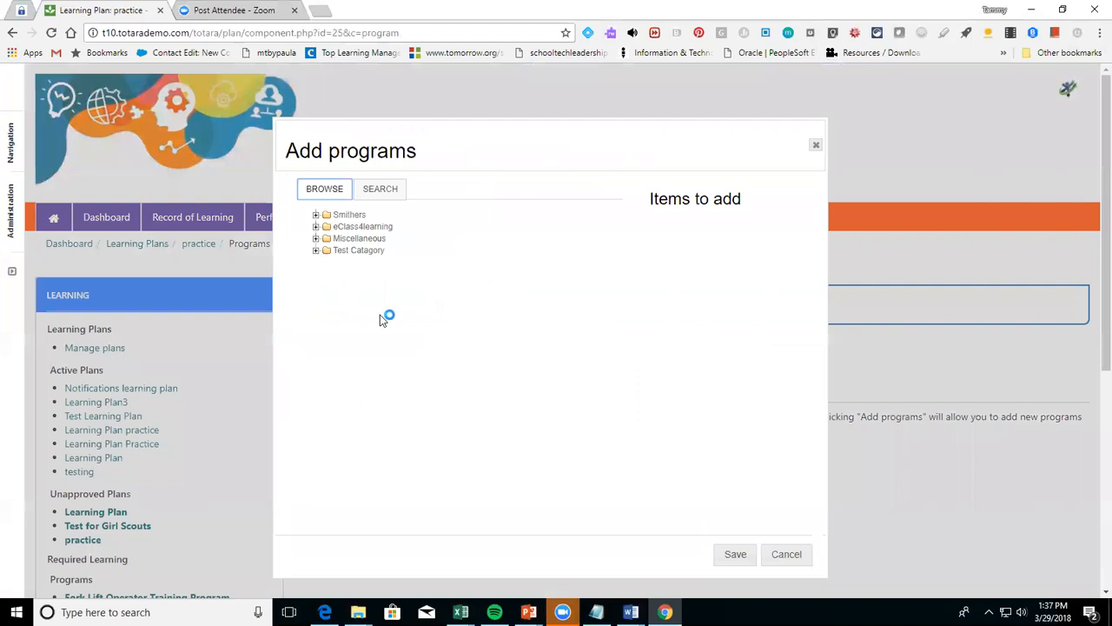
left_click(316, 252)
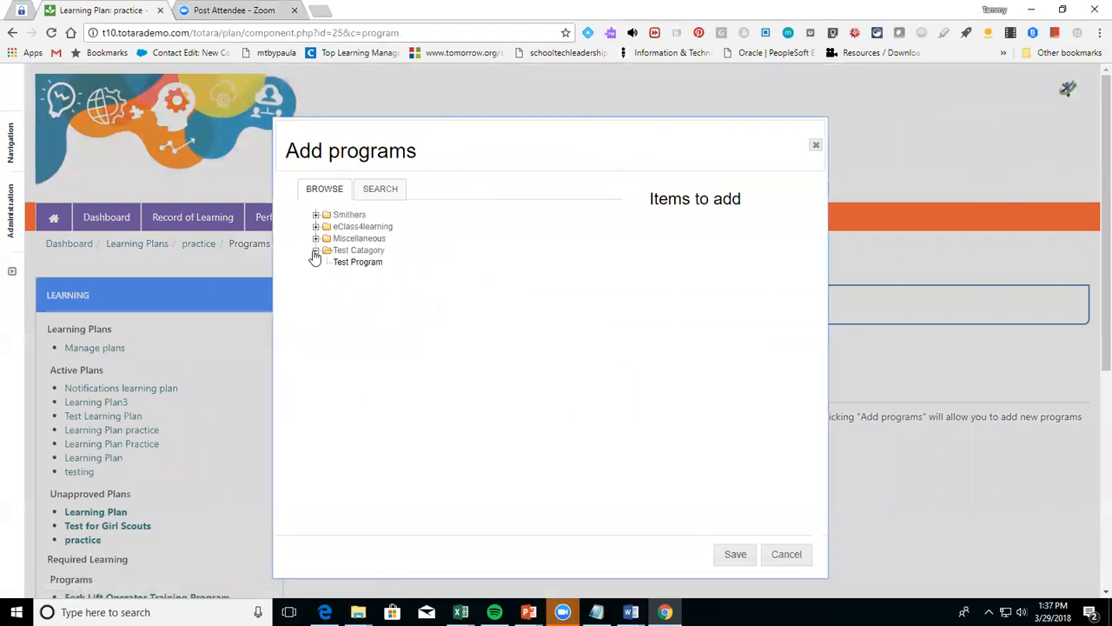
left_click(343, 263)
left_click(722, 560)
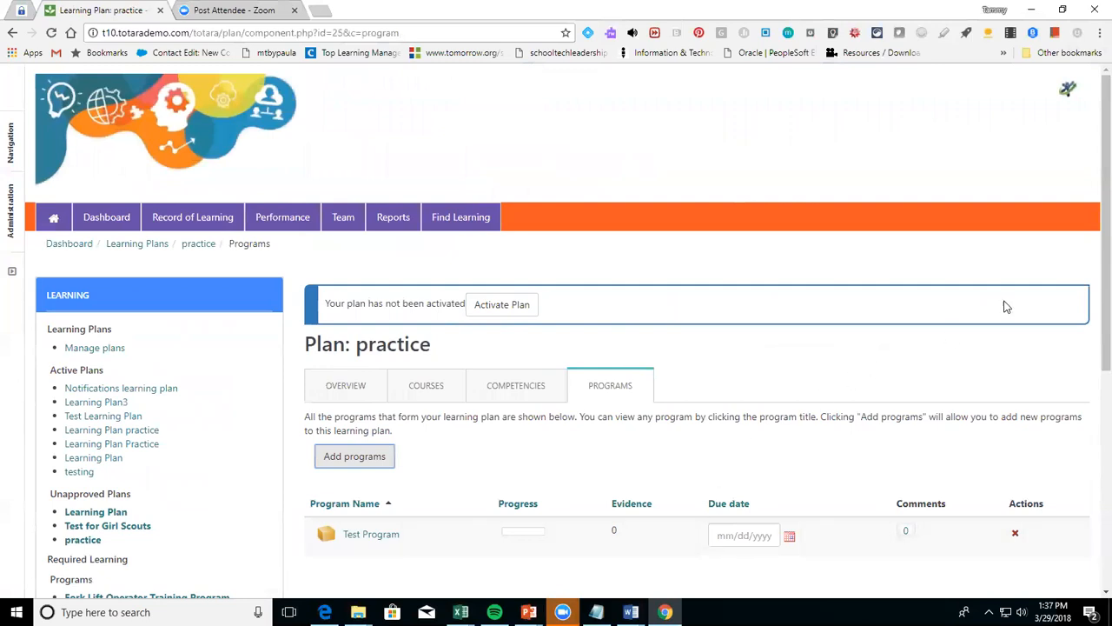
Activate the practice learning plan
scroll(1094, 205, "down", 3)
scroll(568, 330, "up", 2)
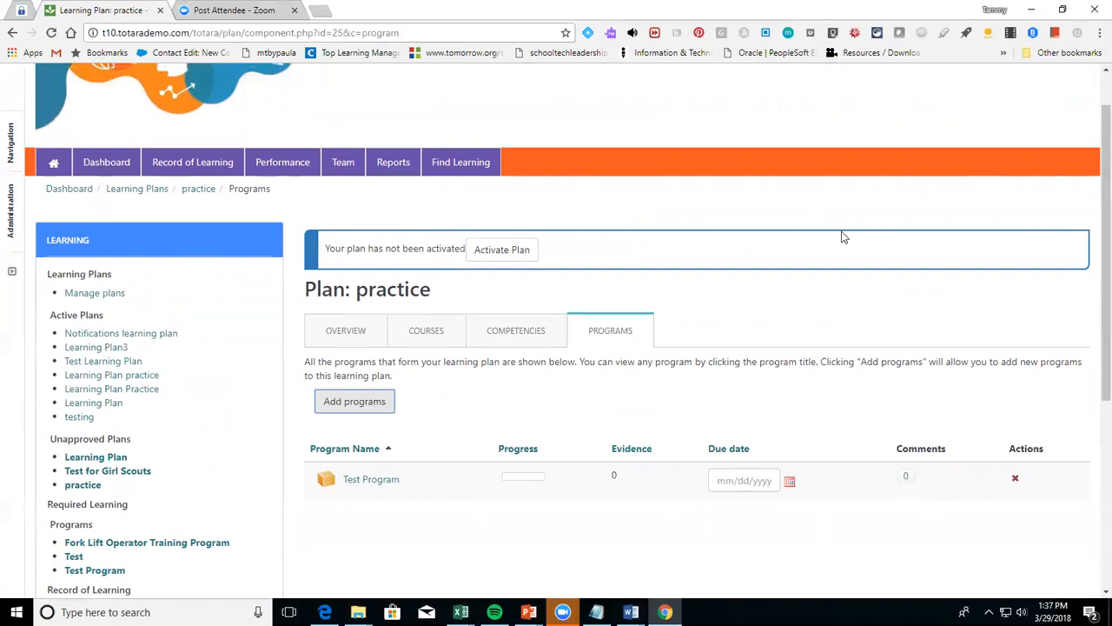
left_click(514, 250)
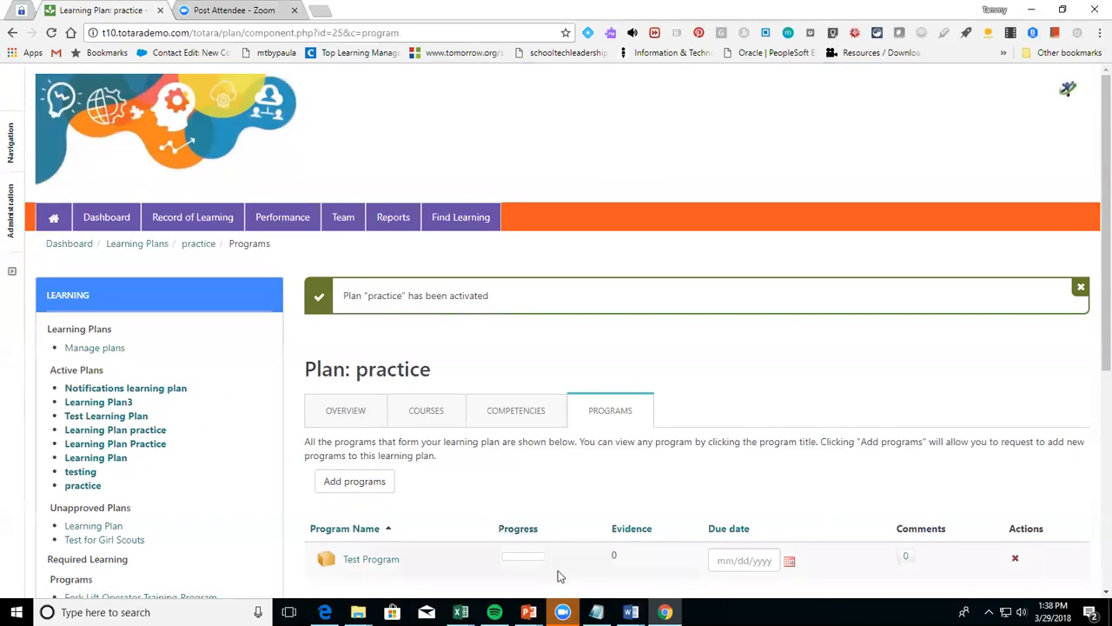
Open the team member's Building Learning Plan courses and view the comments on What's New in Totara 10
left_click(342, 220)
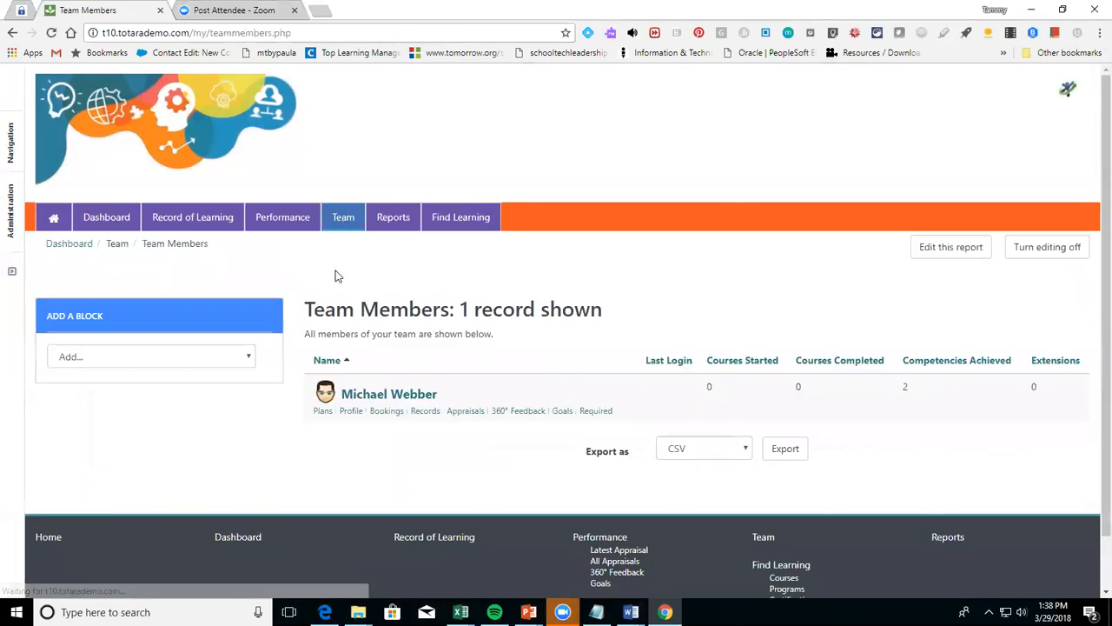
left_click(322, 412)
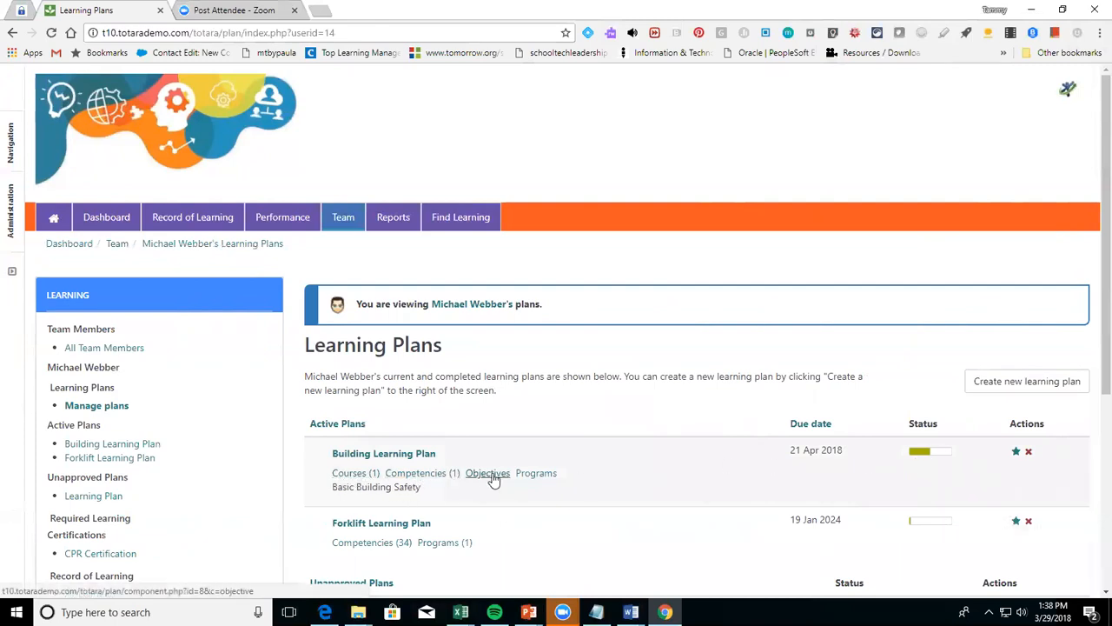
left_click(343, 474)
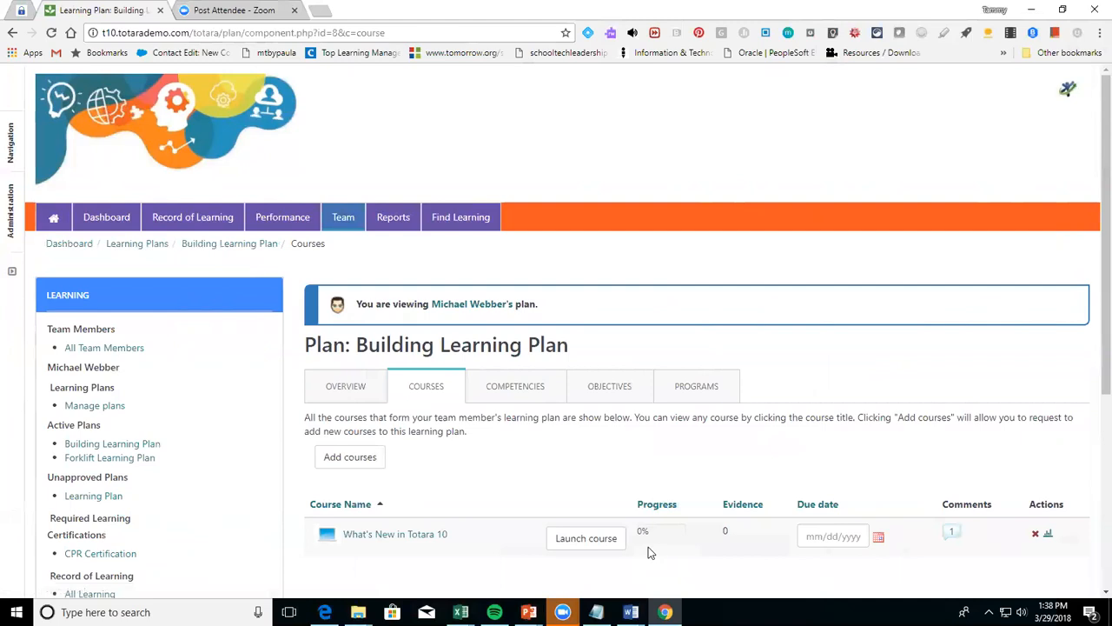
left_click(825, 539)
left_click(952, 535)
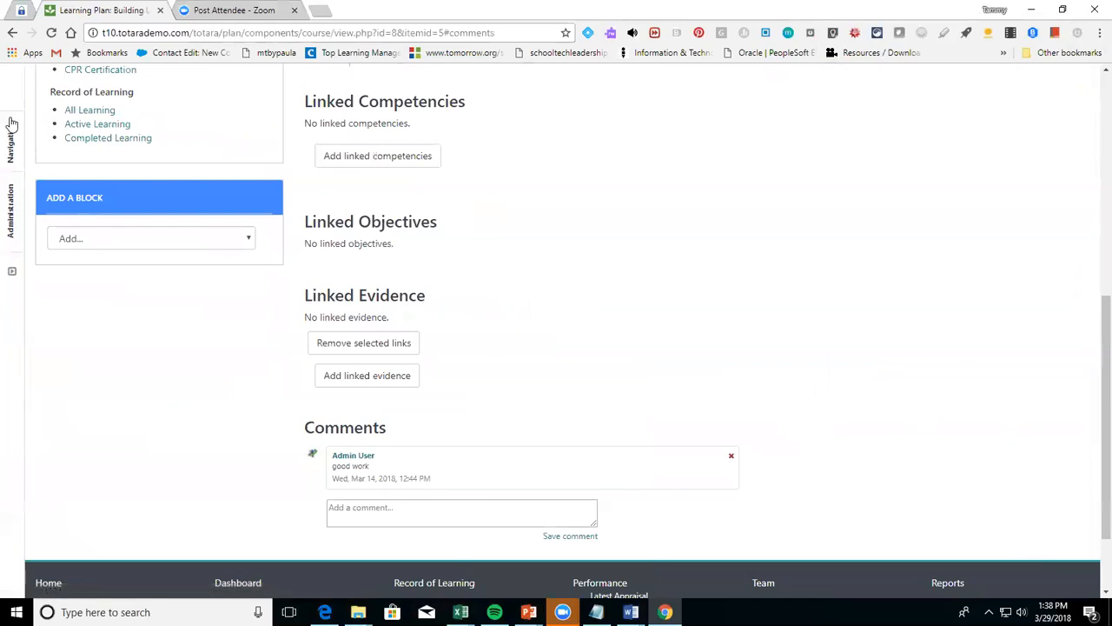
left_click(13, 32)
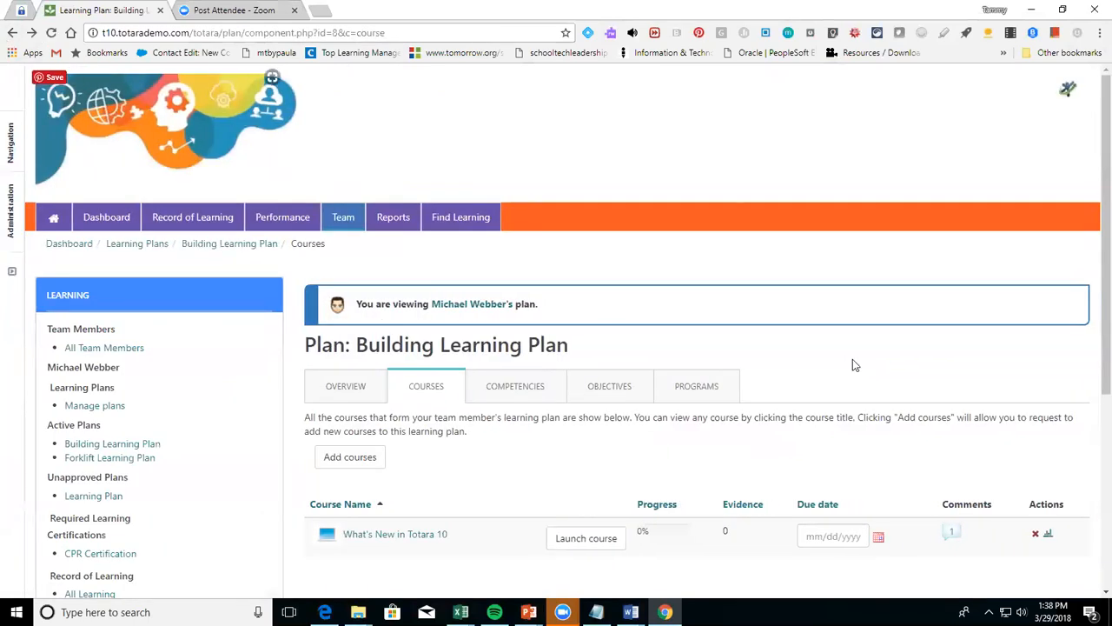
View the Recognition of Prior Learning form for What's New in Totara 10, and return to the plan's courses
left_click(1048, 533)
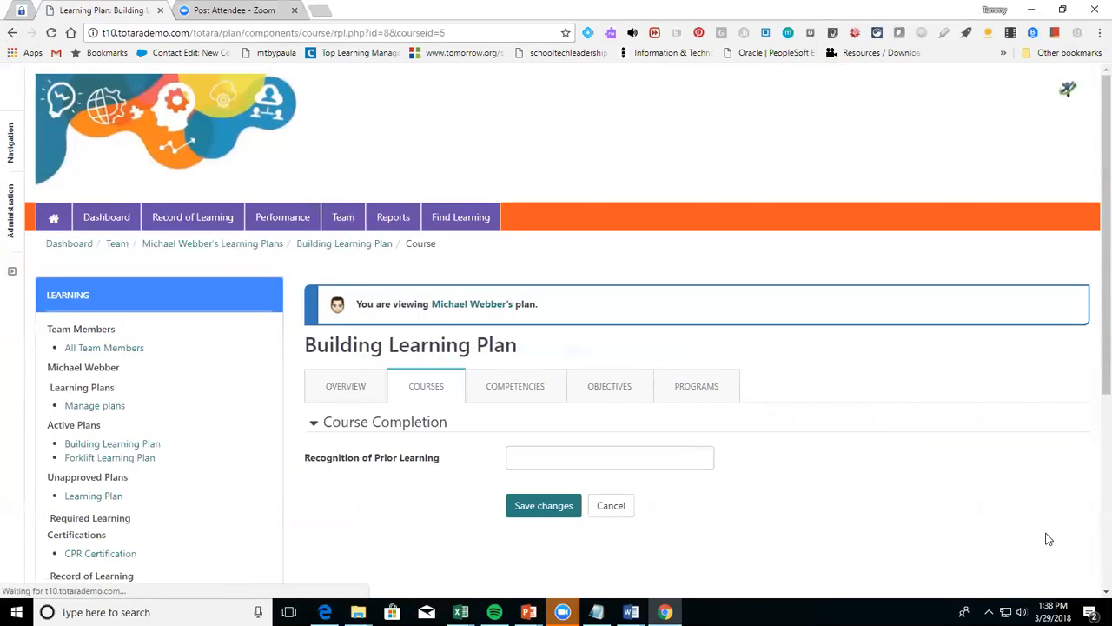
left_click(668, 463)
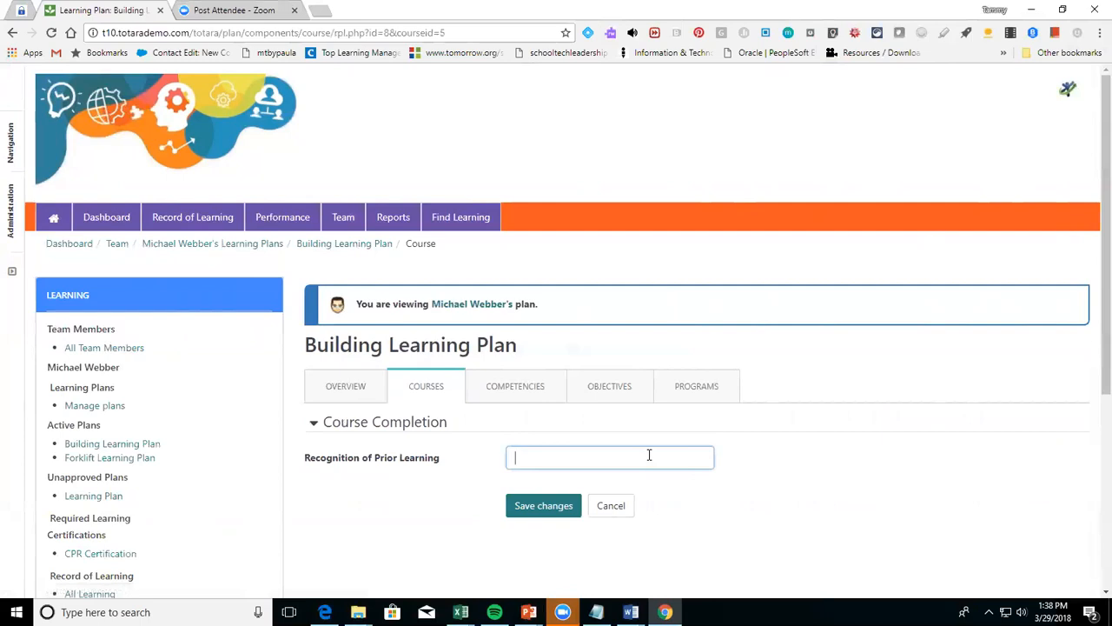
left_click(12, 35)
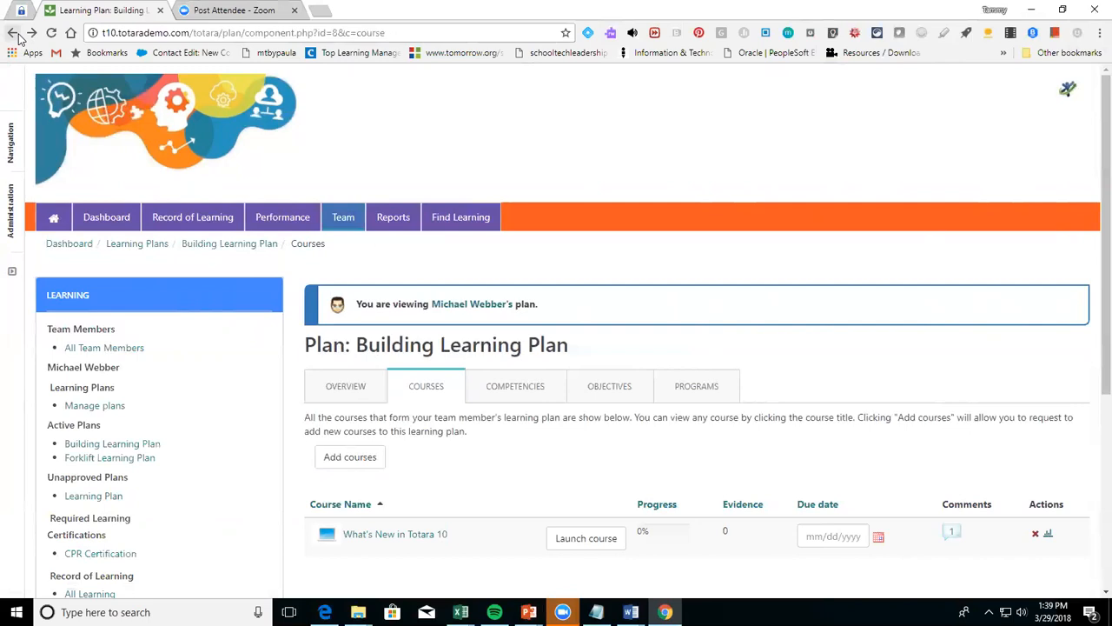
Go to the audiences in the site administration's user accounts and start a new audience
left_click(12, 227)
left_click(73, 240)
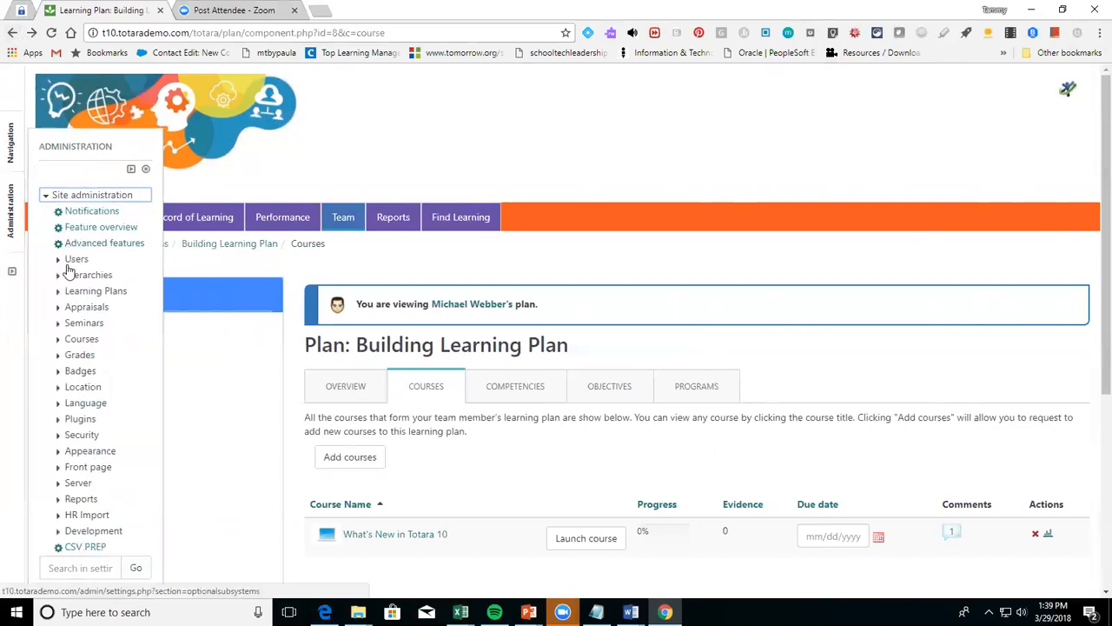
left_click(74, 259)
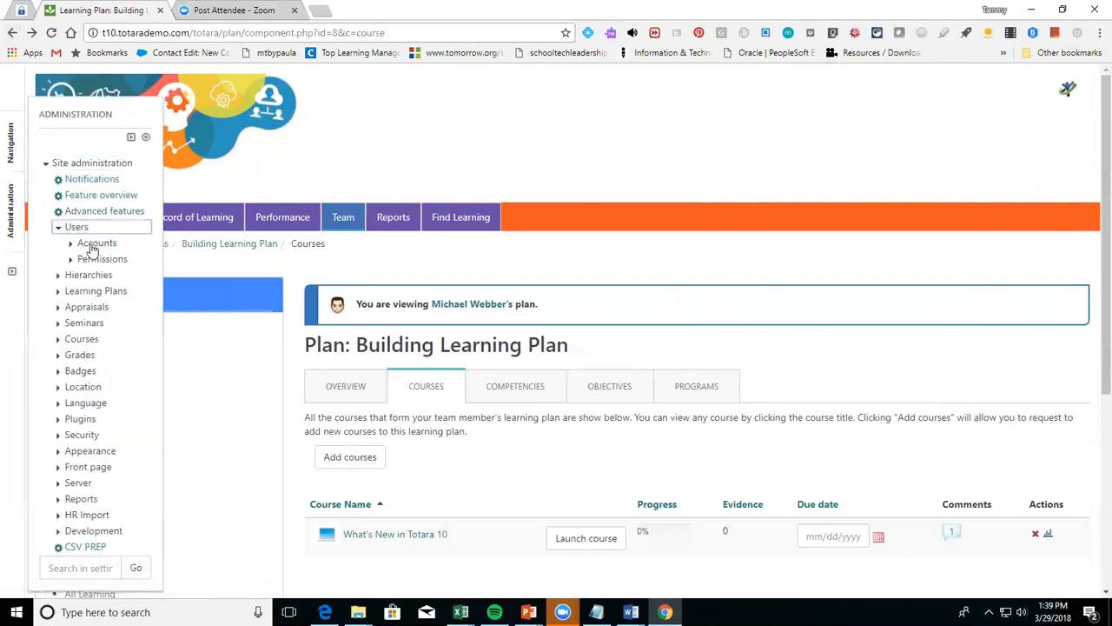
left_click(92, 244)
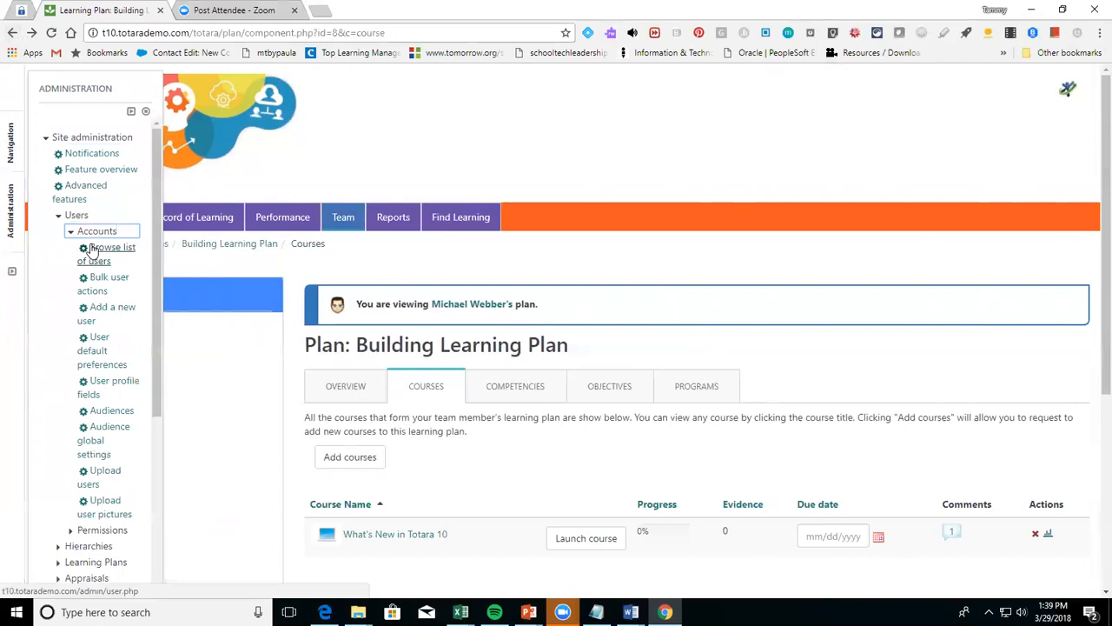
left_click(102, 412)
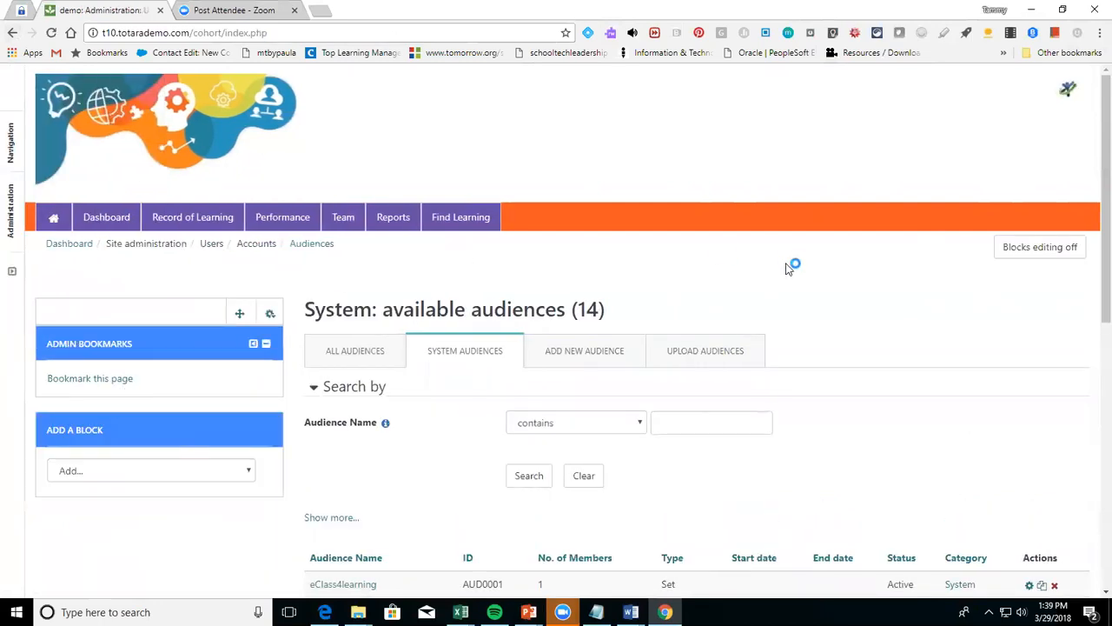
left_click(572, 357)
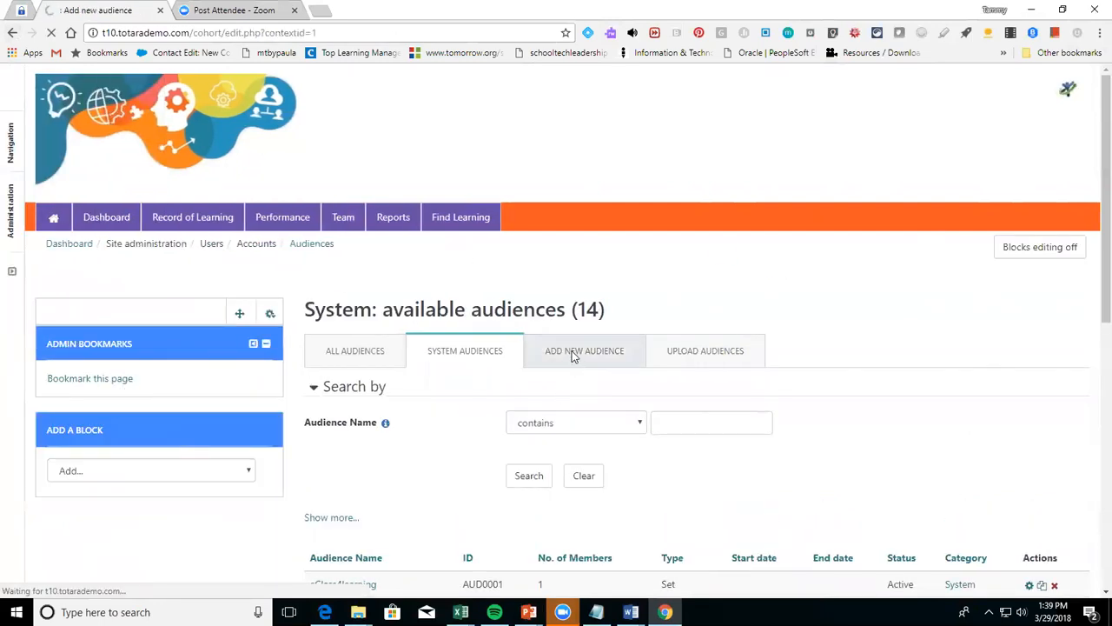
Name the audience "practice audience", make it Dynamic in type, and save it
left_click(566, 399)
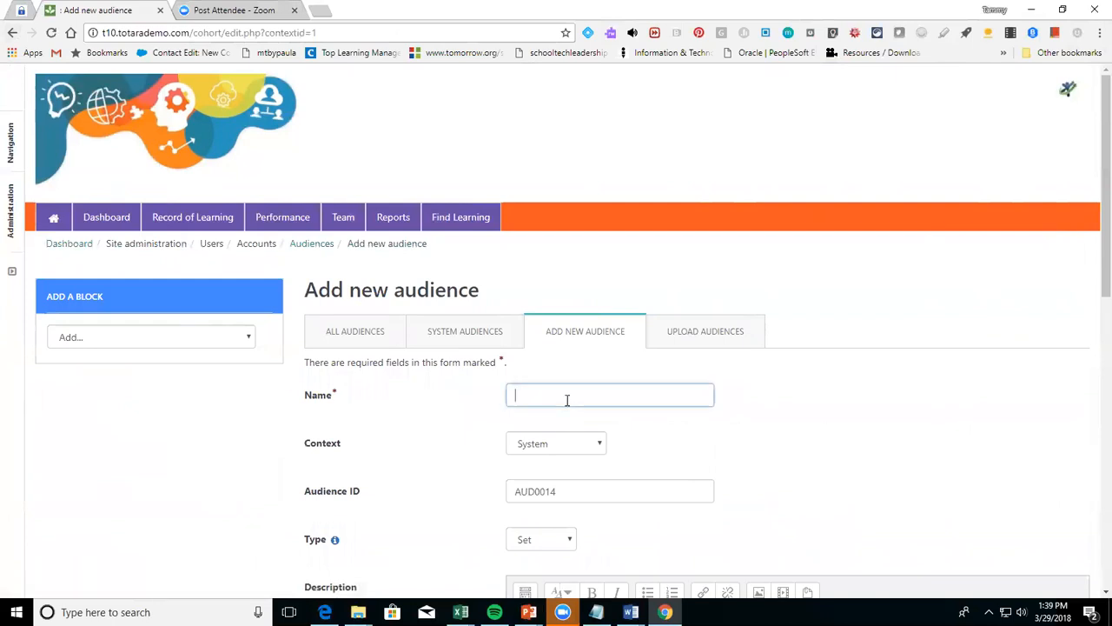
type("practi")
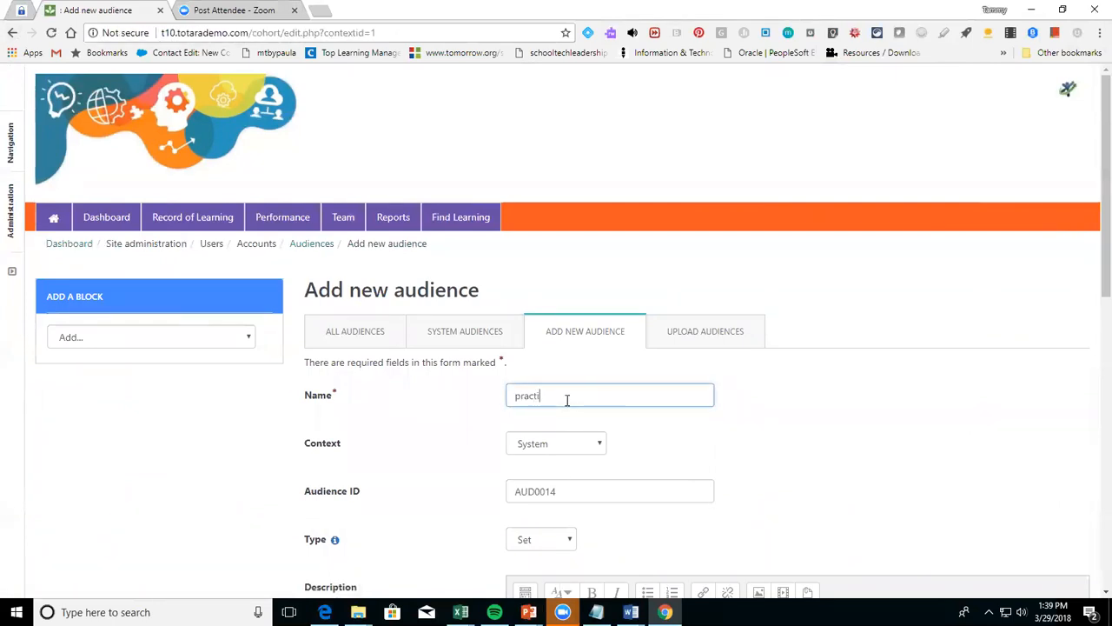
type("ce audience")
scroll(1106, 139, "down", 3)
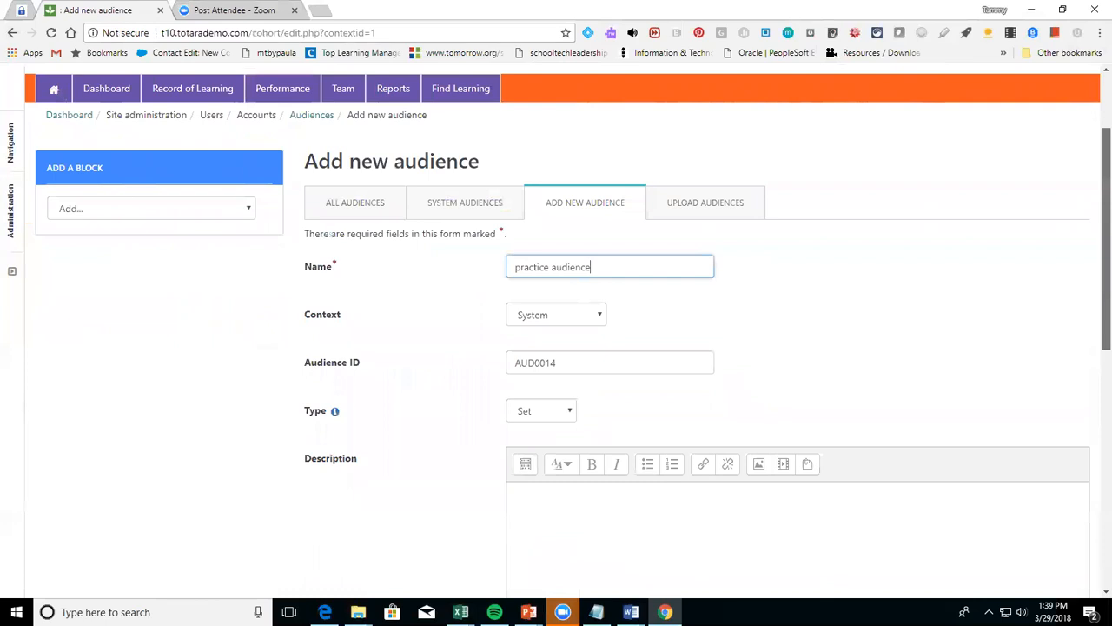
scroll(1093, 249, "down", 3)
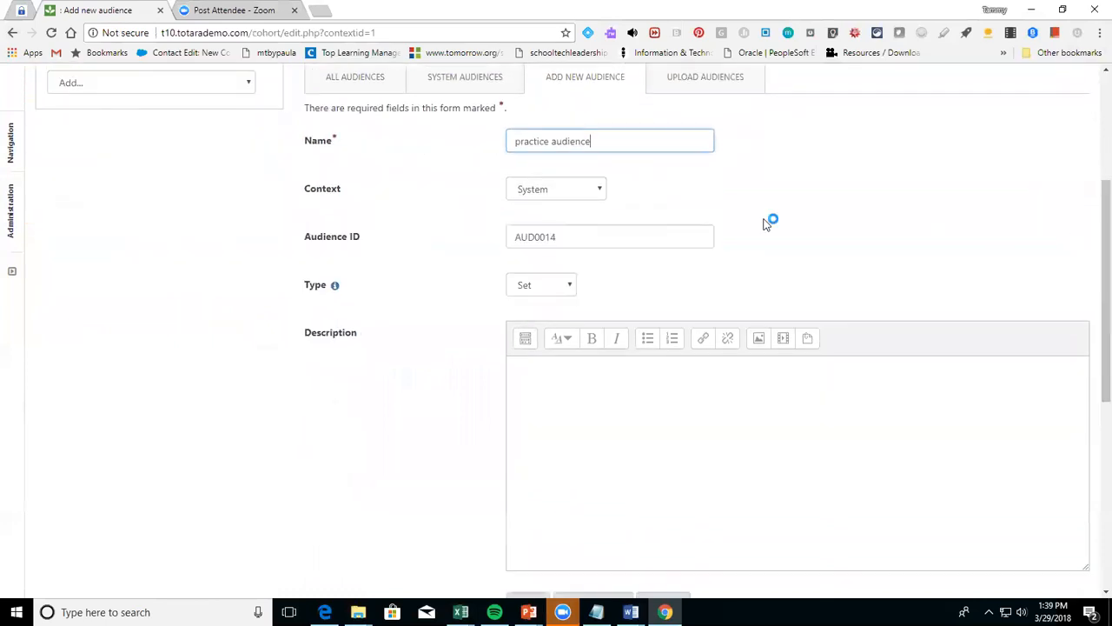
left_click(569, 290)
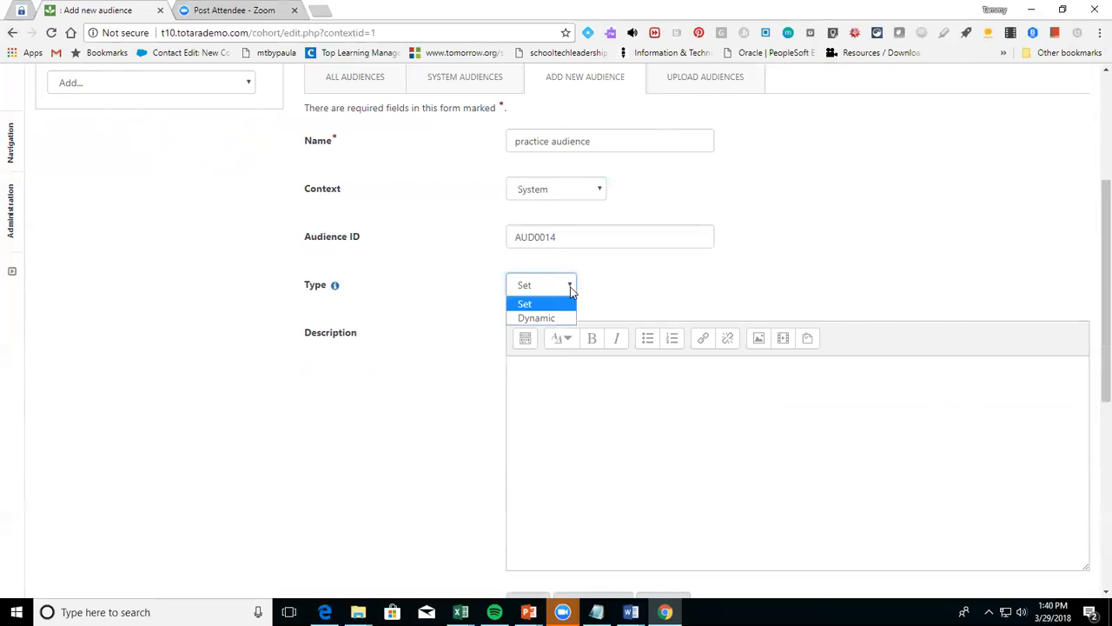
left_click(565, 319)
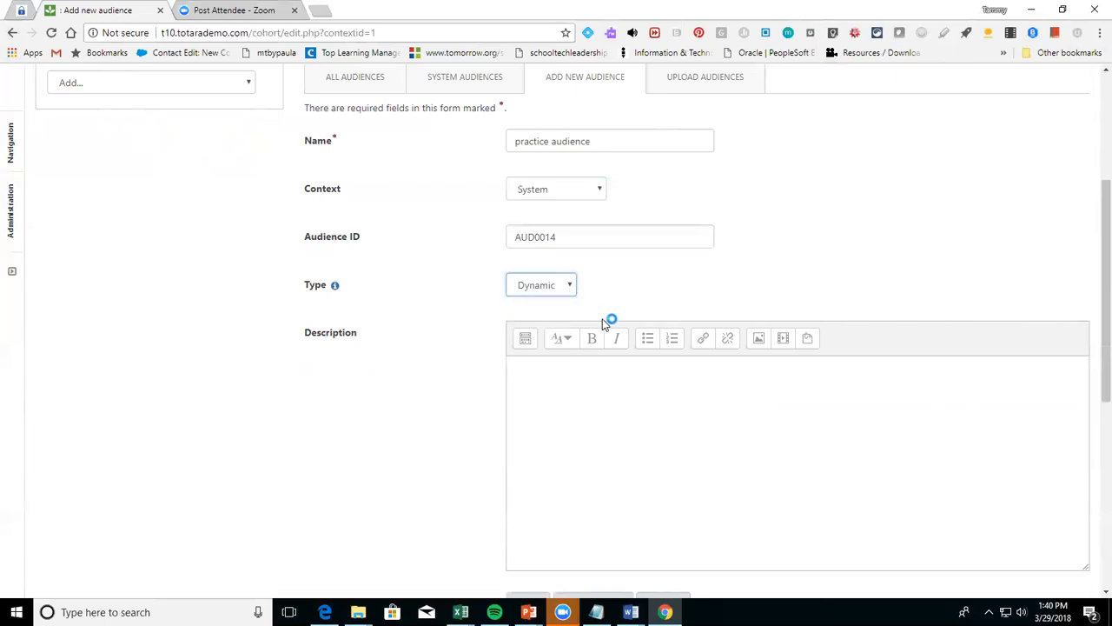
left_click_drag(1100, 253, 1094, 398)
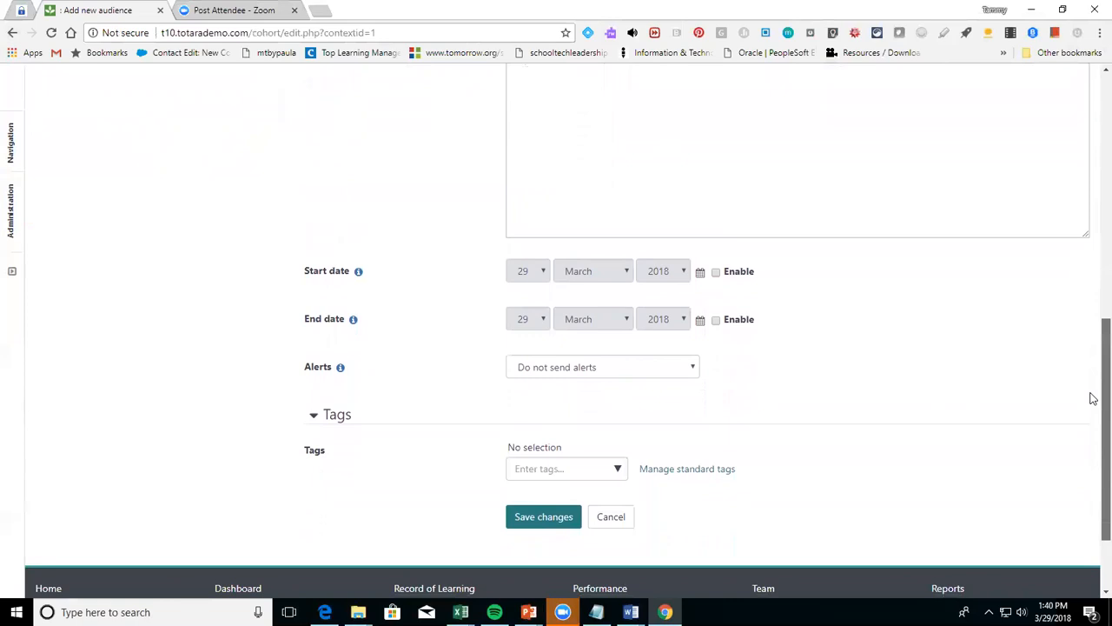
left_click(526, 516)
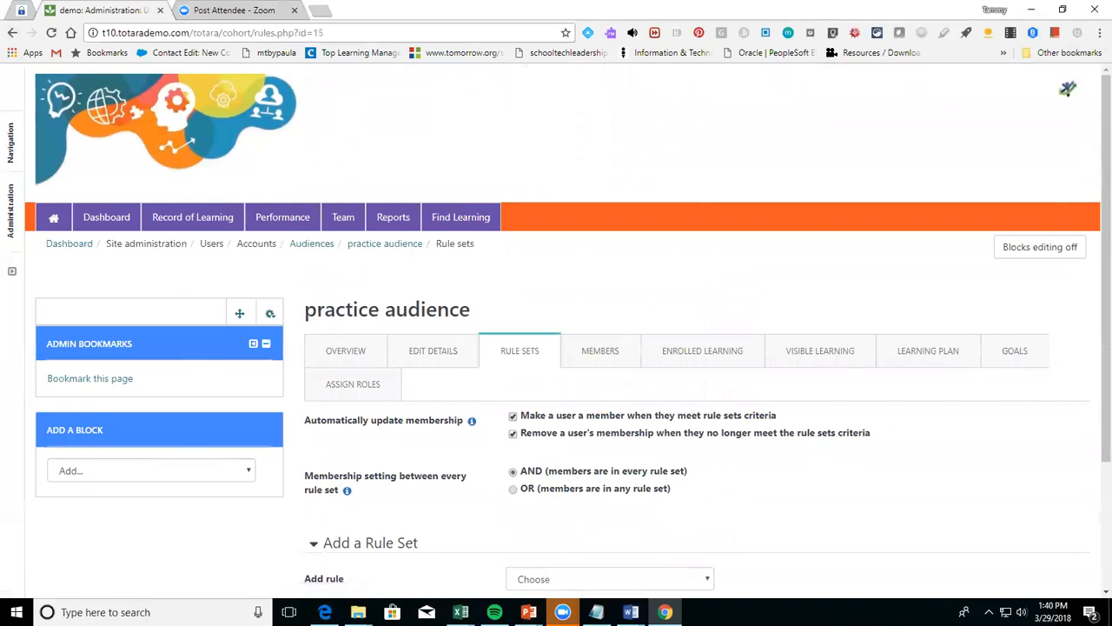
Add a rule set to the practice audience requiring that the user's city contains "Port Washington"
left_click_drag(1093, 339, 1094, 429)
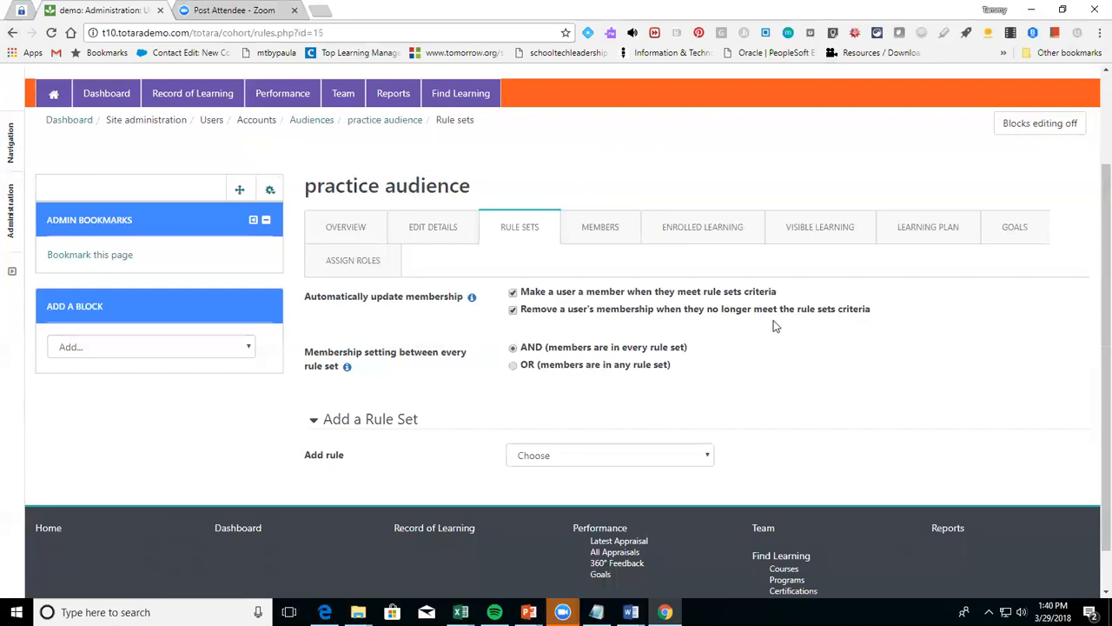
left_click(694, 461)
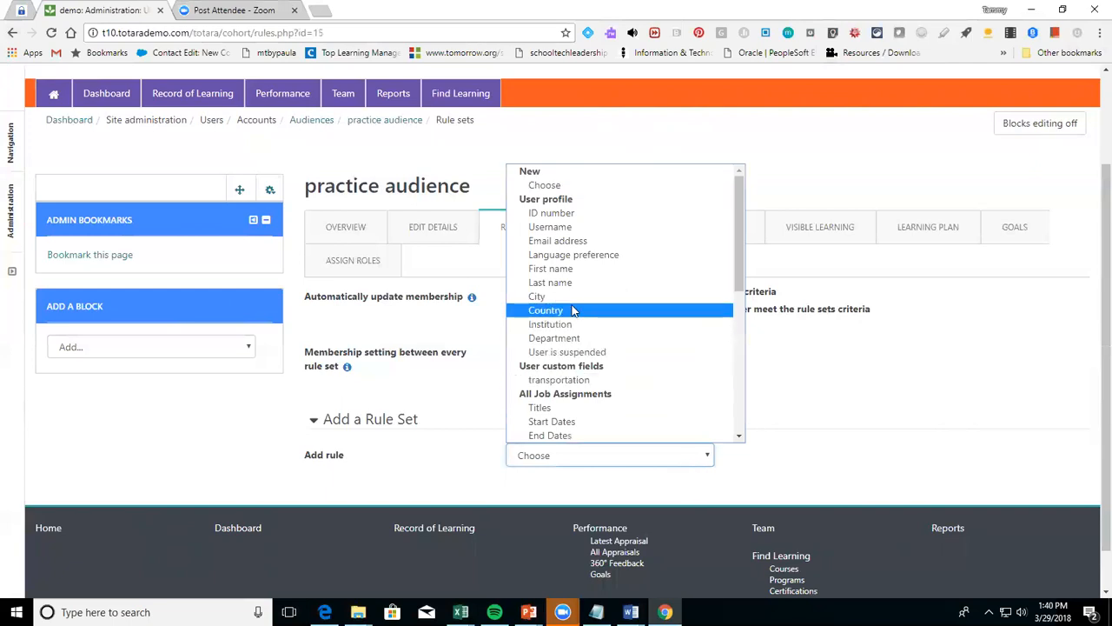
left_click(571, 300)
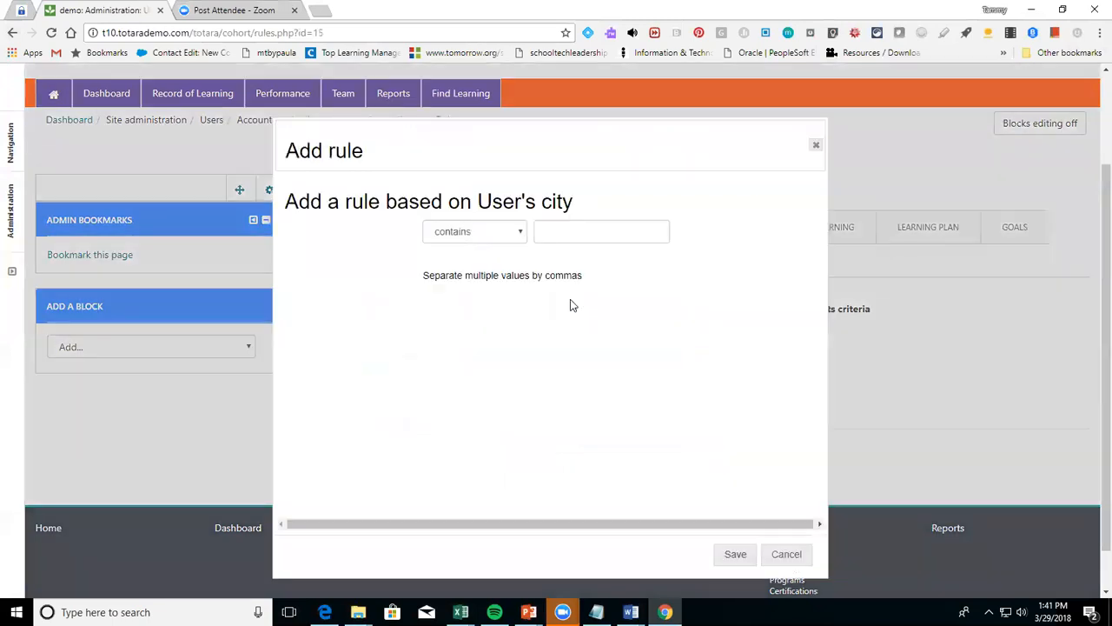
left_click(564, 233)
type("P")
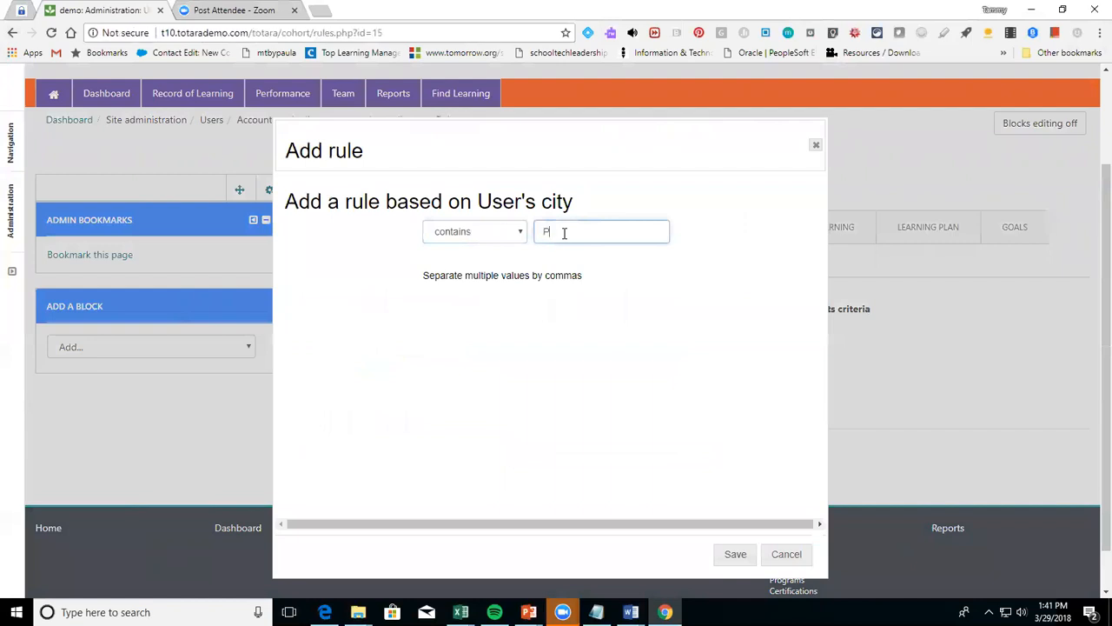
type("ort Washington")
left_click(733, 555)
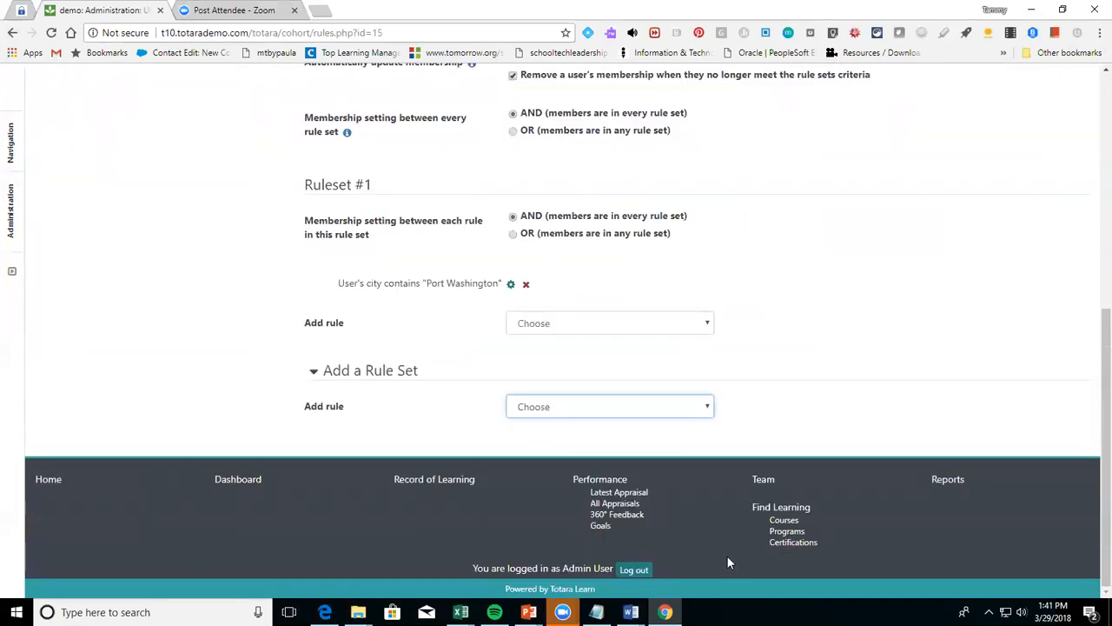
Examine the rule types available for another rule set, from user profile fields to job assignments, learning and system access
left_click(650, 414)
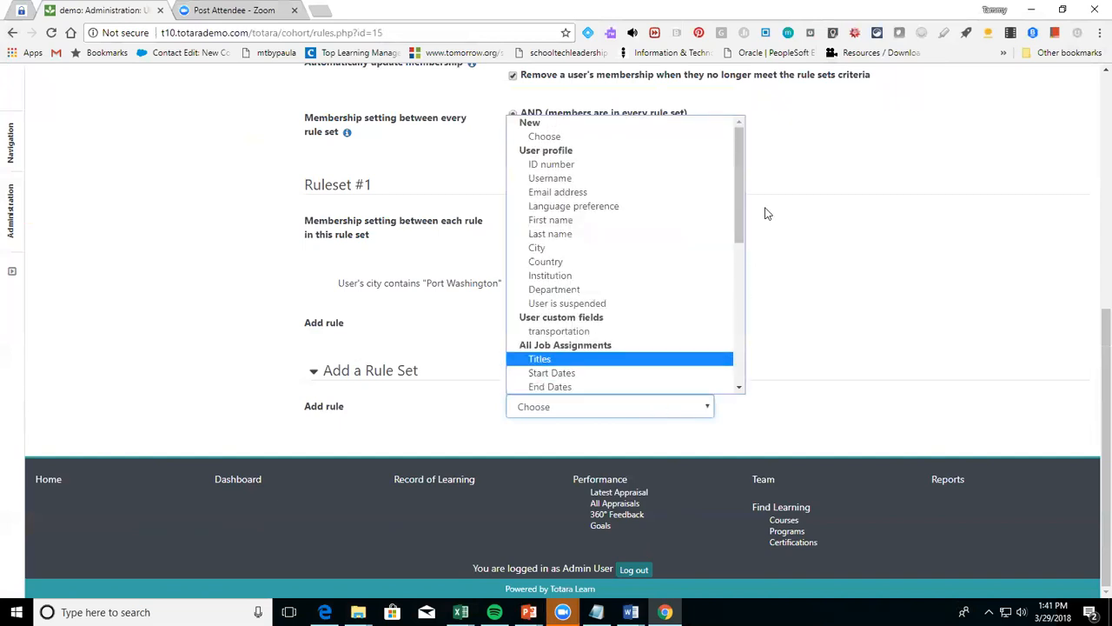
left_click_drag(739, 219, 729, 292)
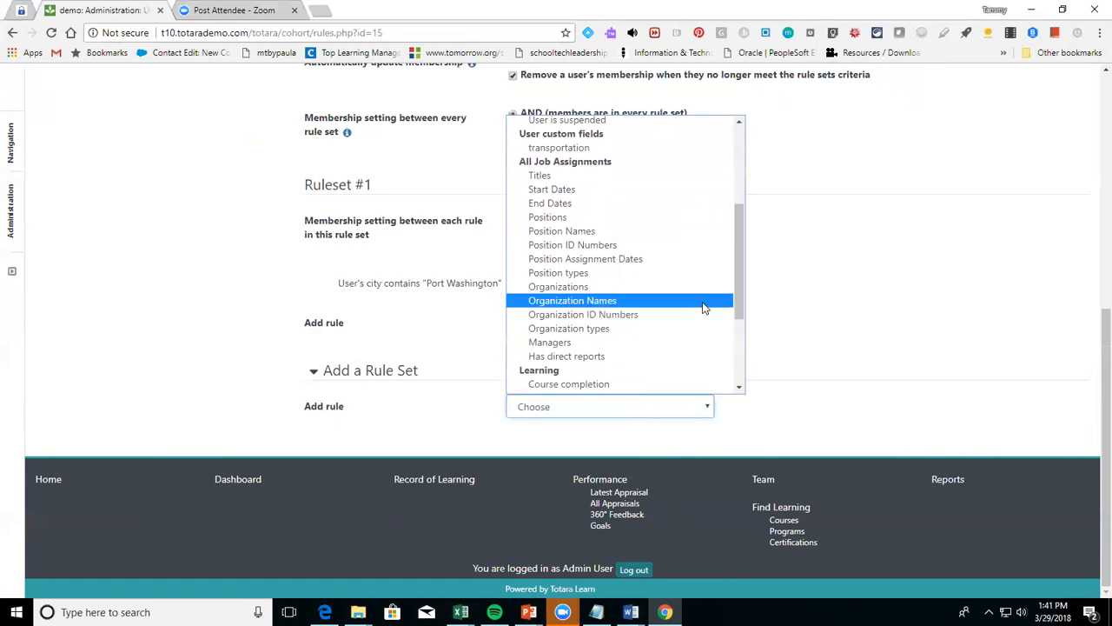
left_click_drag(737, 305, 738, 380)
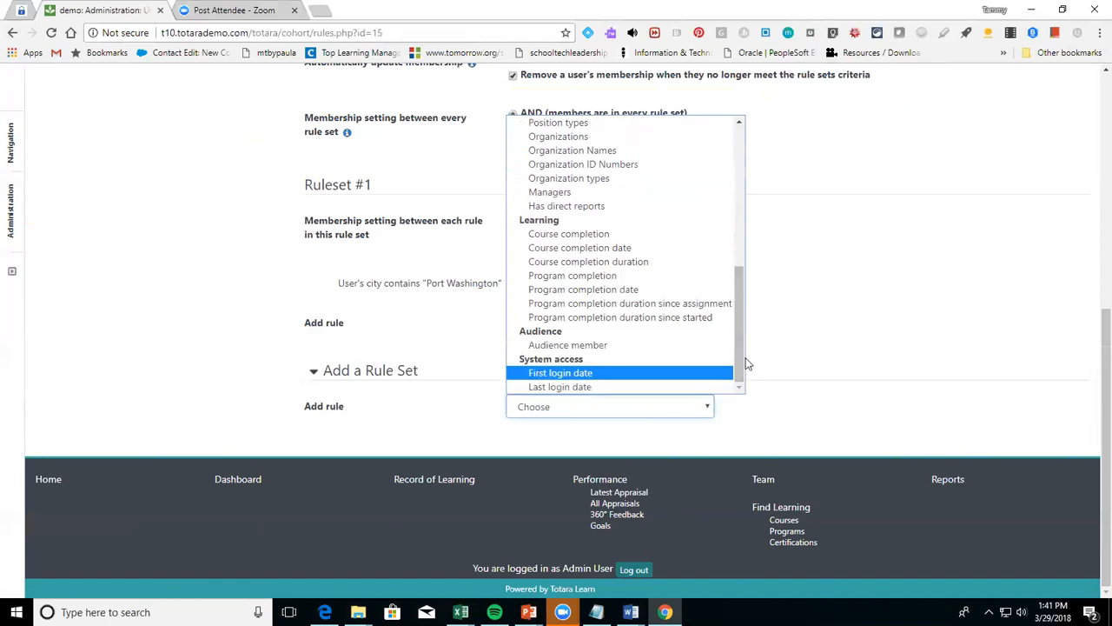
left_click_drag(737, 374, 750, 208)
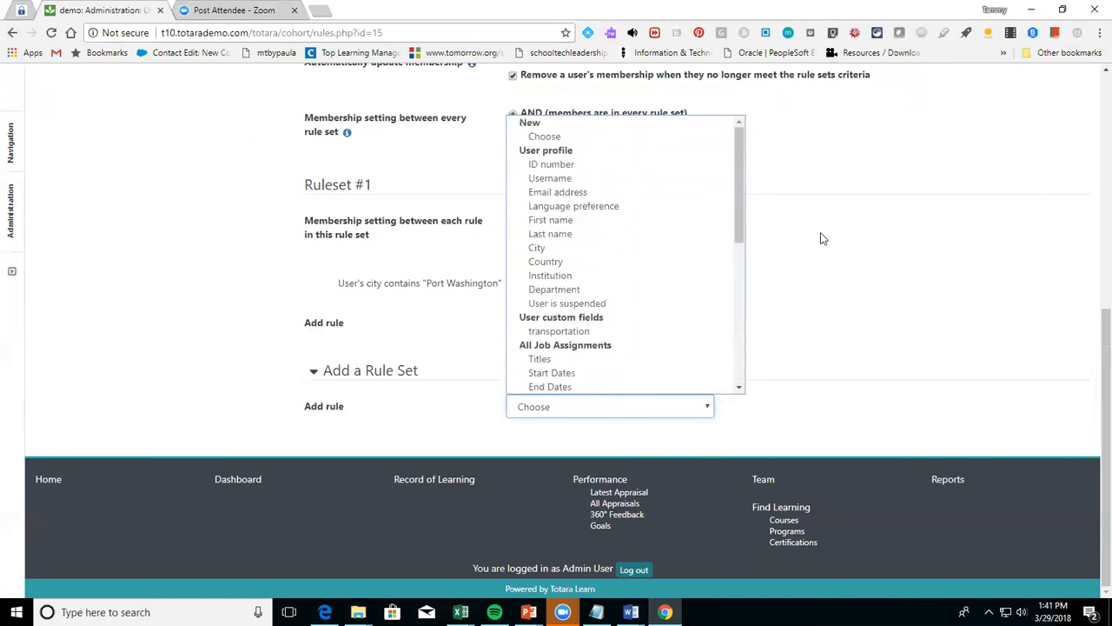
left_click(845, 252)
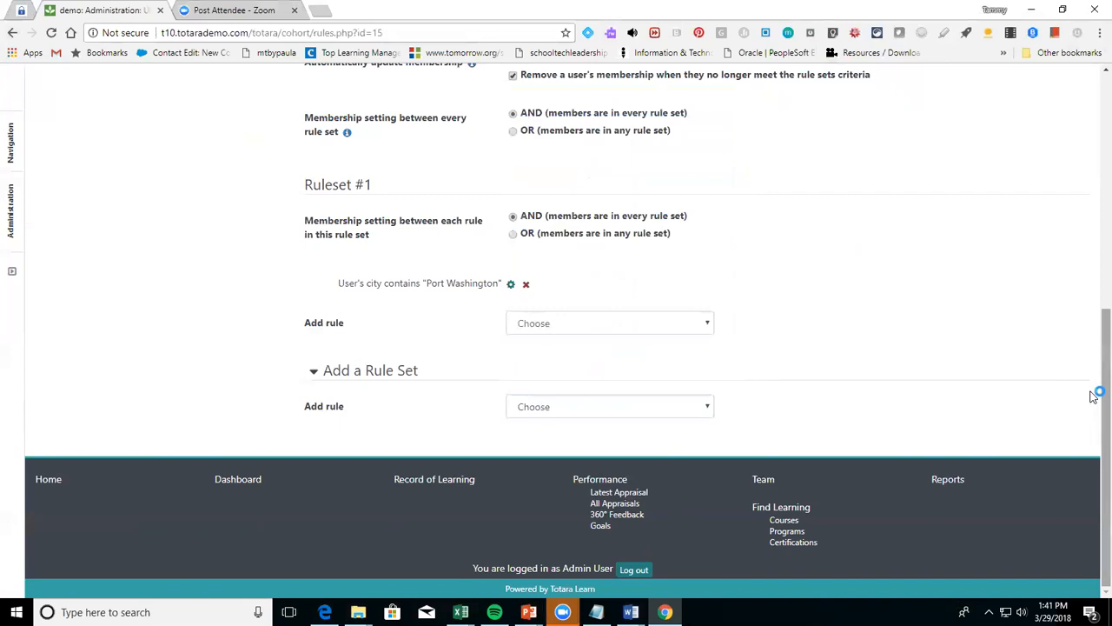
Approve the changed rules of the practice audience
left_click_drag(1101, 390, 1094, 199)
scroll(1093, 196, "up", 1)
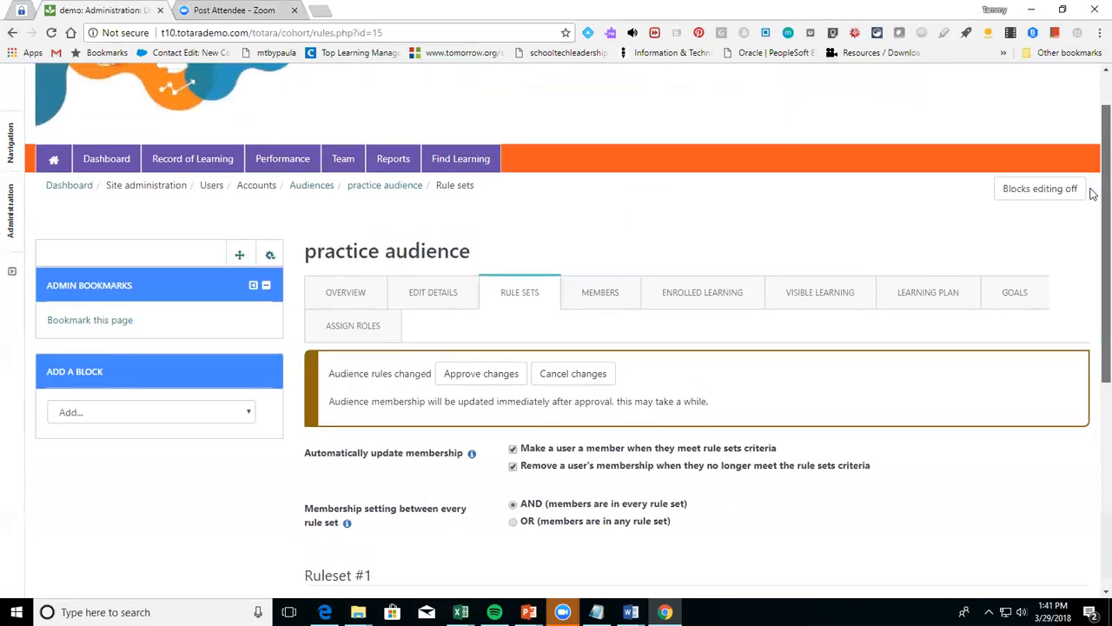
left_click(480, 374)
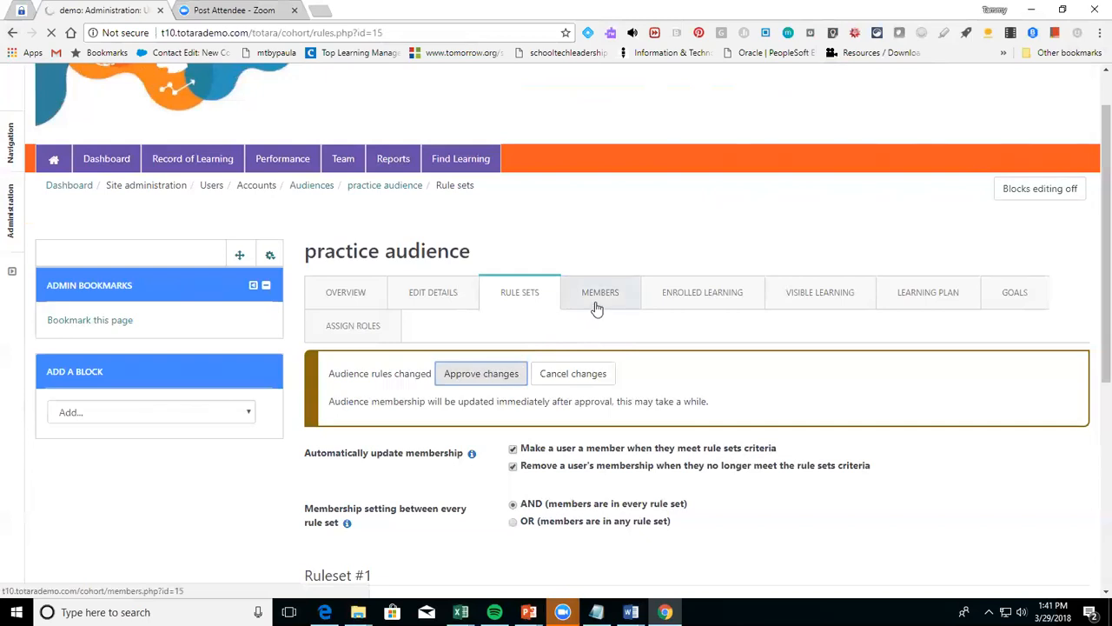
View the list of members in the practice audience
left_click(606, 404)
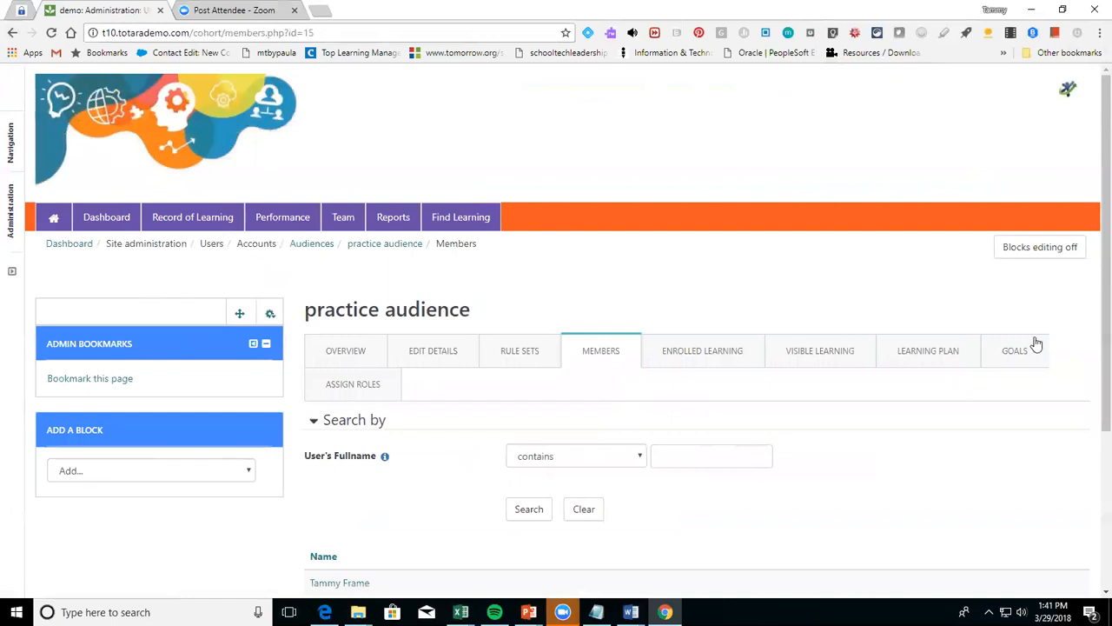
scroll(1093, 381, "down", 1)
scroll(1090, 417, "down", 2)
scroll(1092, 347, "up", 2)
scroll(1092, 372, "down", 1)
Add Test Certification from the Test Catagory folder to the practice audience's enrolled learning, and check the enrolled learning list
left_click(730, 274)
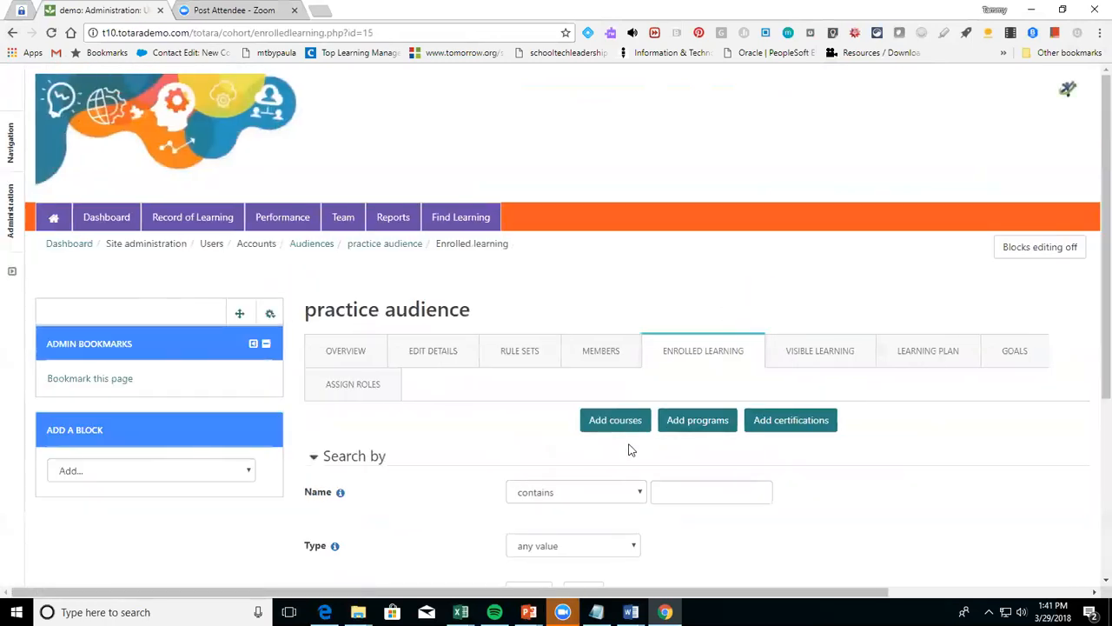
left_click(800, 421)
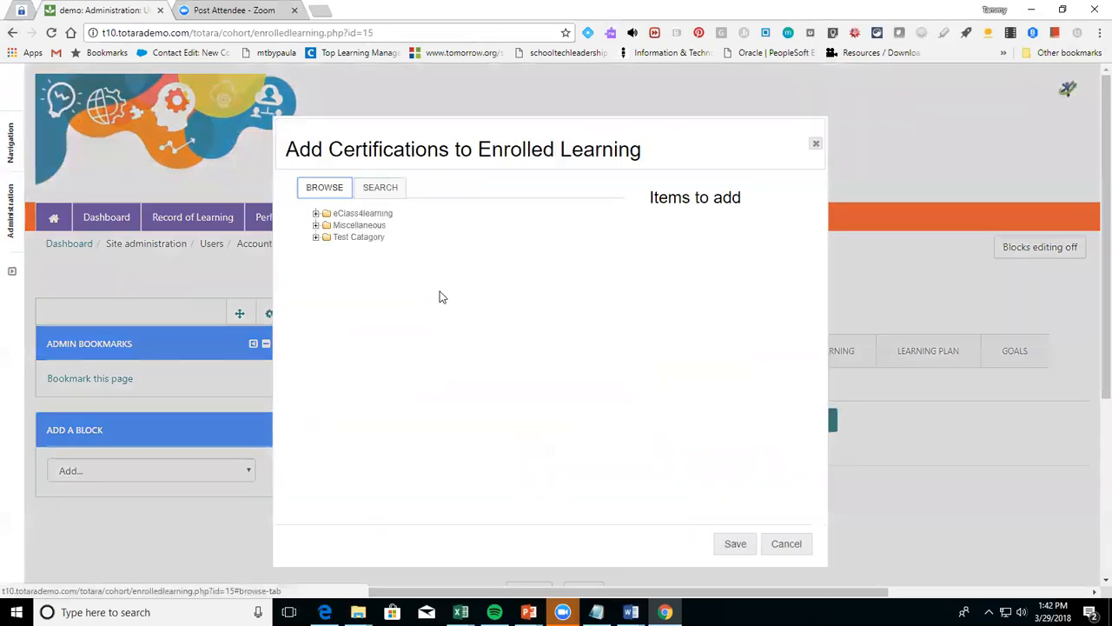
left_click(317, 242)
left_click(352, 250)
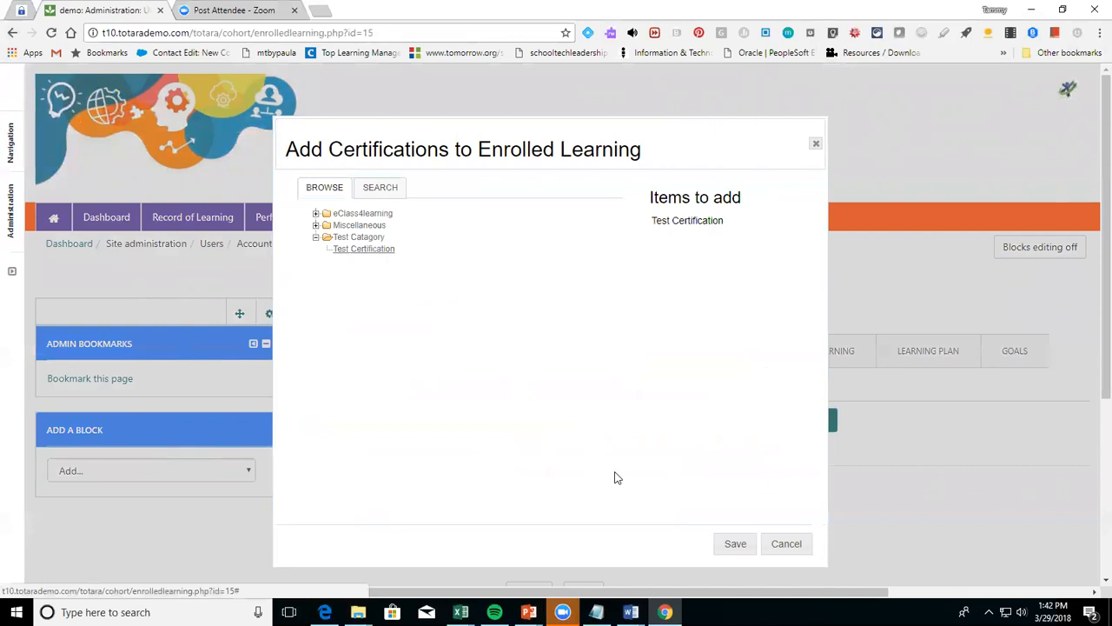
left_click(734, 547)
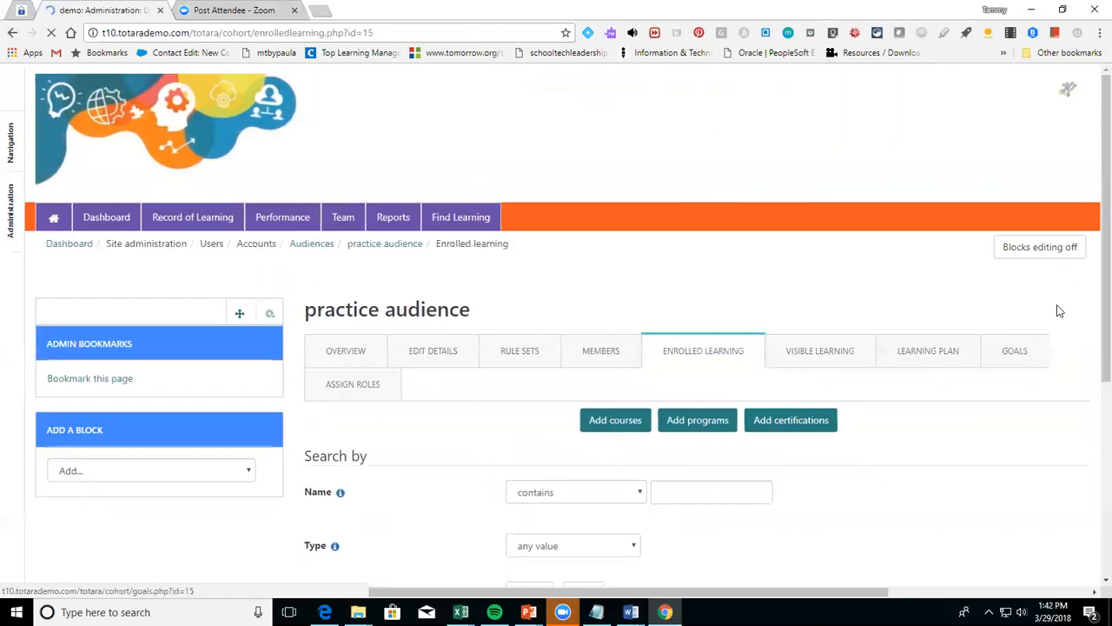
scroll(1086, 442, "down", 2)
scroll(1061, 519, "down", 2)
scroll(1057, 478, "up", 4)
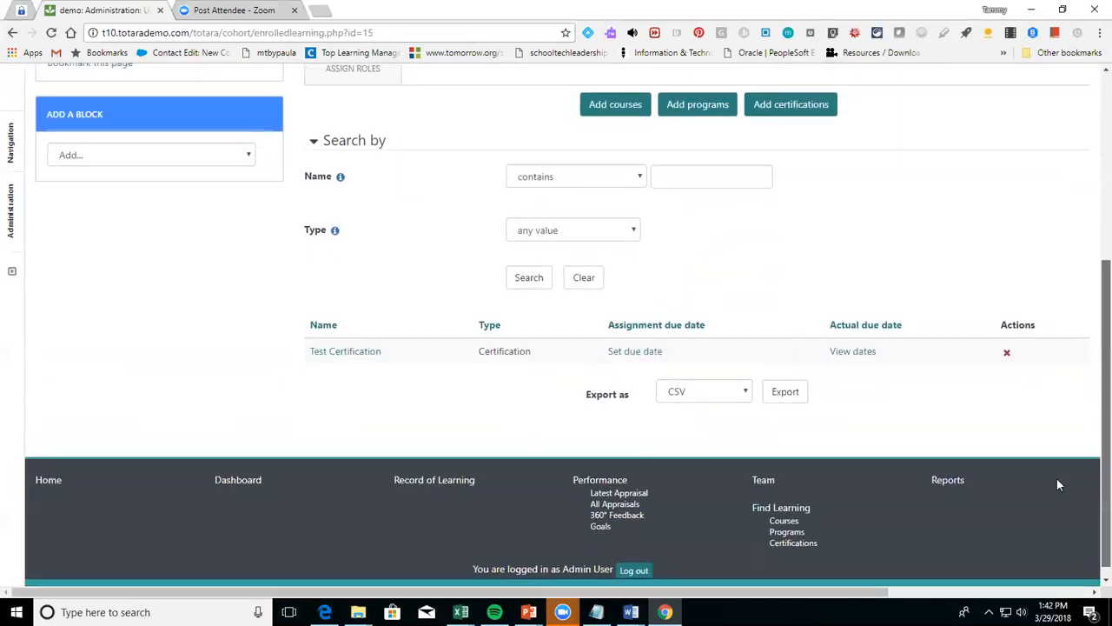
Review the practice audience's visible learning, learning plan creation options and assigned goals
left_click(834, 345)
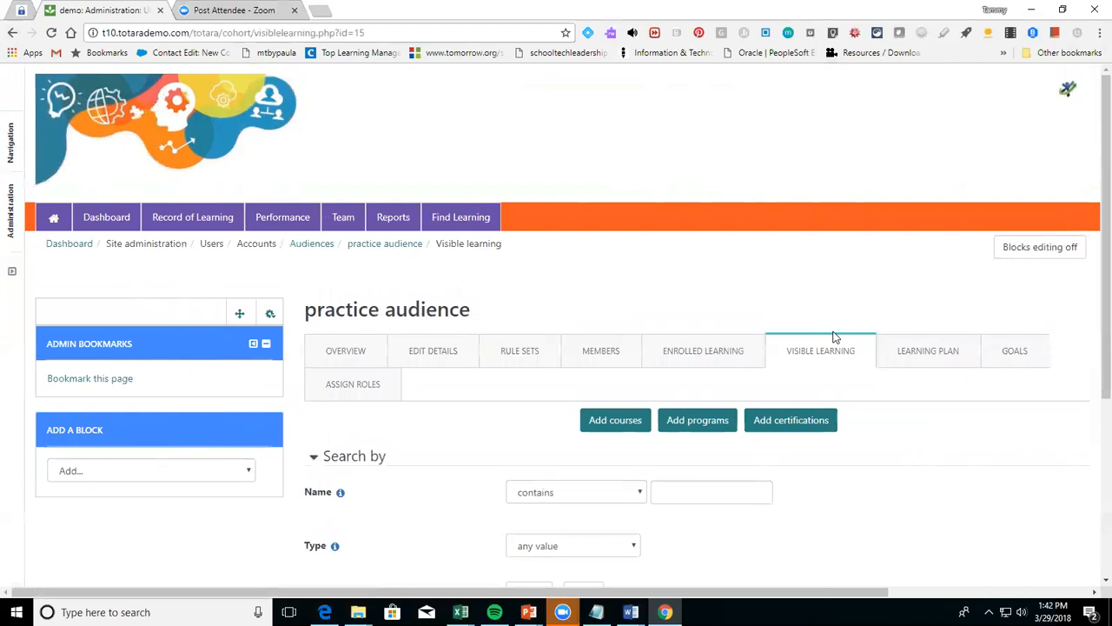
mouse_move(461, 226)
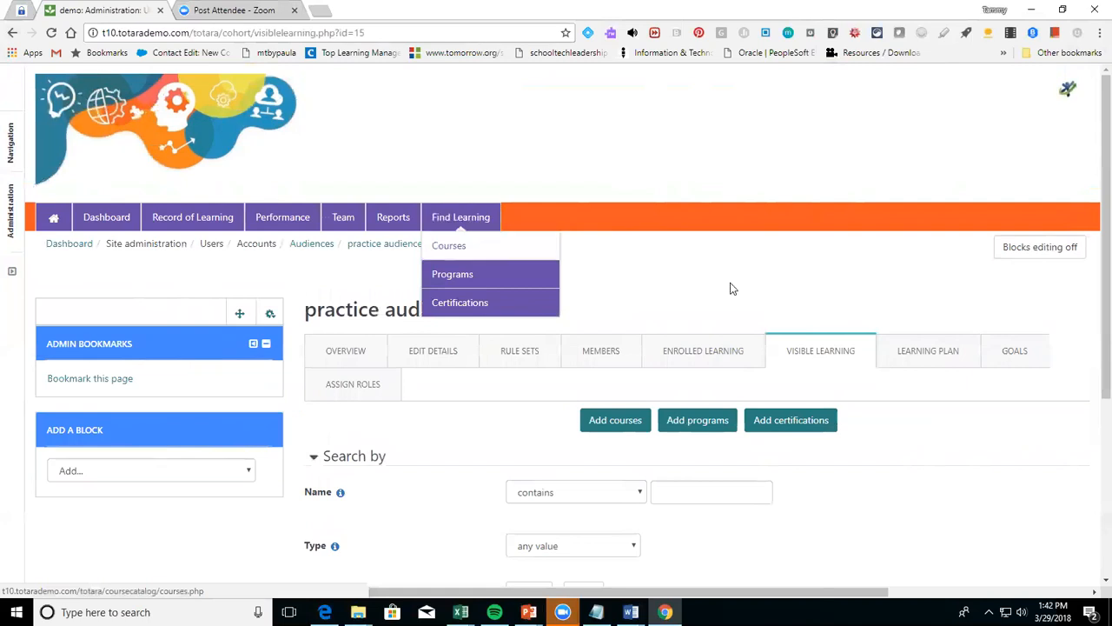
left_click(924, 356)
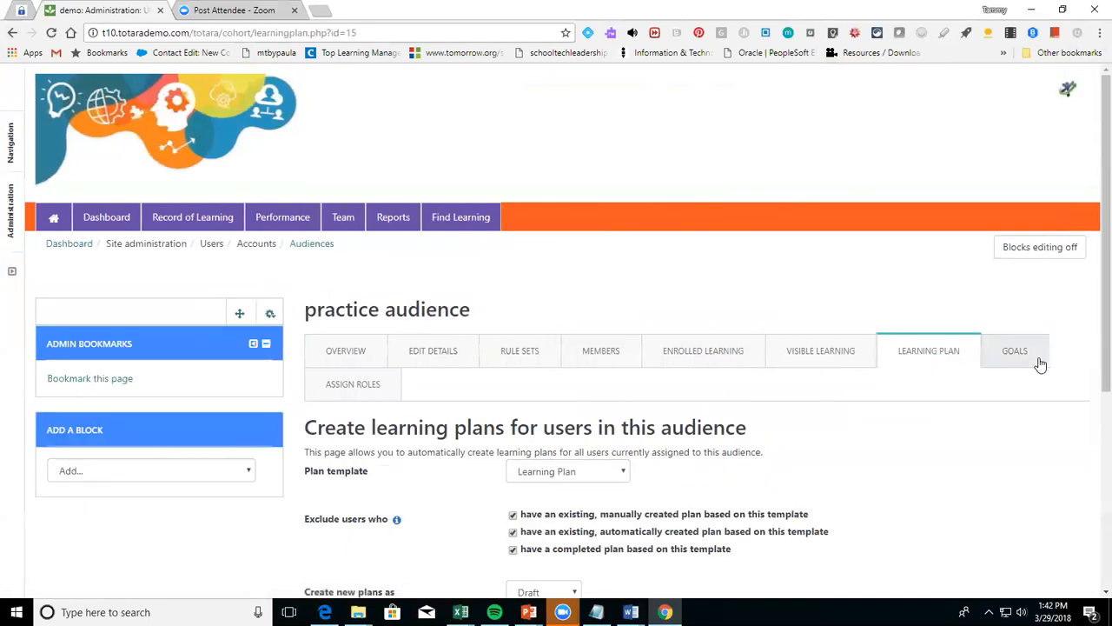
left_click_drag(1093, 341, 1093, 526)
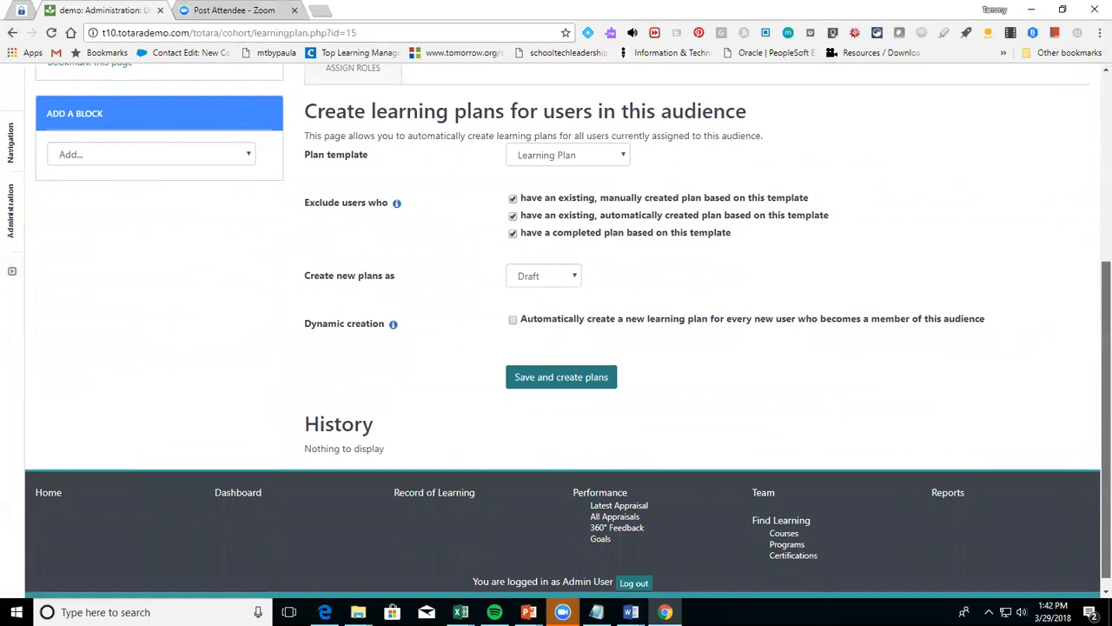
scroll(1093, 527, "up", 2)
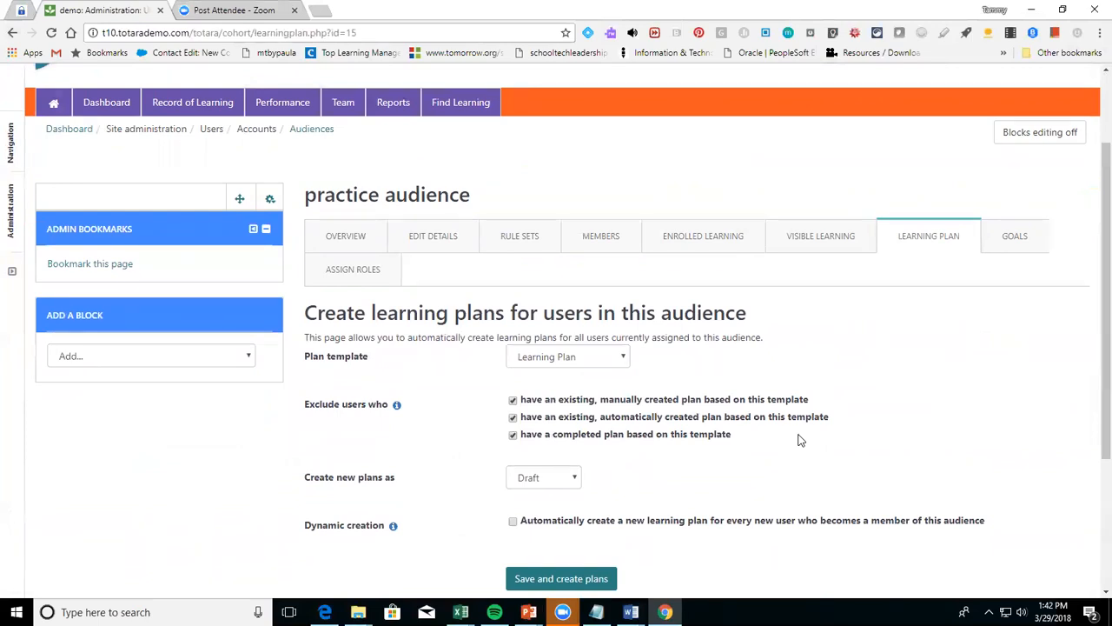
left_click(1017, 243)
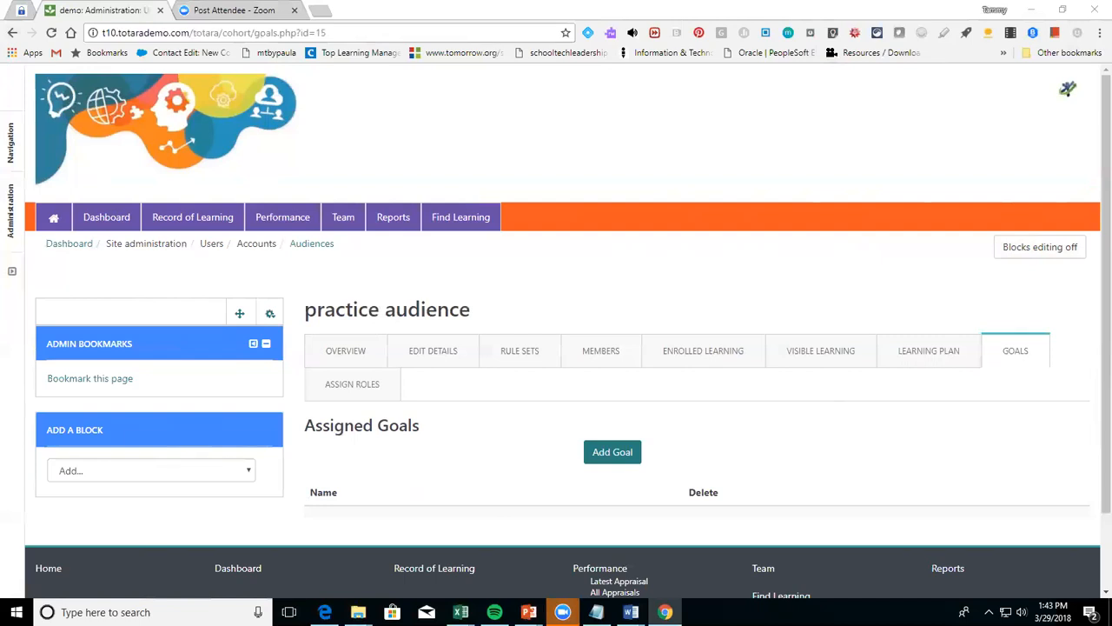
left_click(294, 11)
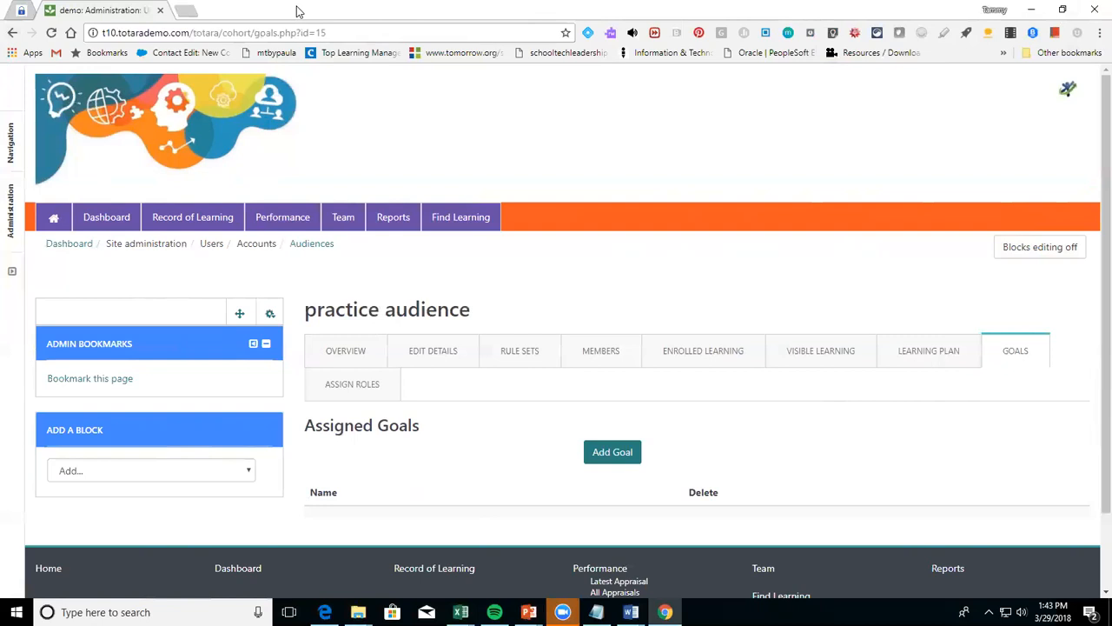
left_click(184, 11)
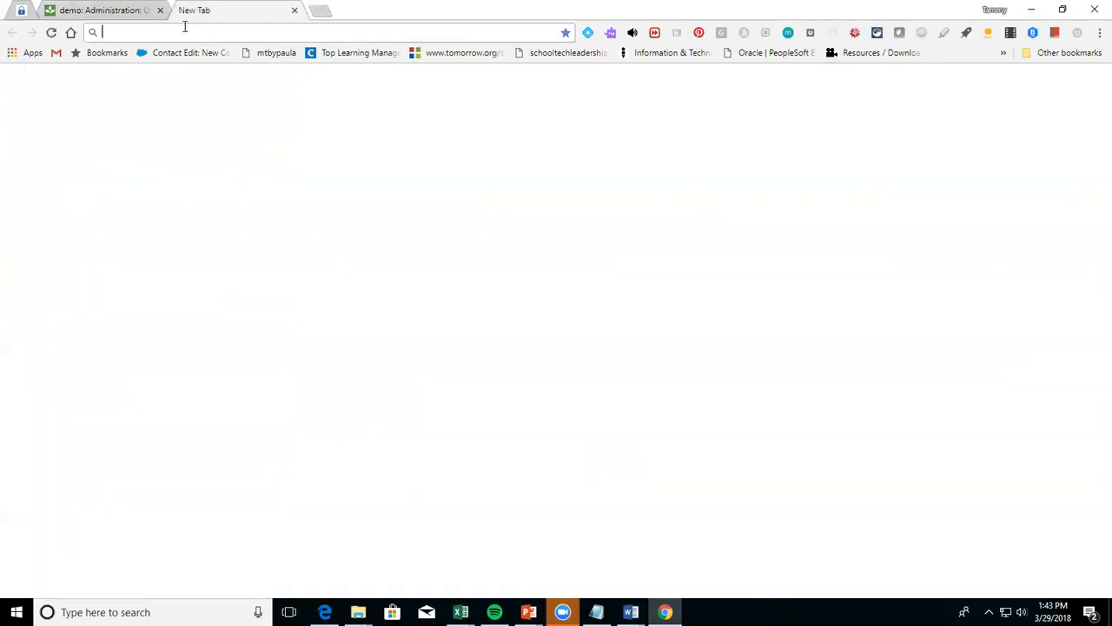
type("w")
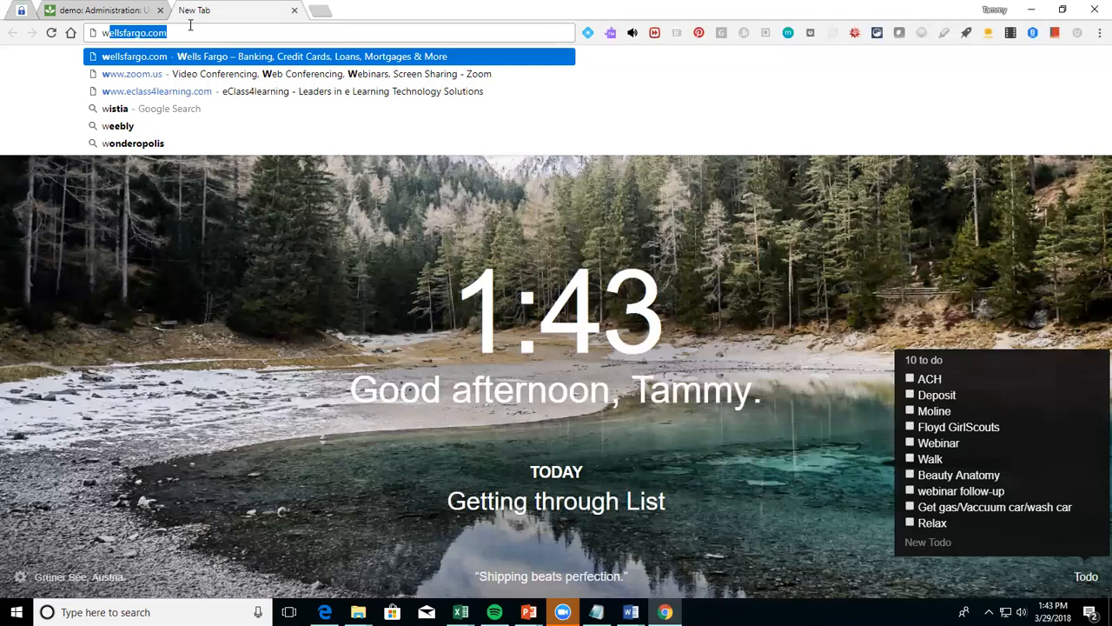
type("ww.e")
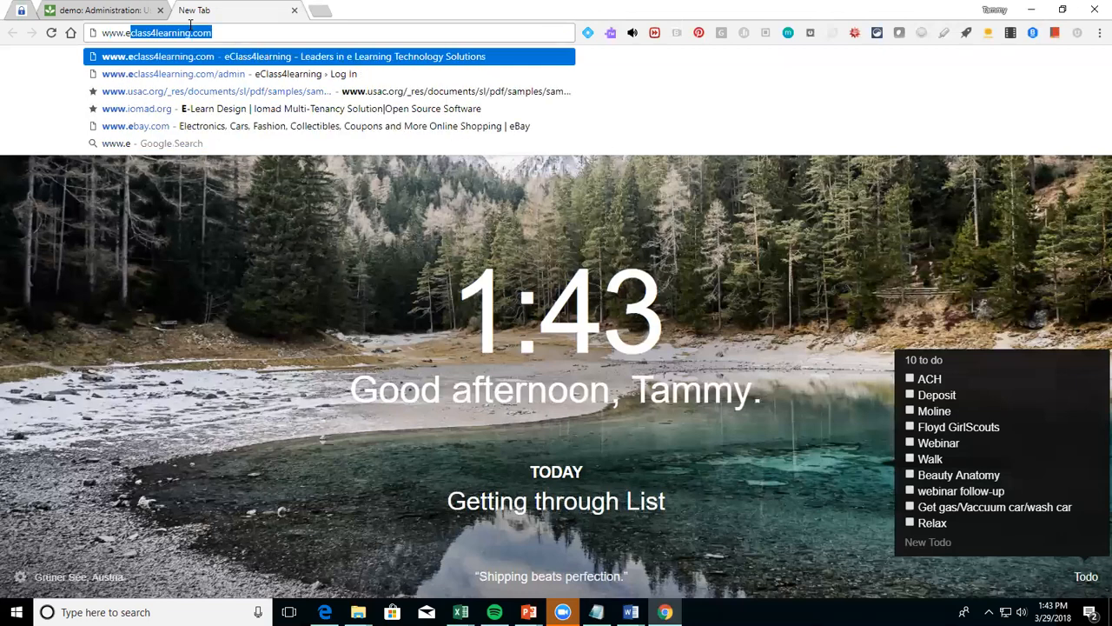
key("Return")
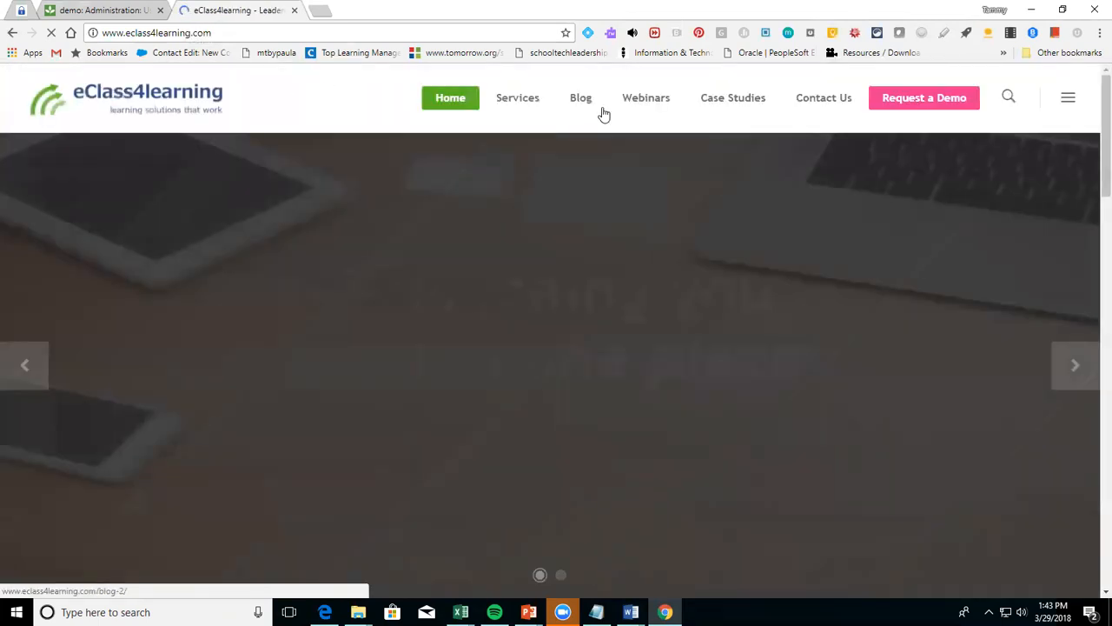
View the upcoming webinars on the eClass4learning site, dismissing the webinar interest form
left_click(644, 102)
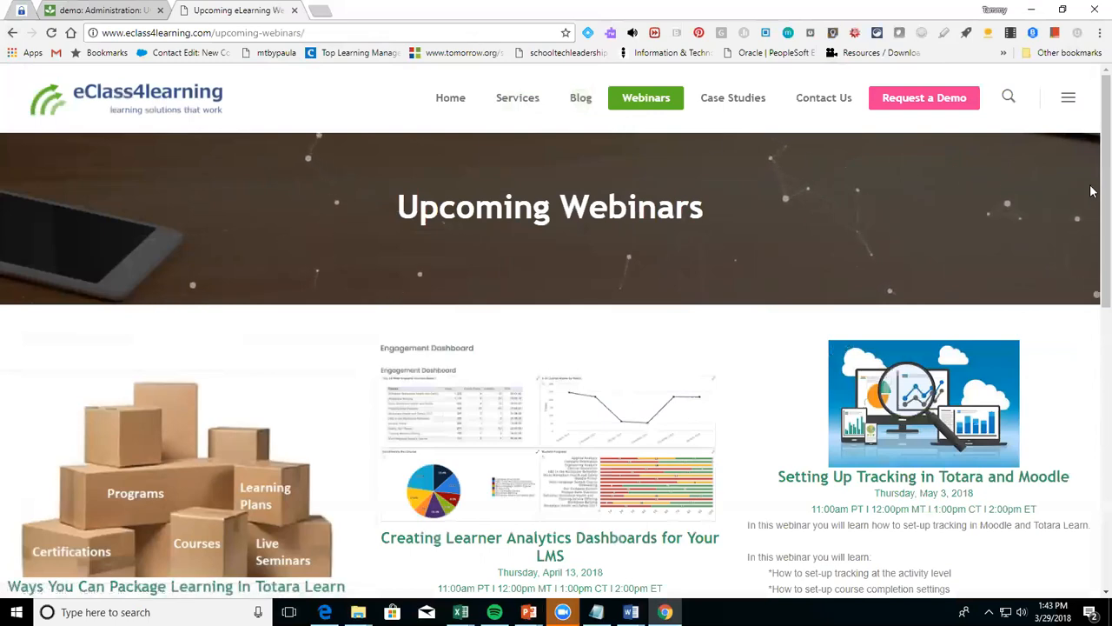
scroll(904, 174, "down", 3)
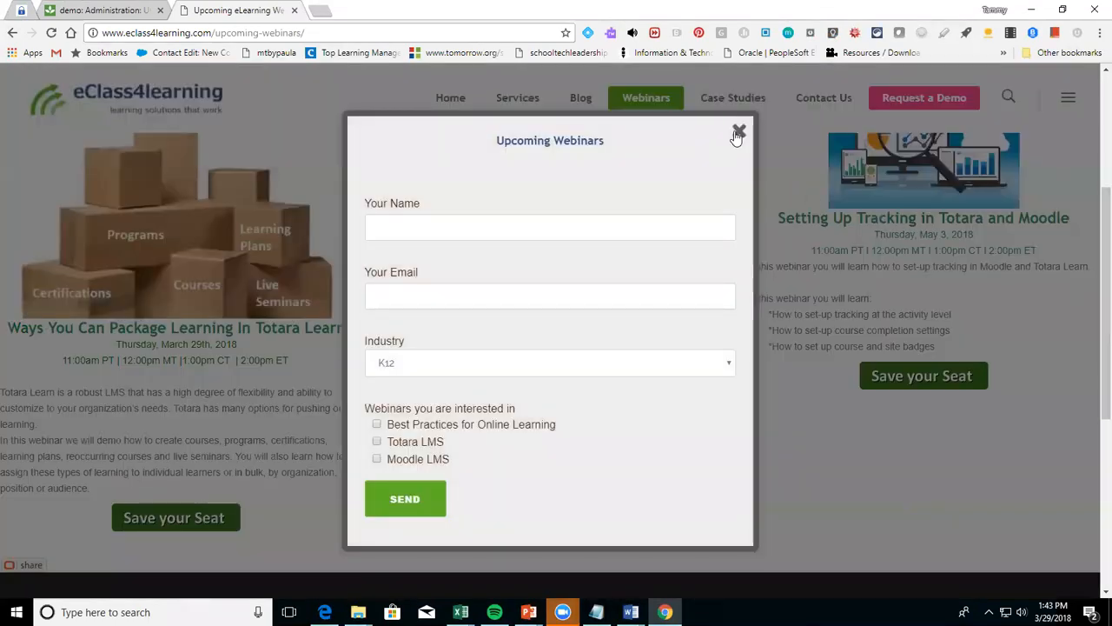
left_click(737, 134)
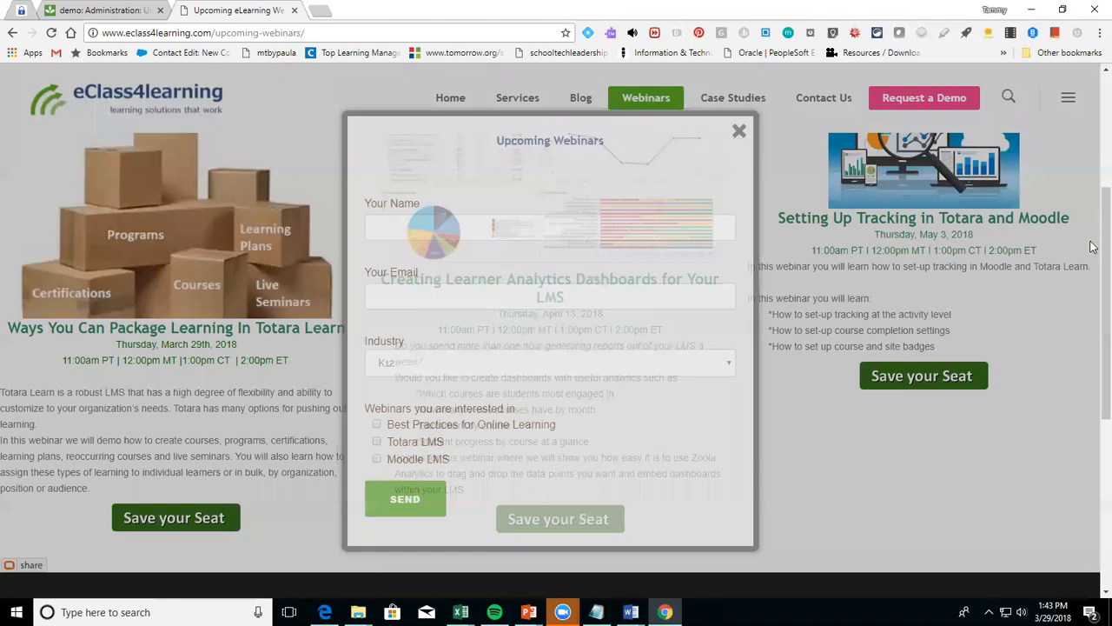
scroll(1093, 265, "down", 1)
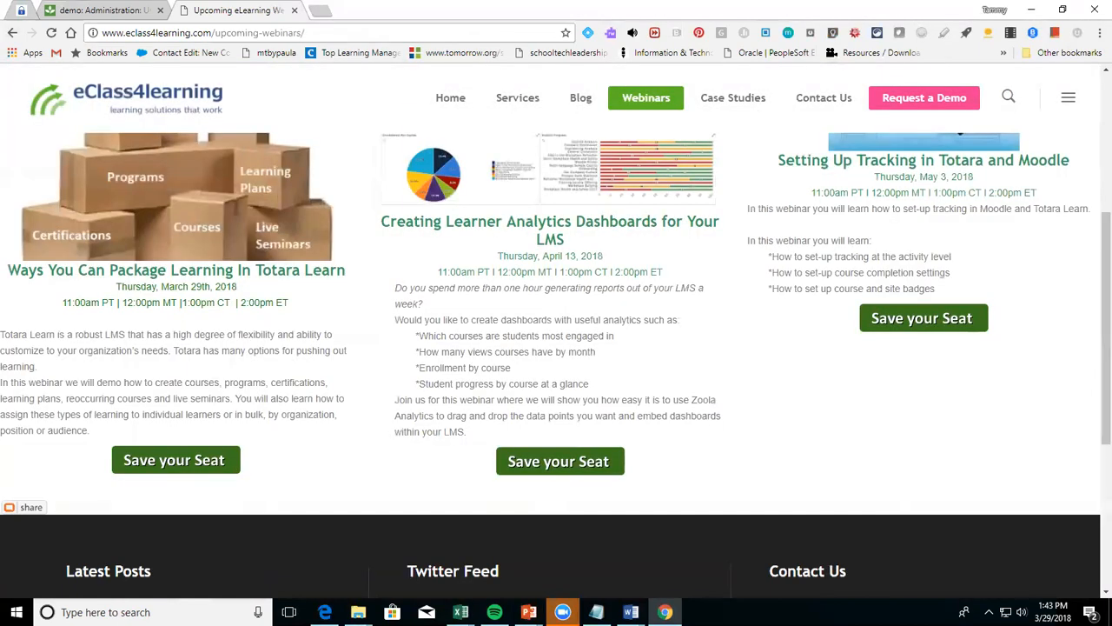